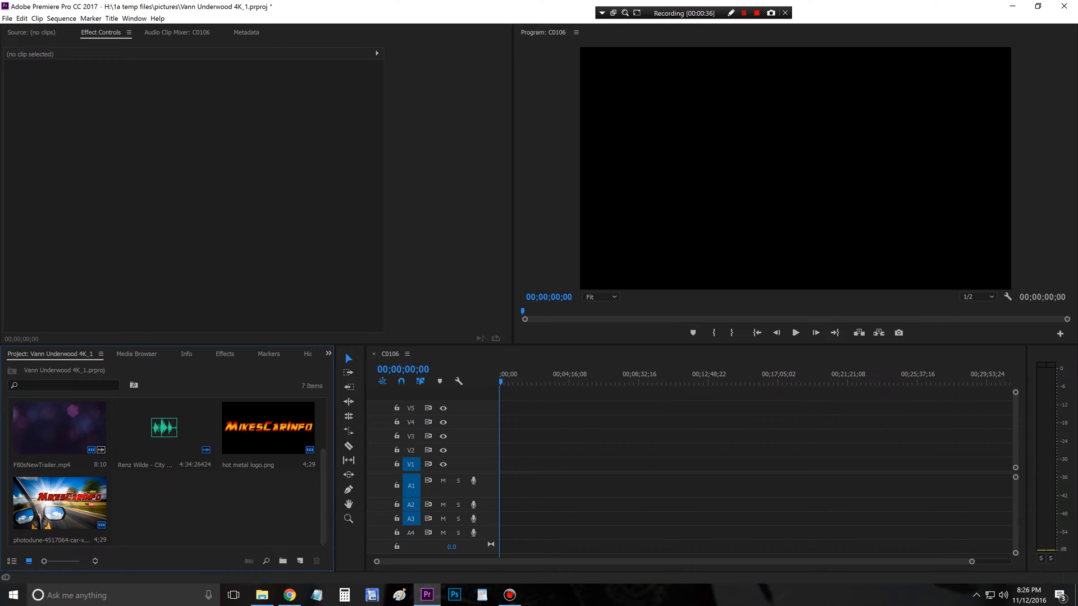
left_click(136, 355)
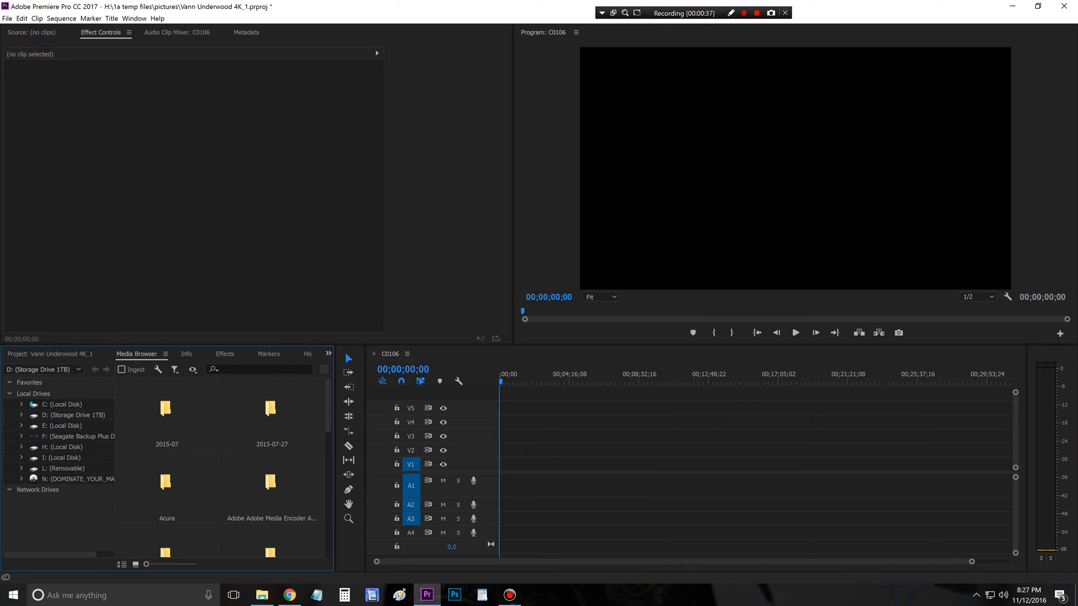
left_click(186, 355)
left_click(224, 354)
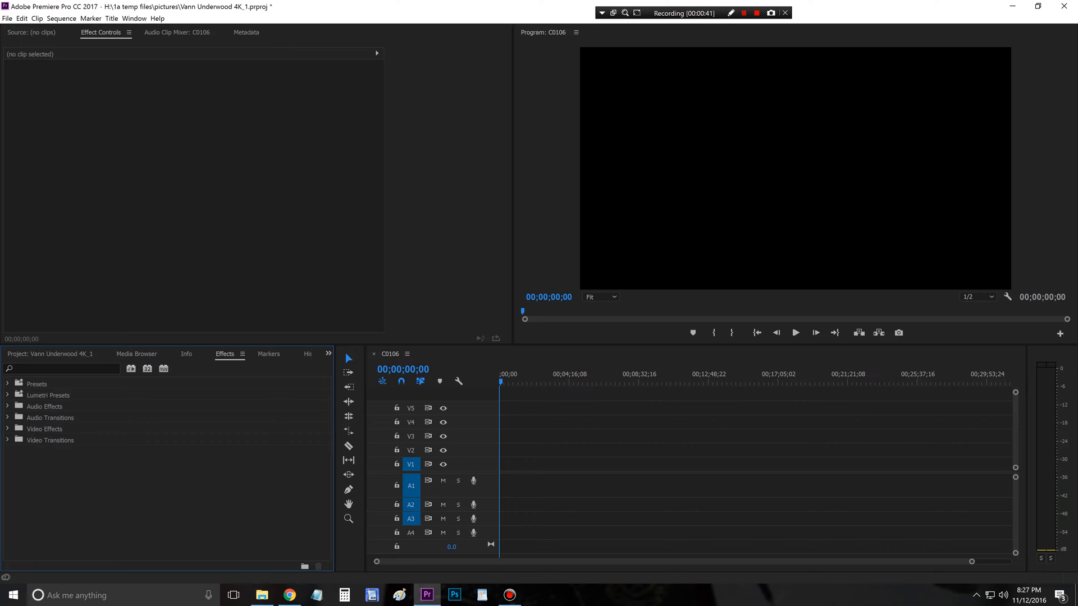
left_click(50, 354)
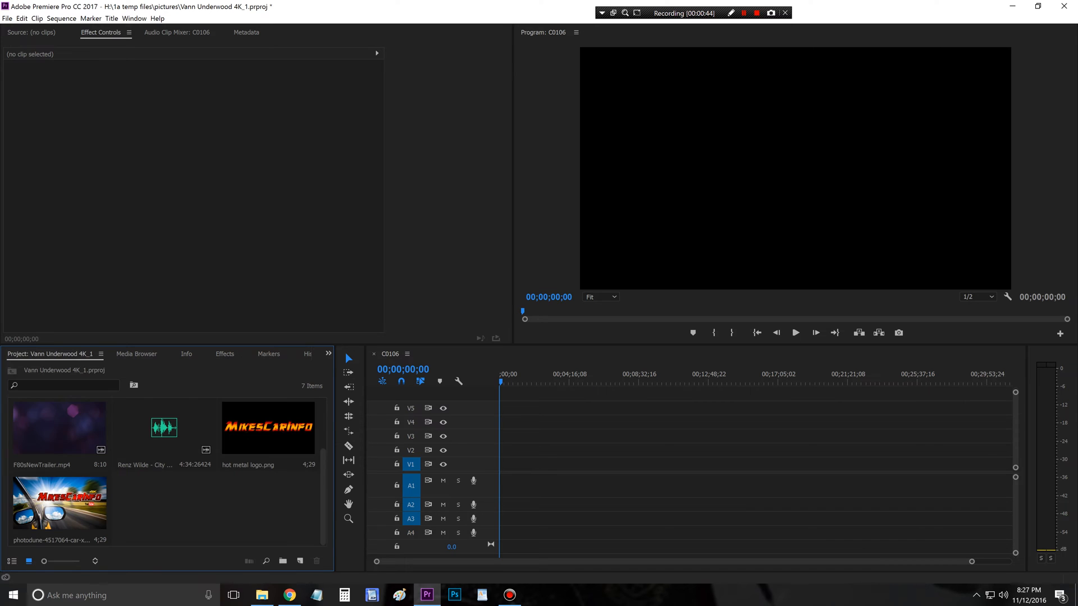
left_click(224, 354)
left_click(49, 354)
Step: Import all the video clips from the 11-11-2016 folder into the project and place them in sequence on video track V1
left_click(262, 595)
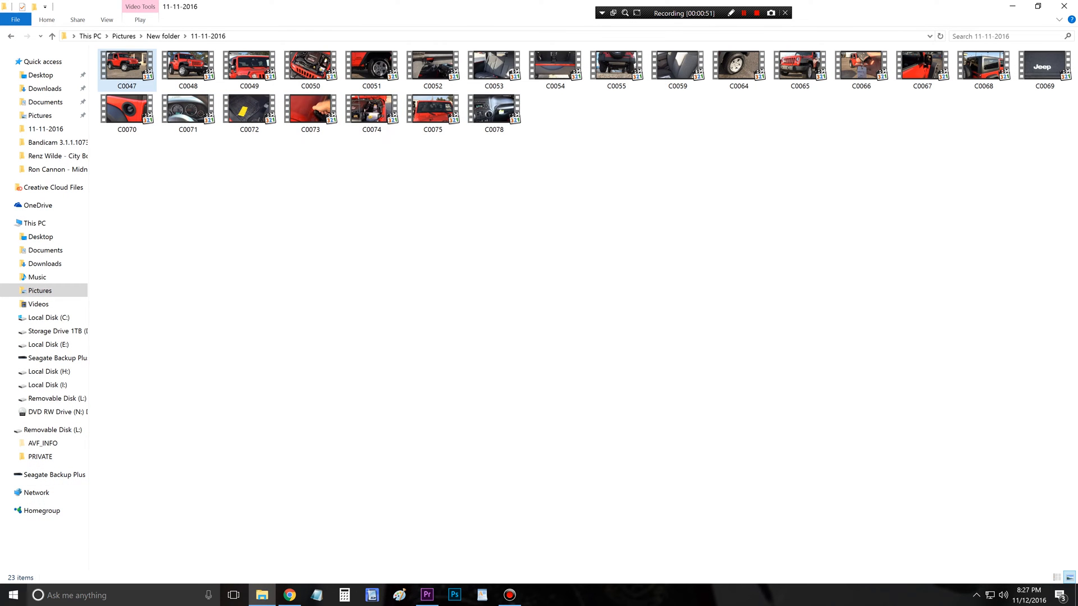
left_click_drag(1060, 180, 207, 521)
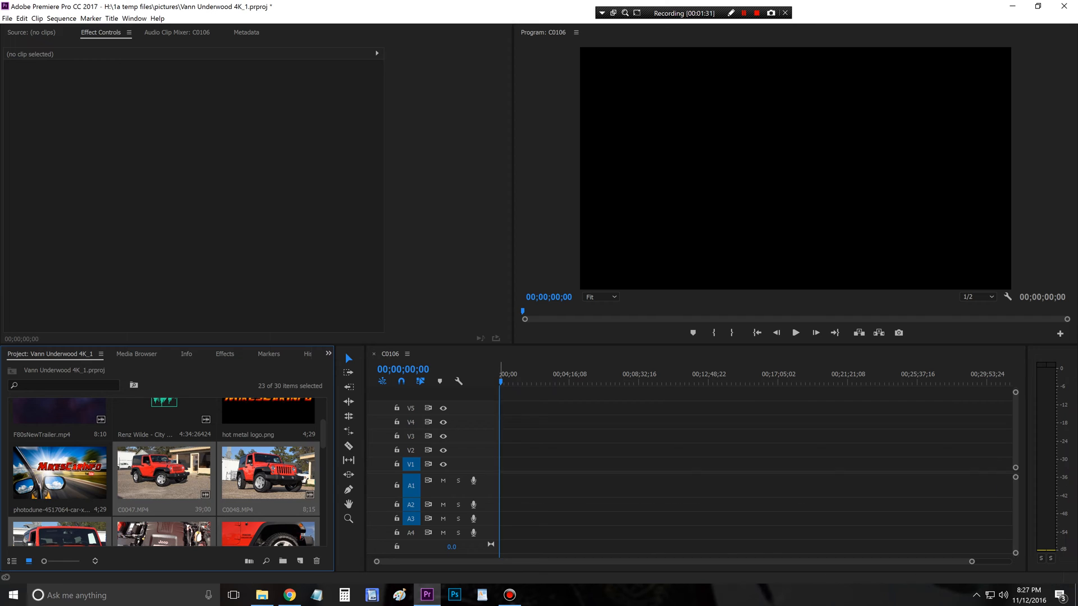
left_click_drag(269, 472, 672, 464)
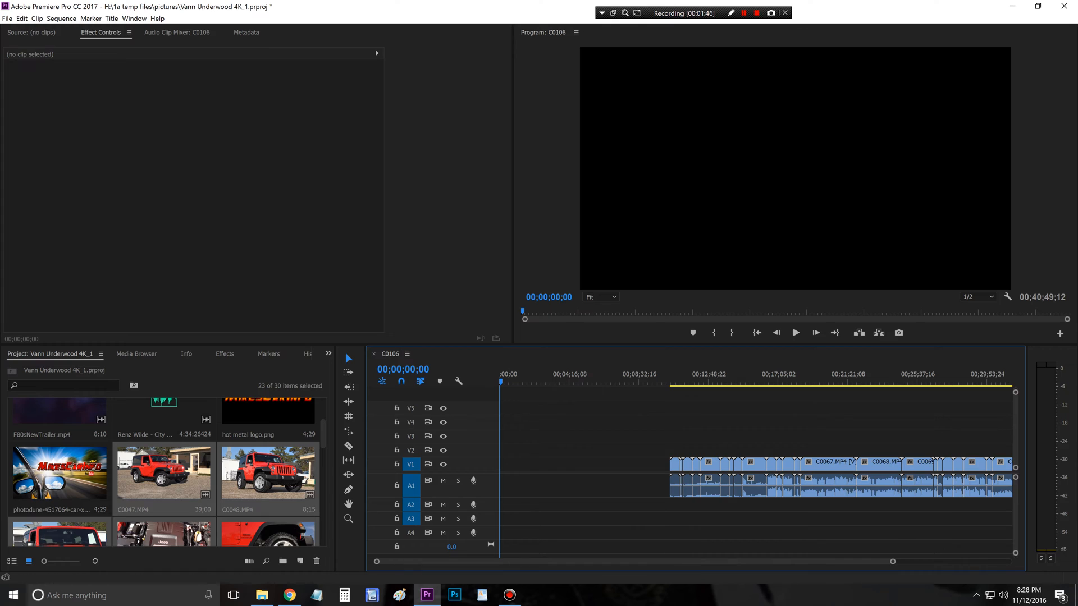
Step: Place hot metal logo.png on track V5, overlapping the first Jeep clips, and preview it over the footage at 00;11;19;14
left_click_drag(323, 433, 323, 422)
left_click(268, 462)
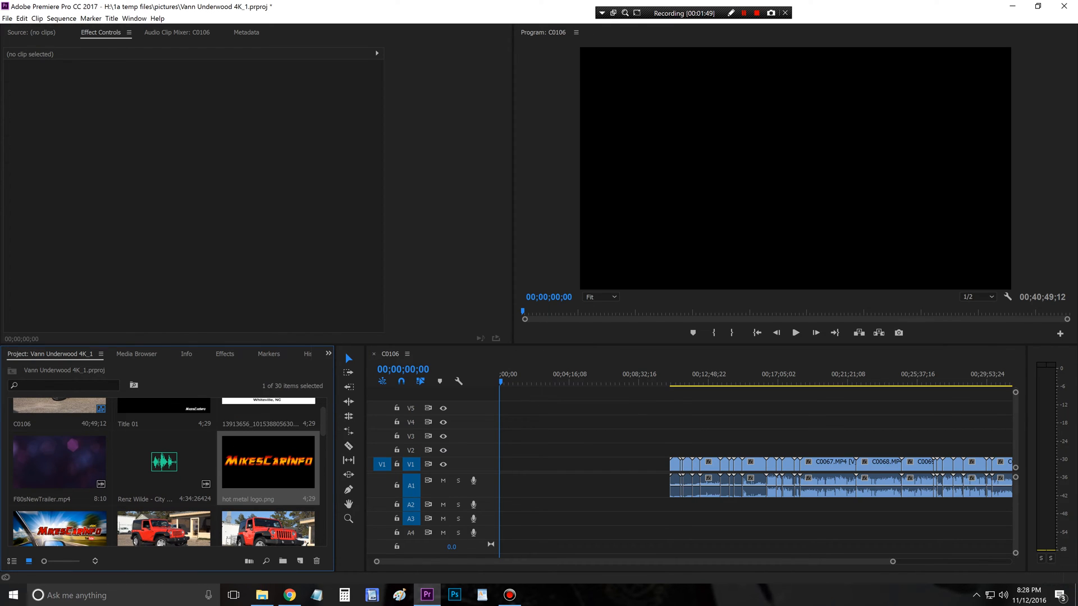
mouse_move(268, 463)
left_mouse_down()
mouse_move(509, 410)
mouse_move(728, 408)
left_mouse_up()
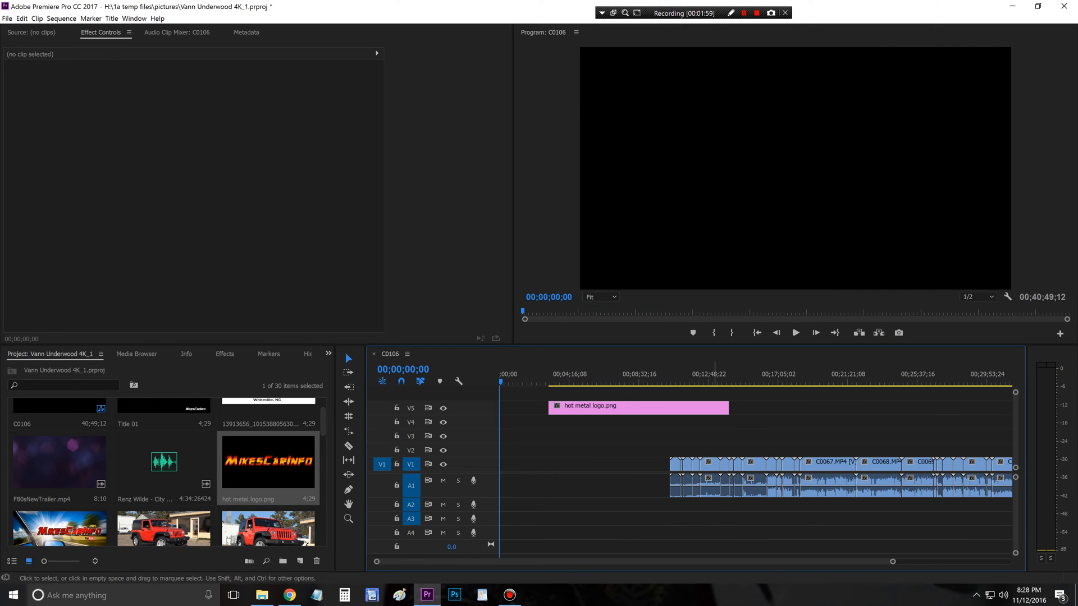
left_click(618, 375)
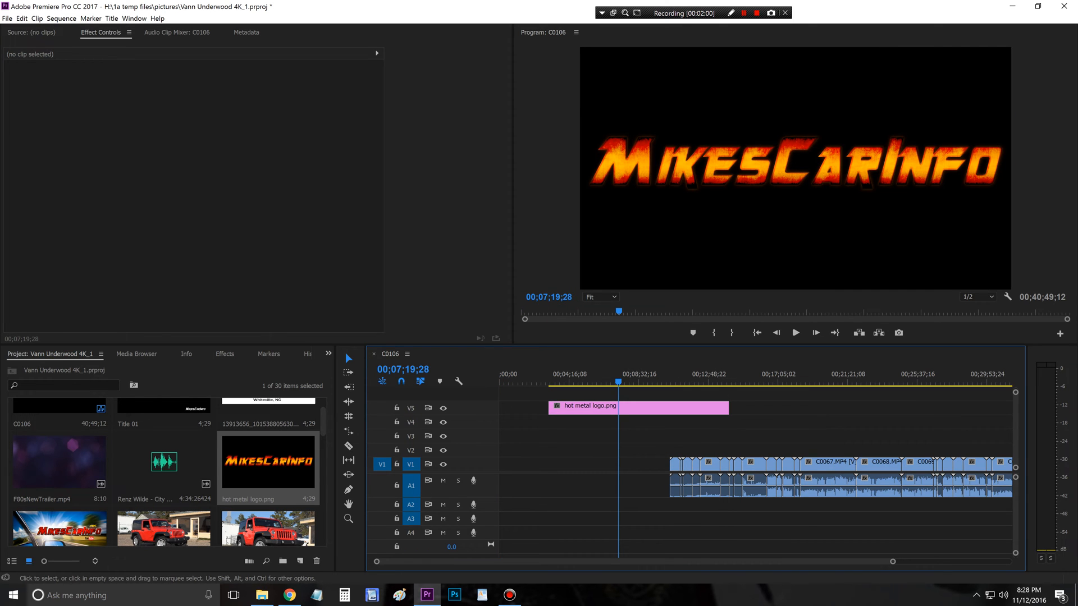
left_click(684, 375)
left_click(683, 375)
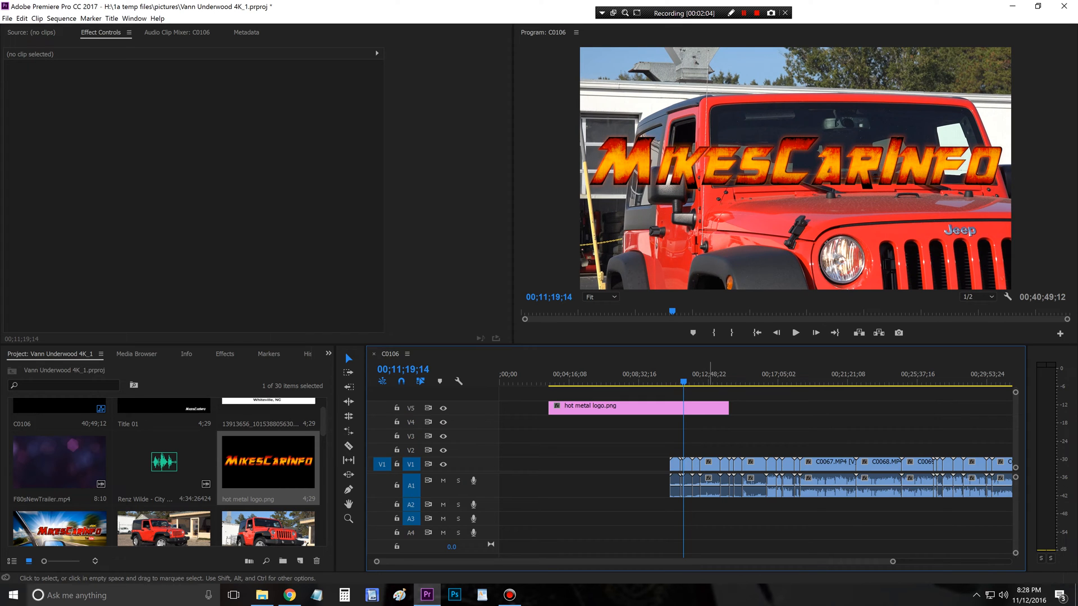
Step: Scale hot metal logo.png to about 30.1 and move it to the lower-right corner of the picture, at about position 3205, 2007
left_click(663, 408)
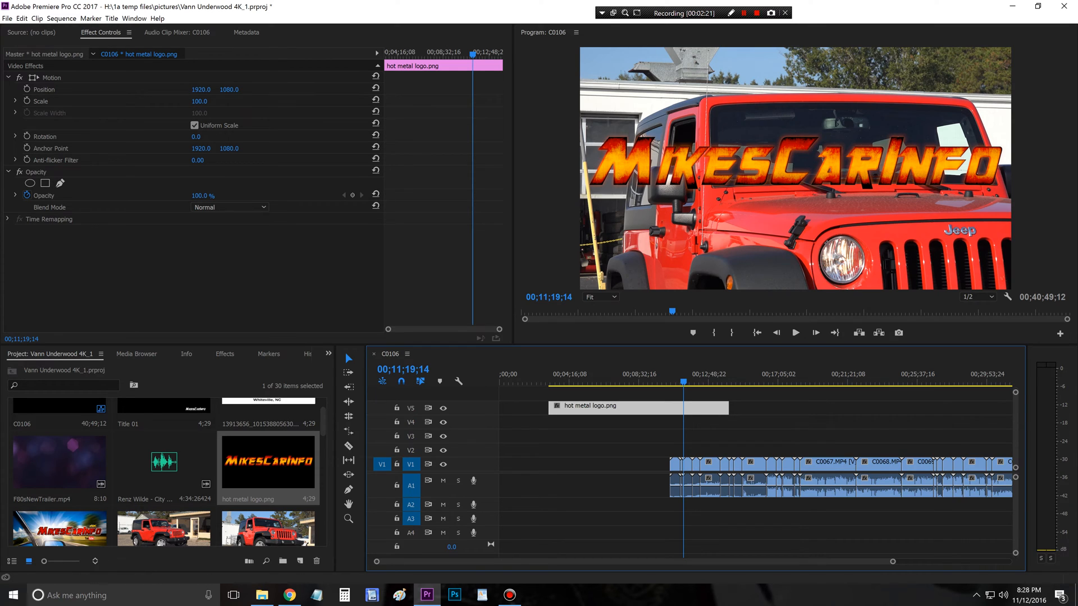
left_click(52, 78)
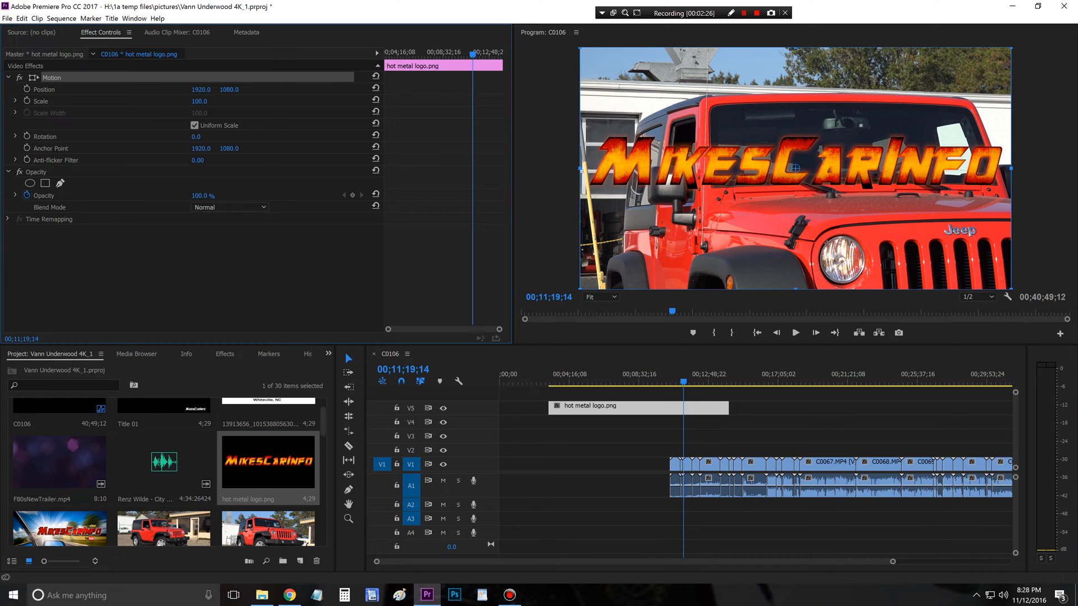
mouse_move(229, 89)
left_mouse_down()
mouse_move(288, 90)
mouse_move(171, 90)
mouse_move(298, 90)
mouse_move(216, 90)
left_mouse_up()
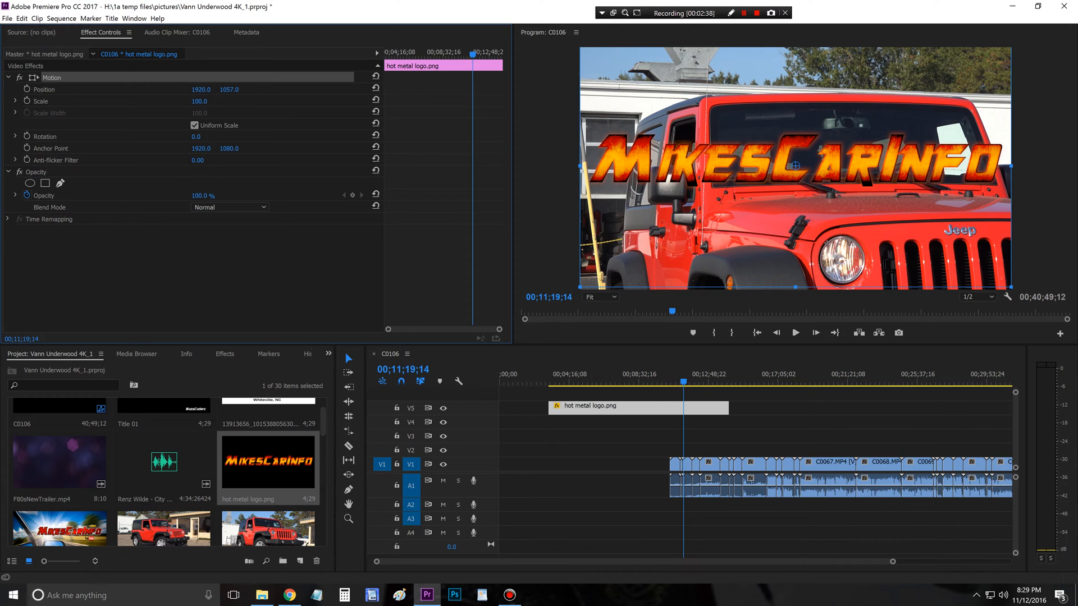
left_click_drag(216, 90, 200, 90)
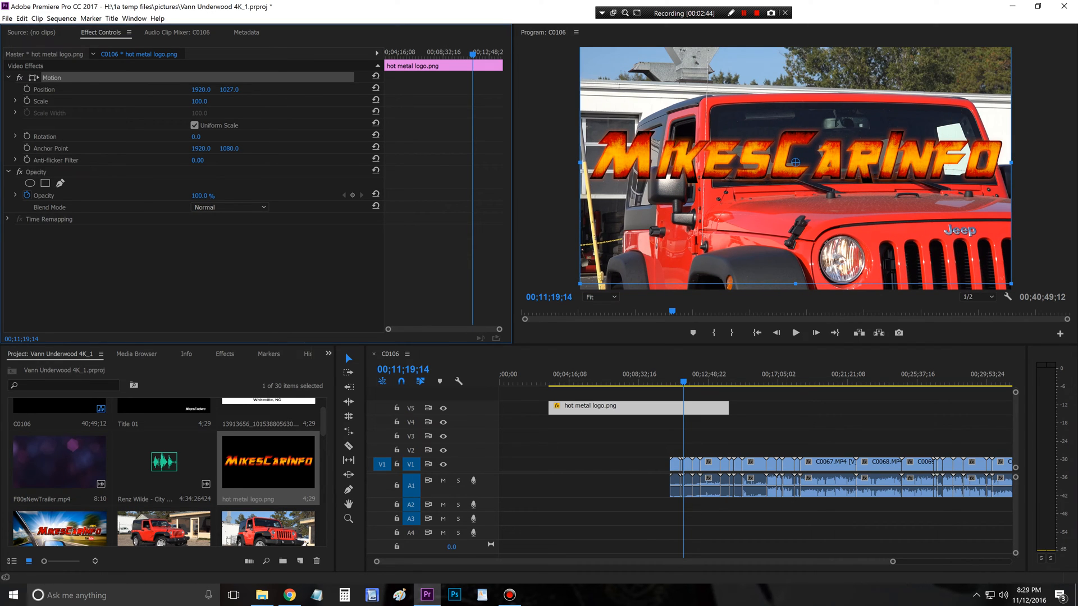
mouse_move(198, 101)
left_mouse_down()
mouse_move(181, 101)
mouse_move(208, 101)
mouse_move(180, 101)
left_mouse_up()
left_click_drag(858, 204, 940, 271)
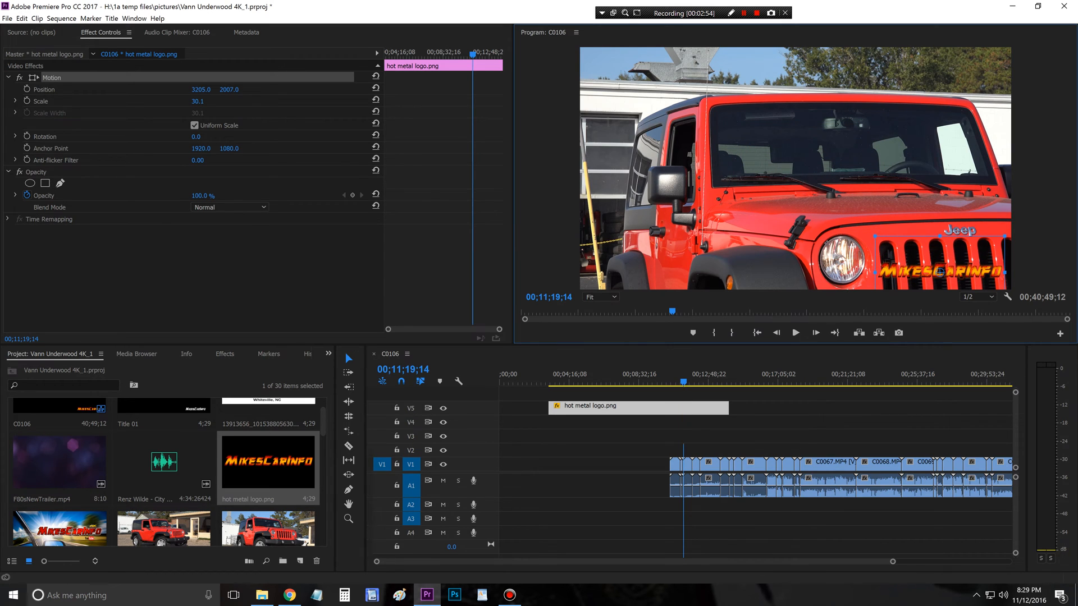
Step: Extend the hot metal logo.png clip on V5 past the end of the last video clip, to about 00;42;29;07
left_click(688, 463)
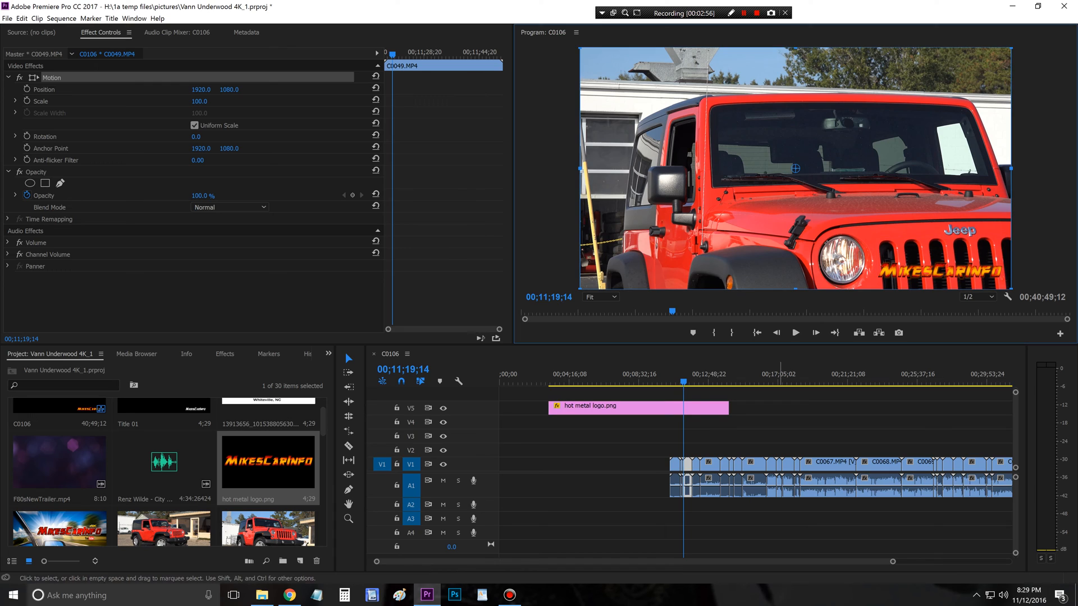
left_click(780, 429)
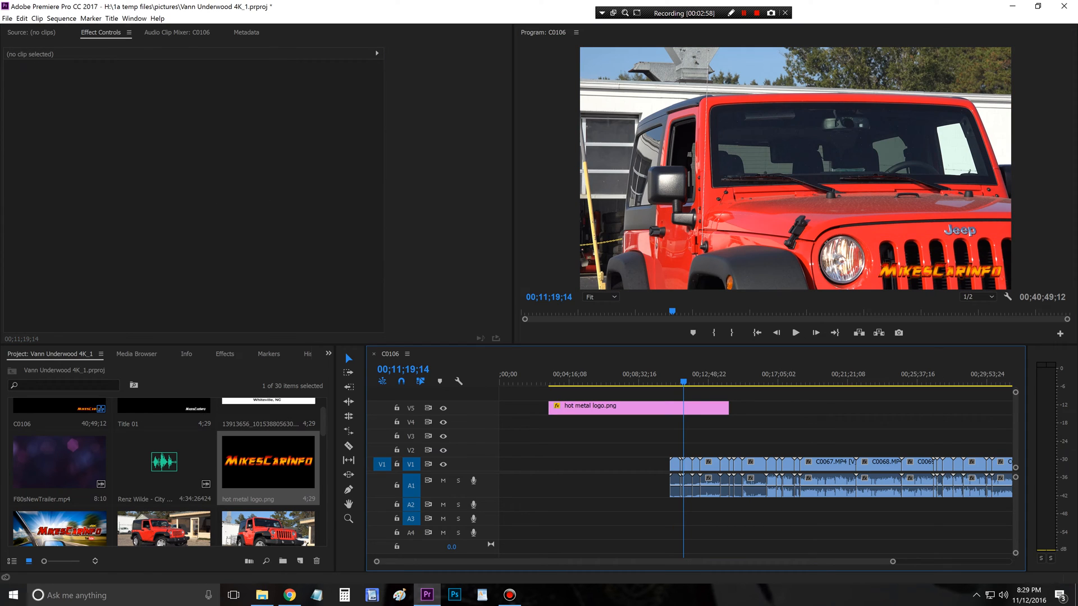
left_click_drag(729, 408, 933, 408)
key("minus")
key("minus")
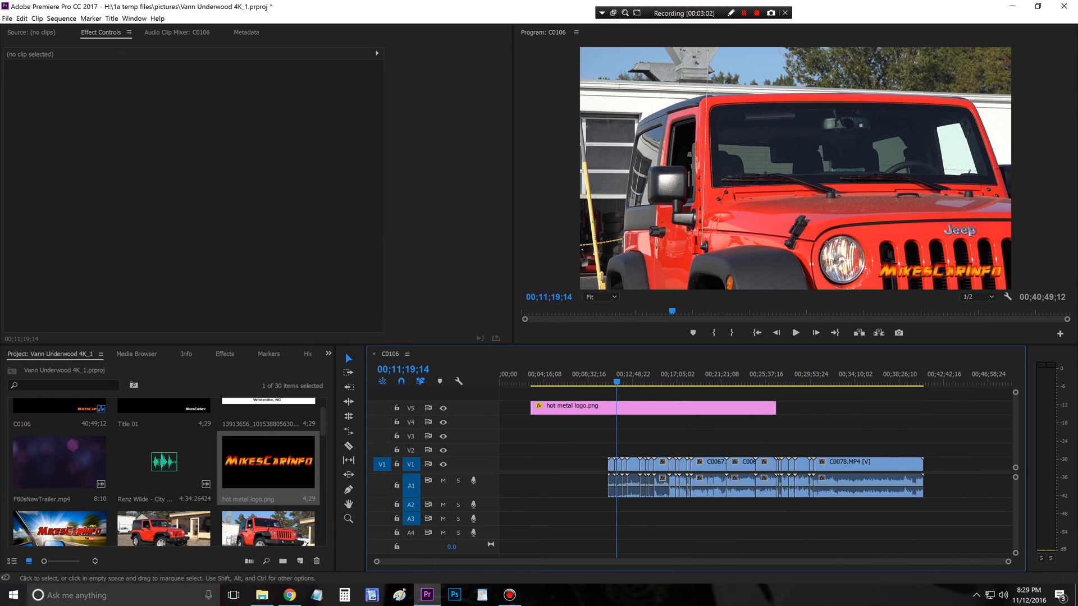
left_click_drag(775, 408, 941, 408)
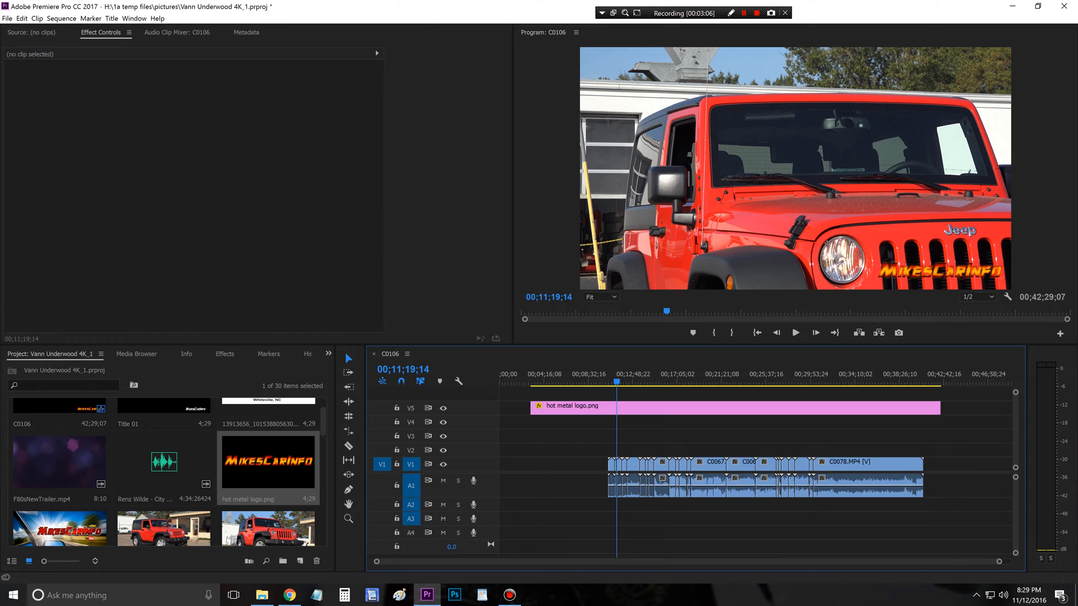
Step: Place the Vann Underwood logo image on track V4 over the start of the footage and apply the Color Key effect to it
scroll(168, 471, "up", 2)
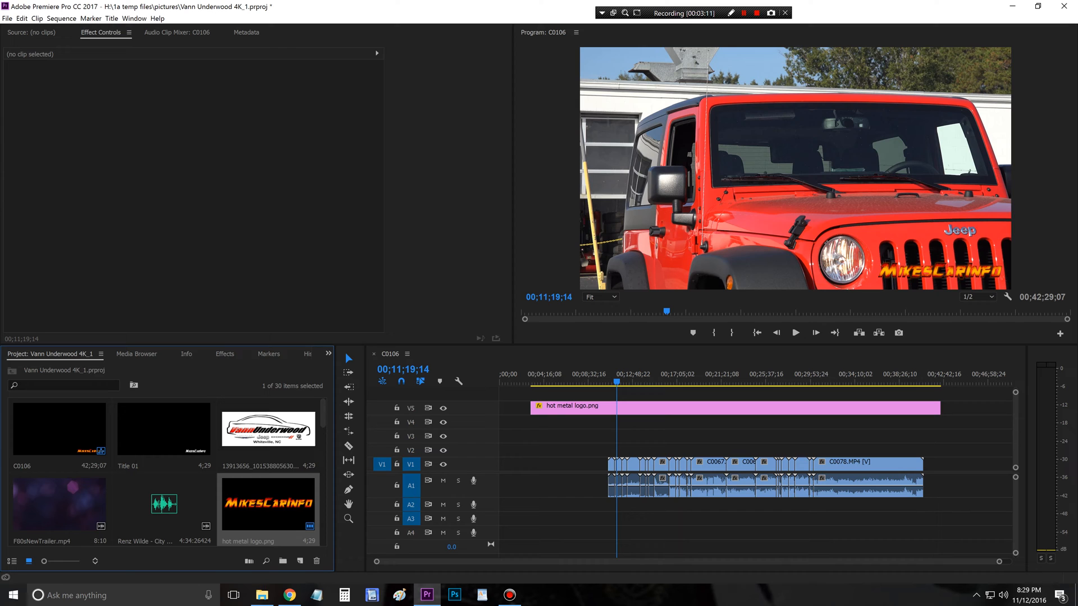
left_click_drag(268, 430, 668, 422)
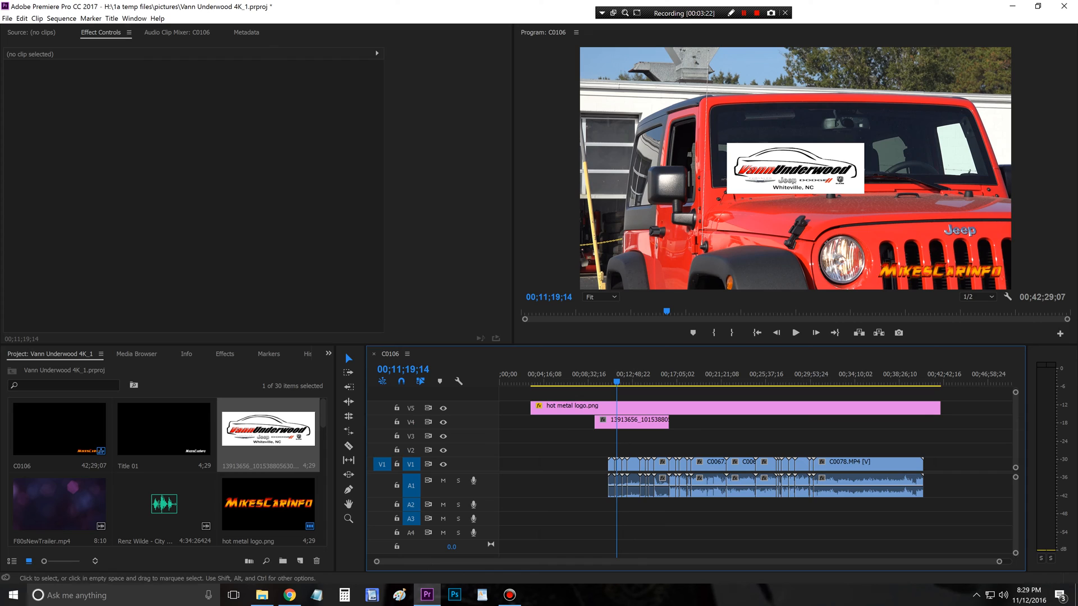
key("shift+7")
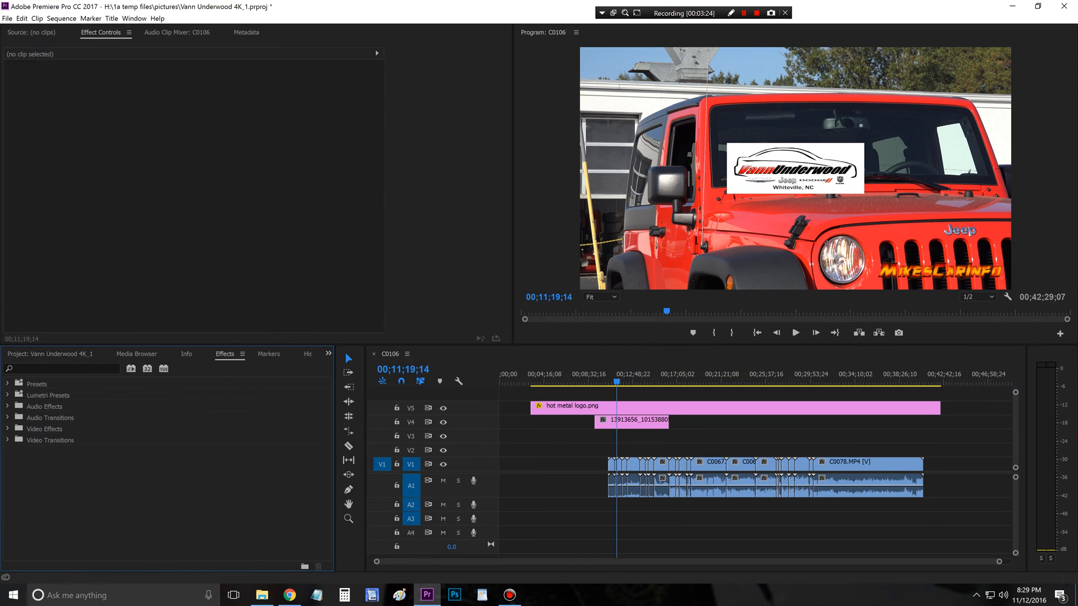
left_click(56, 369)
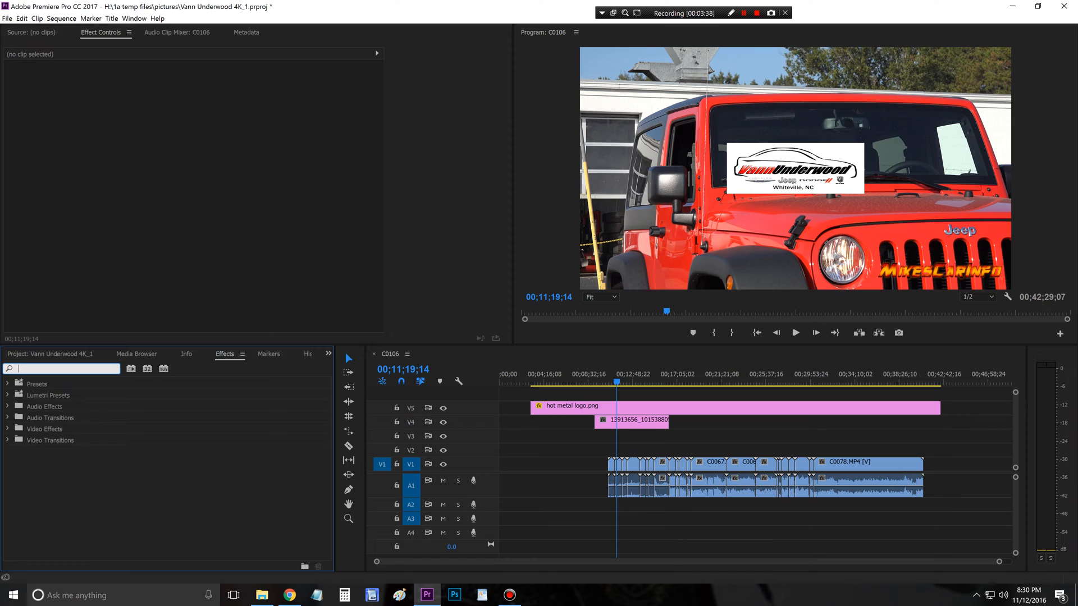
left_click(7, 440)
left_click(7, 440)
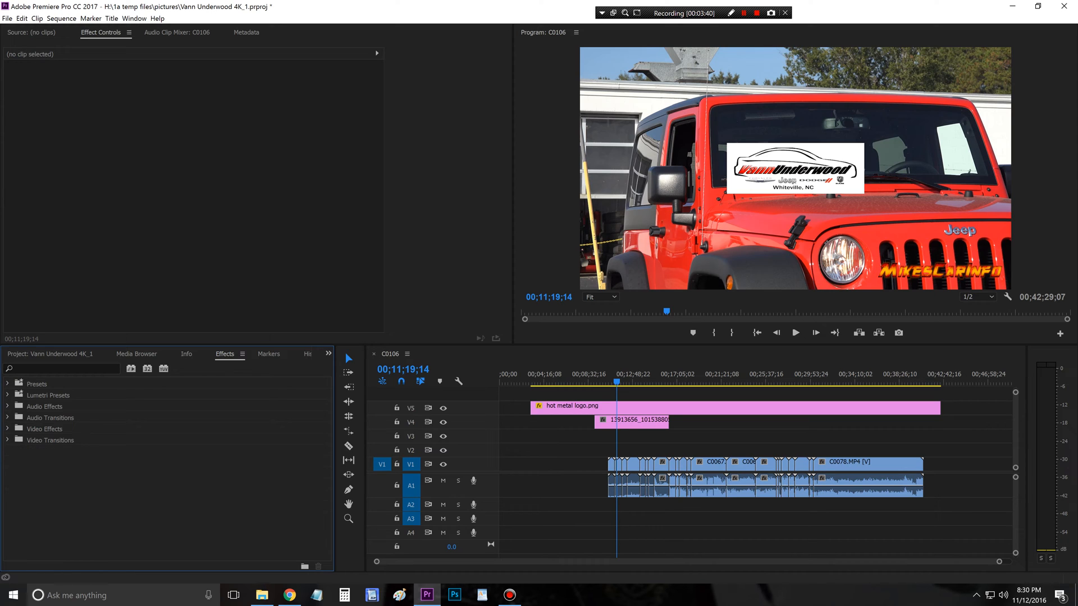
left_click(61, 369)
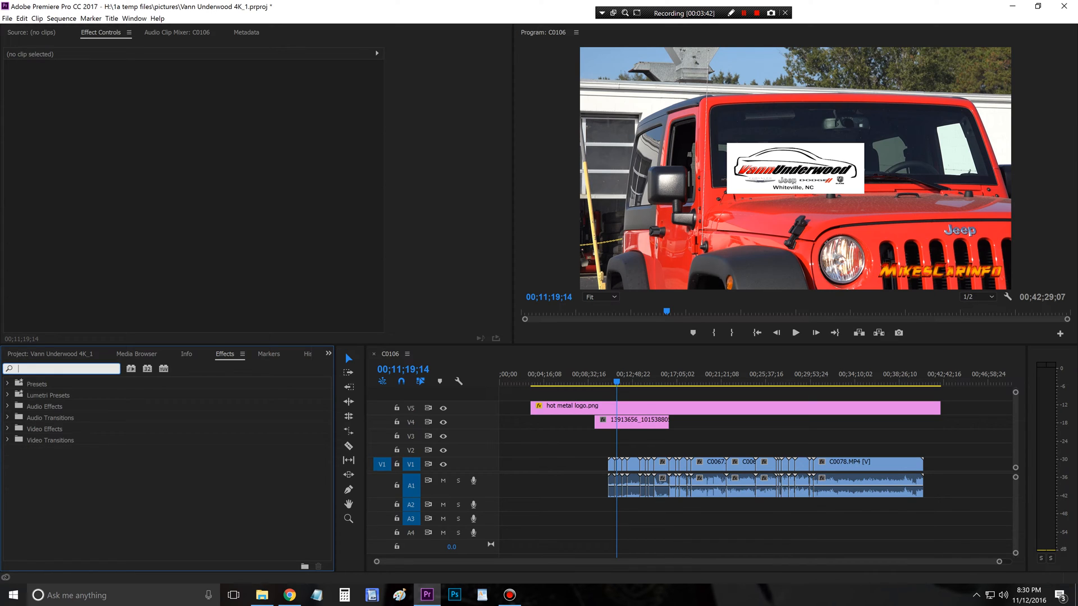
type("key")
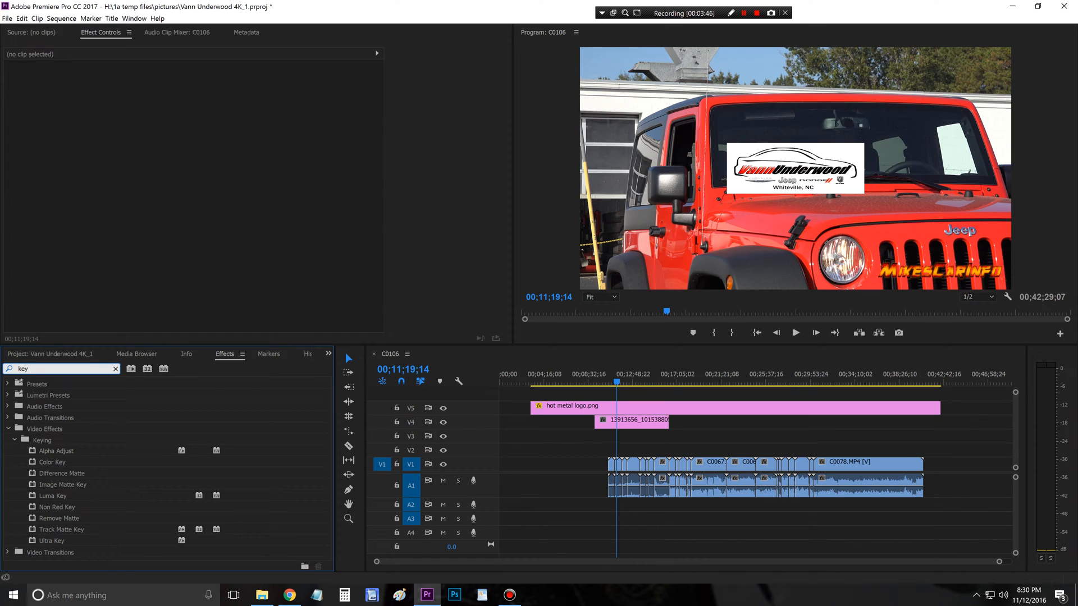
left_click(52, 462)
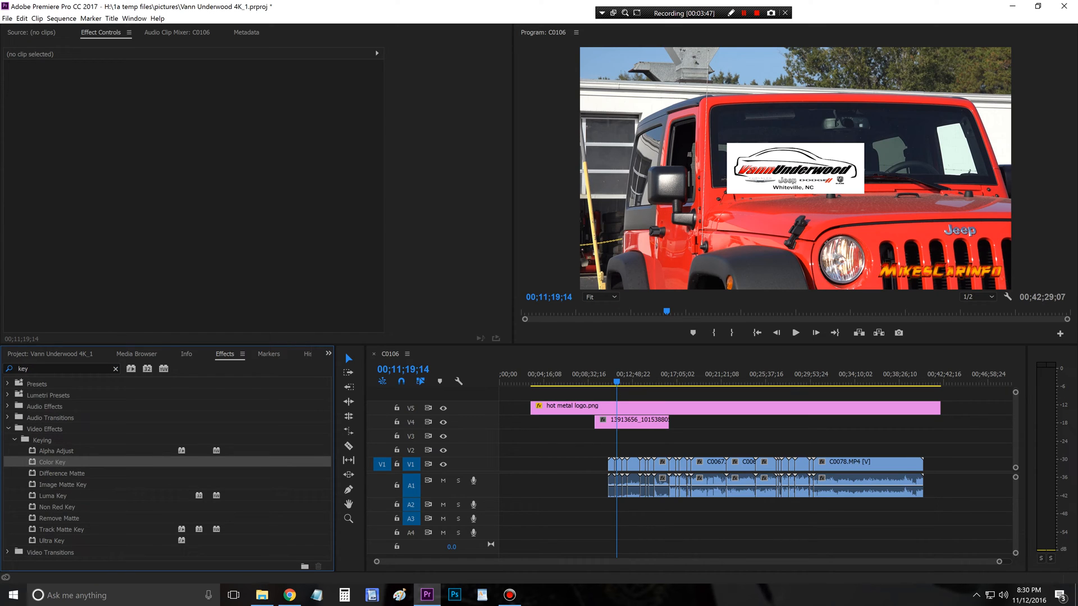
left_click_drag(52, 462, 635, 422)
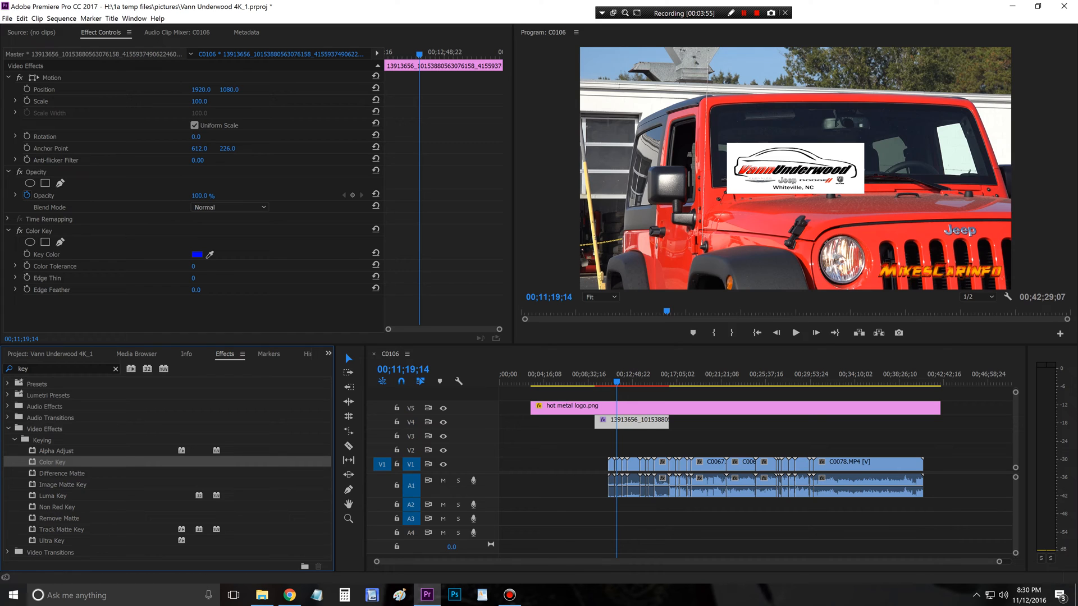
Step: Move the Vann Underwood logo to about position 1560, 1220 and sample its white background as the key color
left_click(51, 78)
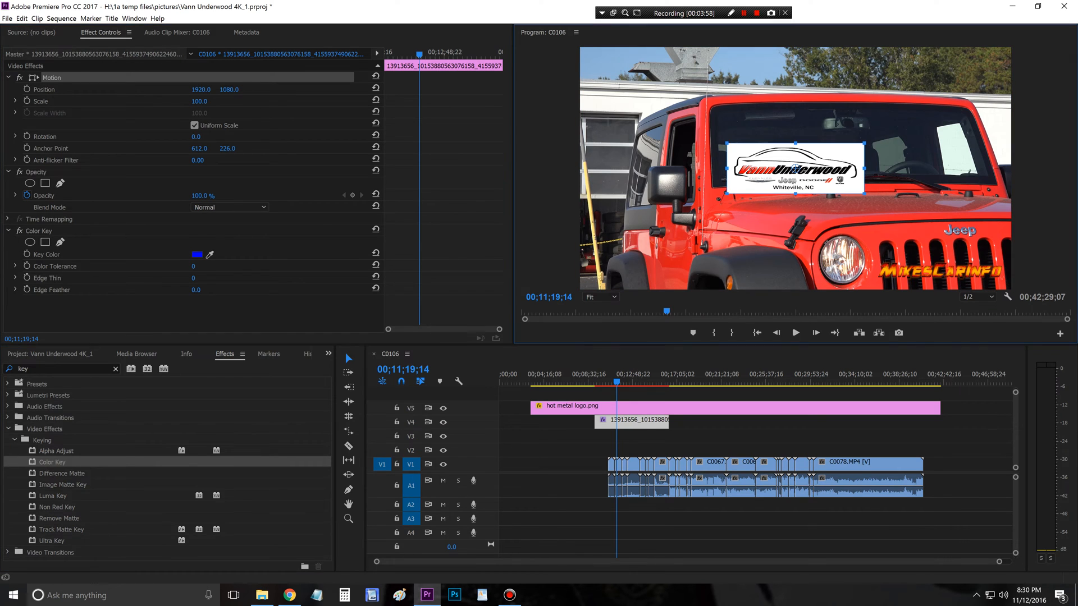
left_click_drag(795, 168, 755, 184)
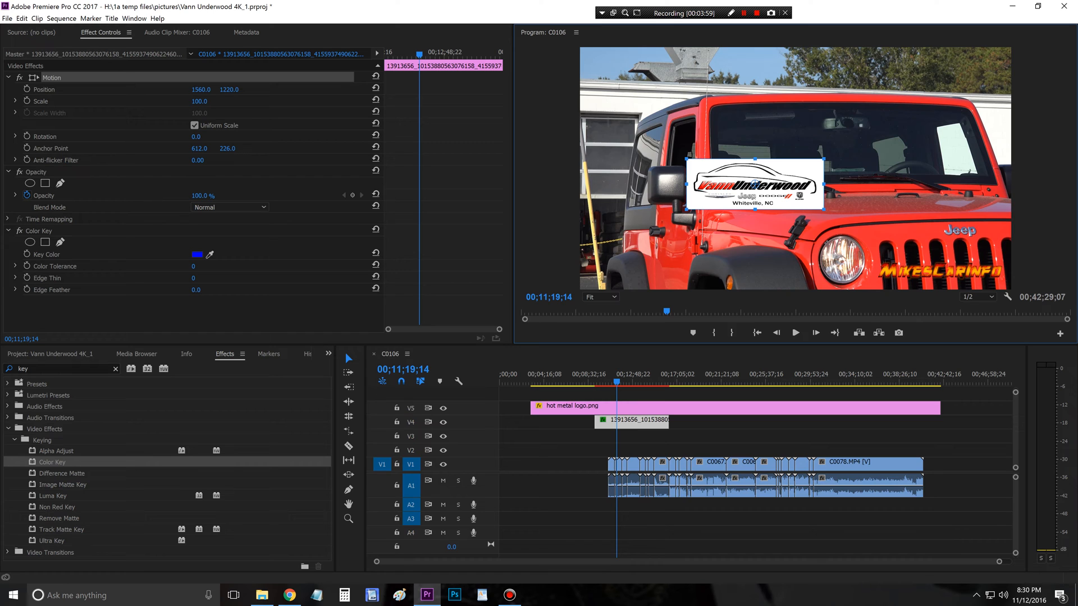
mouse_move(196, 137)
left_mouse_down()
mouse_move(177, 136)
mouse_move(196, 136)
left_mouse_up()
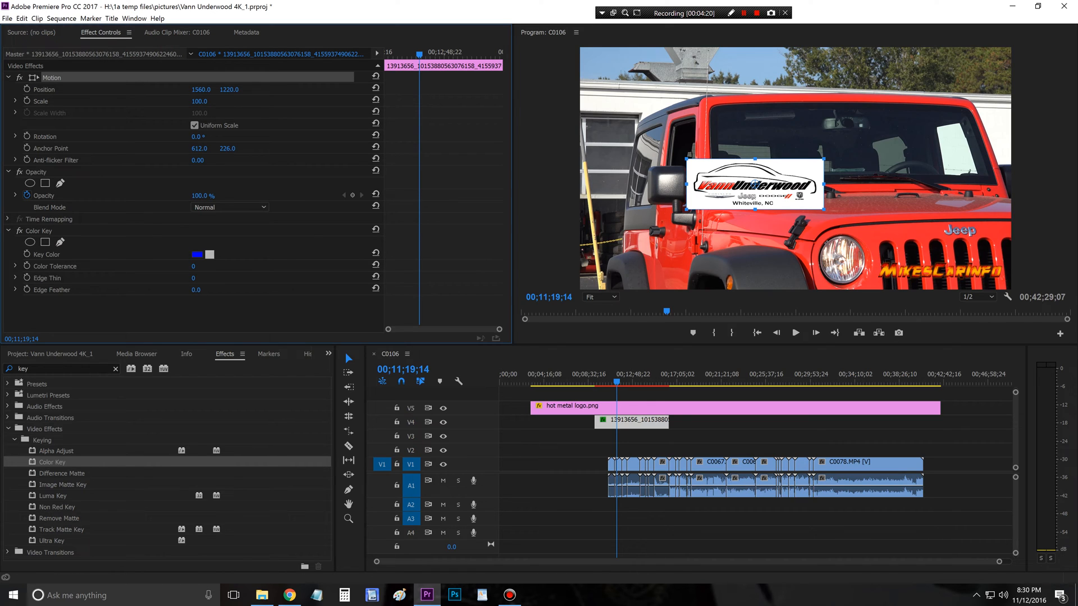
left_click(210, 255)
left_click(747, 173)
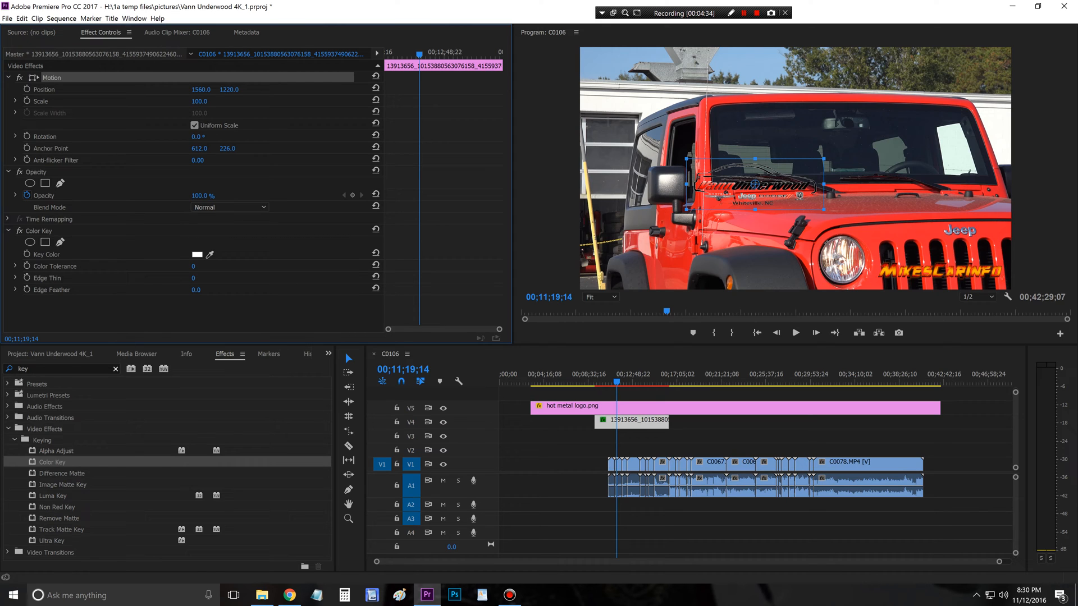
Step: Find the Drop Shadow effect and apply it to the Vann Underwood logo clip on V4
left_click(115, 369)
left_click(67, 369)
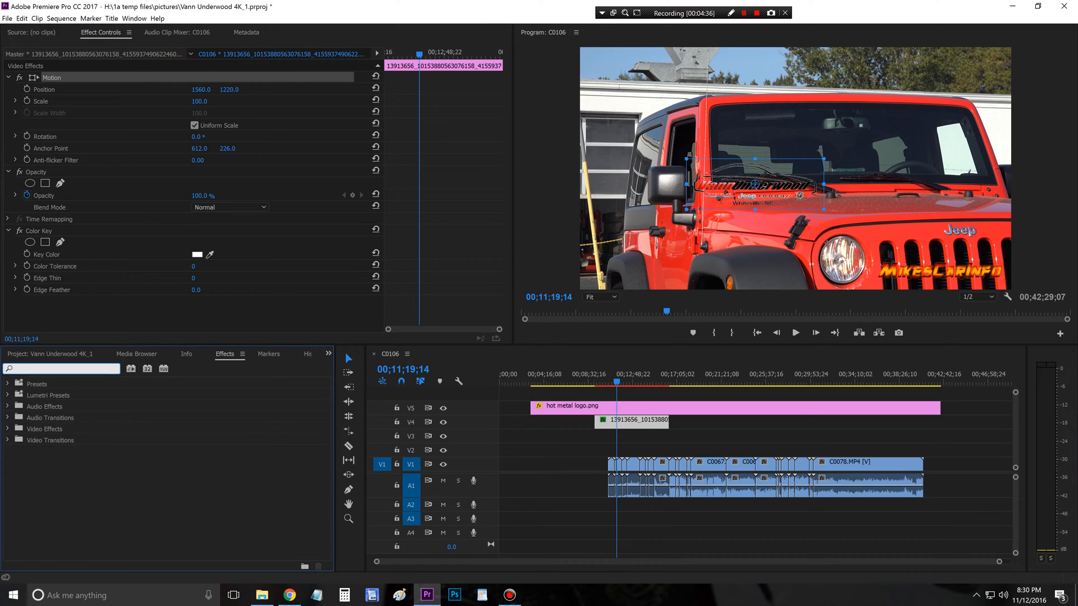
type("drop")
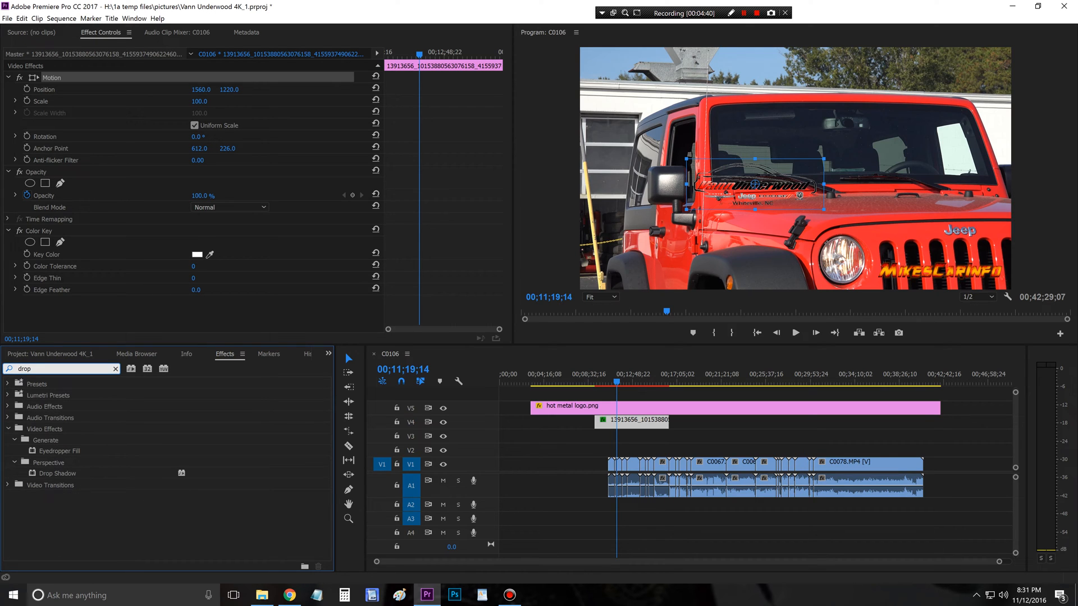
left_click(57, 474)
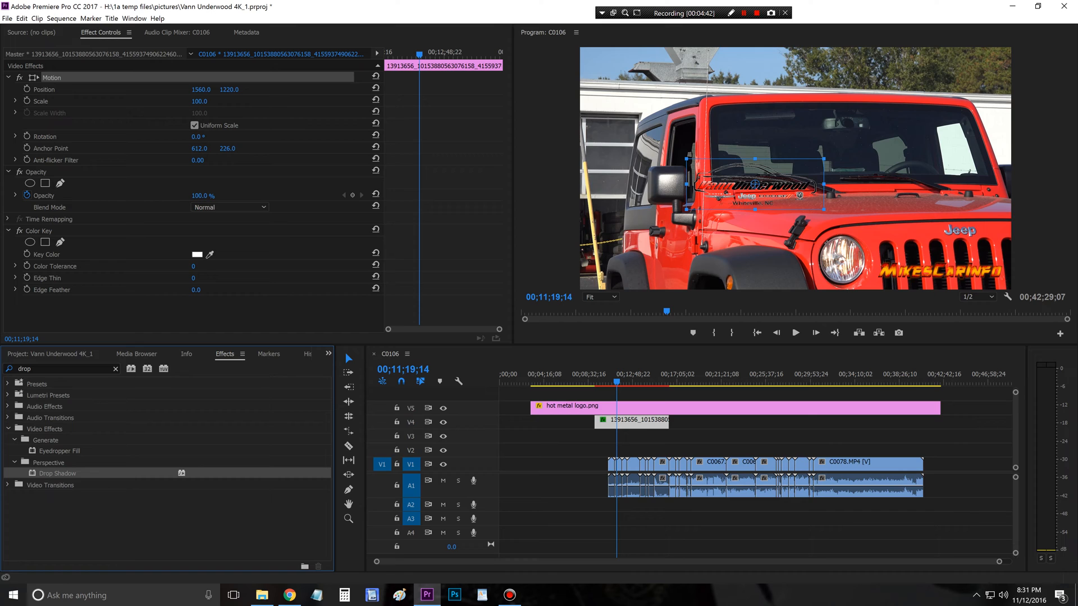
left_click_drag(57, 474, 632, 421)
Step: Set the Drop Shadow's color on the Vann Underwood logo to near-white, RGB 253, 248, 248
scroll(84, 225, "down", 1)
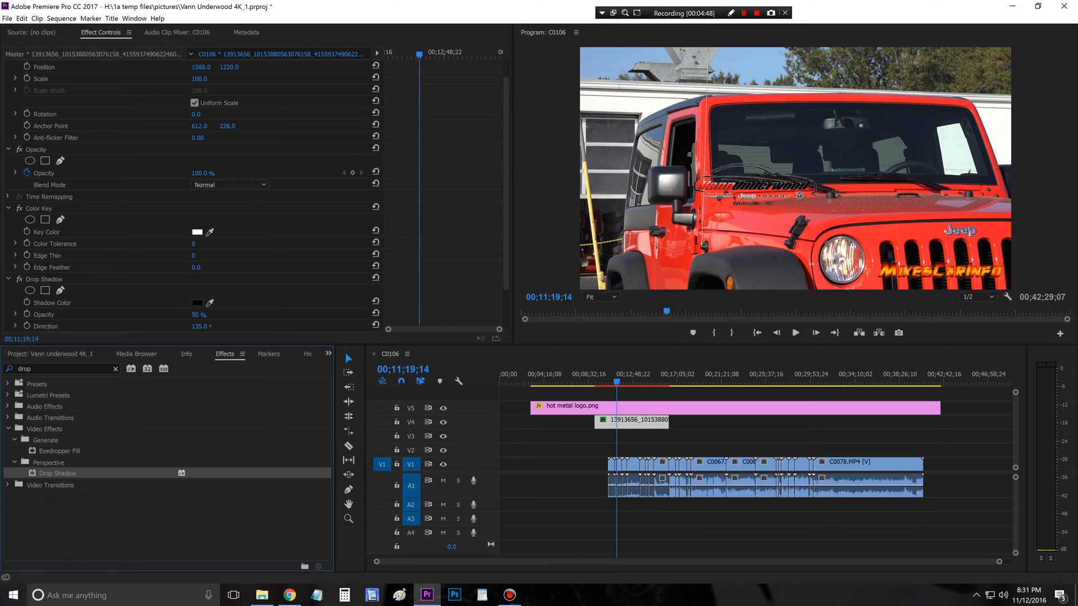
scroll(61, 220, "down", 2)
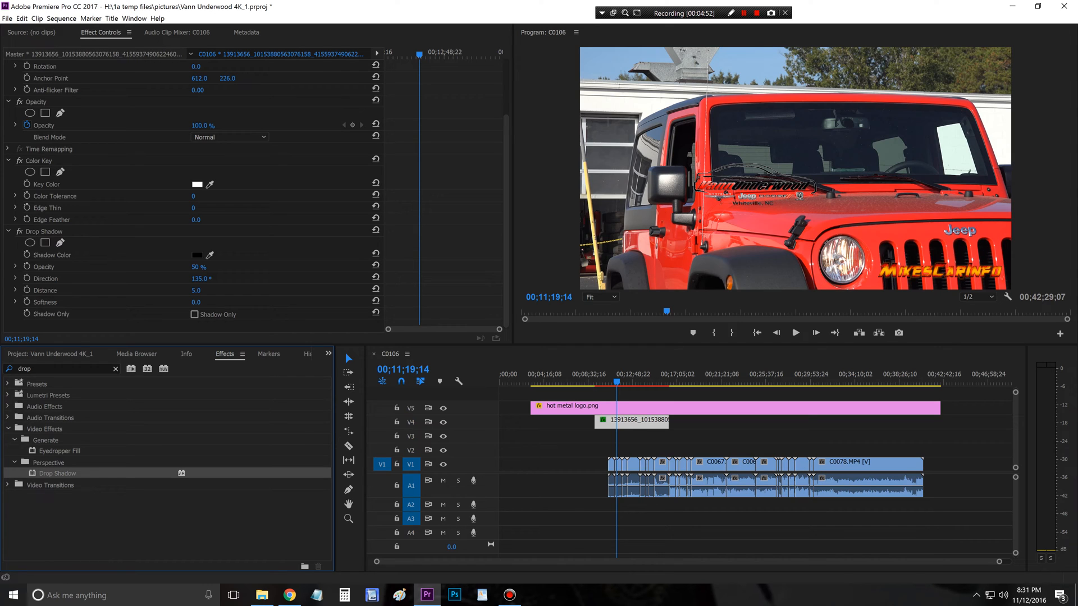
left_click(210, 256)
left_click(197, 255)
left_click(482, 426)
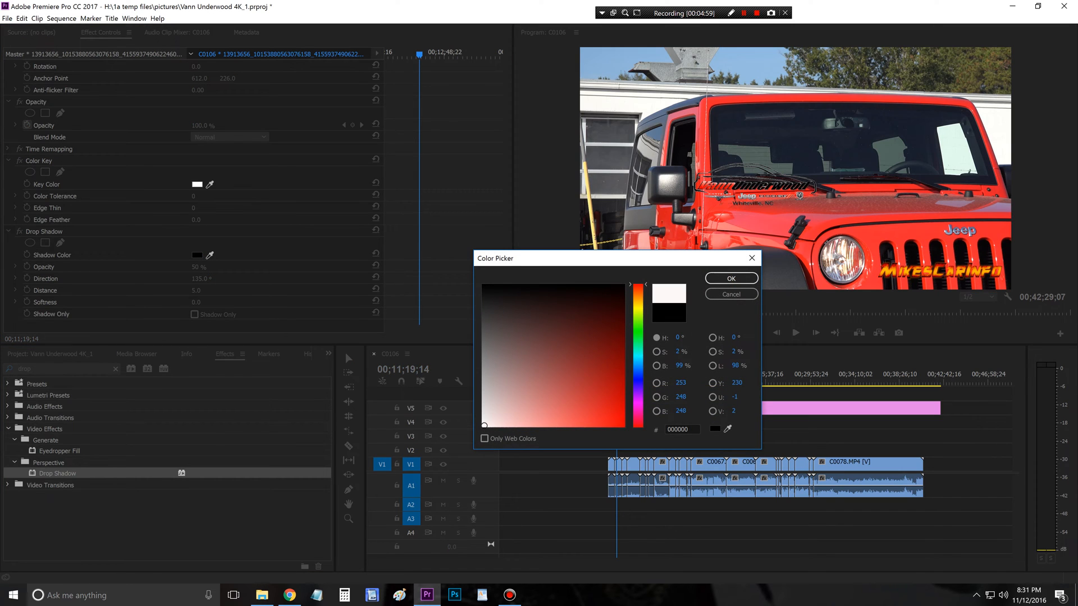
left_click(731, 279)
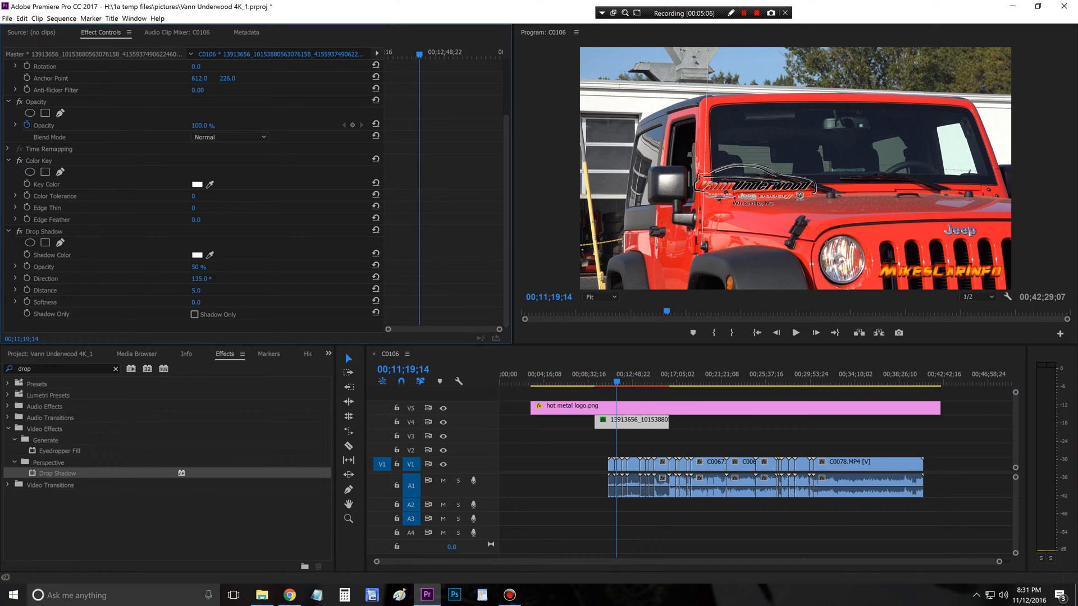
Step: Raise the Drop Shadow's opacity to 100 % and its distance to 6.0
left_click_drag(197, 268, 227, 267)
mouse_move(195, 290)
left_mouse_down()
mouse_move(328, 290)
mouse_move(197, 291)
left_mouse_up()
left_click(628, 423)
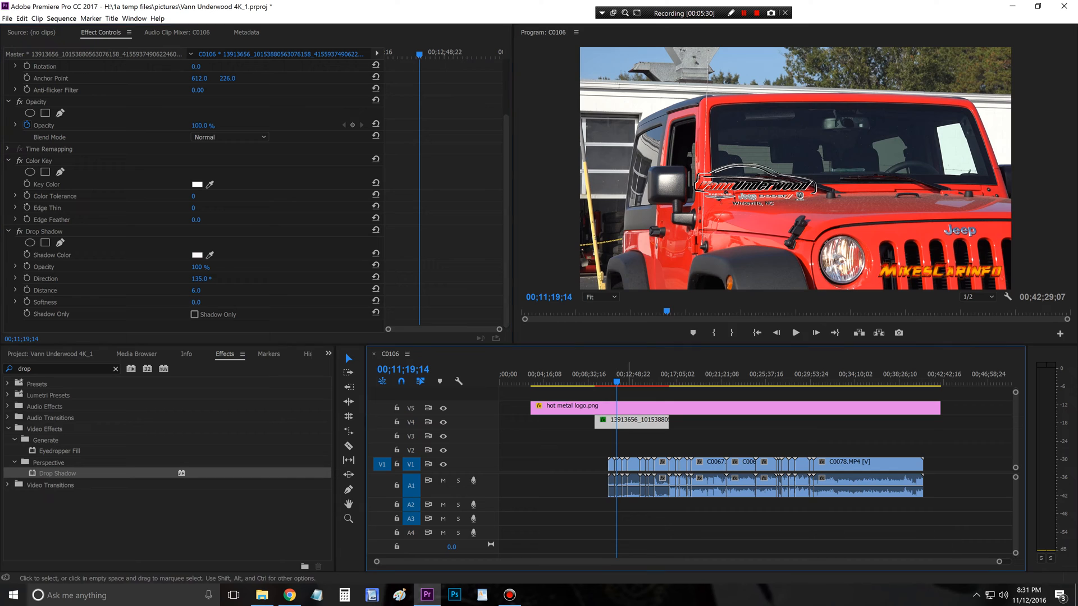
Step: Move the Vann Underwood logo to the lower-left corner of the picture, at about position 525, 1955, and scale it to about 71.2
scroll(191, 185, "up", 3)
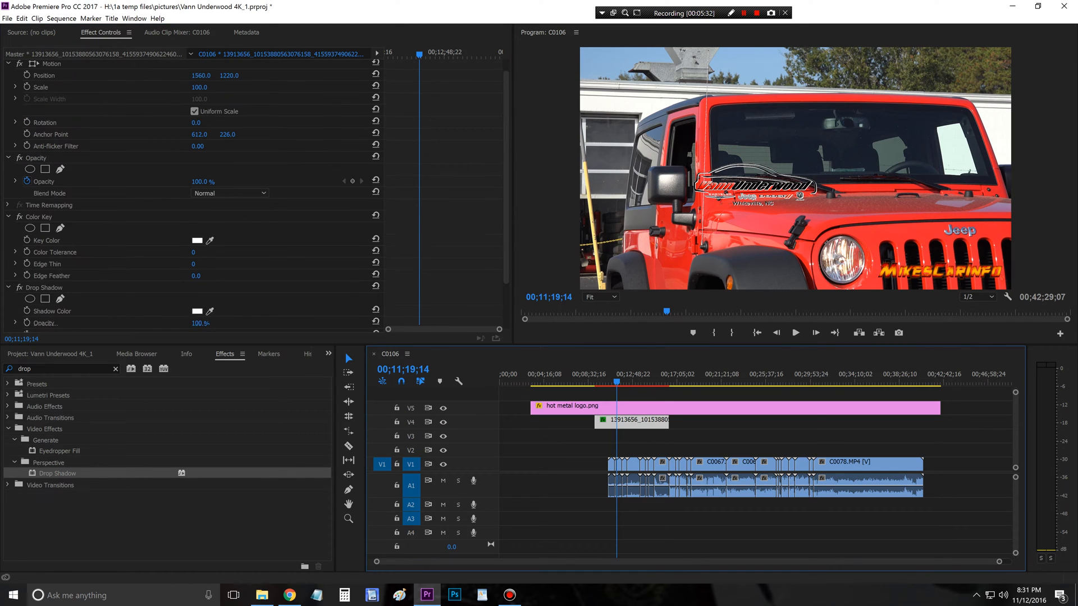
left_click(52, 78)
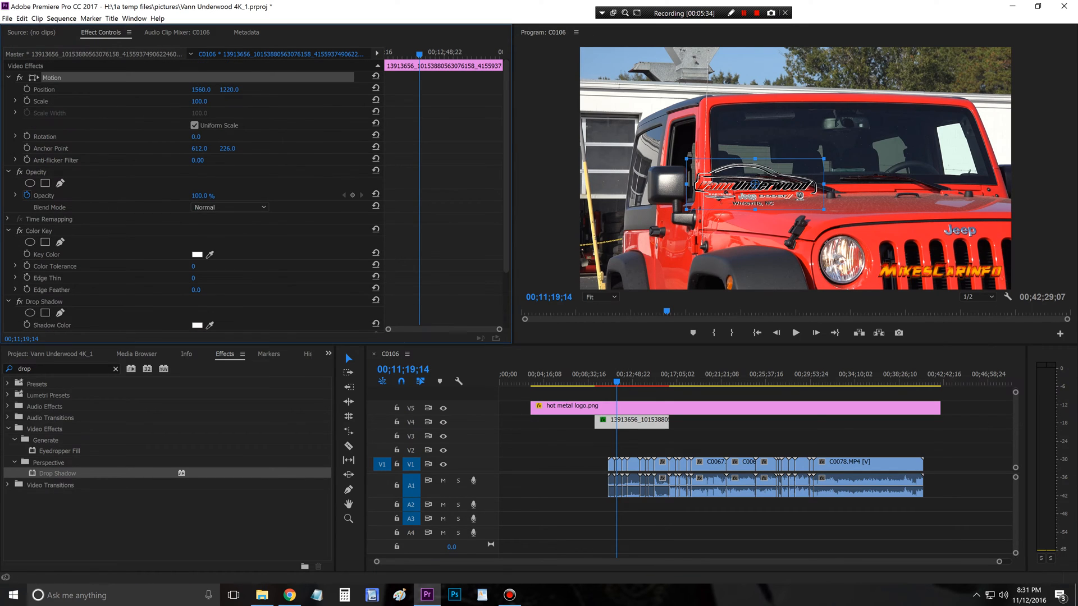
left_click_drag(755, 184, 659, 257)
left_click_drag(727, 281, 639, 267)
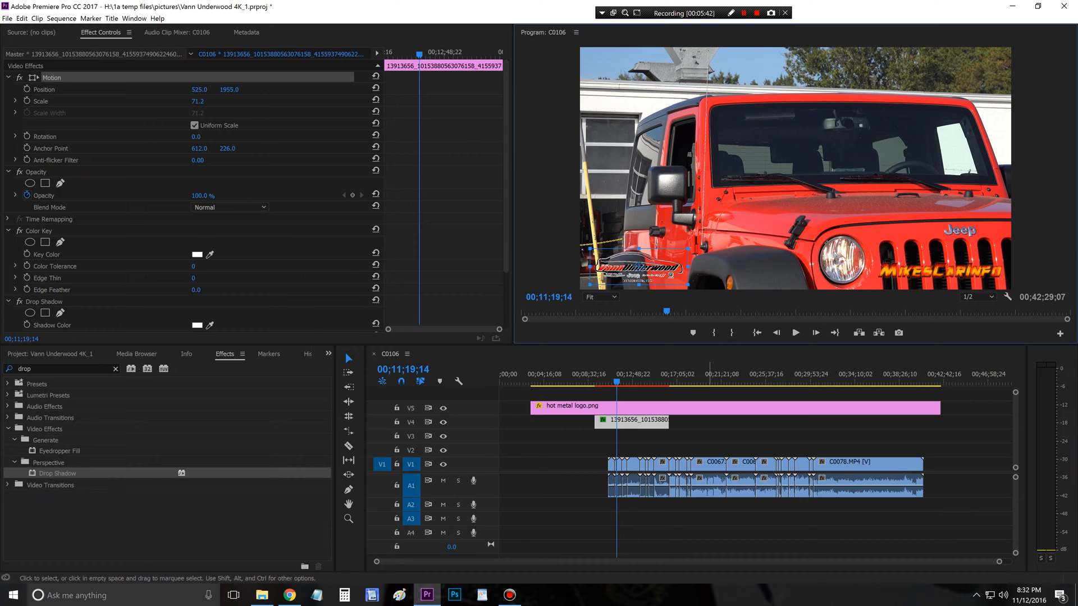
Step: Extend both ends of the Vann Underwood logo clip on V4 to match the hot metal logo.png clip on V5
left_click_drag(668, 421, 941, 422)
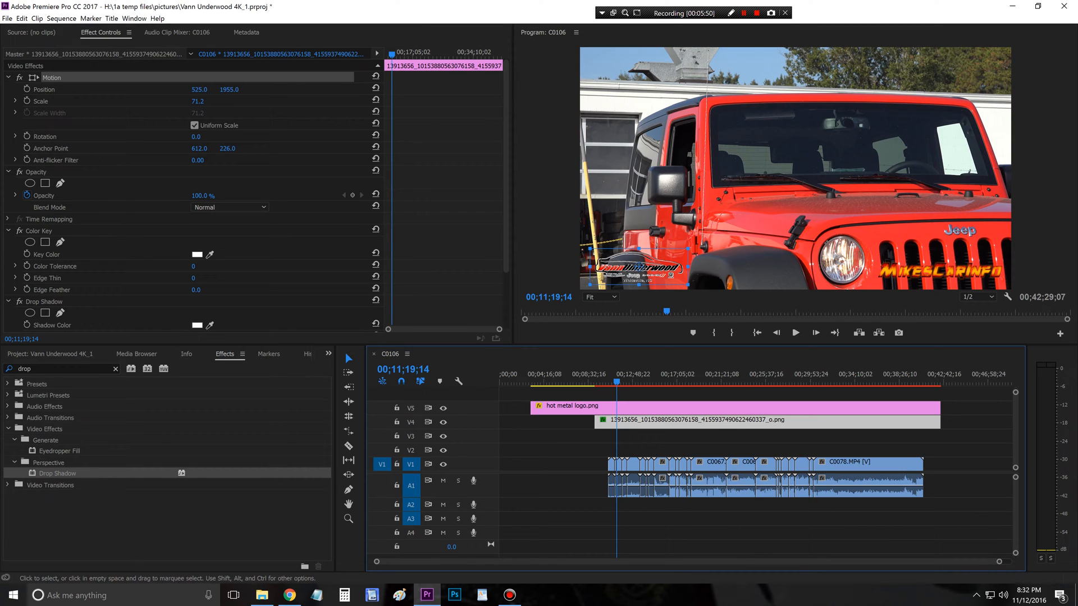
left_click_drag(595, 421, 530, 421)
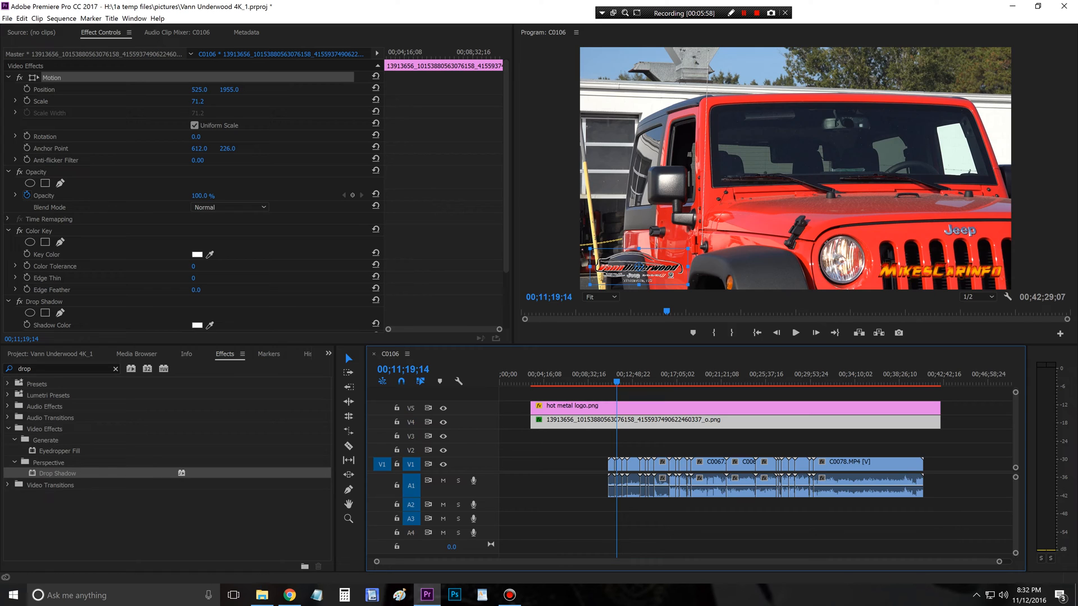
Step: Clear the effects search and look through the media in the project bin
left_click(115, 369)
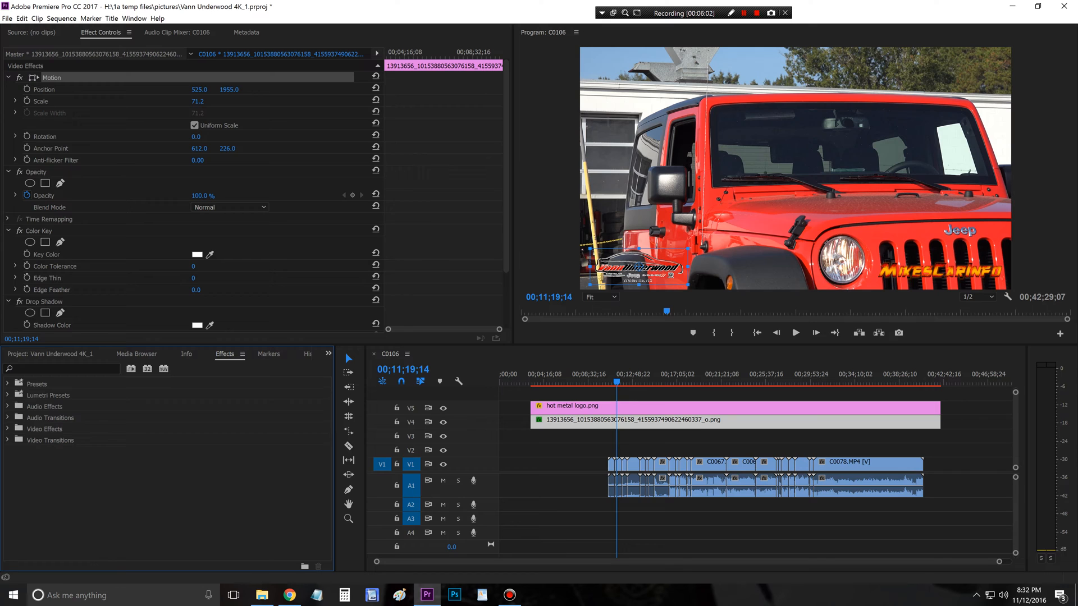
left_click(50, 354)
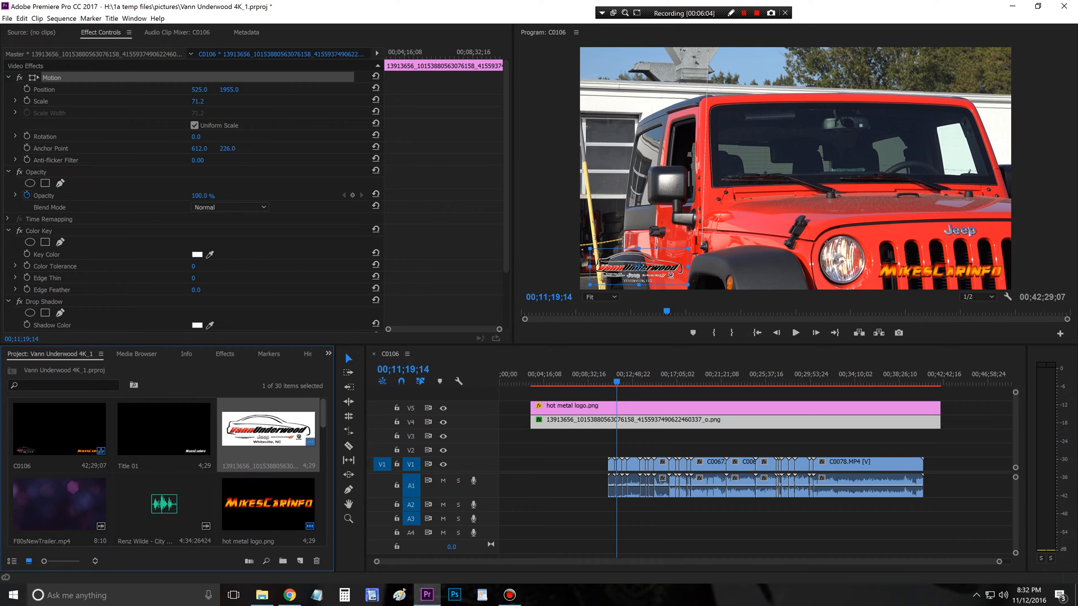
scroll(169, 472, "down", 3)
scroll(169, 471, "up", 2)
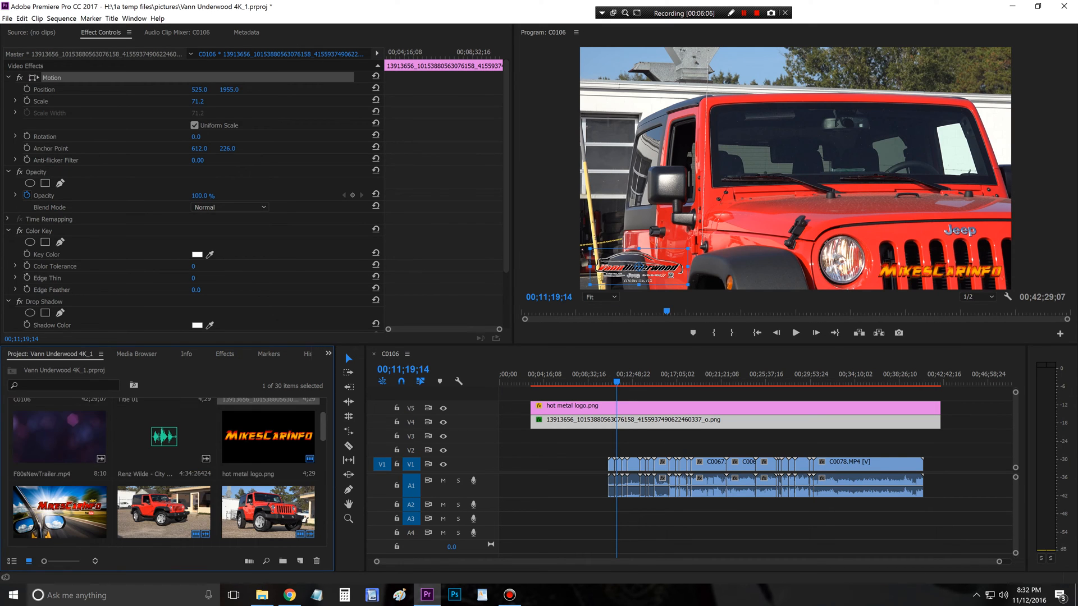
scroll(168, 471, "up", 1)
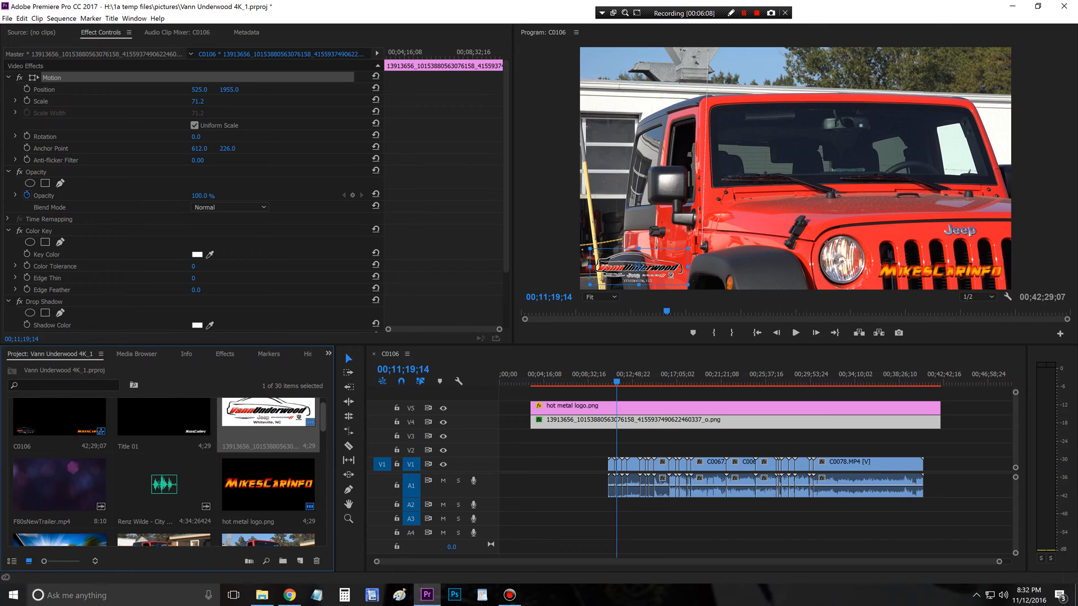
scroll(169, 471, "down", 3)
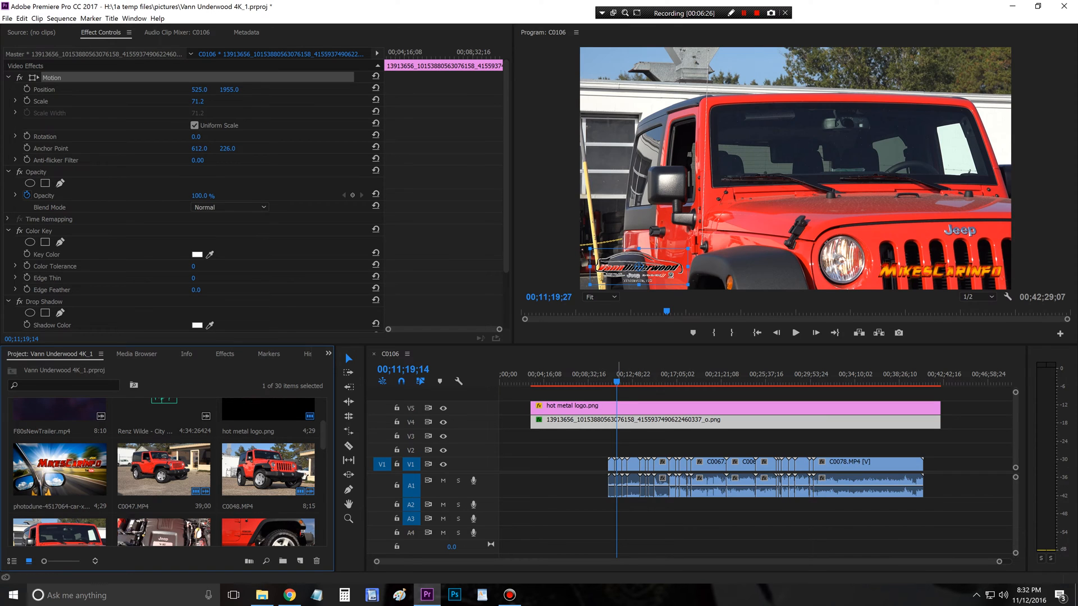
Step: Move the rear exhaust clip C0055.MP4, near 00;15;38;28 on V1, to the start of the sequence
left_click_drag(616, 382, 662, 381)
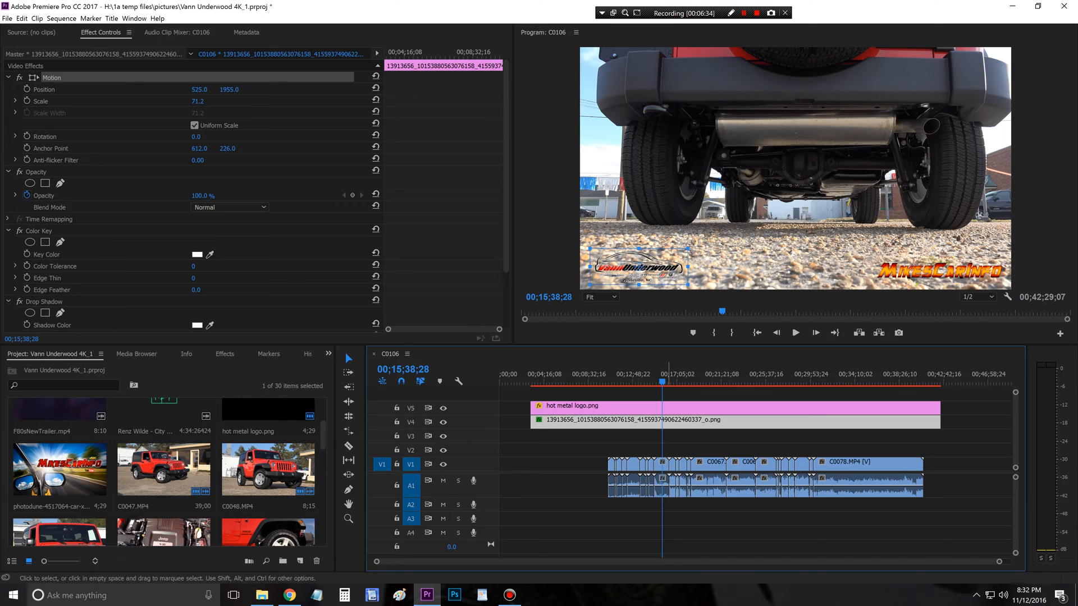
left_click(661, 465)
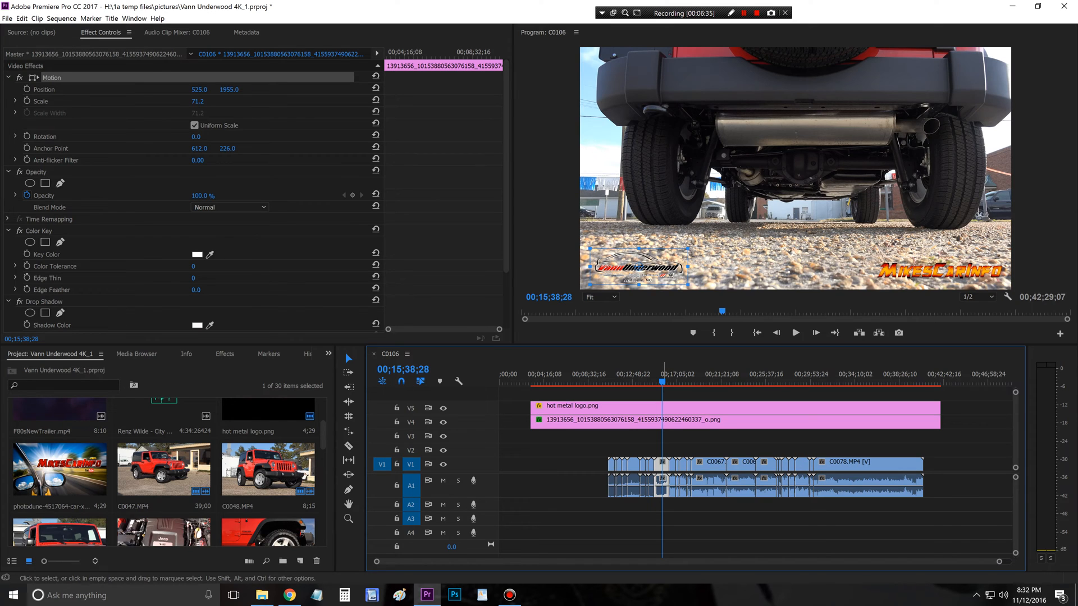
left_click_drag(661, 465, 505, 469)
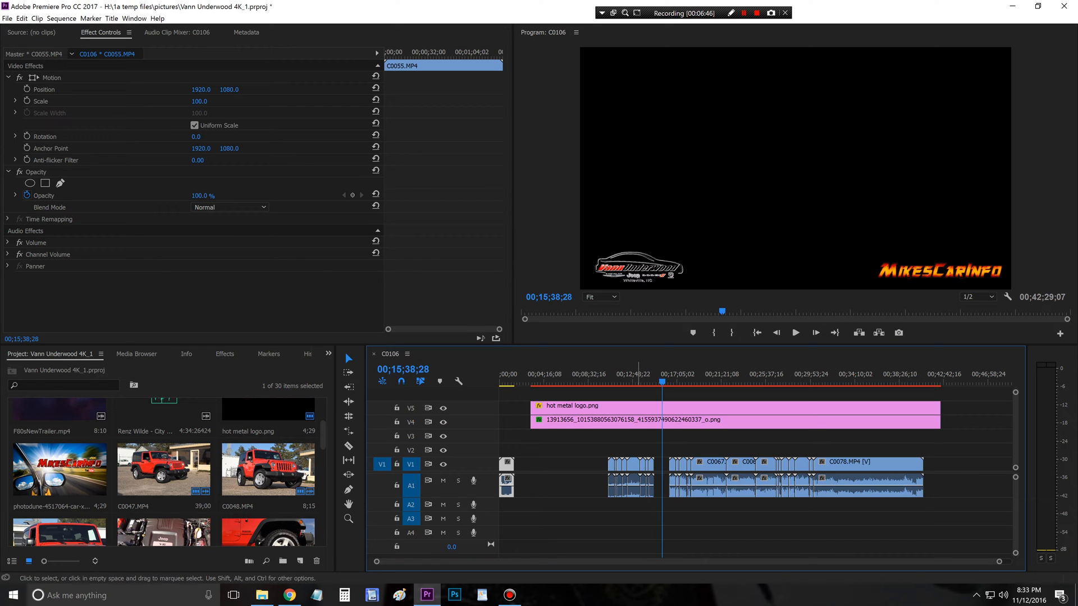
Step: Unlink the block of short clips before the gap left by C0055.MP4 and delete their audio from A1
left_click(634, 375)
left_click(622, 375)
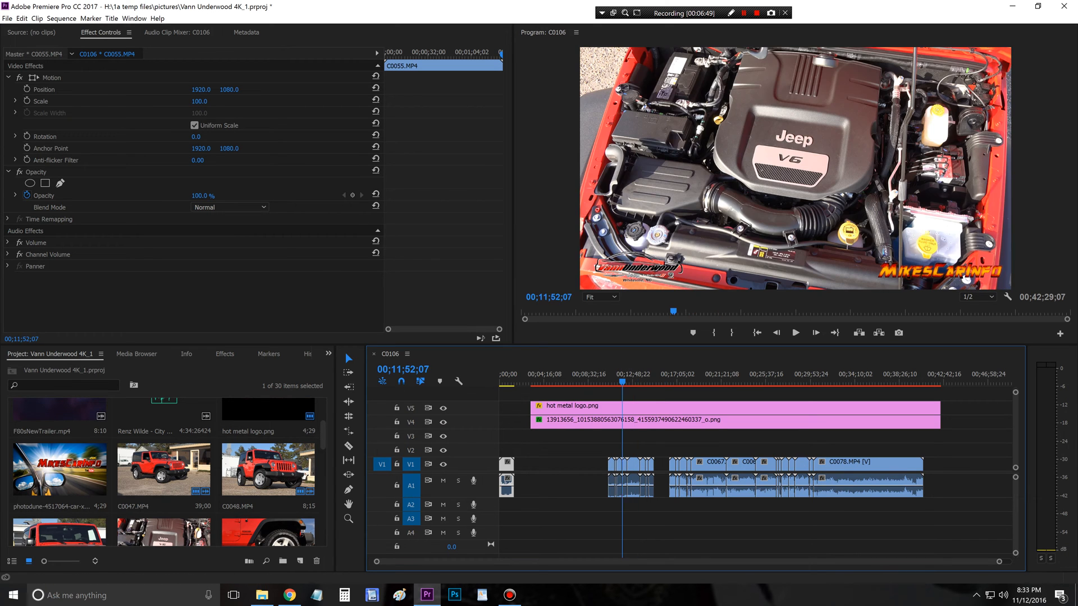
left_click_drag(622, 375, 621, 375)
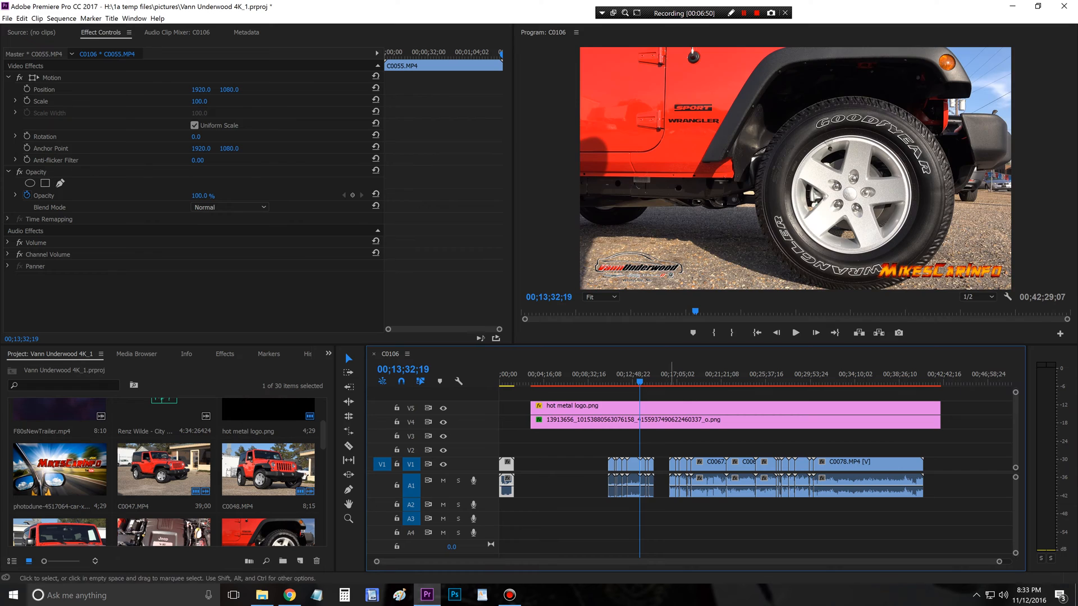
left_click(714, 375)
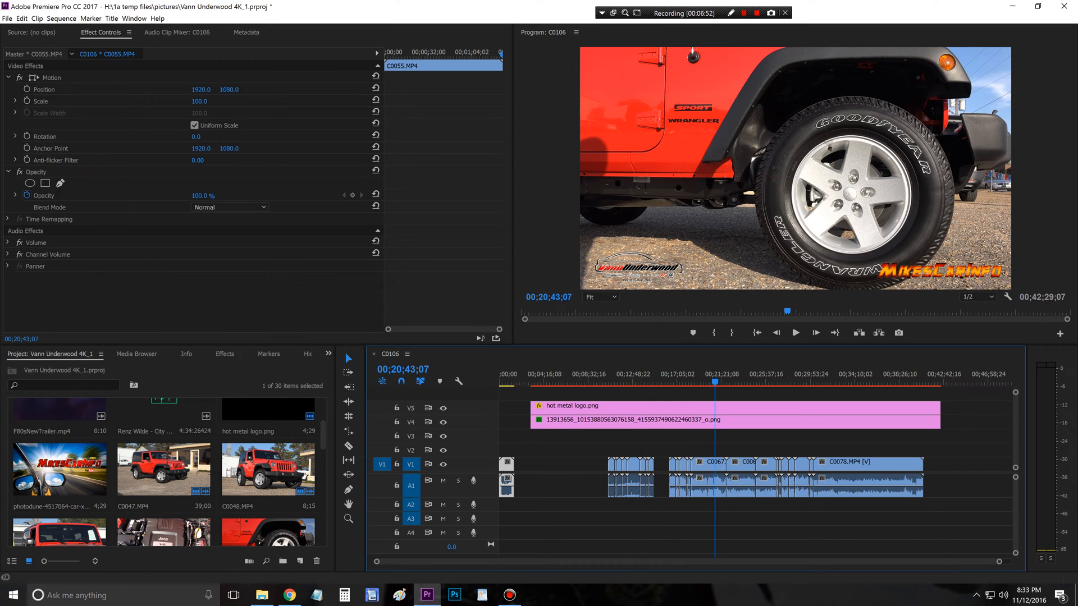
left_click(753, 376)
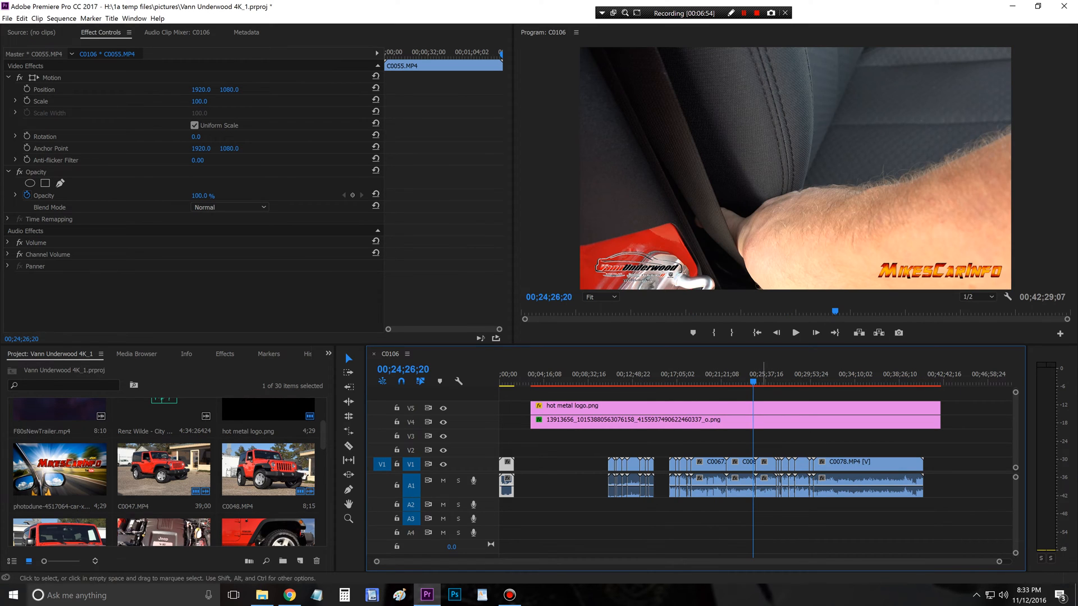
left_click_drag(589, 448, 664, 507)
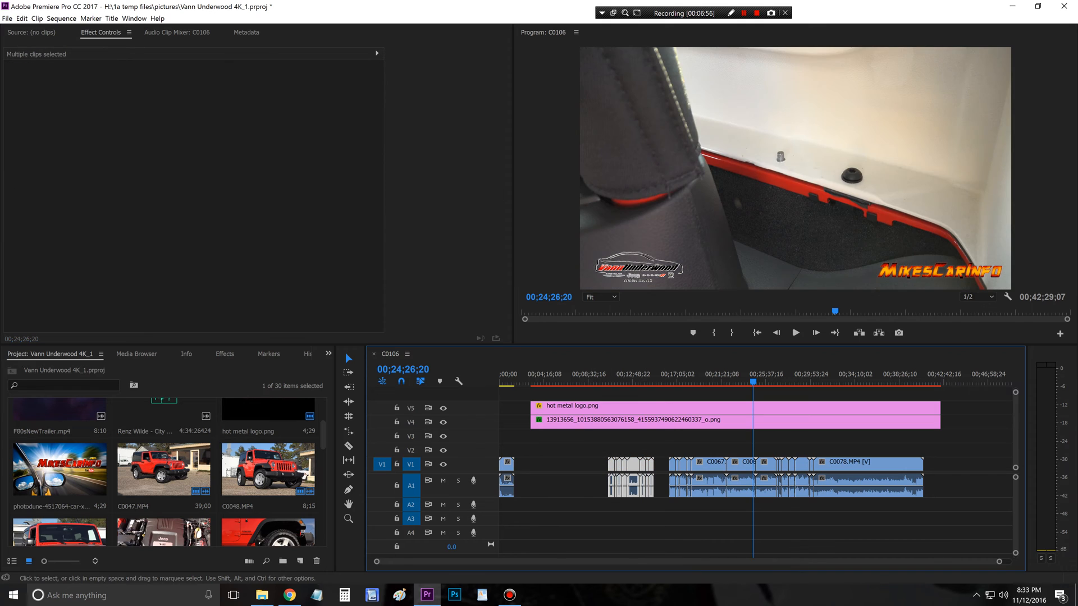
right_click(634, 465)
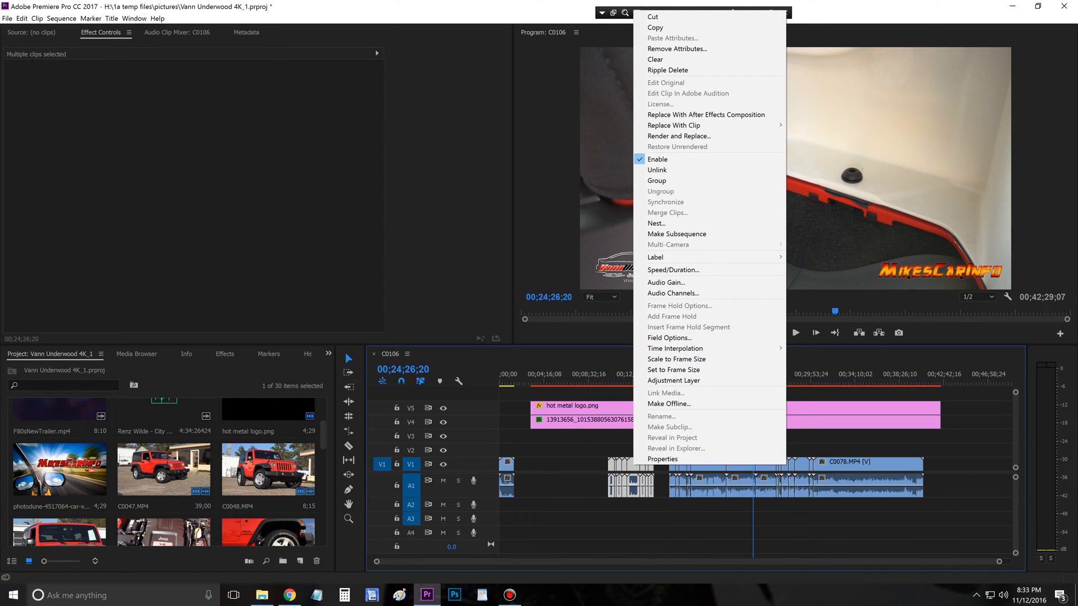
left_click(657, 169)
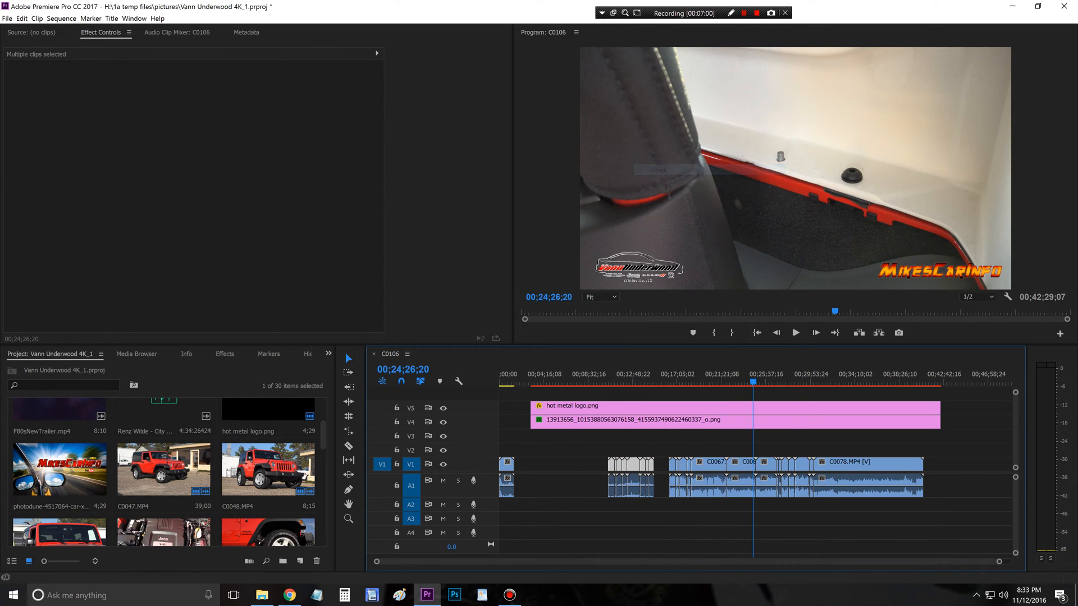
left_click_drag(593, 480, 657, 507)
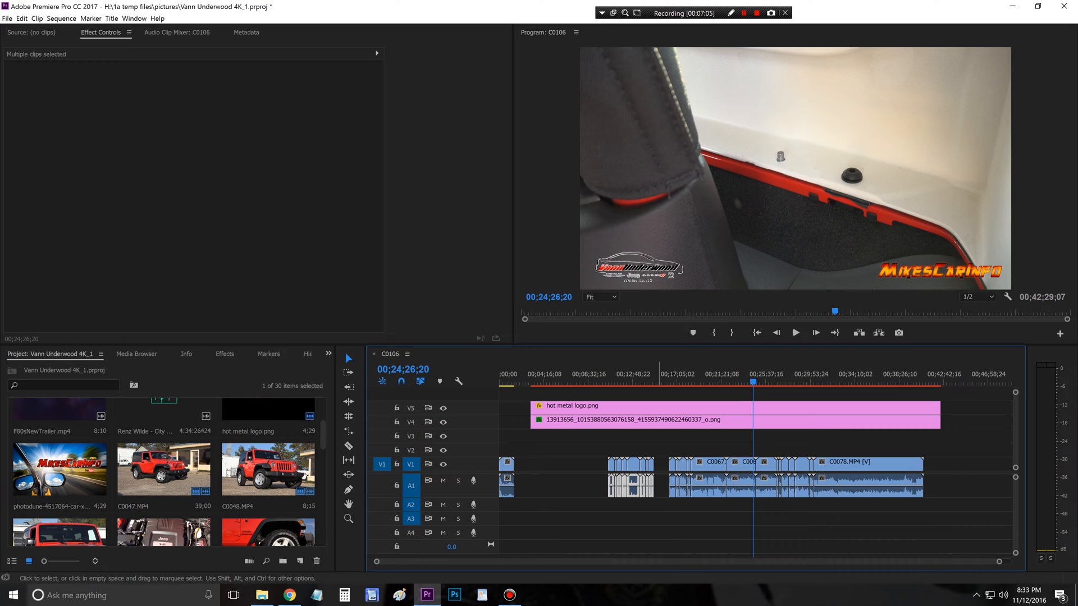
key("Delete")
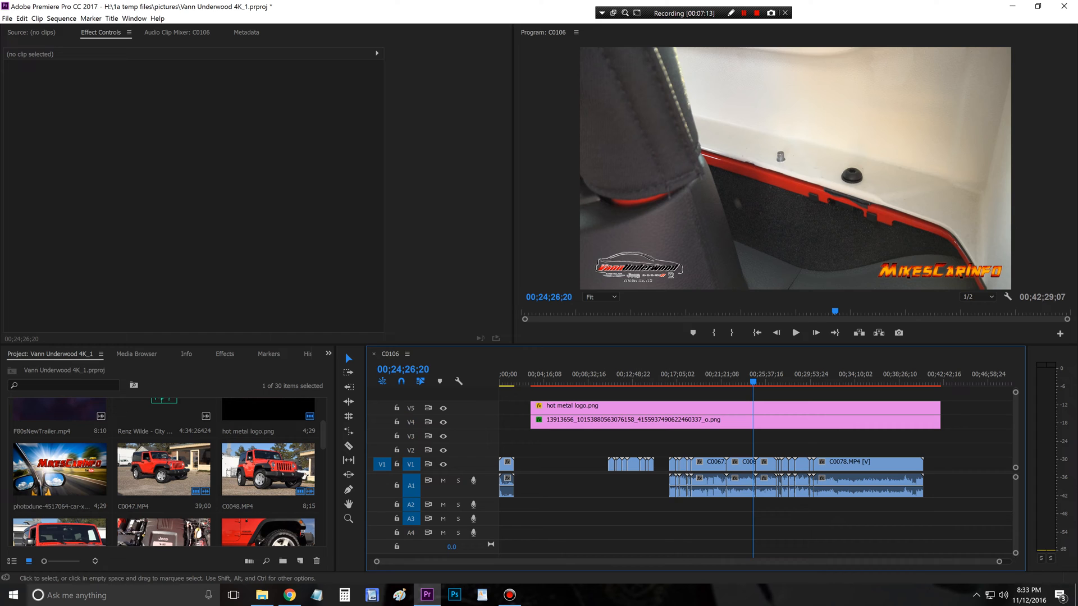
Step: Trim the start of the C0055.MP4 clip at the beginning of the sequence to 00;00;40;00
key("Home")
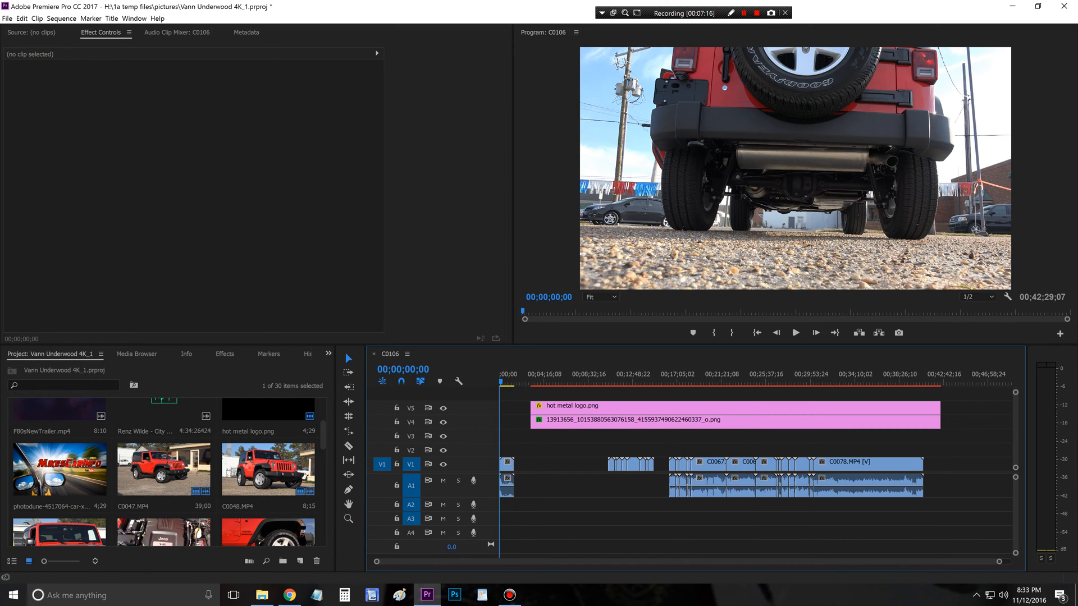
left_click_drag(998, 561, 634, 561)
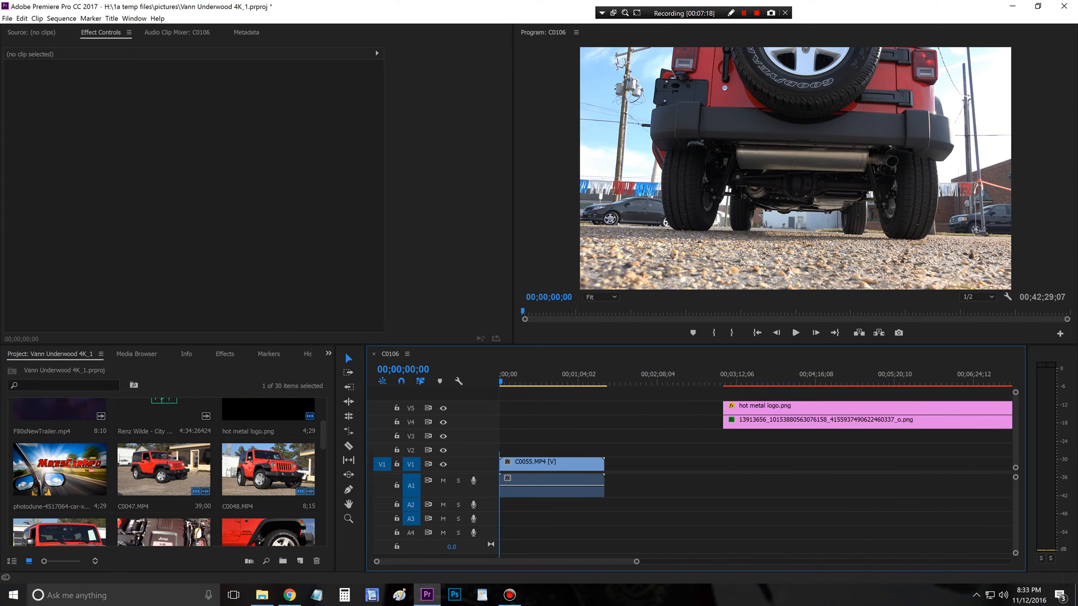
left_click_drag(501, 382, 548, 381)
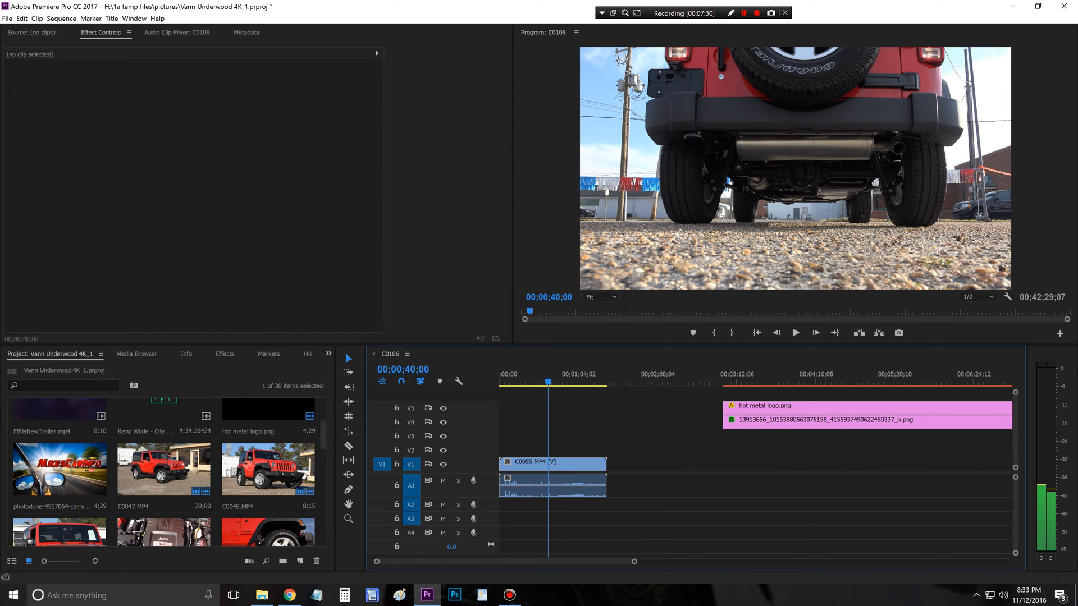
left_click_drag(500, 483, 549, 484)
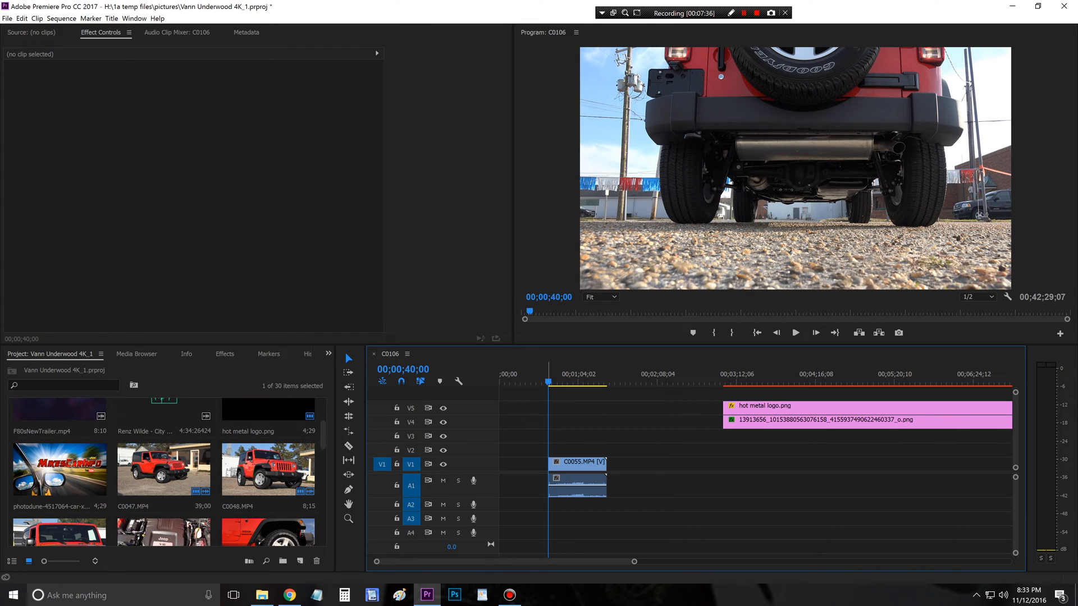
left_click_drag(548, 381, 551, 382)
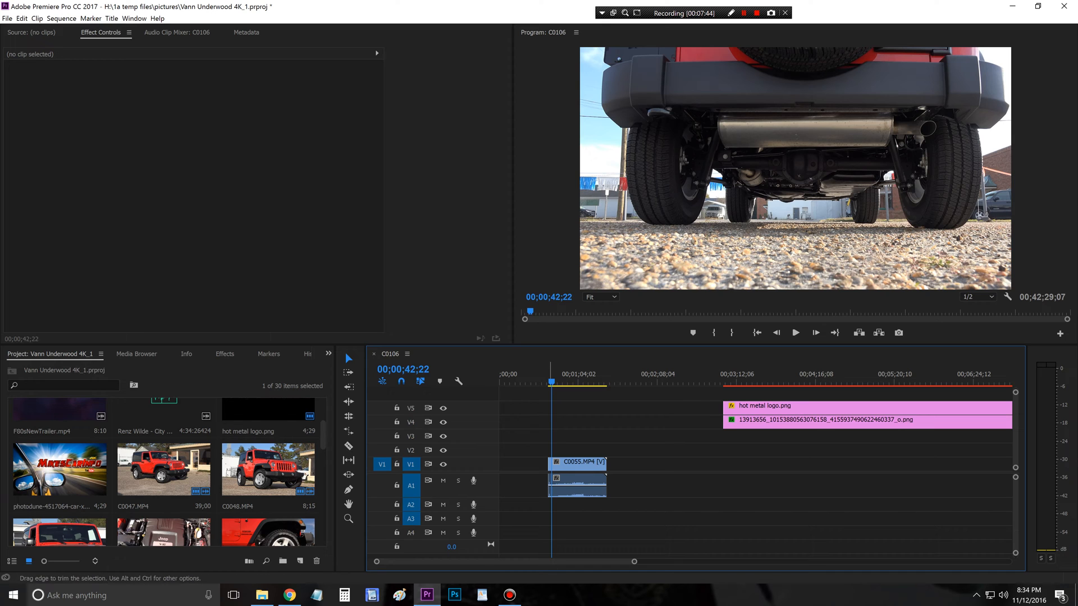
Step: Split the C0055.MP4 exhaust clip at 00;01;04;07 with the Razor tool
left_click_drag(551, 383, 550, 383)
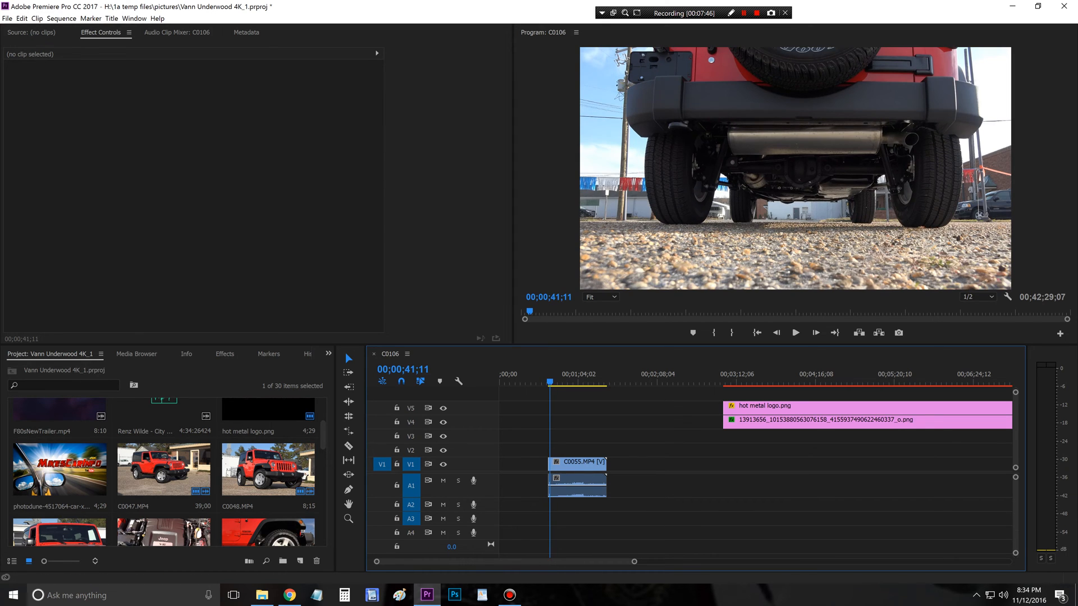
left_click_drag(607, 478, 608, 478)
left_click_drag(635, 562, 604, 562)
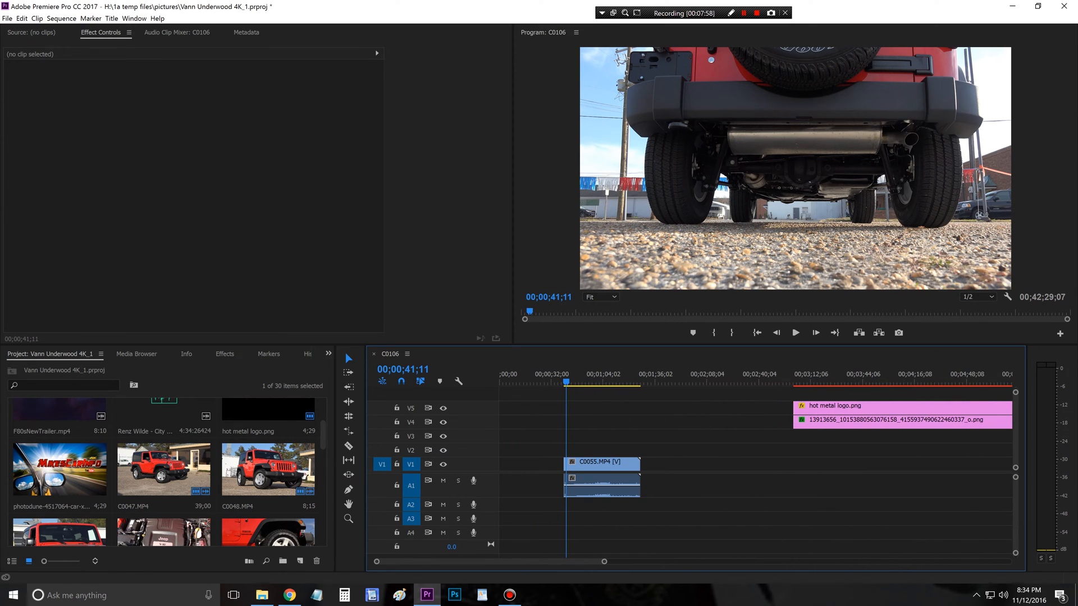
mouse_move(489, 562)
left_mouse_down()
mouse_move(645, 562)
mouse_move(486, 561)
left_mouse_up()
left_click_drag(604, 562, 580, 562)
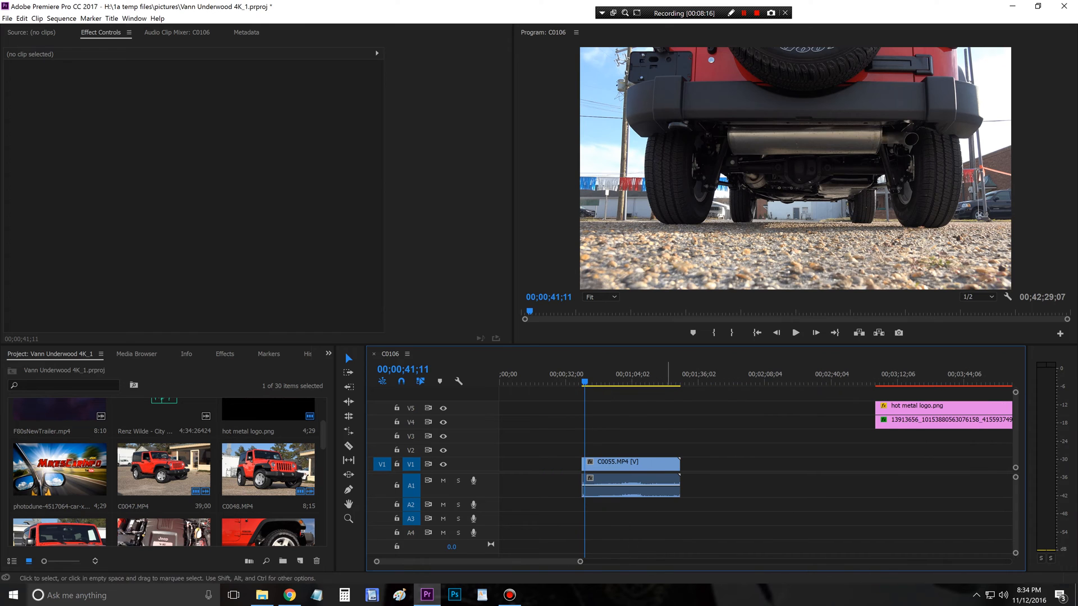
left_click_drag(585, 382, 632, 381)
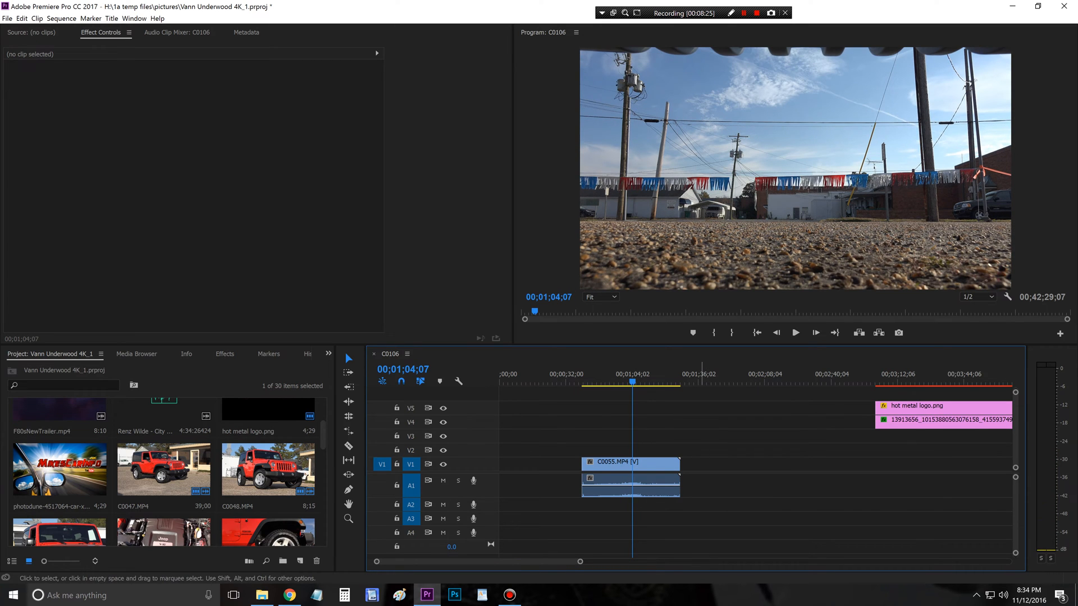
mouse_move(681, 463)
left_mouse_down()
mouse_move(631, 463)
mouse_move(681, 463)
left_mouse_up()
key("ctrl+s")
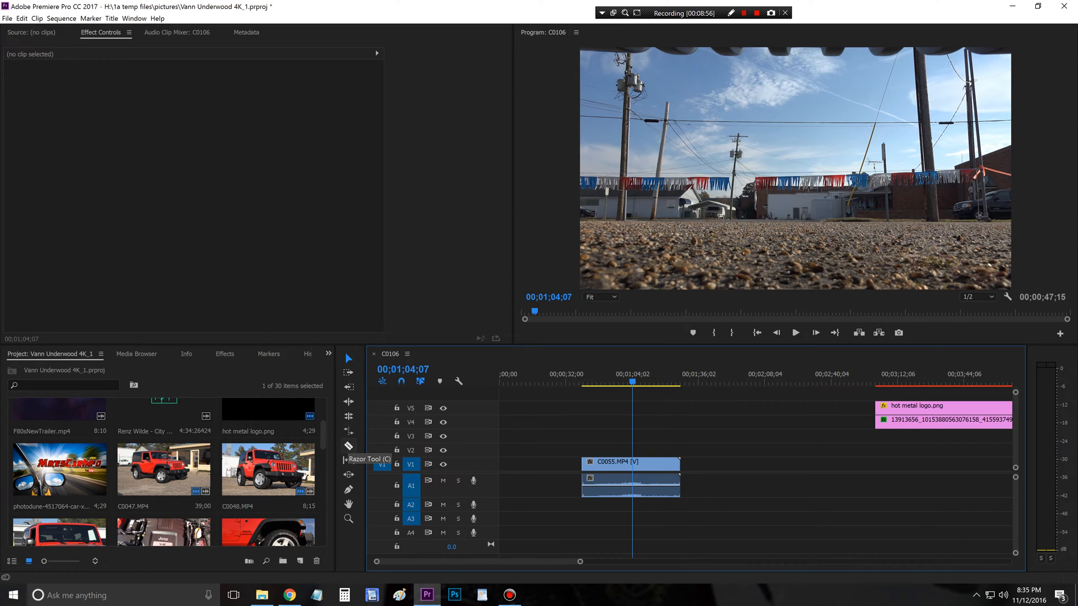
left_click(348, 447)
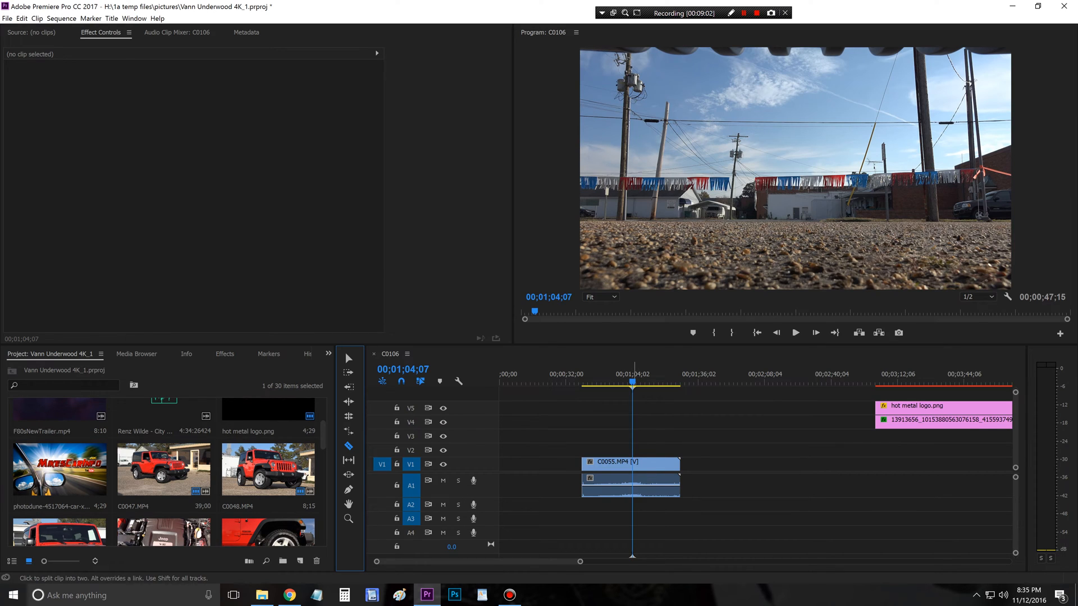
left_click(633, 468)
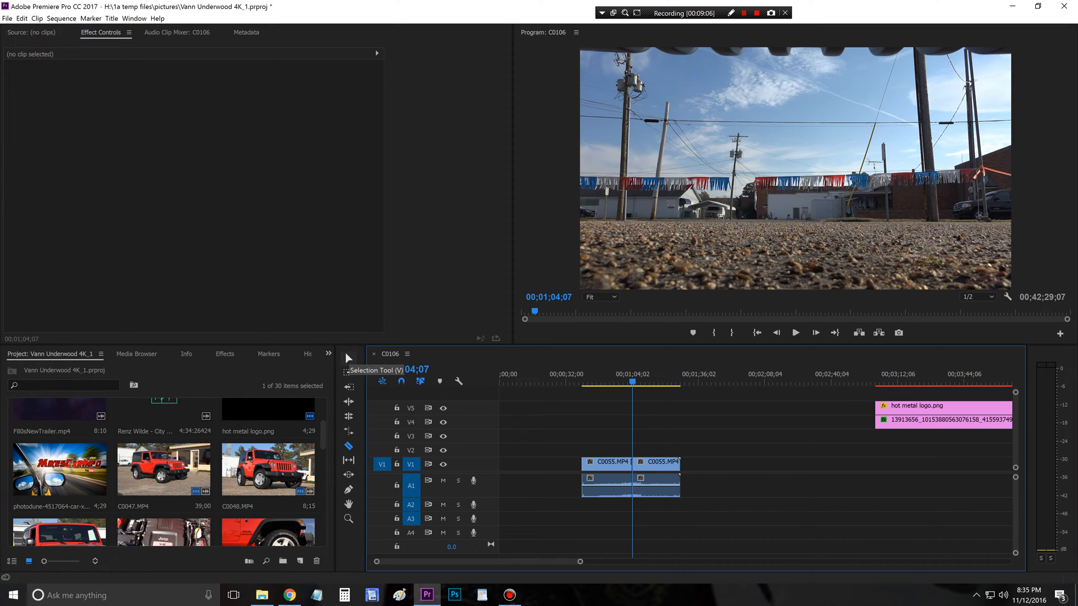
left_click(348, 359)
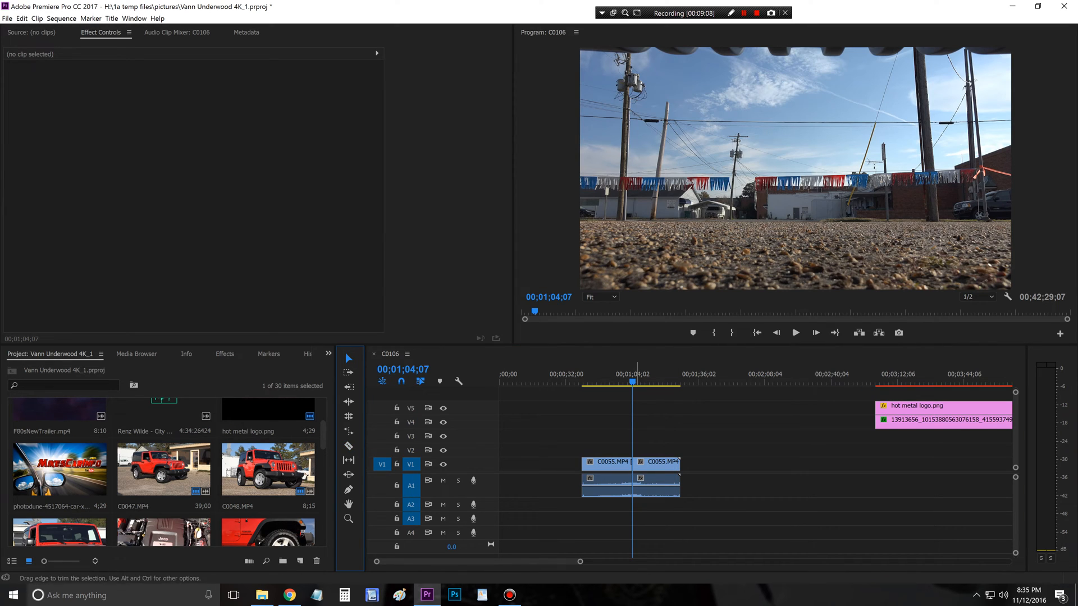
Step: Delete the part of C0055.MP4 after the cut and move the remaining piece to the sequence start on V2
left_click_drag(633, 463, 669, 463)
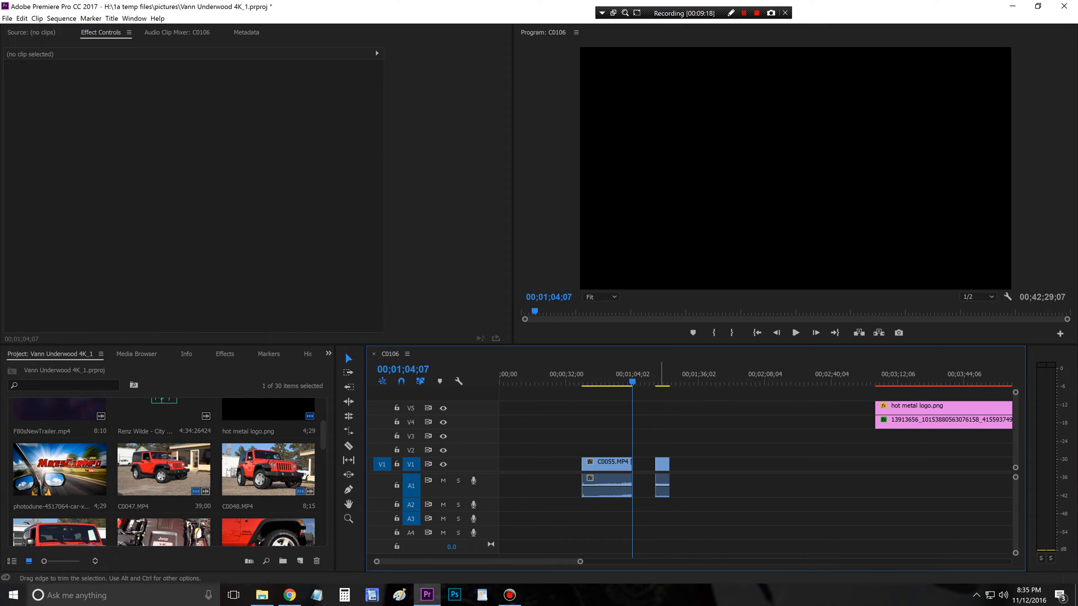
left_click(667, 464)
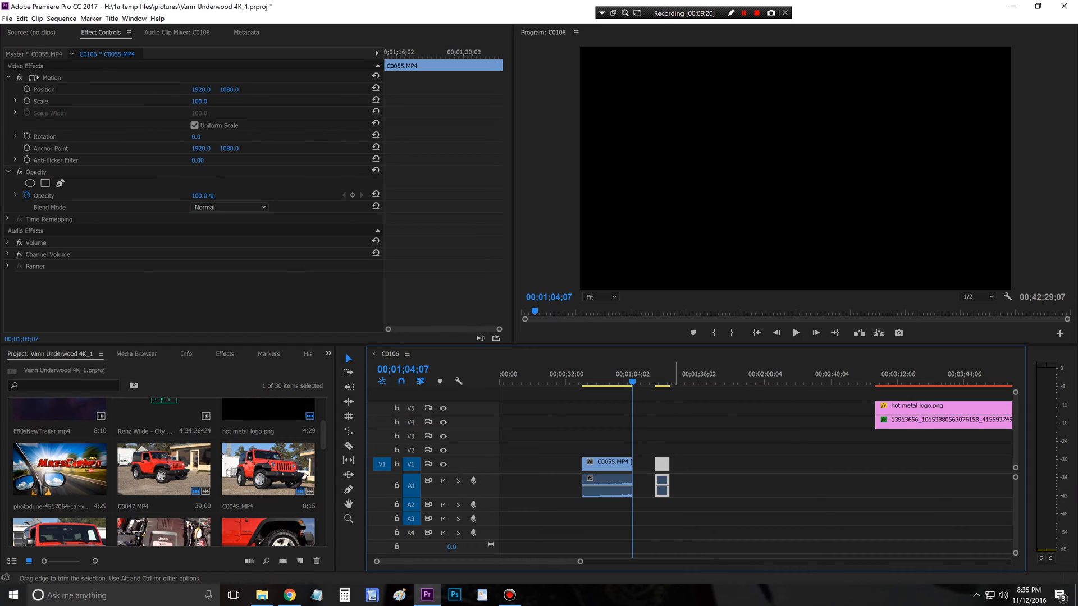
key("Delete")
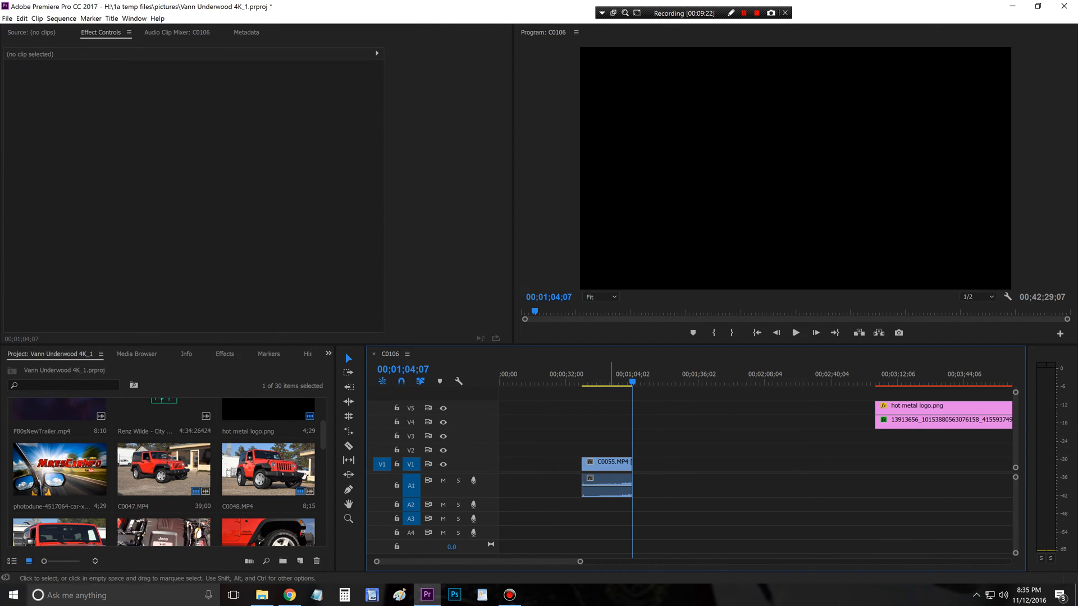
left_click_drag(611, 465, 523, 505)
Step: Move C0047.MP4, the first clip of the silent B-roll block on V1, to 00;07;18;00
left_click_drag(580, 561, 776, 561)
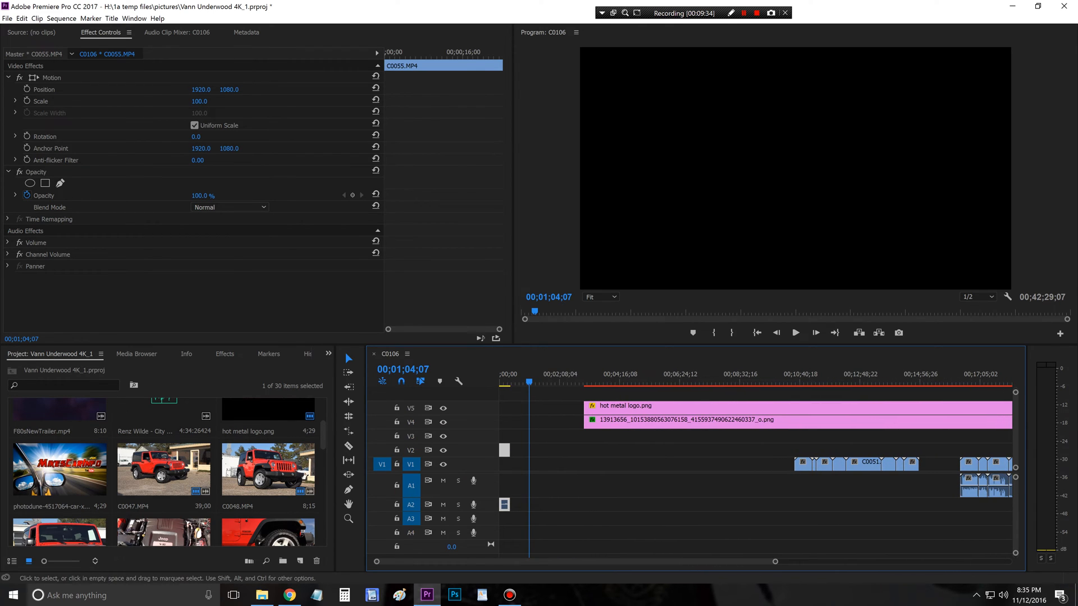
left_click(703, 382)
left_click(809, 464)
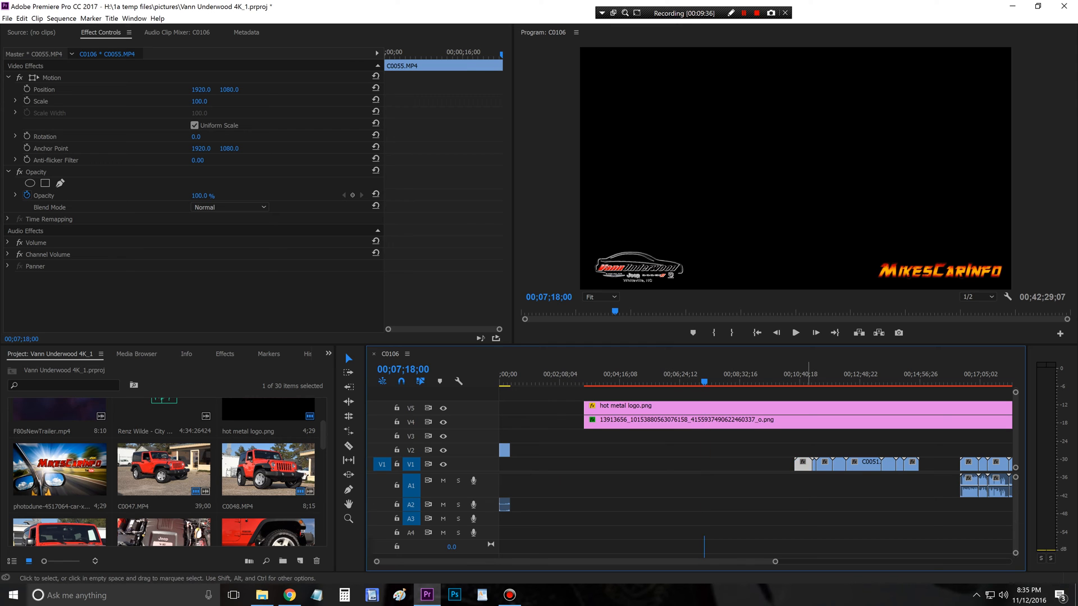
left_click_drag(808, 464, 718, 464)
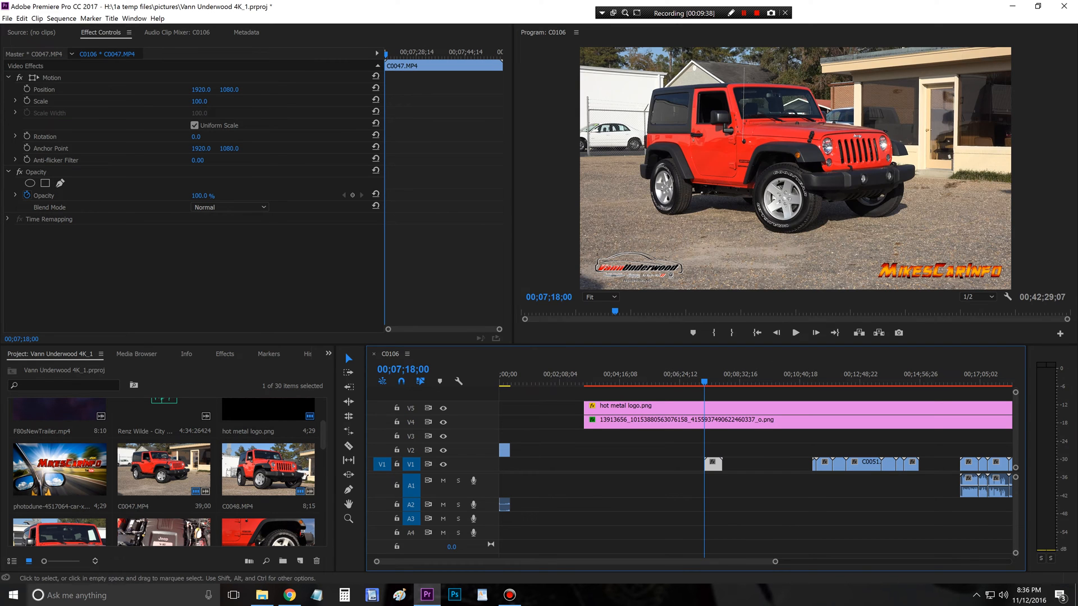
Step: Play and trim C0047.MP4 to the range 00;07;24;09 to 00;07;30;11, and place it on V2 near 00;04;48
left_click(795, 333)
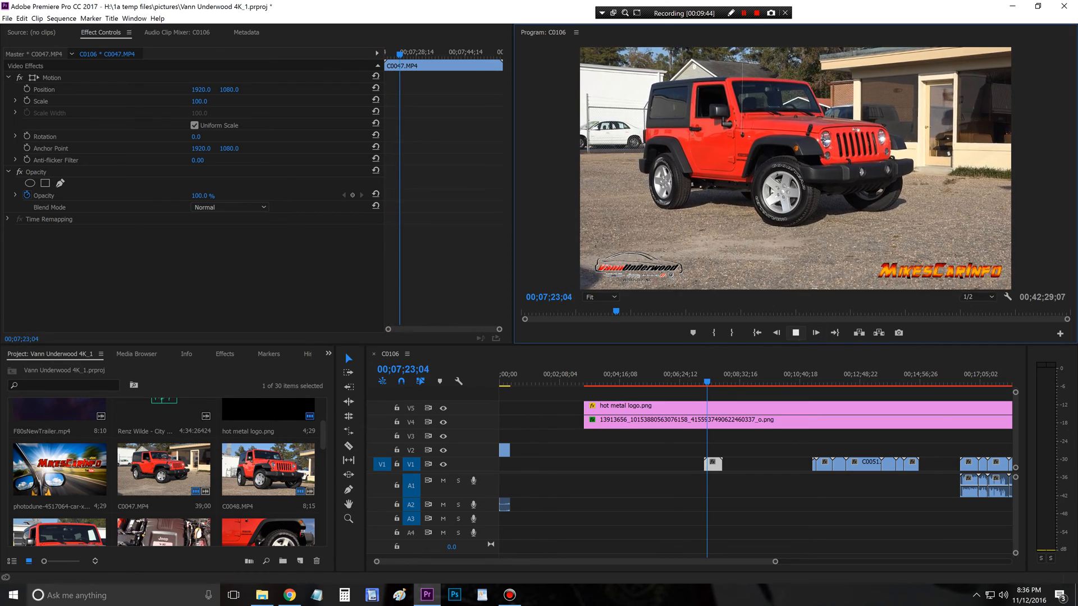
key("space")
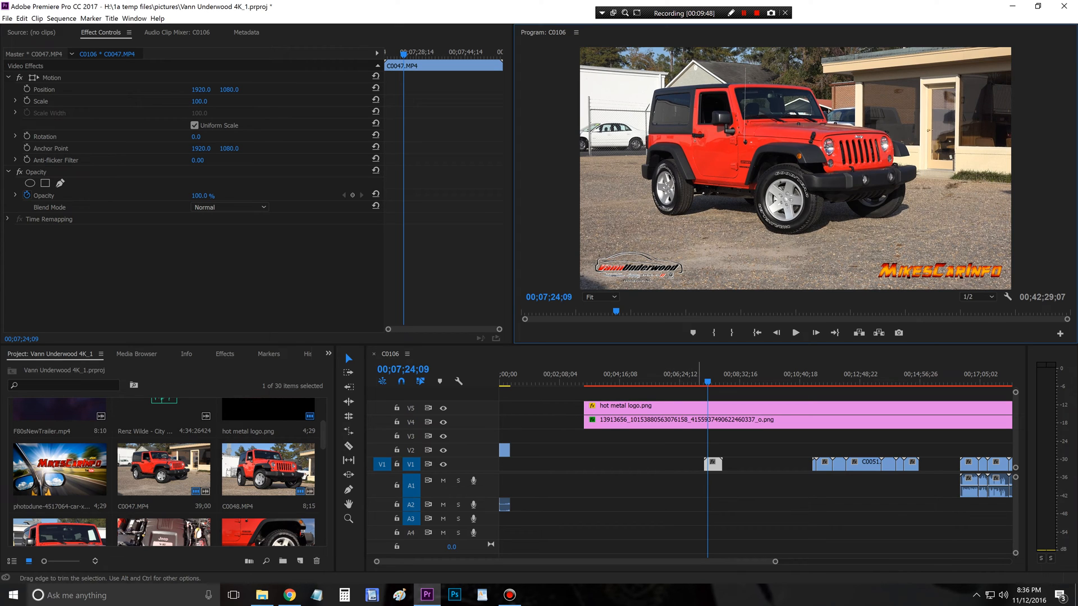
left_click_drag(705, 464, 708, 464)
key("space")
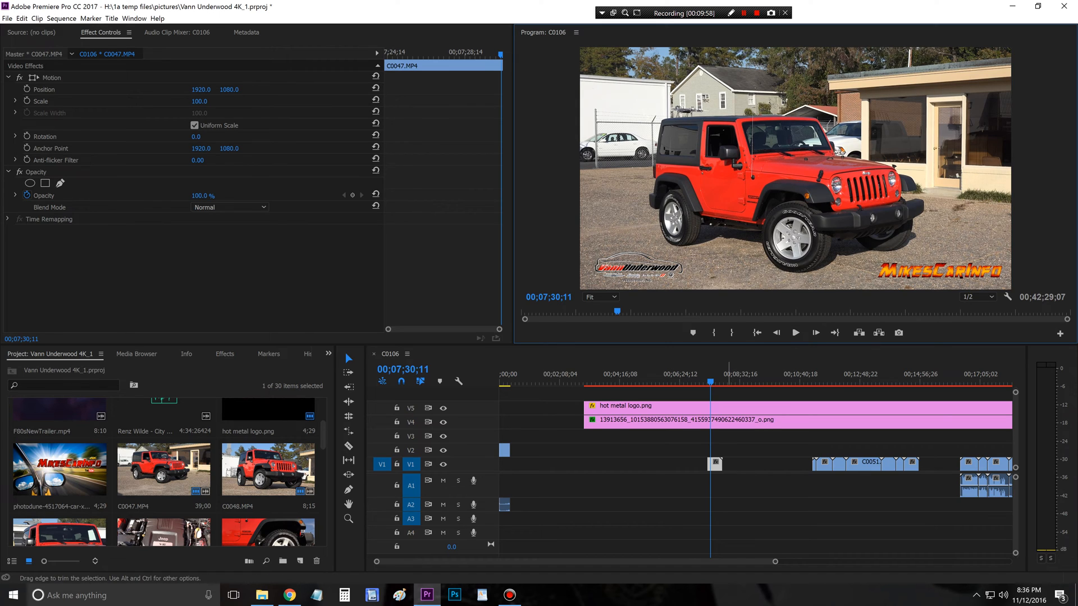
left_click_drag(720, 464, 635, 449)
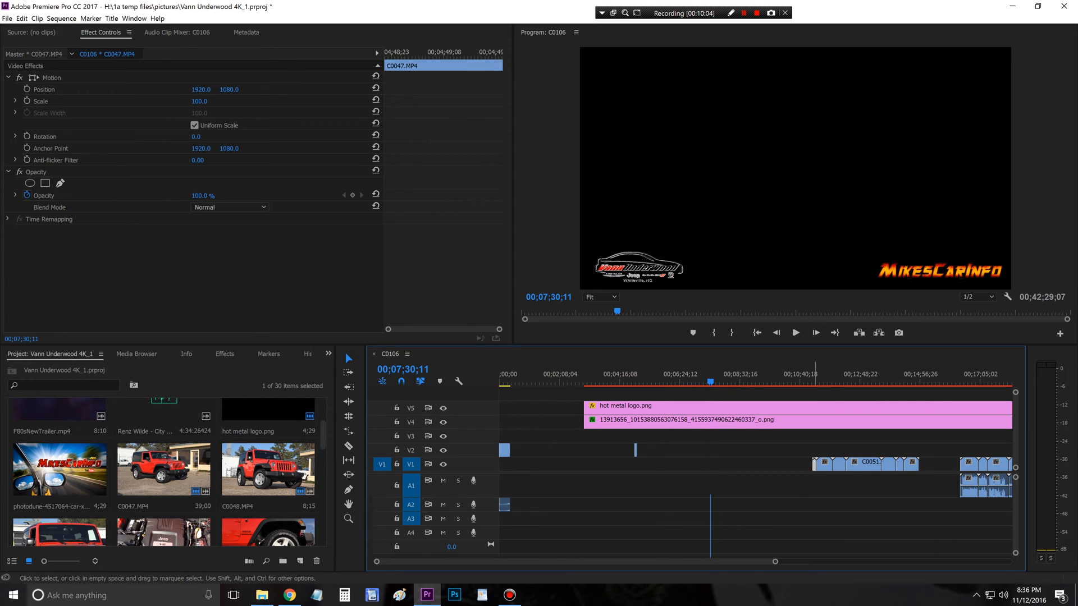
Step: Move C0048.MP4 on V1 to 00;07;30;11 and play it up to 00;07;34;23
left_click_drag(814, 464, 711, 464)
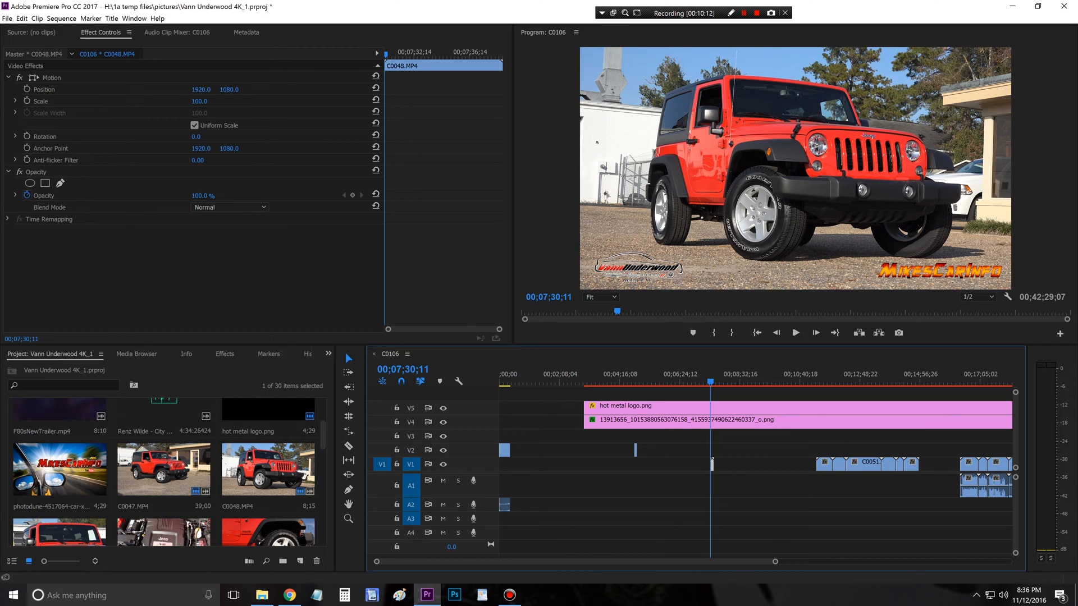
left_click(796, 332)
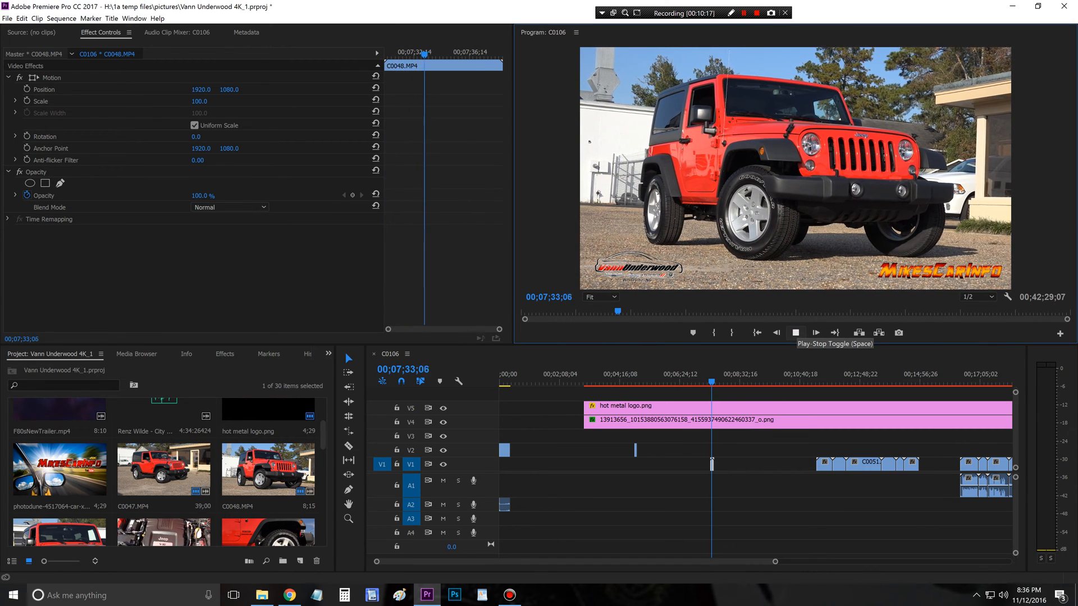
left_click(795, 332)
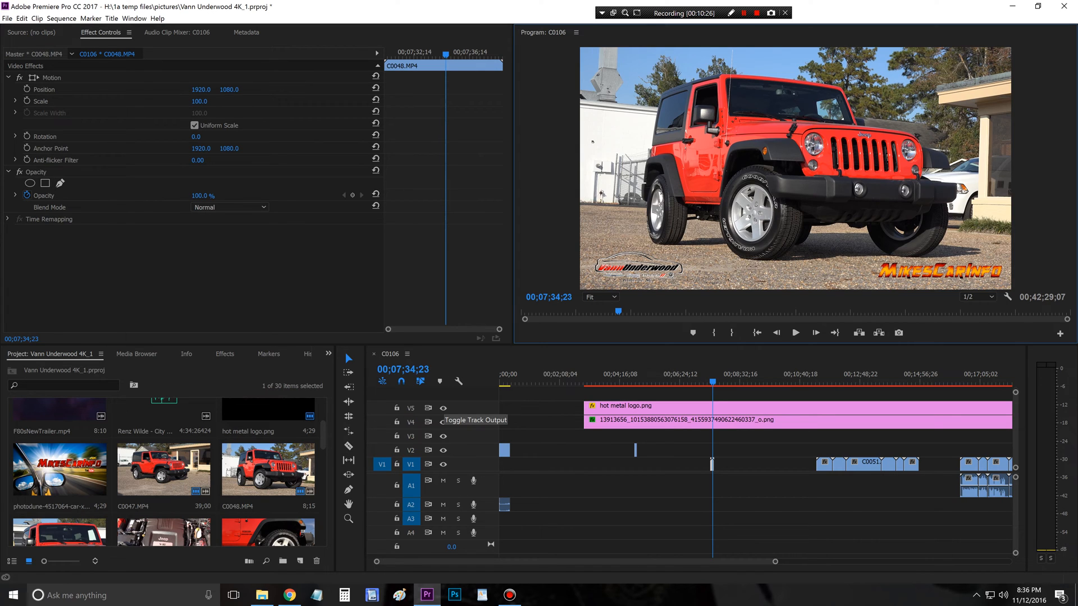
Step: Hide logo tracks V5 and V4 and export the frame at 00;07;34;23 as a JPEG
left_click(442, 408)
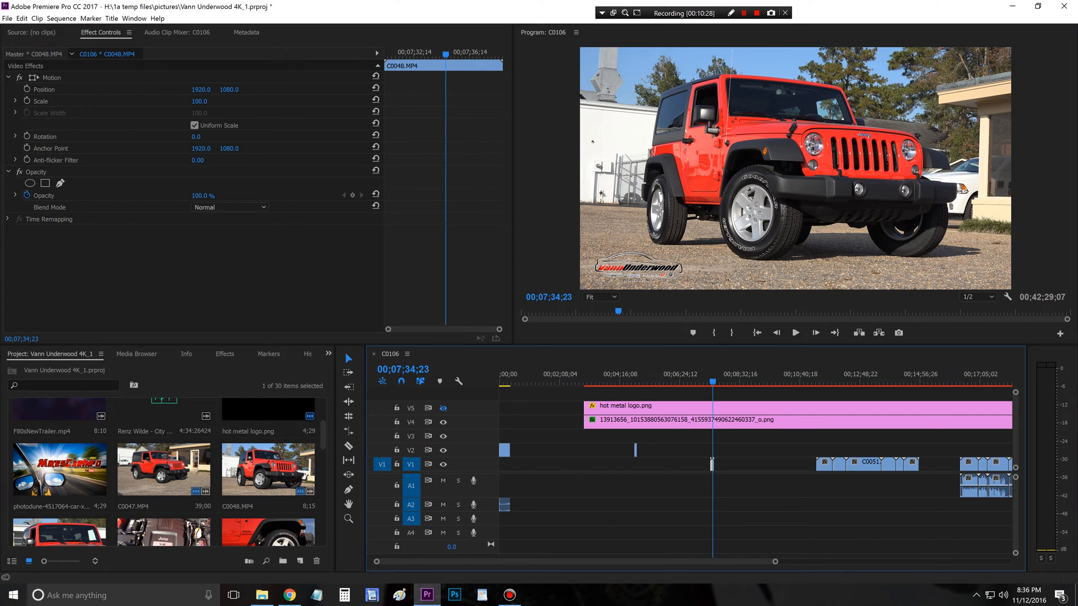
left_click(443, 422)
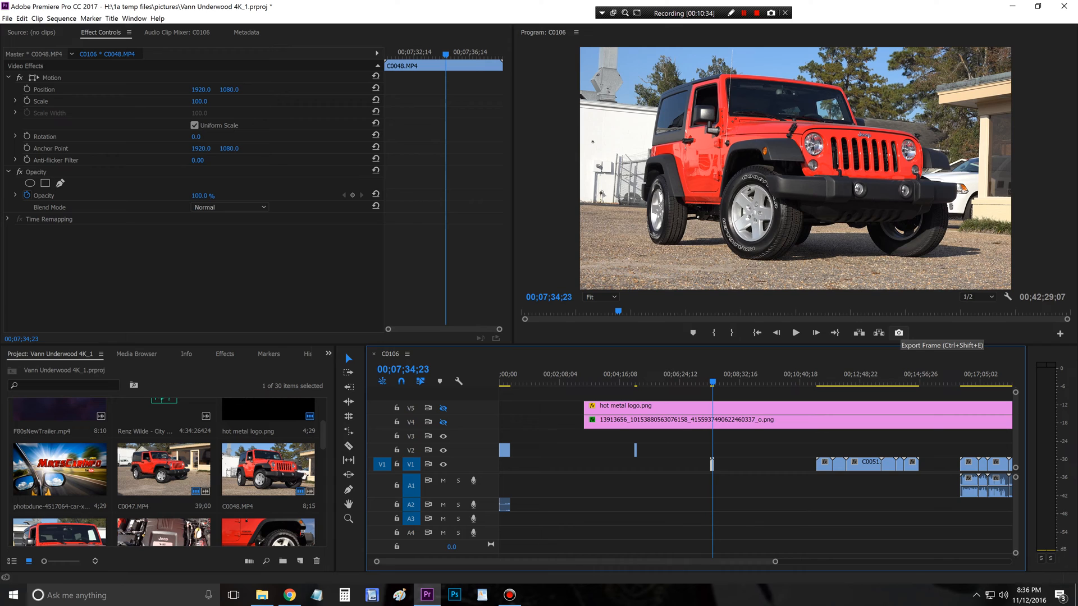
left_click(898, 333)
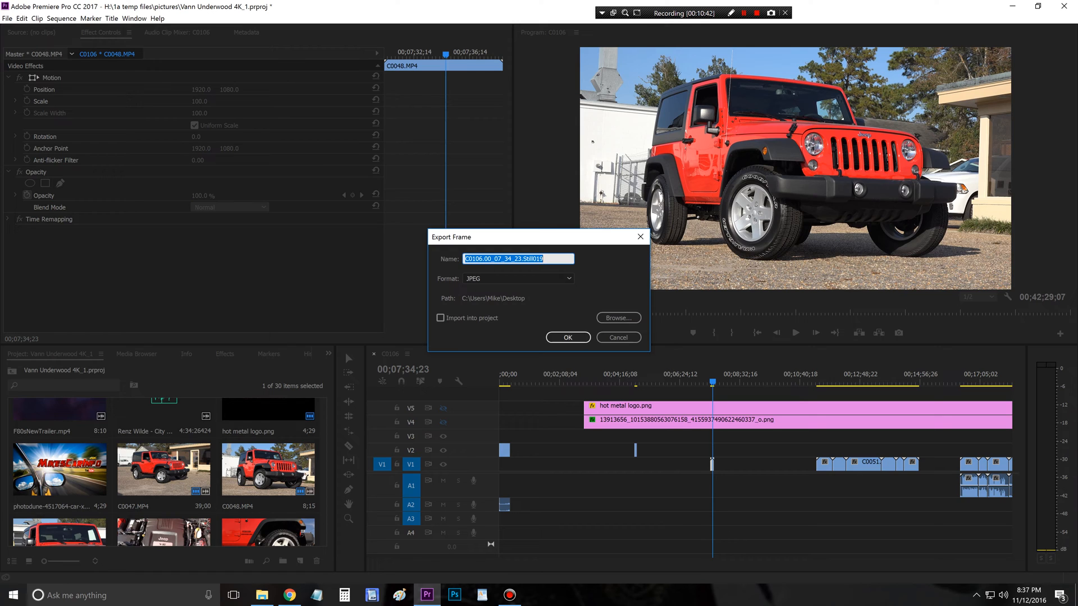
key("Return")
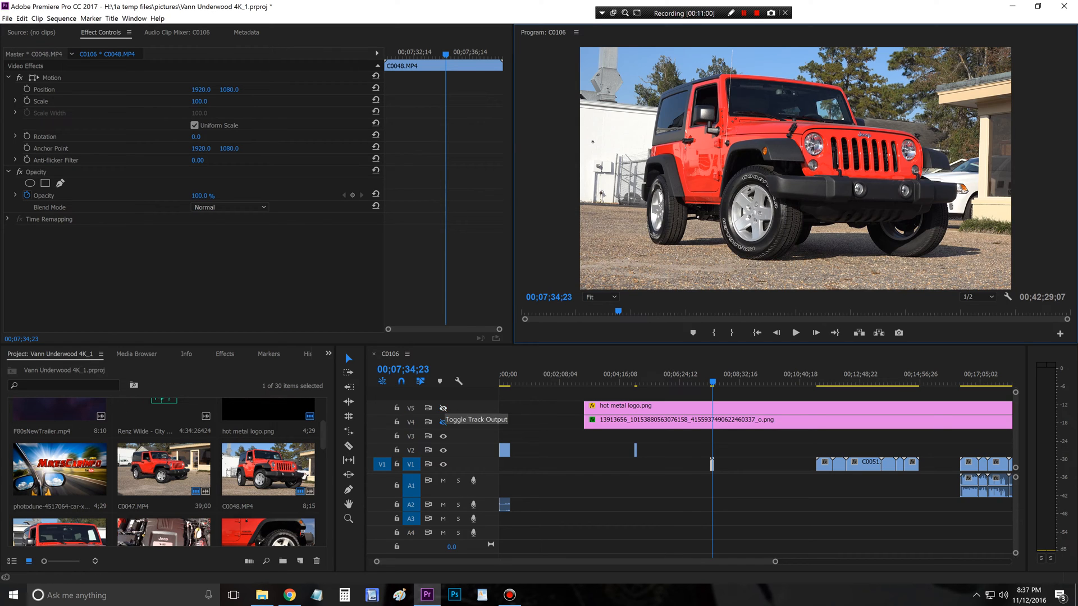
Step: Show logo tracks V5 and V4 again and delete the C0048.MP4 clip from V1
left_click(443, 422)
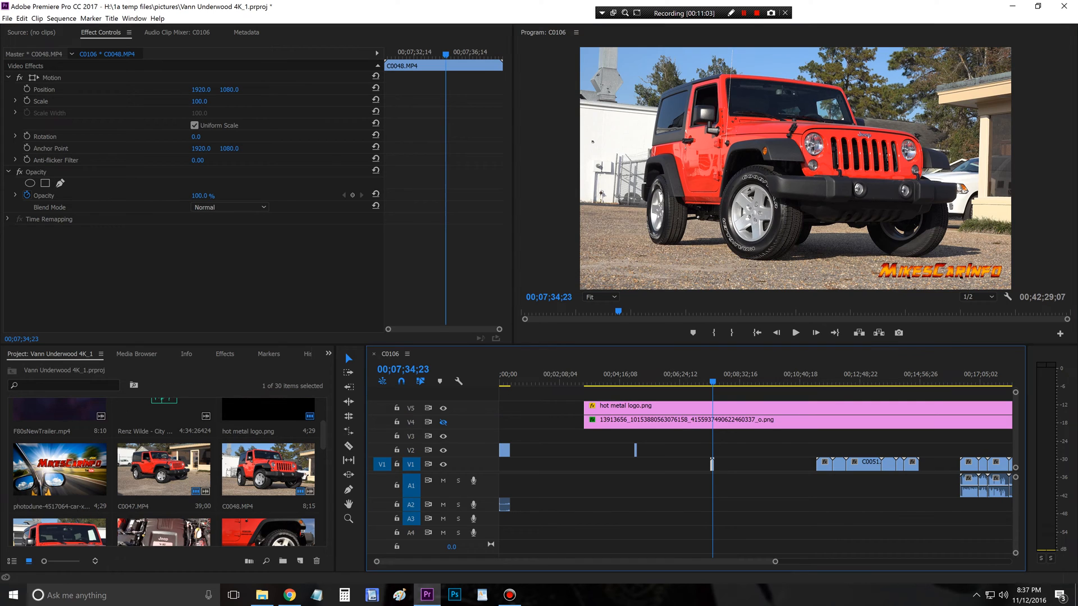
left_click(443, 423)
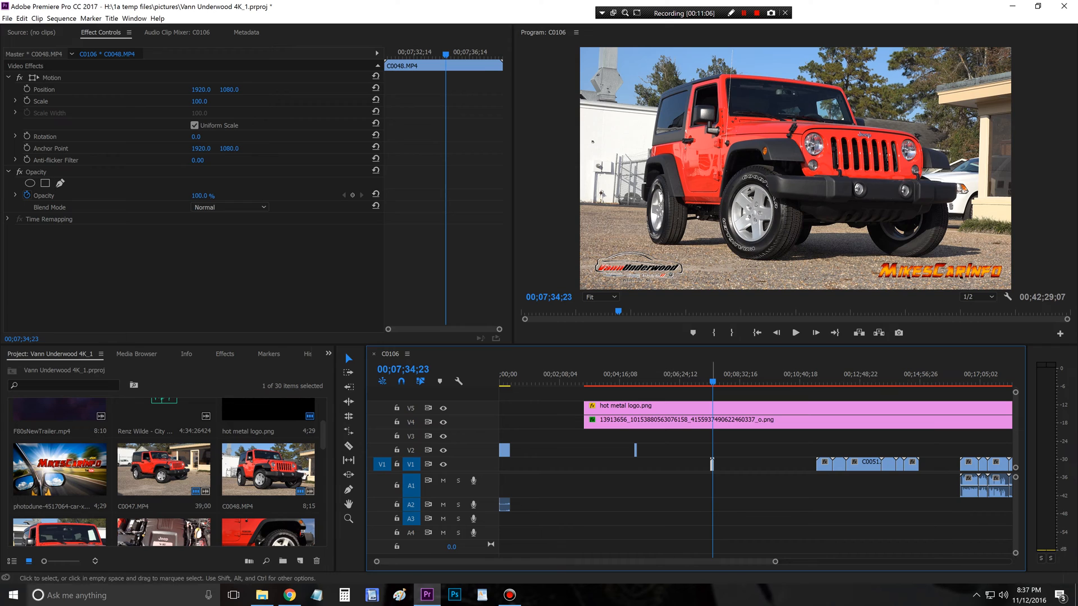
key("Delete")
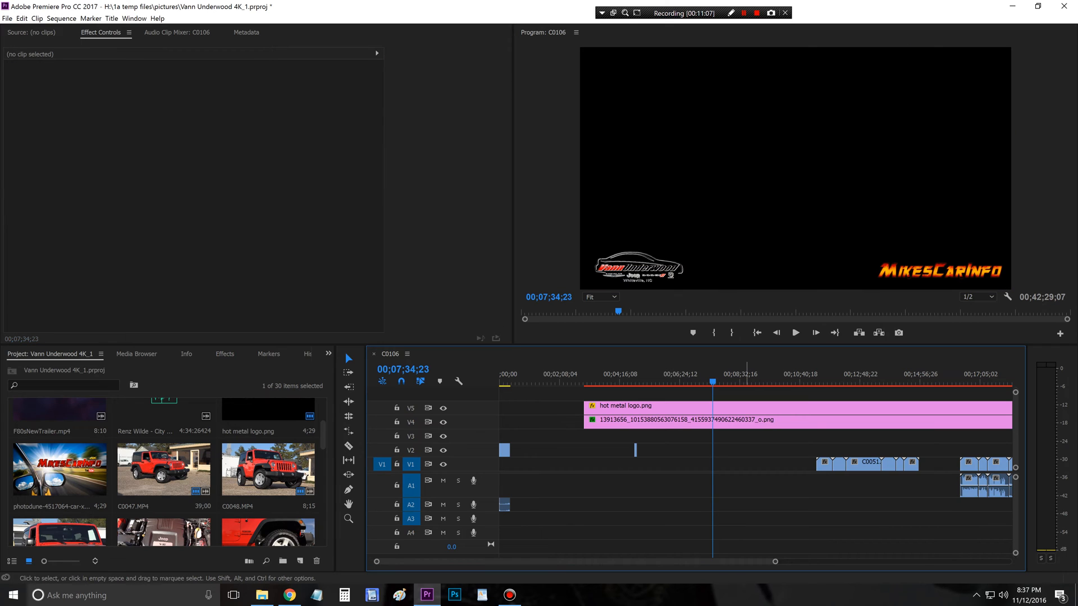
Step: Move C0049.MP4 on V1 to 00;07;34;23, preview it and trim its start to 00;07;40;22
left_click_drag(824, 464, 720, 464)
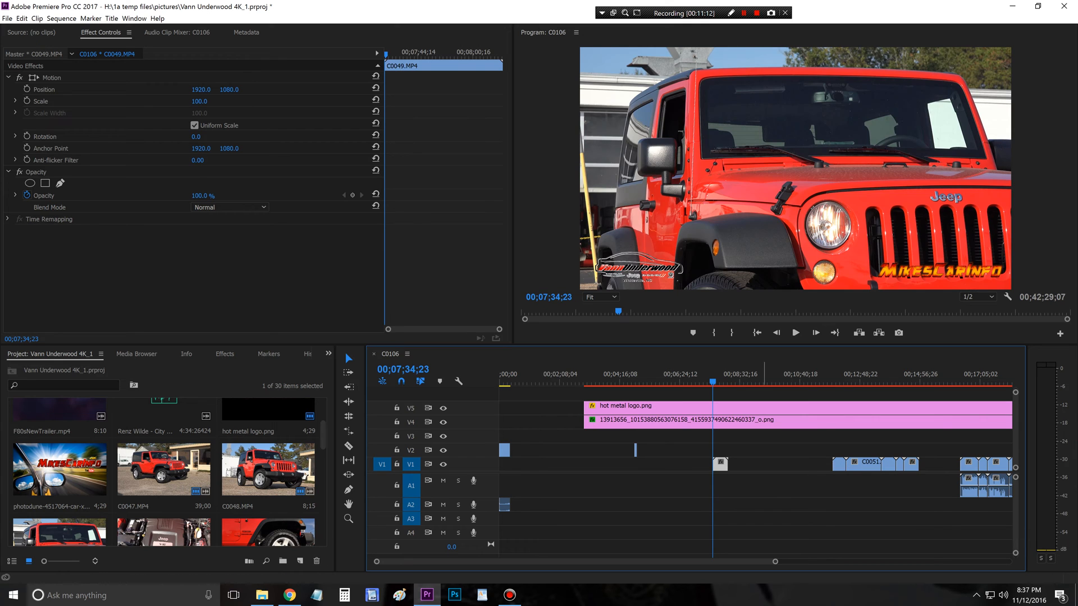
left_click(796, 332)
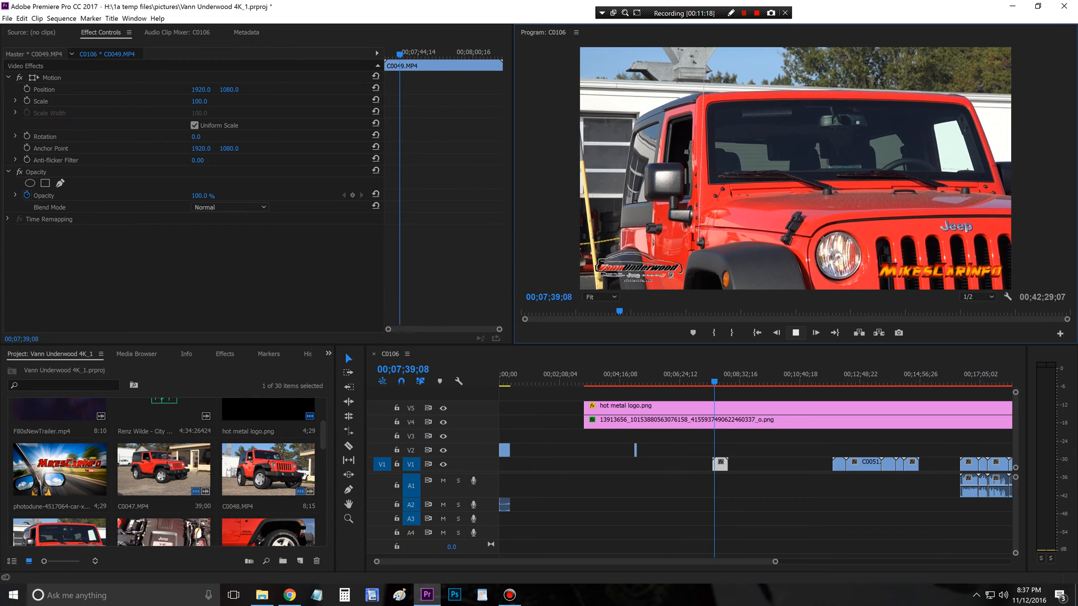
key("space")
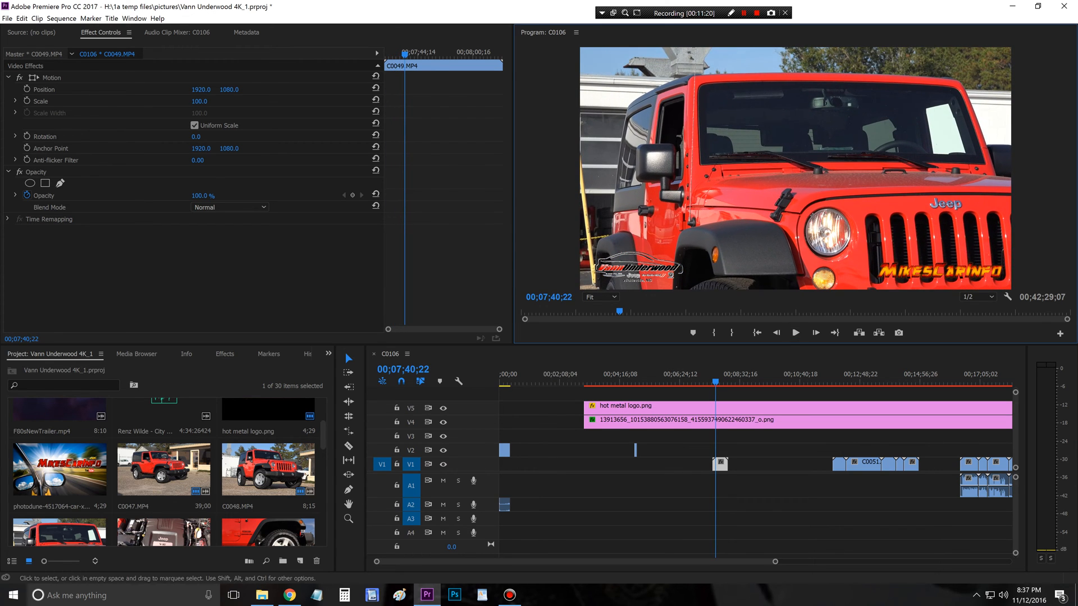
left_click_drag(714, 465, 716, 465)
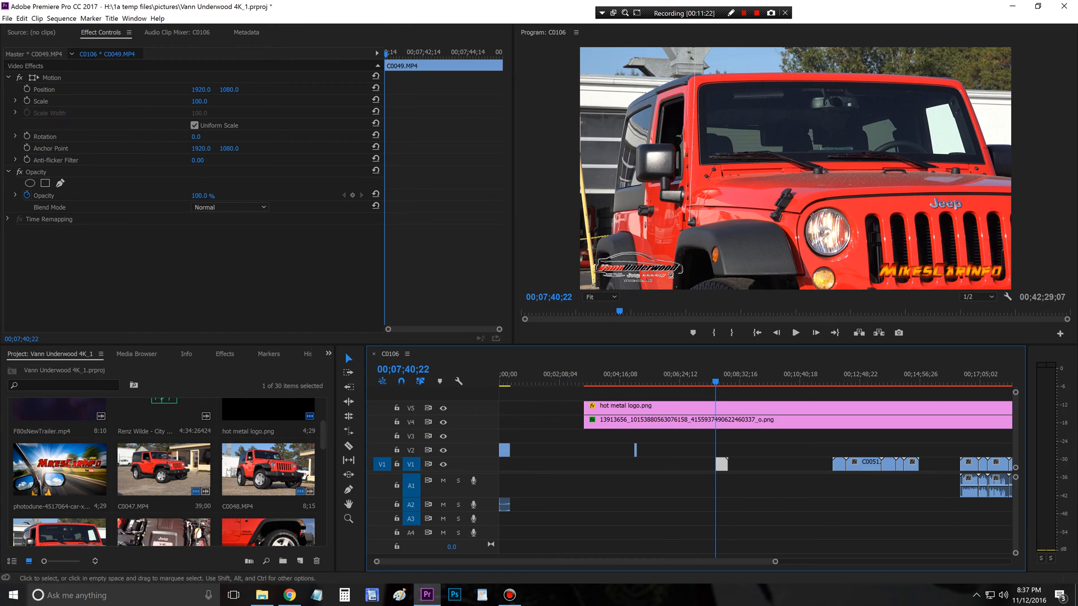
Step: Trim the end of C0049.MP4 to 00;07;59;01 and place it on V2 directly after C0047.MP4
key("space")
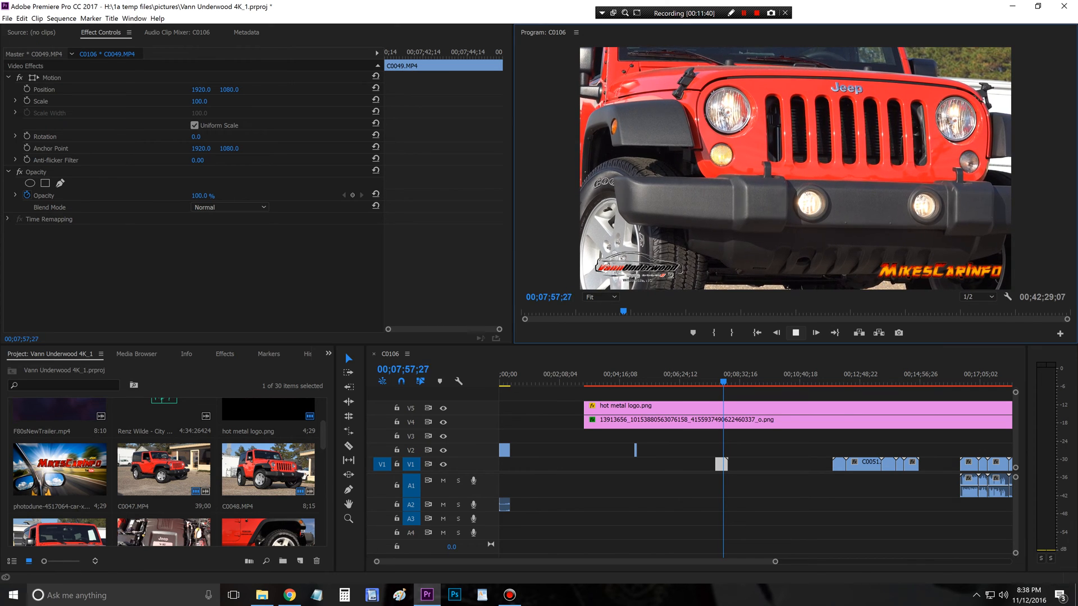
key("space")
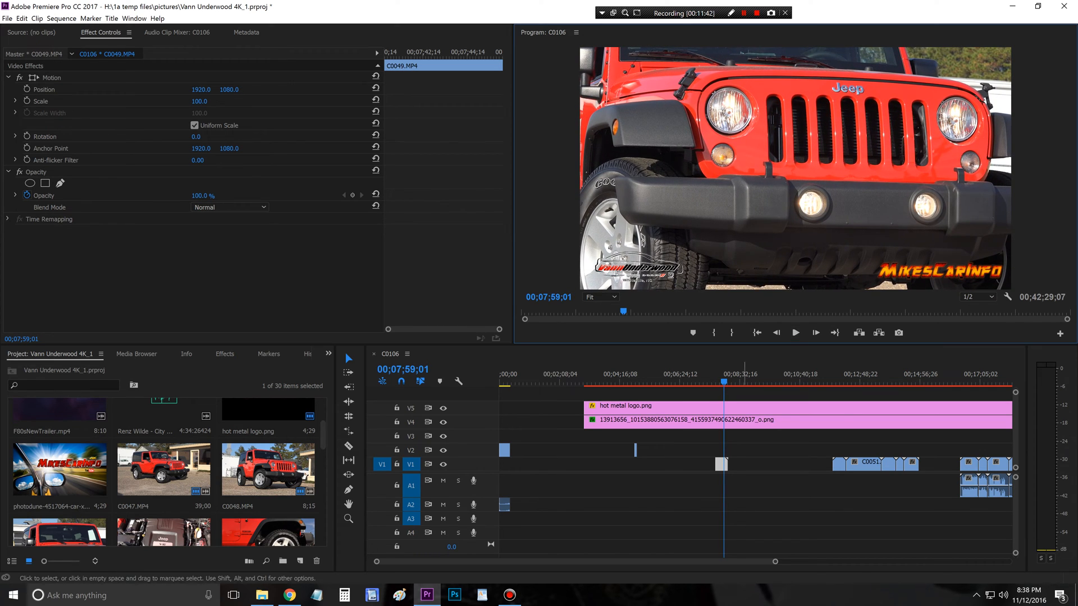
left_click_drag(727, 464, 640, 449)
Step: Move C0050.MP4 on V1 to 00;07;59;01, preview it and trim its start to 00;08;06;11
left_click_drag(840, 464, 730, 464)
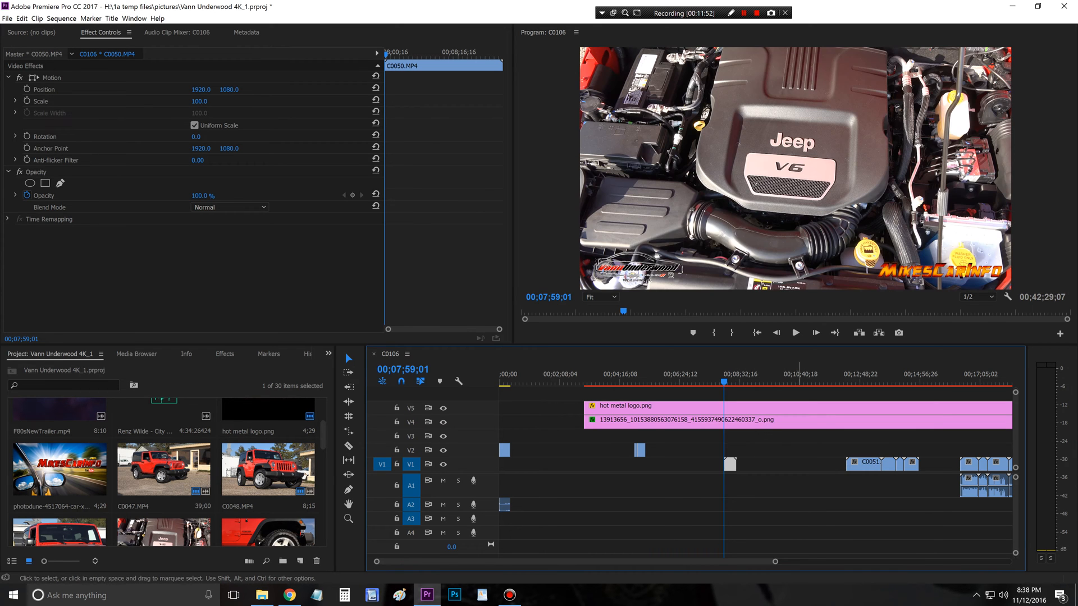
key("space")
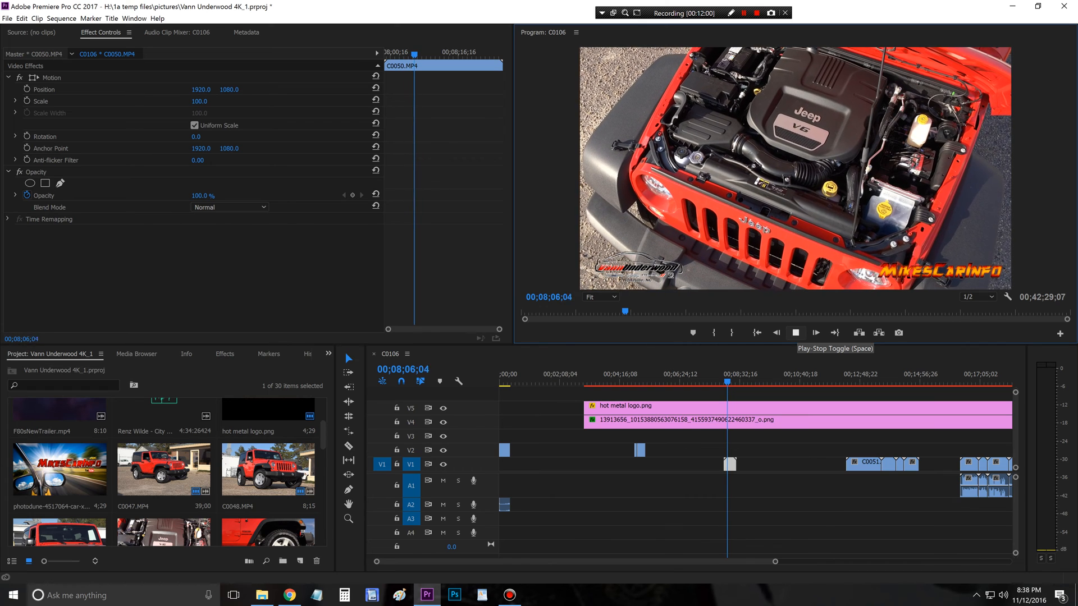
left_click(796, 333)
left_click(725, 465)
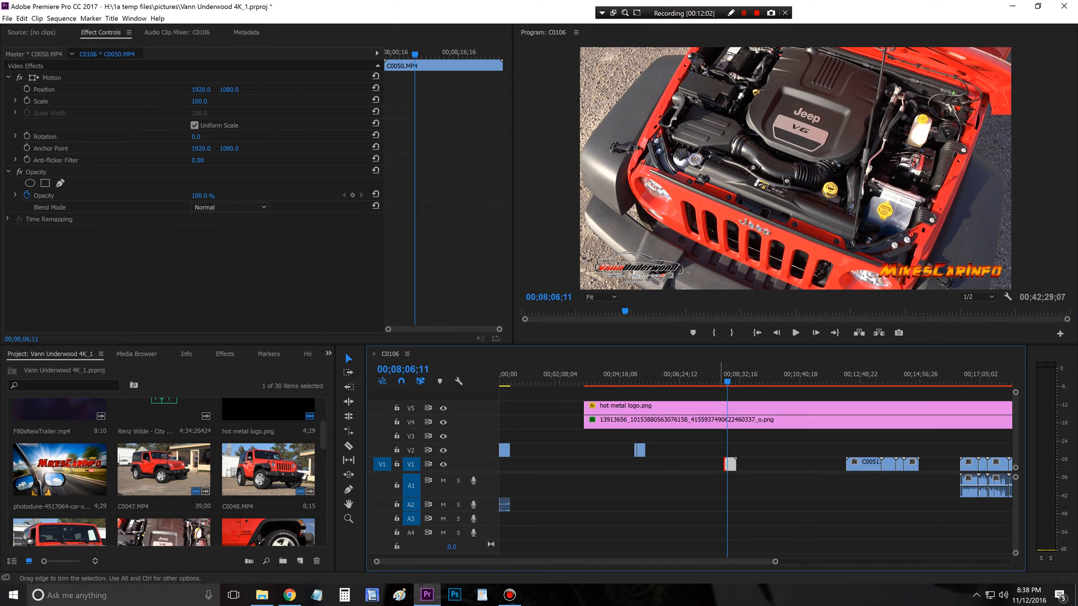
Step: Trim the end of C0050.MP4 to 00;08;20;17 and place it on V2 directly after C0049.MP4
left_click(795, 332)
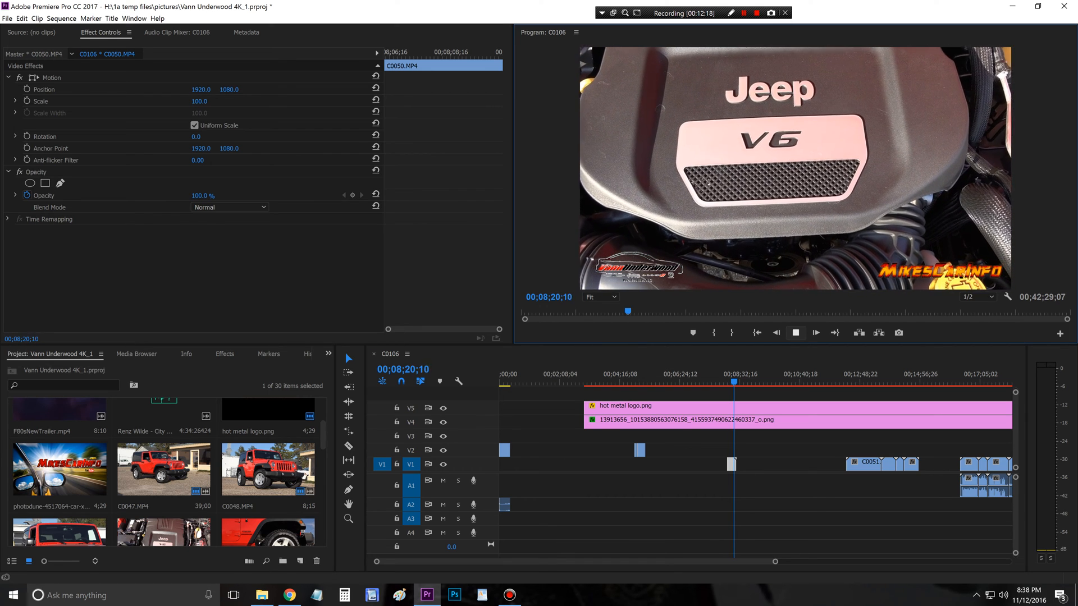
left_click(795, 333)
left_click_drag(735, 464, 649, 451)
Step: Move C0051.MP4 on V1 to 00;08;20;17, preview it and trim its start to 00;08;52;07
left_click_drag(865, 464, 753, 465)
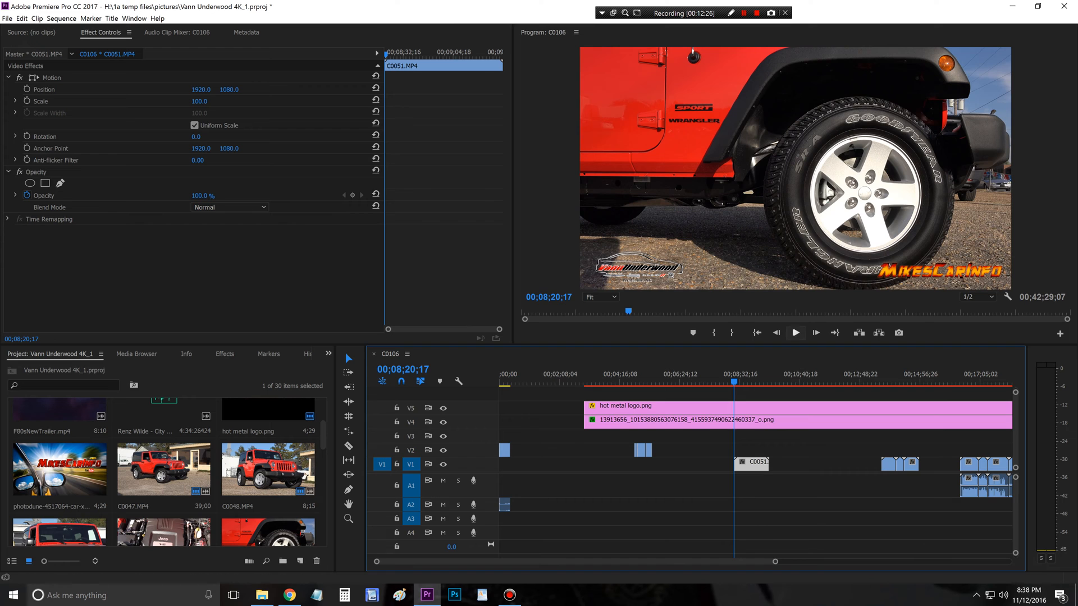
left_click(795, 333)
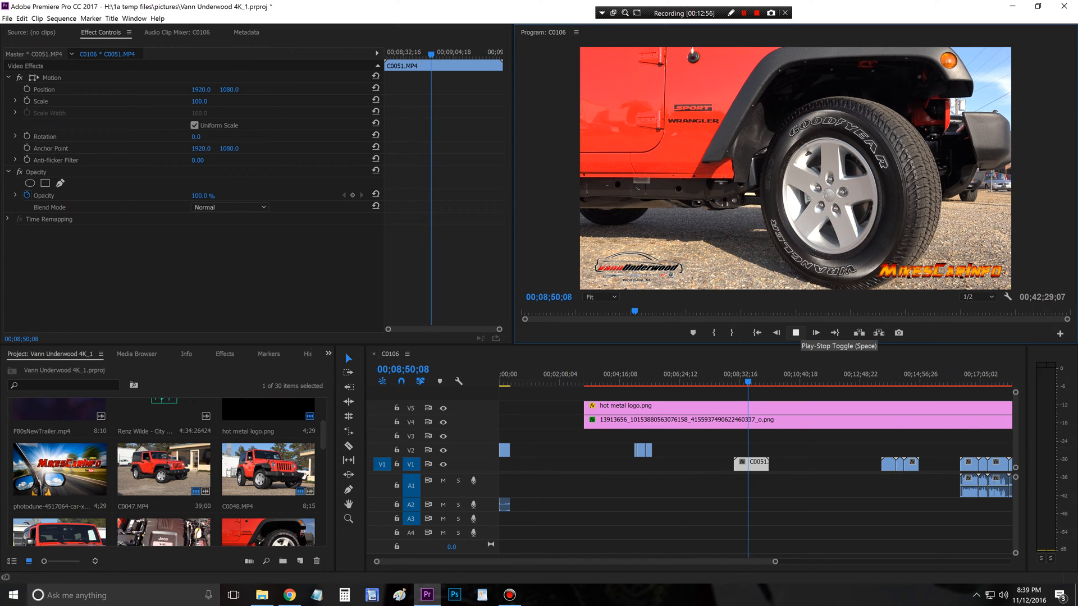
left_click(795, 332)
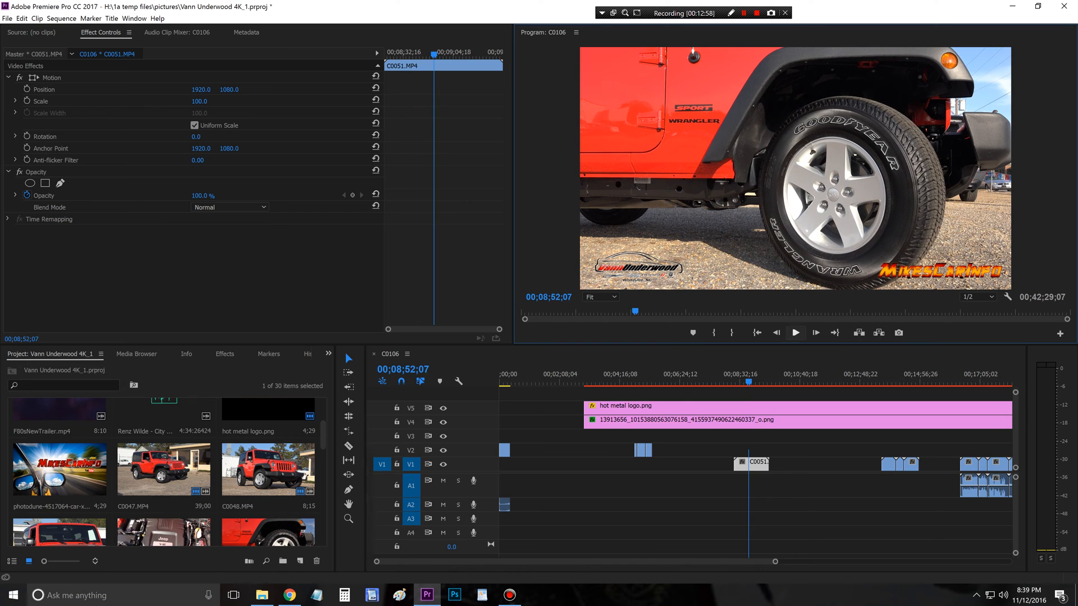
left_click_drag(735, 463, 749, 464)
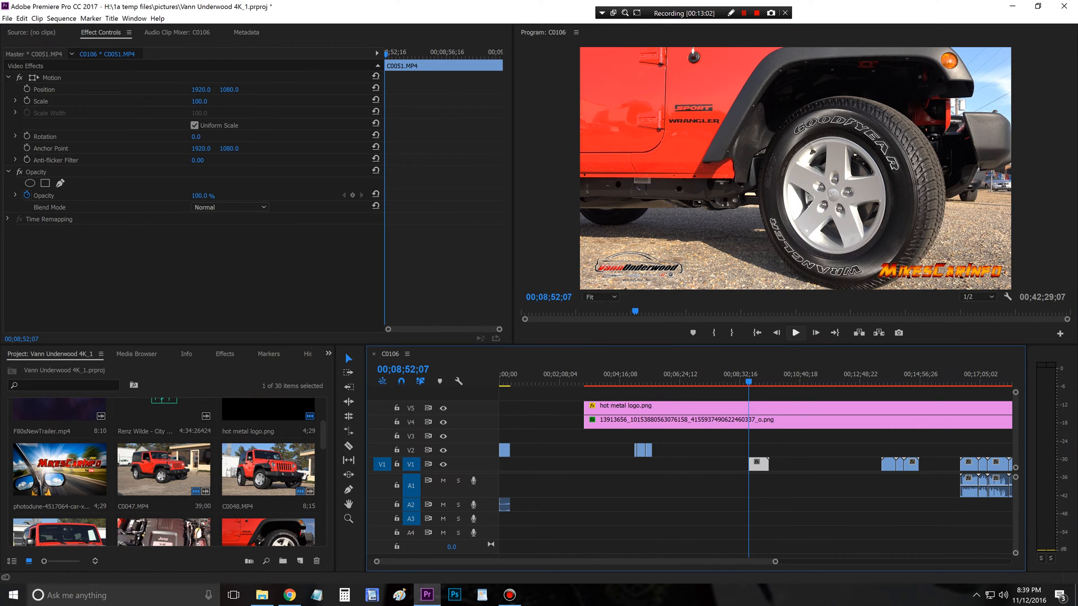
Step: Trim the end of C0051.MP4 to 00;09;09;01 and place it on V2 directly after C0050.MP4
left_click(795, 332)
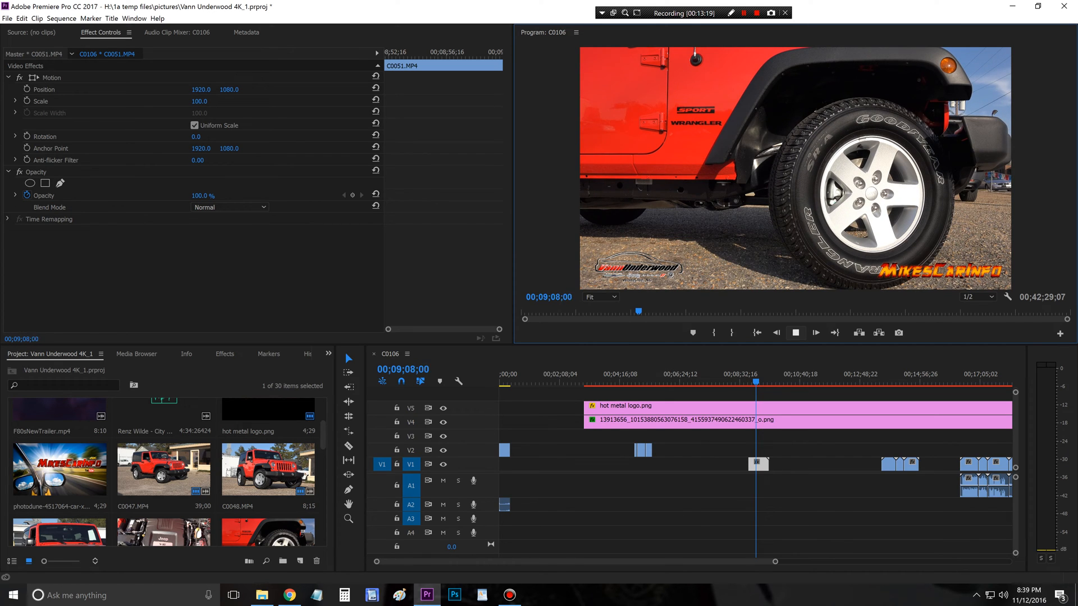
key("space")
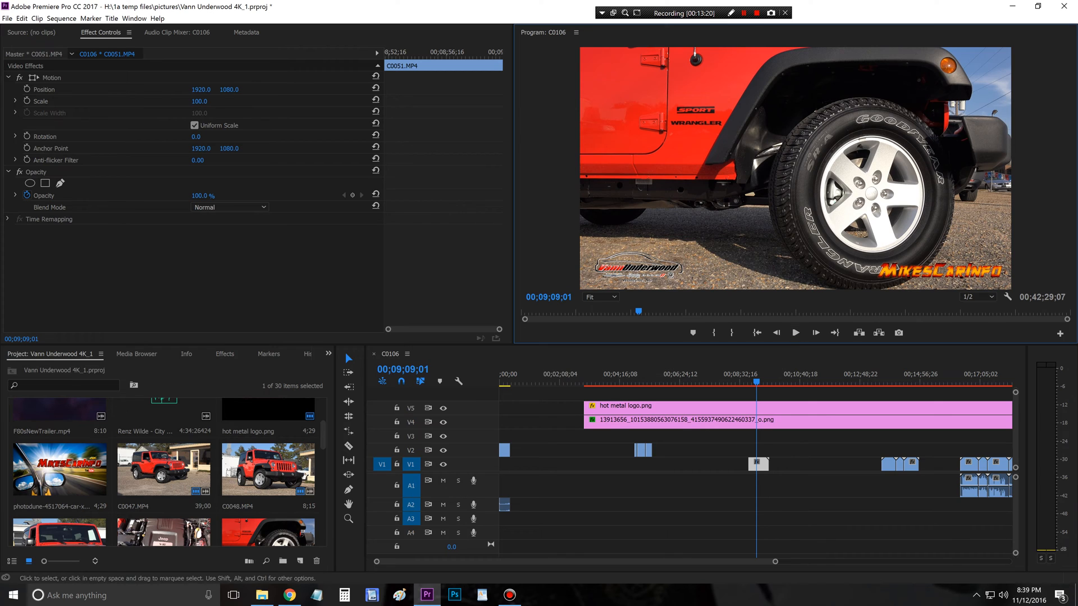
left_click_drag(768, 465, 676, 449)
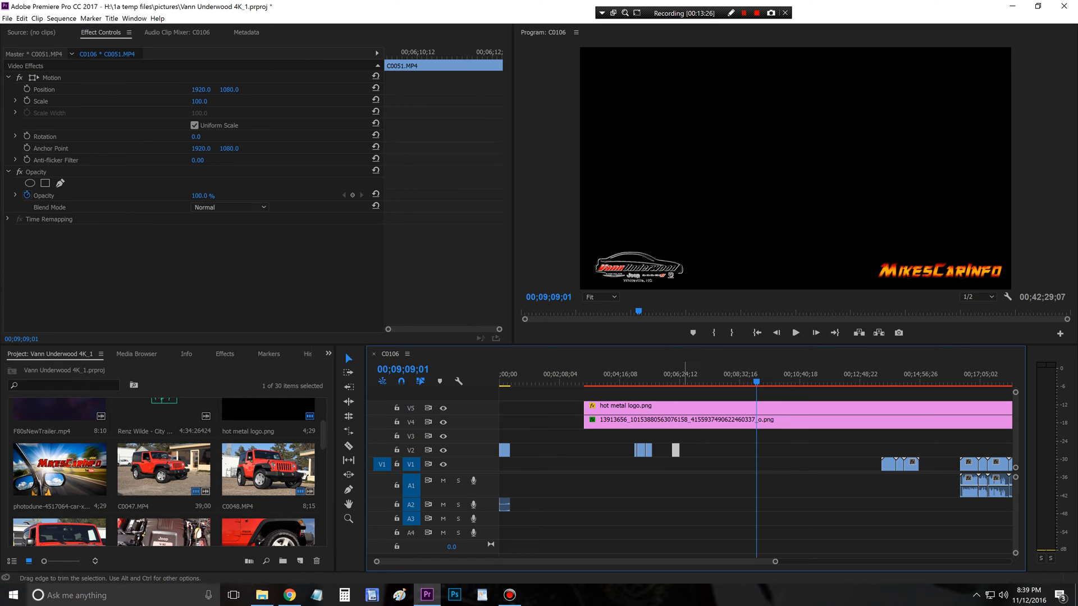
left_click_drag(675, 449, 657, 449)
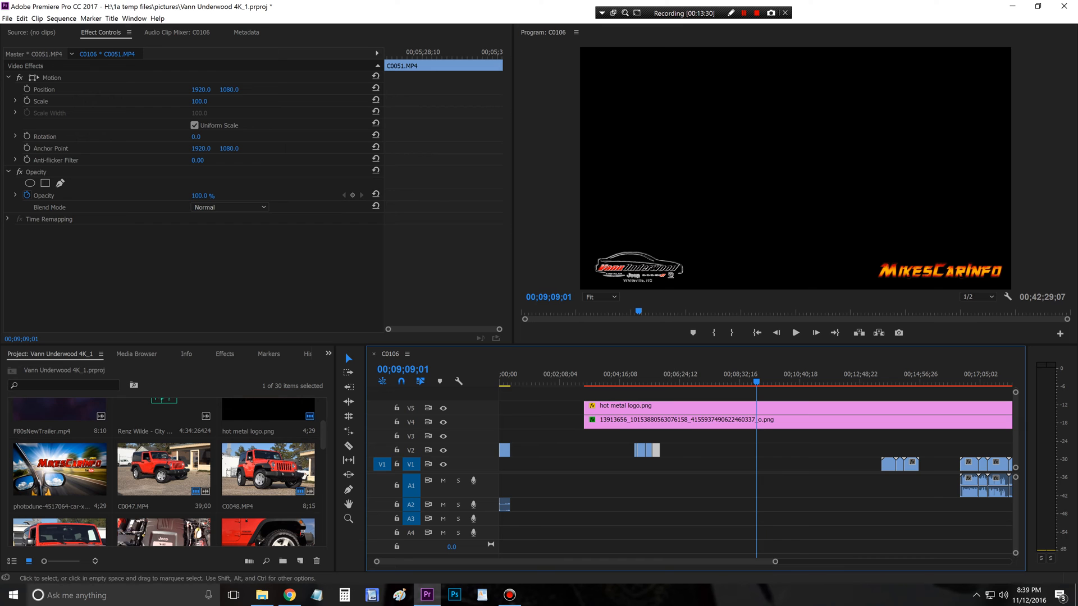
Step: Position C0052.MP4 at 00;09;09;01, trim it to 00;09;13;14–00;09;31;25 and place it on V2 directly after C0051.MP4
left_click_drag(888, 463, 764, 464)
left_click(796, 333)
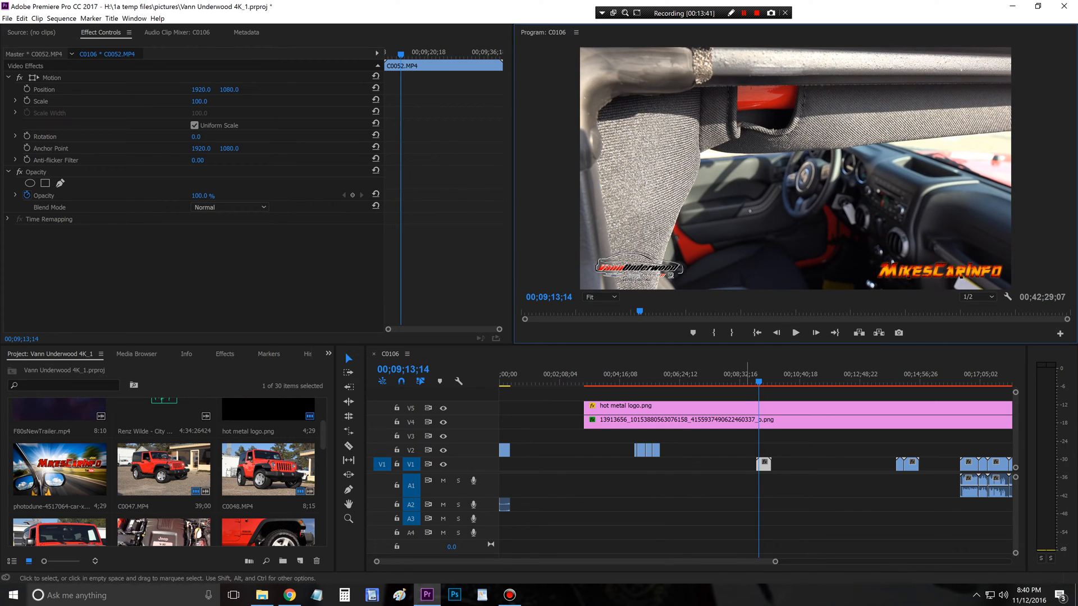
left_click_drag(757, 465, 760, 465)
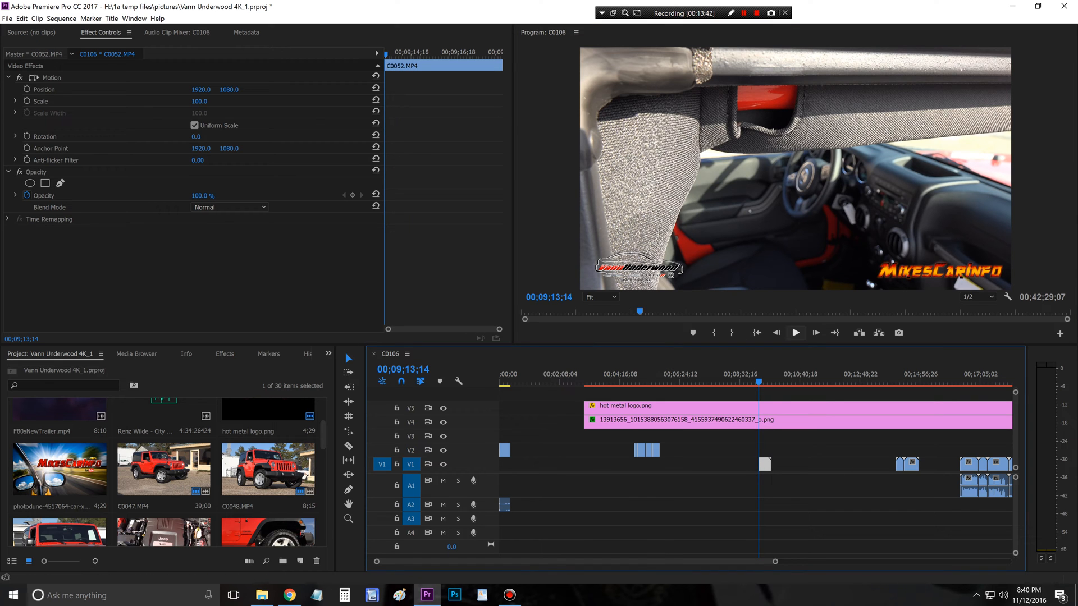
left_click(795, 332)
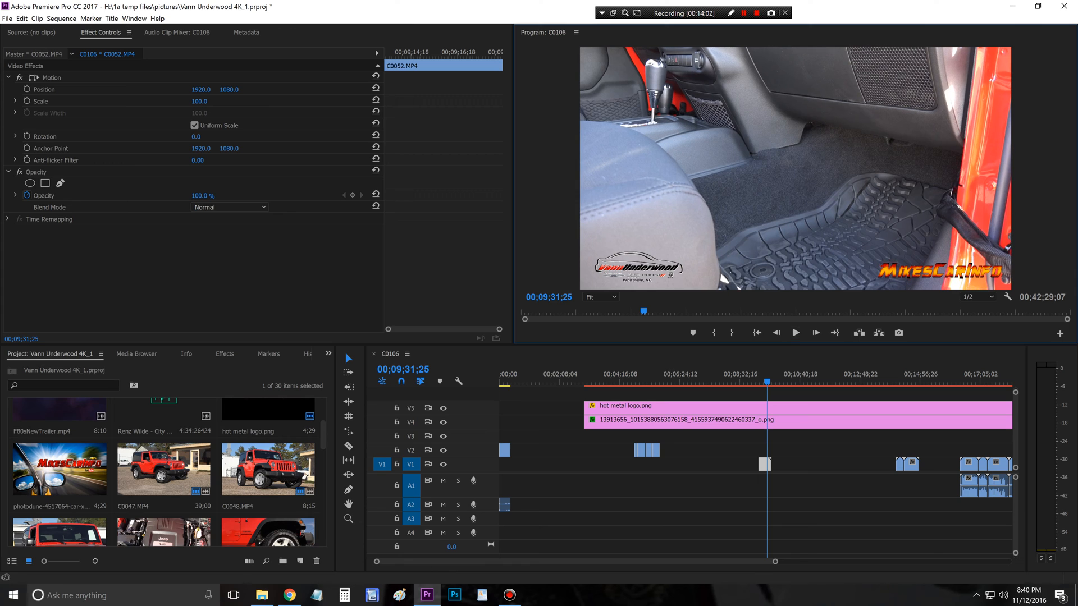
left_click_drag(771, 465, 664, 450)
Step: Move C0053.MP4 on V1 to 00;09;31;25, preview it and trim its start to 00;09;36;03
left_click_drag(899, 464, 770, 464)
left_click(796, 332)
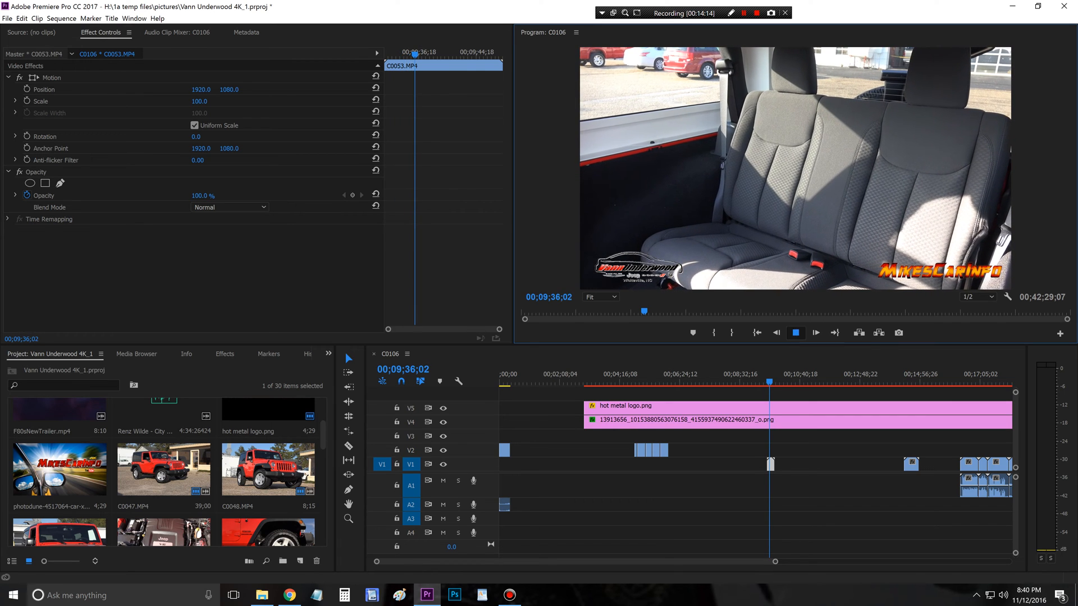
left_click_drag(767, 465, 769, 464)
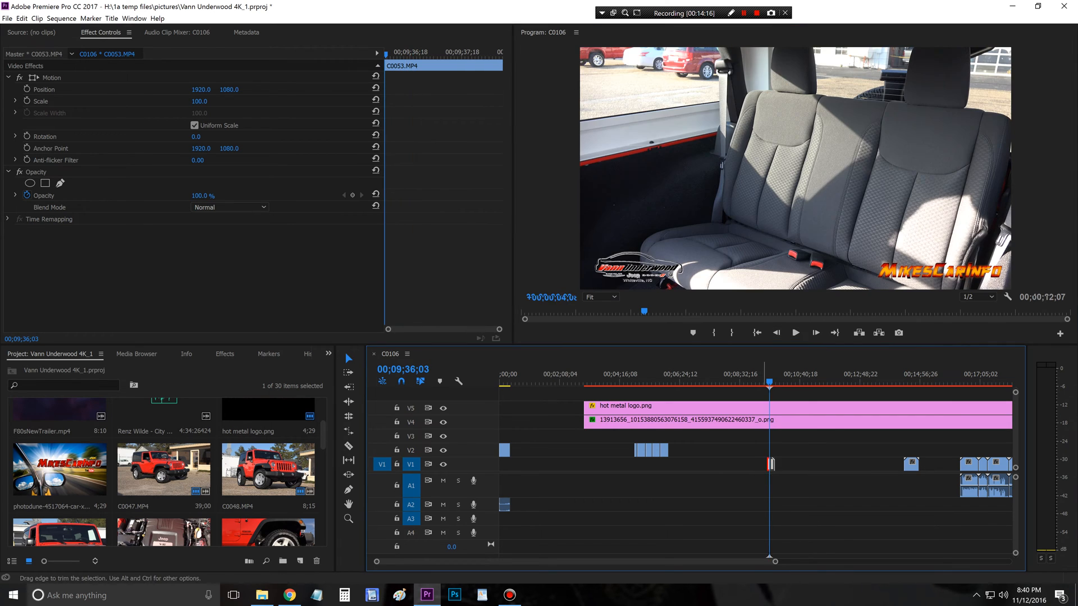
Step: Trim the end of C0053.MP4 to 00;09;43;16 and place it on V2 directly after C0052.MP4
left_click(795, 332)
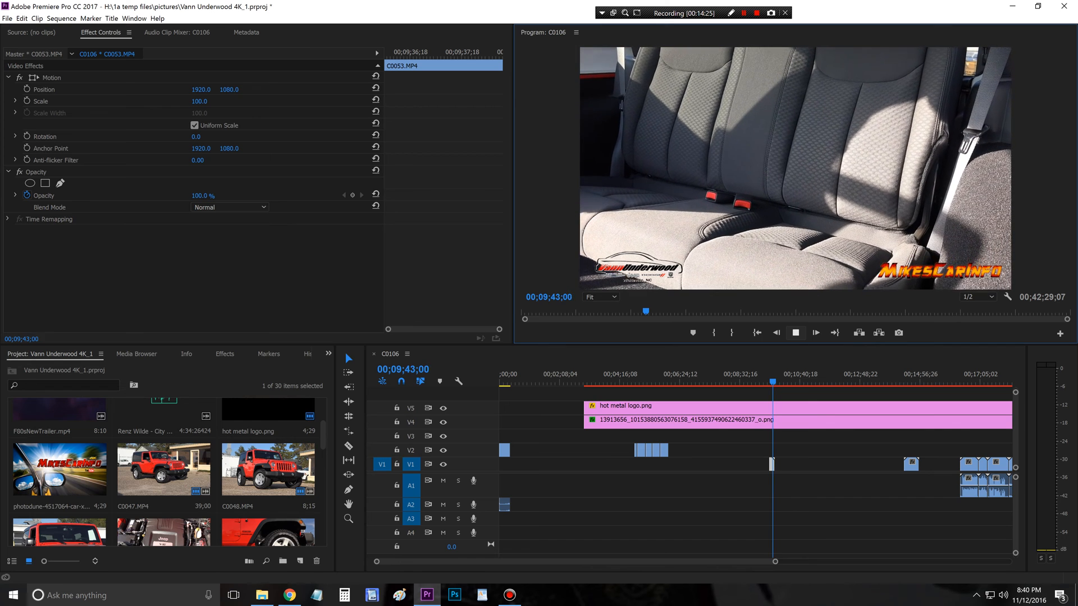
key("space")
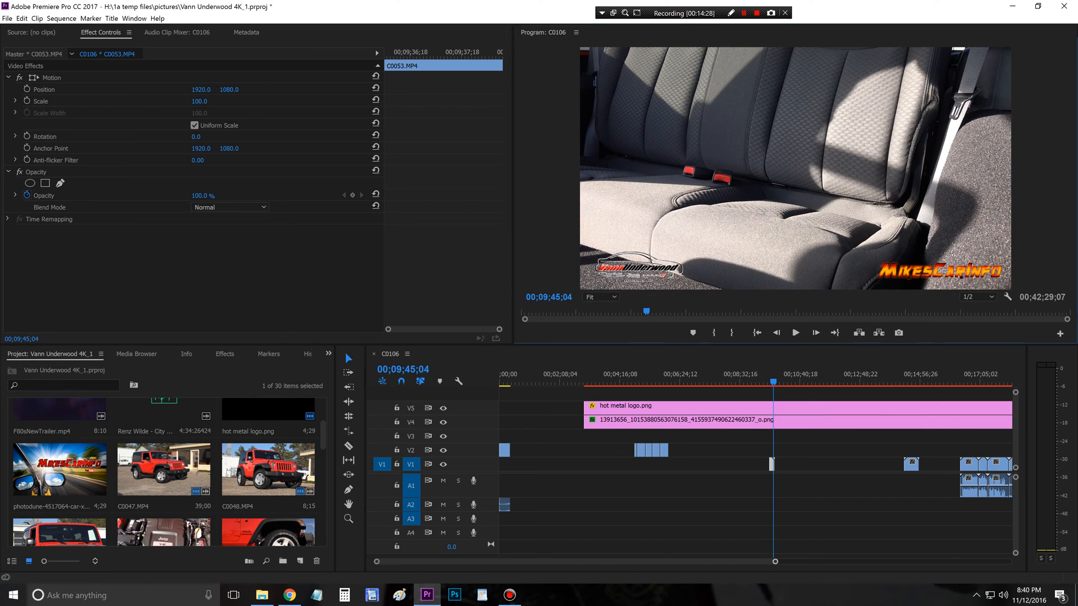
left_click_drag(774, 561, 629, 562)
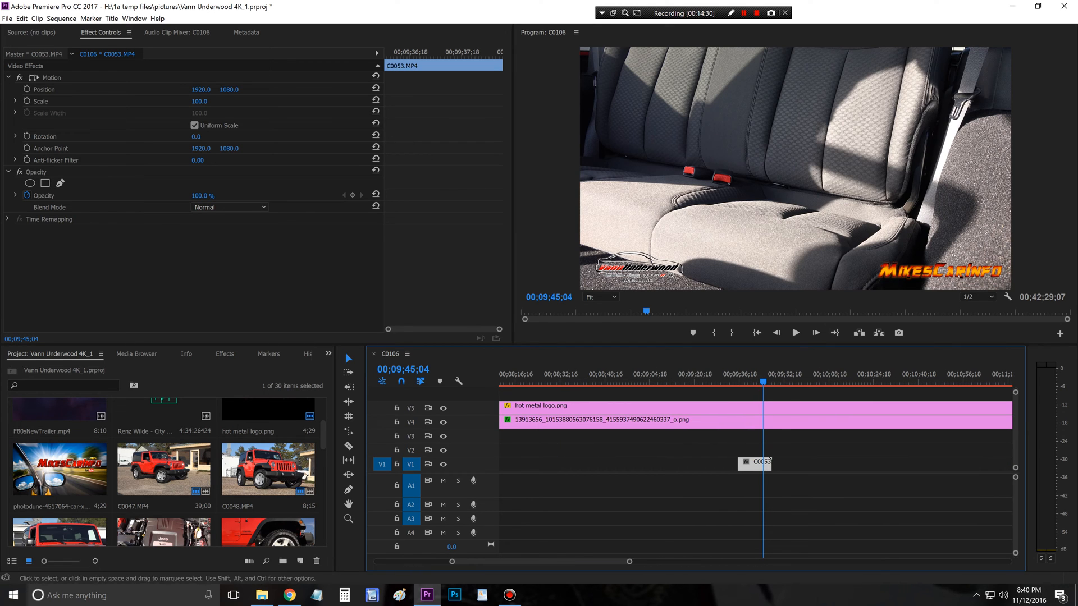
key("j")
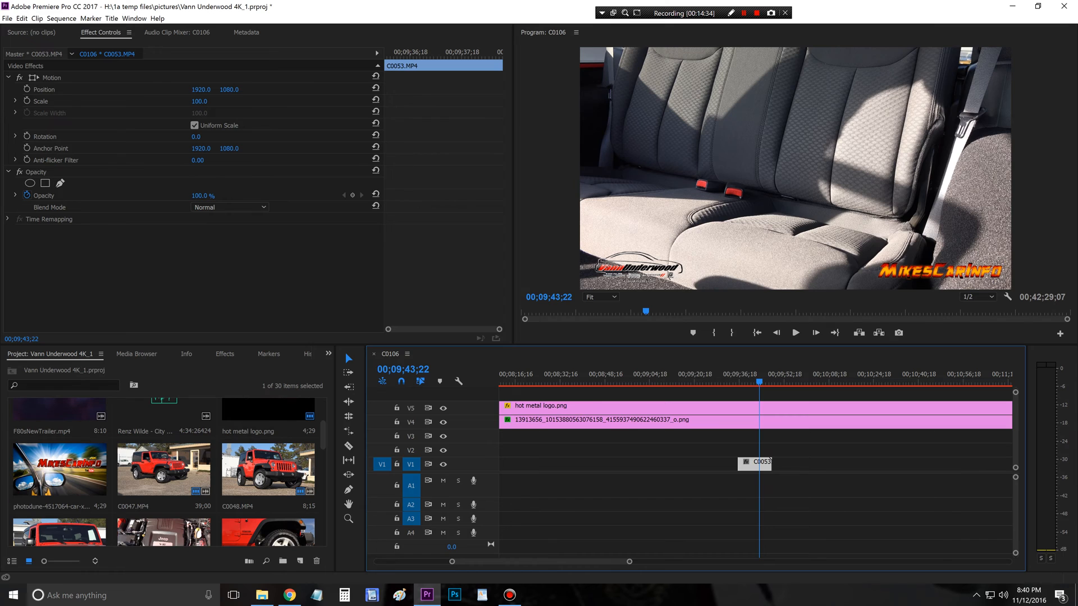
left_click_drag(759, 382, 759, 381)
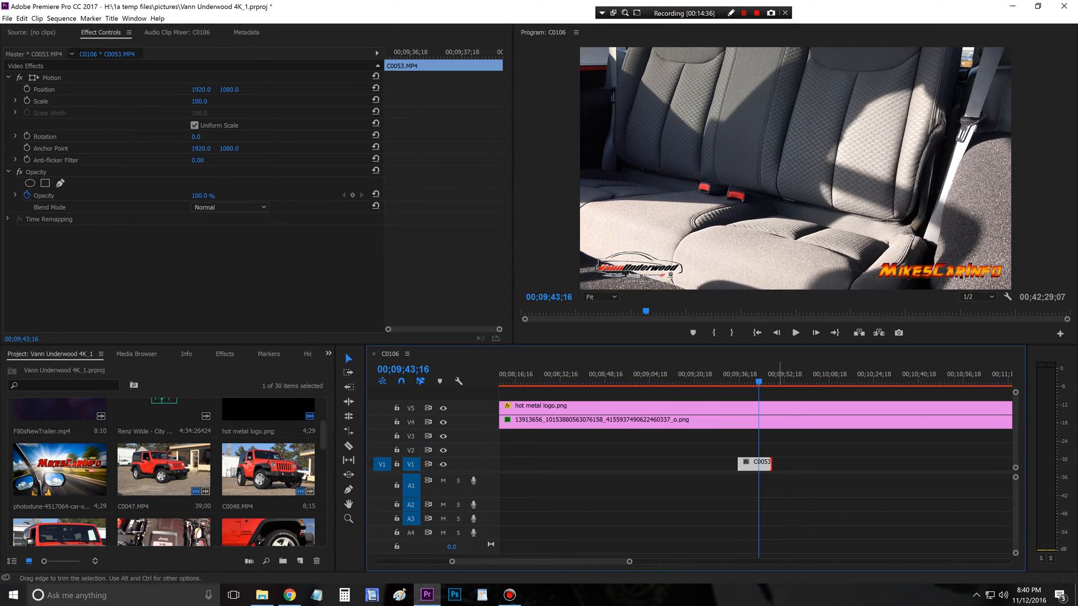
left_click_drag(771, 464, 758, 463)
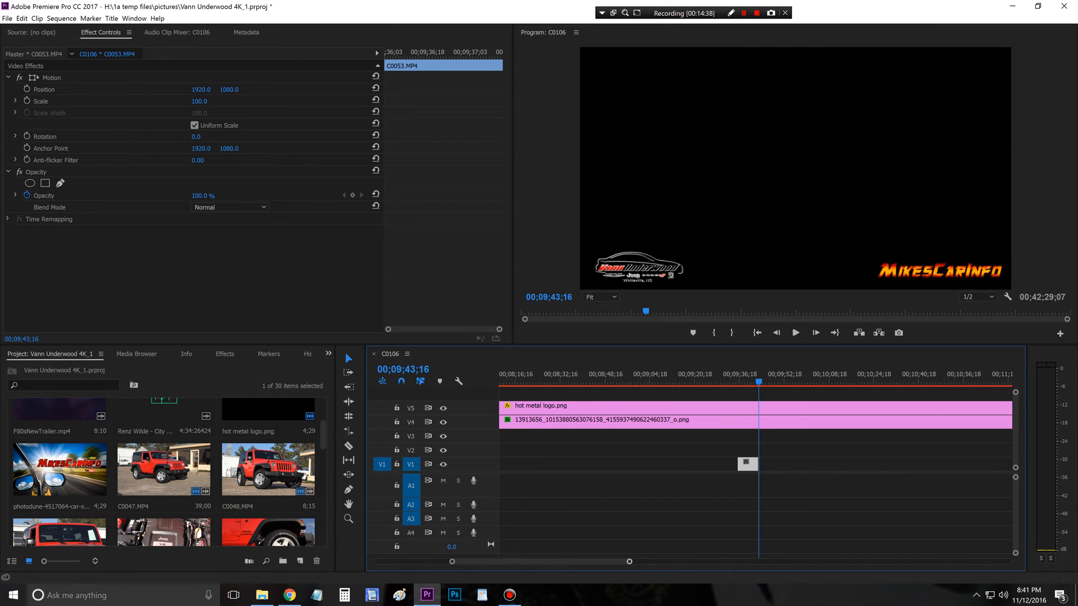
key("minus")
key("minus")
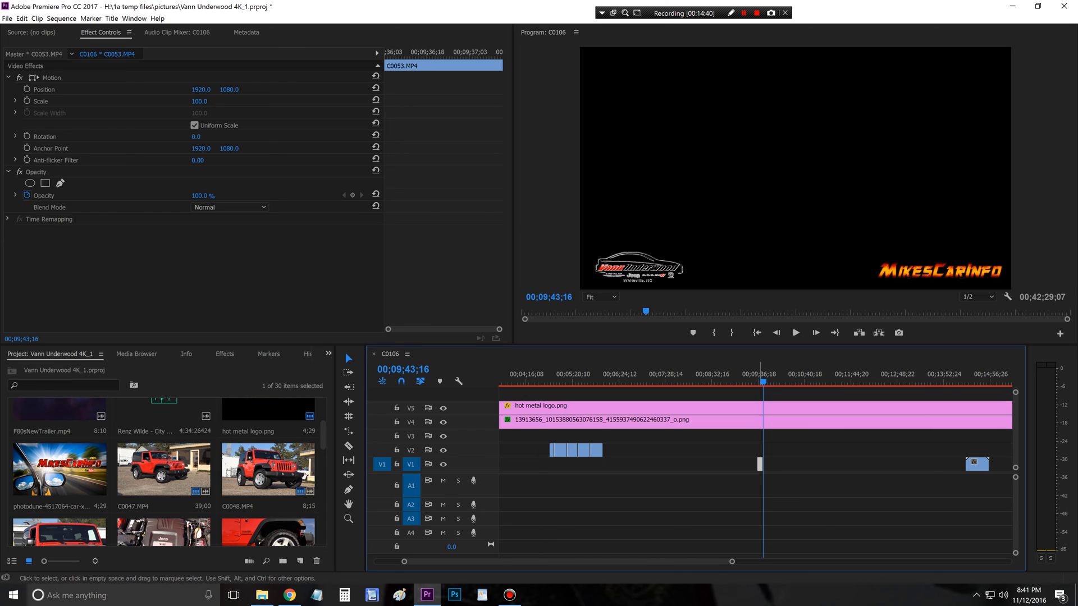
left_click_drag(760, 465, 606, 450)
Step: Position C0054.MP4 at 00;09;43;16, trim it to about 00;09;54–00;10;10;11 and place it on V2 directly after C0053.MP4
left_click_drag(976, 464, 774, 464)
key("space")
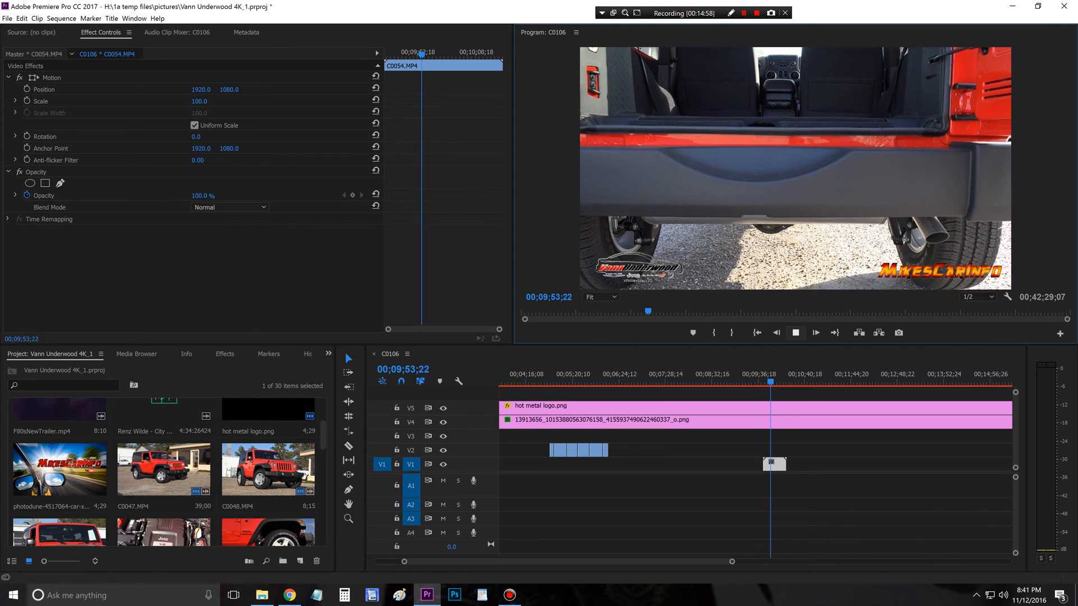
left_click_drag(764, 464, 771, 465)
left_click(795, 333)
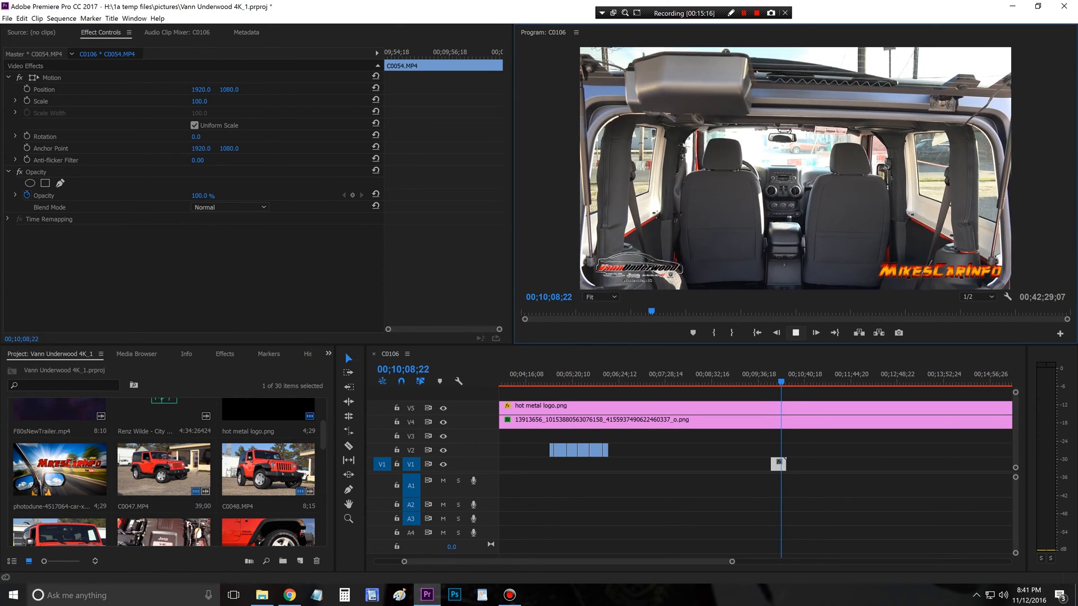
key("space")
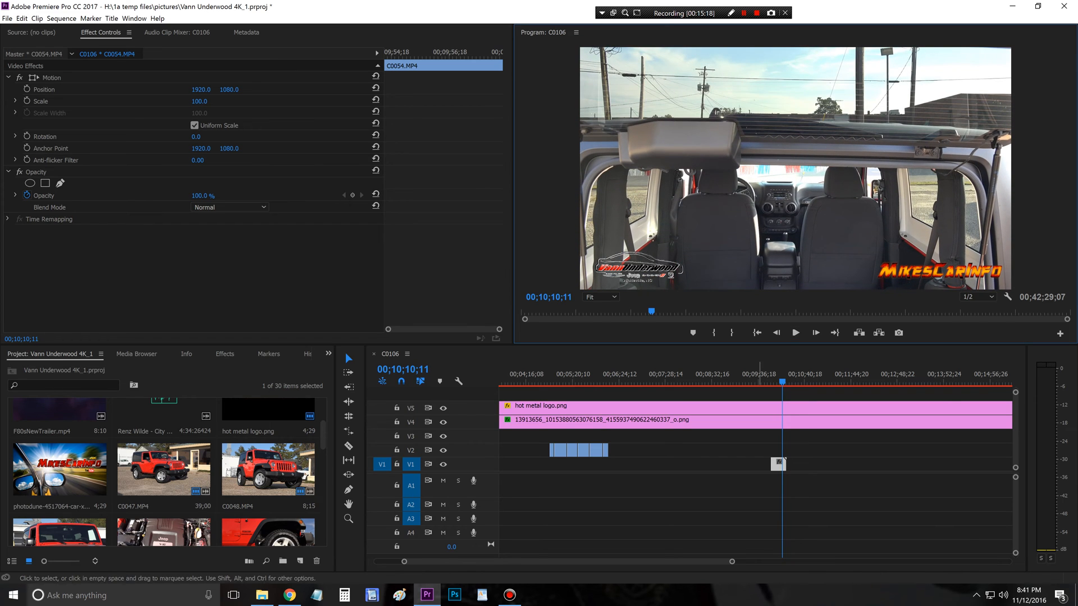
left_click_drag(785, 465, 614, 450)
Step: Try to delete the empty gap on V1 before the remaining clips
left_click_drag(732, 562, 835, 562)
left_click(657, 485)
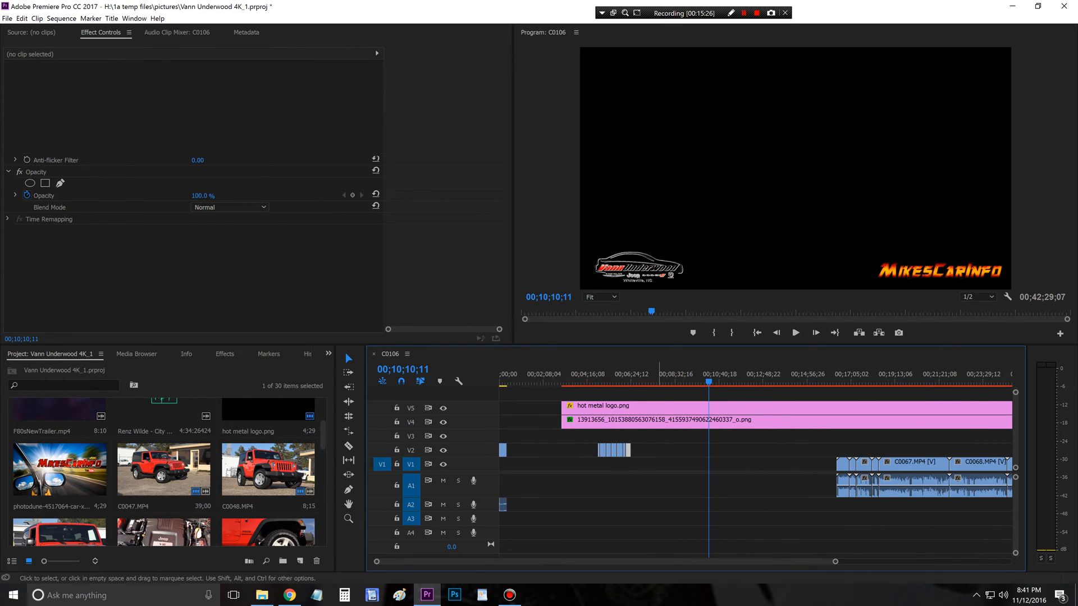
left_click(658, 464)
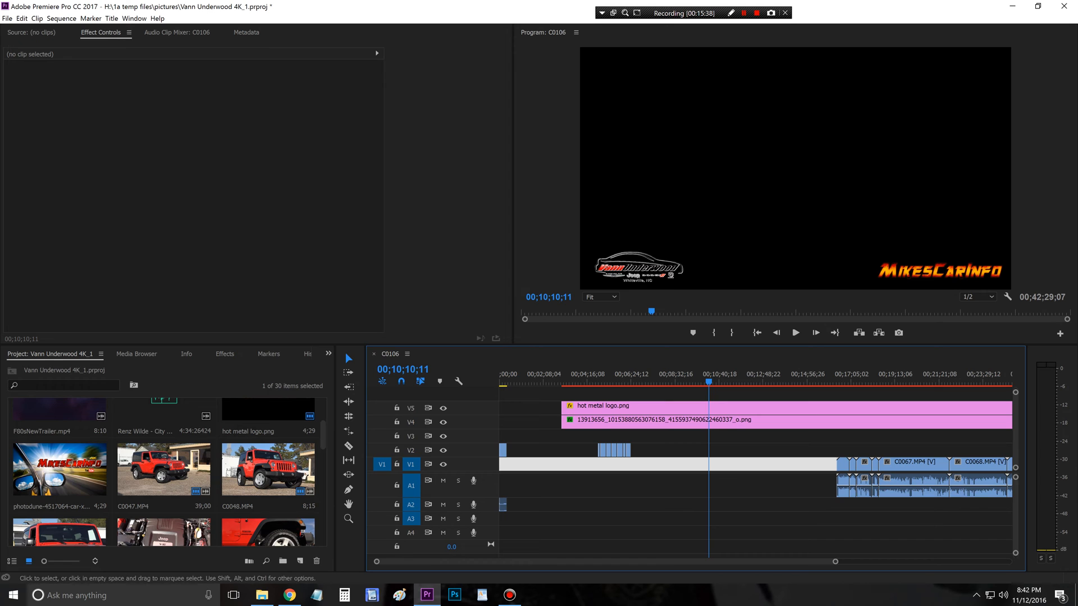
key("Delete")
Step: Copy the group of trimmed B-roll clips on V2, C0047.MP4 through C0054.MP4, and paste it onto V1 at 00;09;32;20
left_click_drag(649, 472, 592, 448)
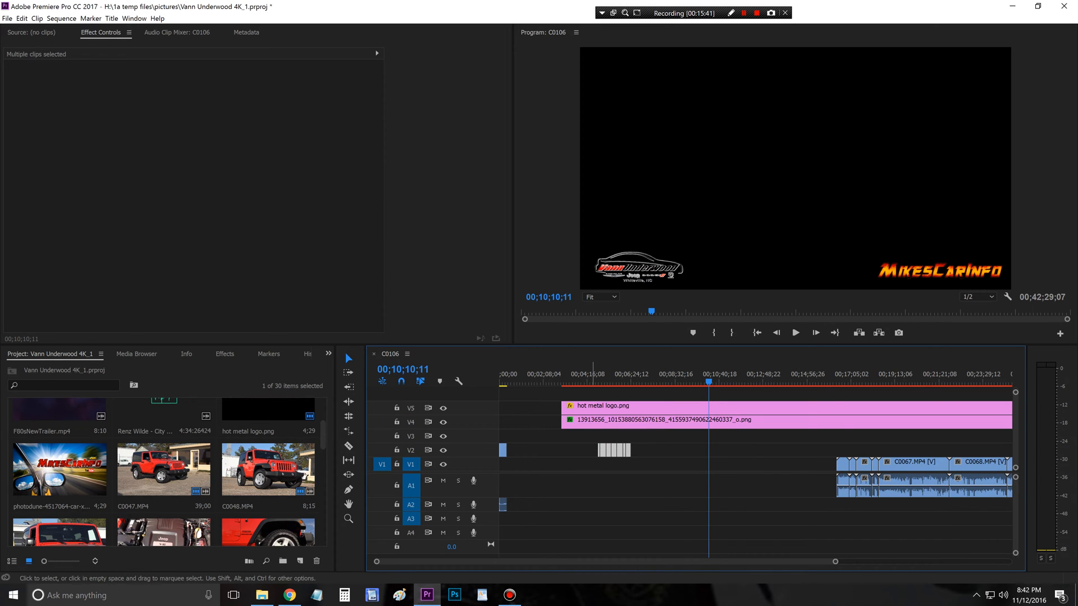
right_click(613, 449)
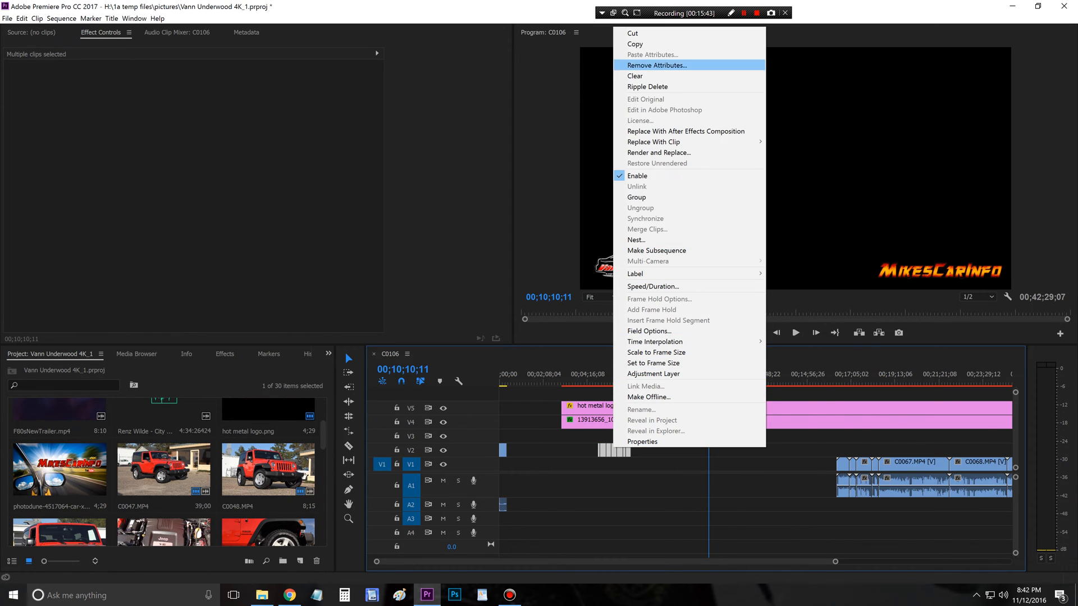
left_click(635, 44)
left_click(696, 376)
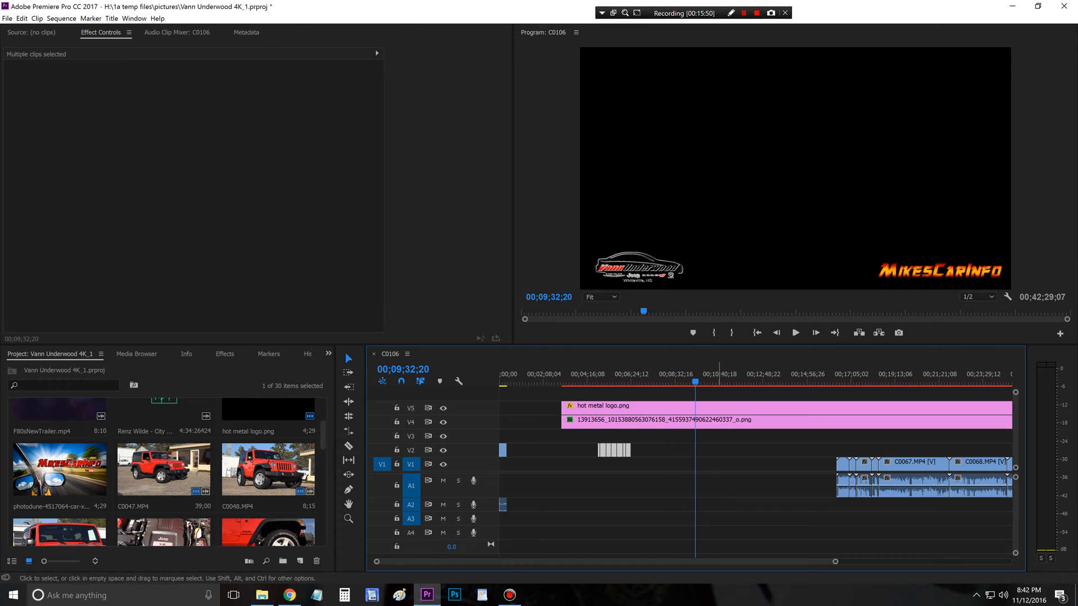
key("ctrl+v")
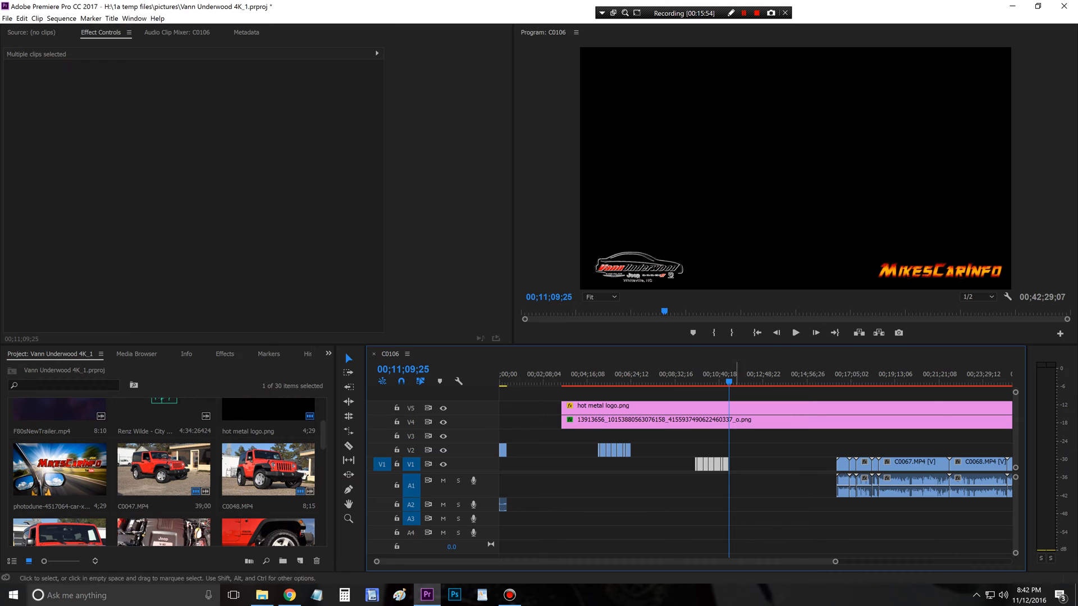
Step: Move the pasted B-roll clips from V1 to V3, above C0068.MP4
left_click_drag(711, 463, 947, 436)
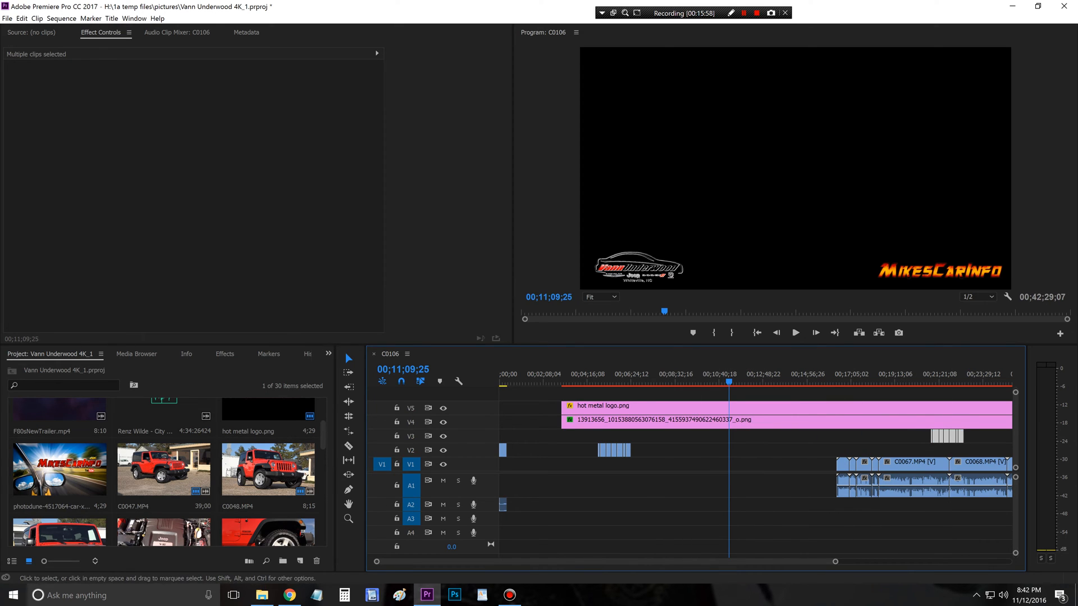
left_click_drag(835, 562, 988, 562)
left_click_drag(738, 436, 751, 437)
Step: Move the original group of B-roll clips on V2 earlier in the sequence so that it starts at 00;01;02;07
left_click(655, 464)
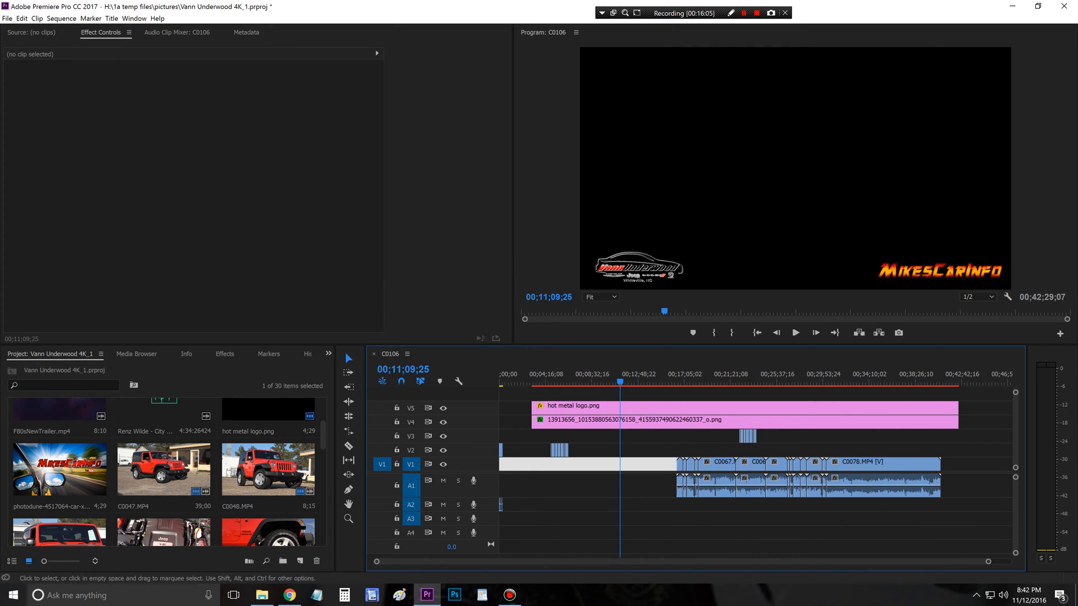
left_click(569, 451)
left_click(576, 452)
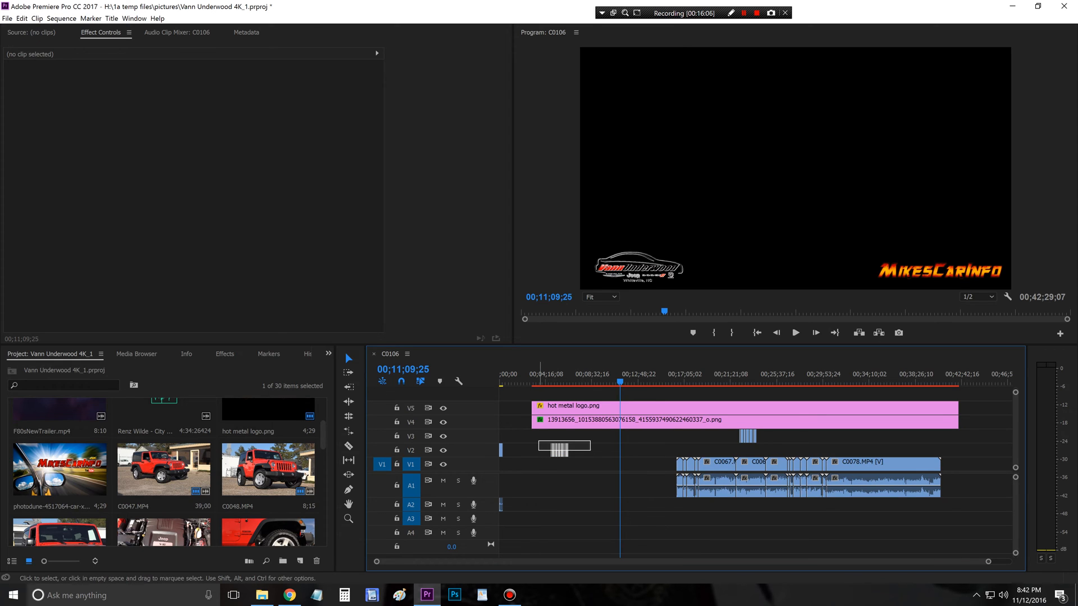
mouse_move(538, 442)
left_mouse_down()
mouse_move(558, 451)
mouse_move(520, 450)
left_mouse_up()
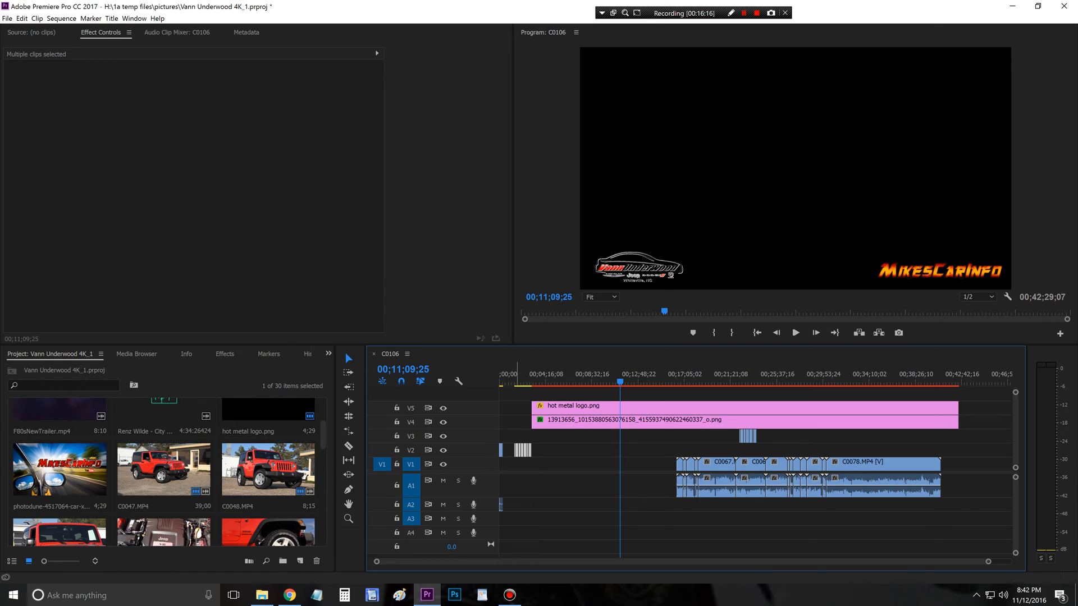
left_click(521, 382)
left_click_drag(521, 382, 509, 382)
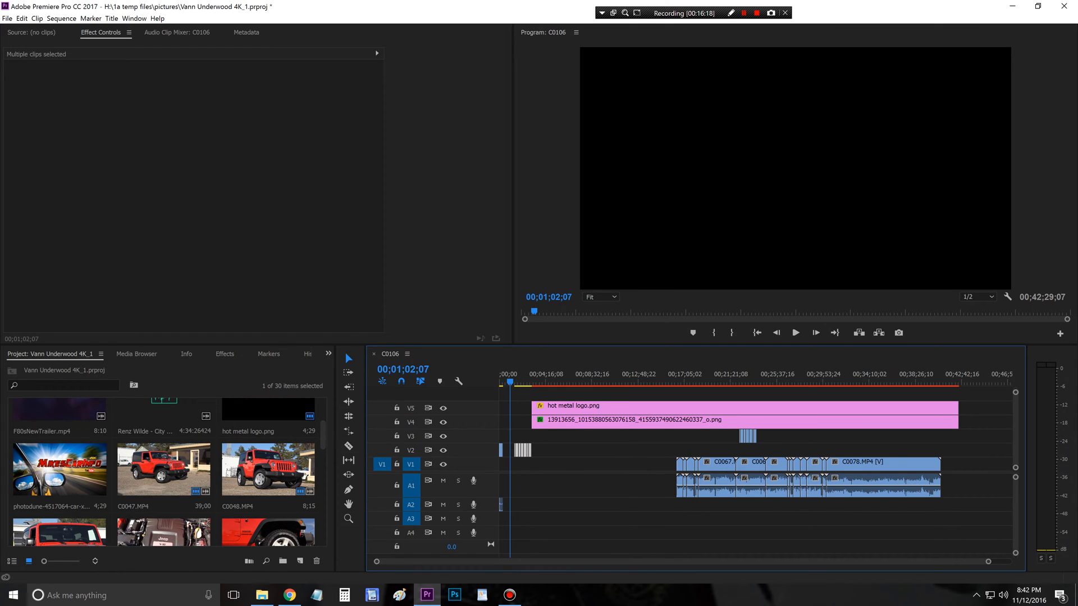
left_click_drag(522, 450, 518, 450)
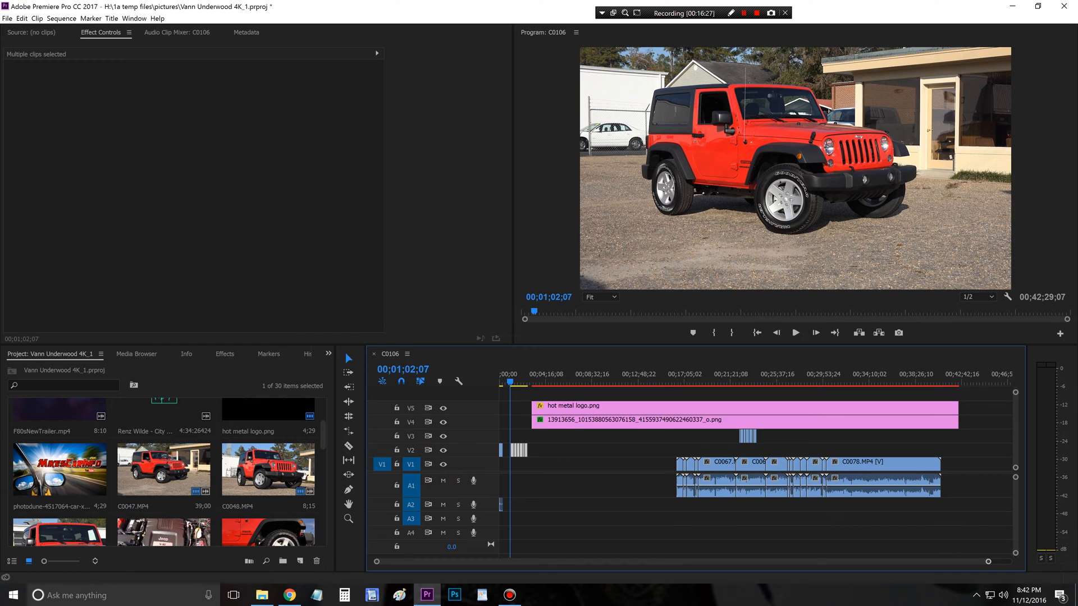
Step: Shift the B-roll group on V2 about 14 seconds further along, widening the gap after C0055.MP4
left_click_drag(988, 562, 598, 561)
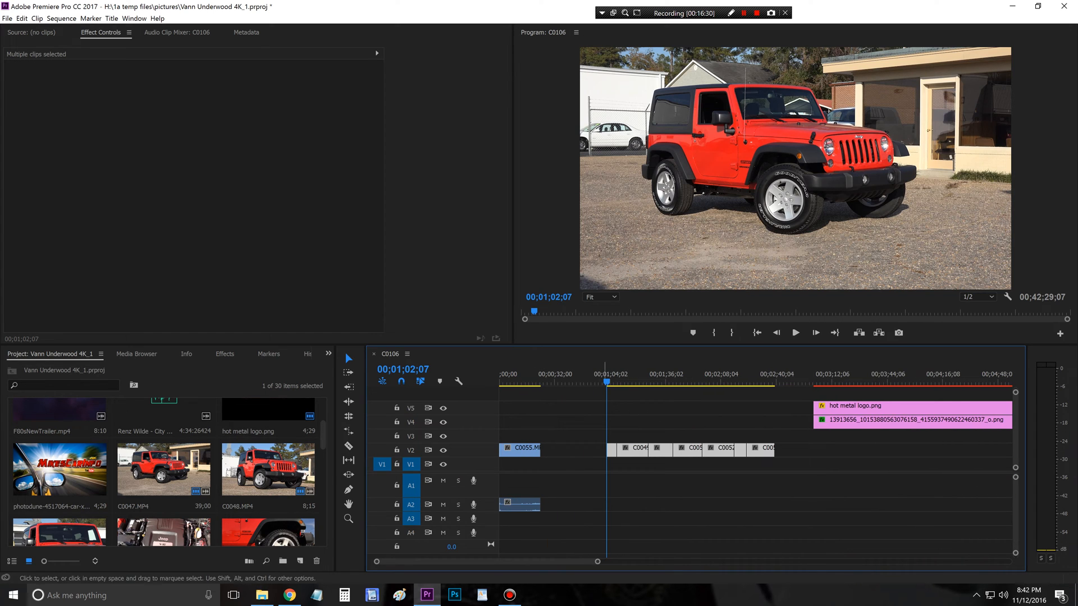
left_click_drag(597, 562, 575, 561)
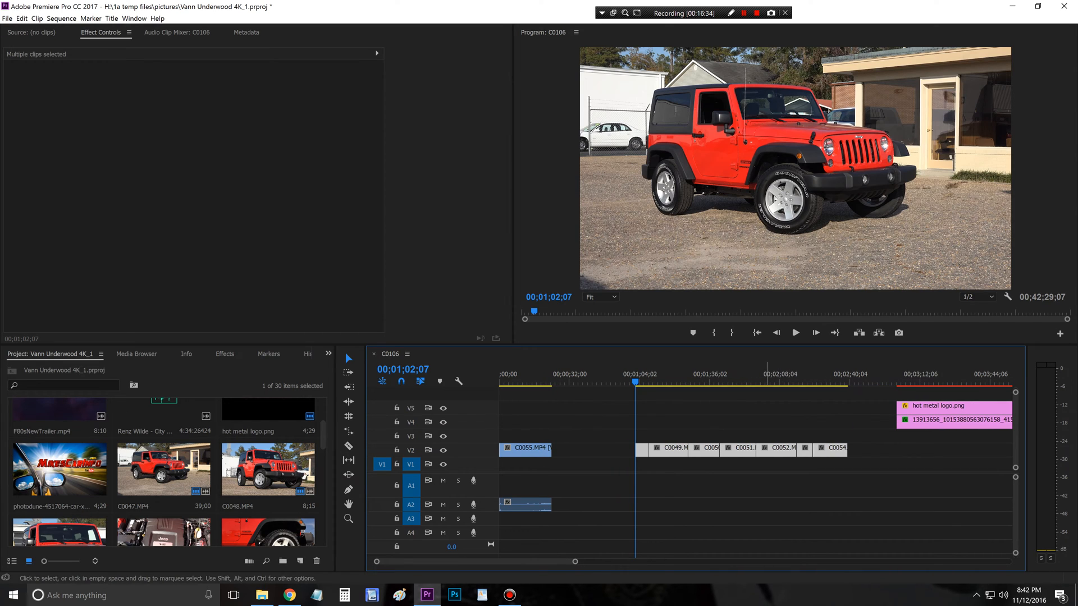
left_click_drag(766, 451, 797, 450)
left_click(746, 422)
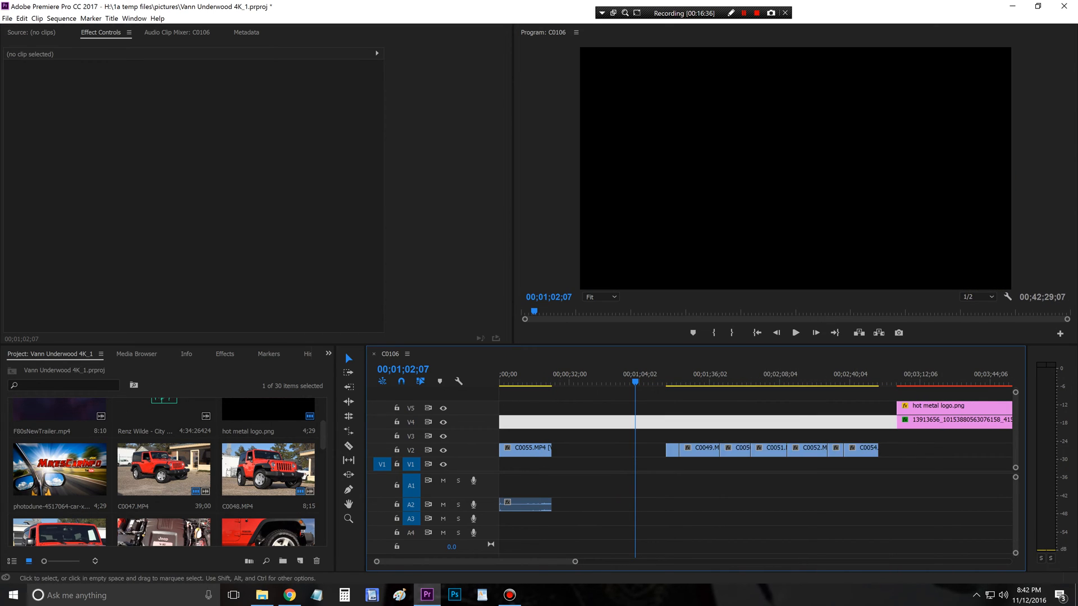
Step: Review the first B-roll shots in the V2 group and the footage of C0055.MP4 to choose the clip order
left_click(691, 376)
left_click(678, 376)
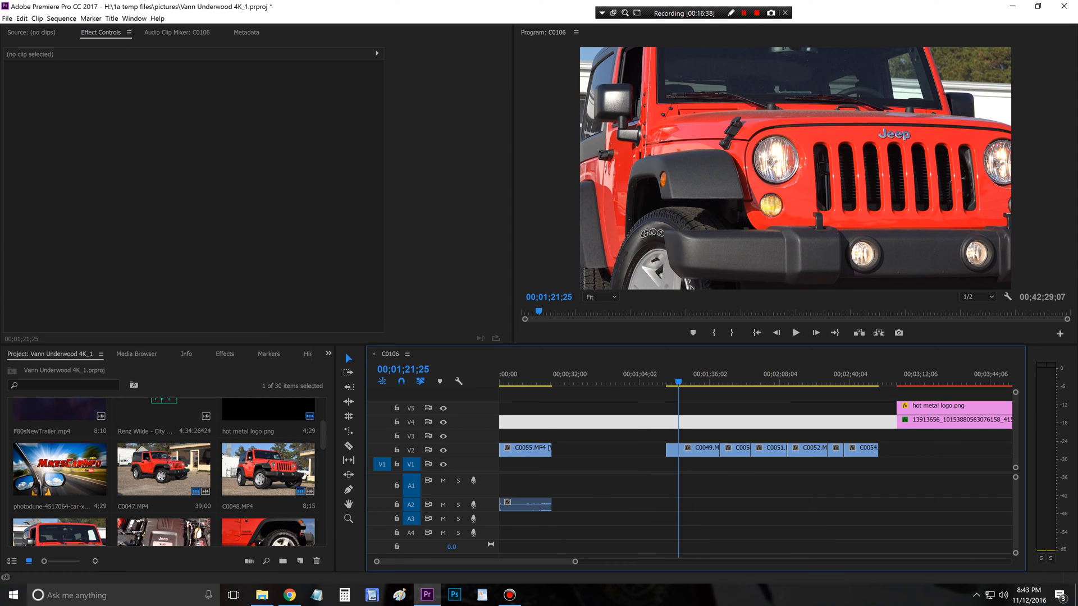
left_click_drag(678, 377, 672, 377)
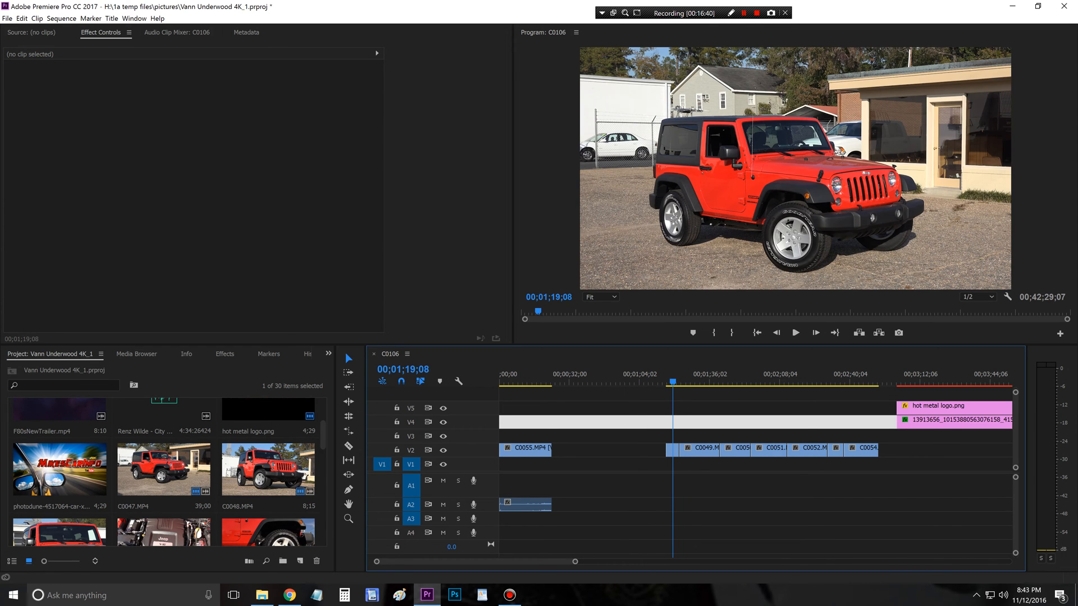
left_click(695, 378)
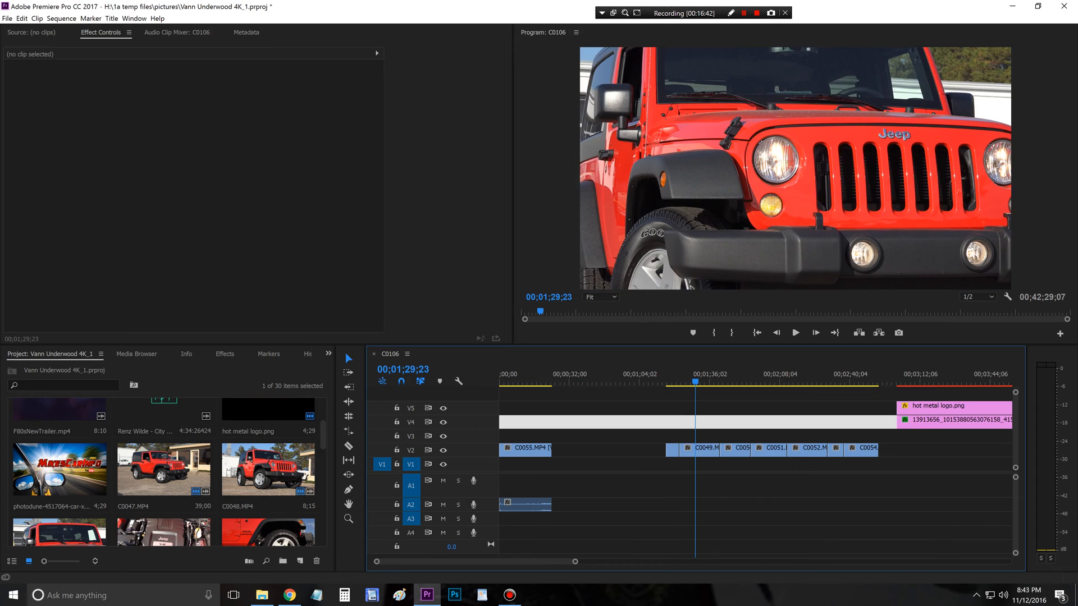
left_click_drag(695, 377, 733, 377)
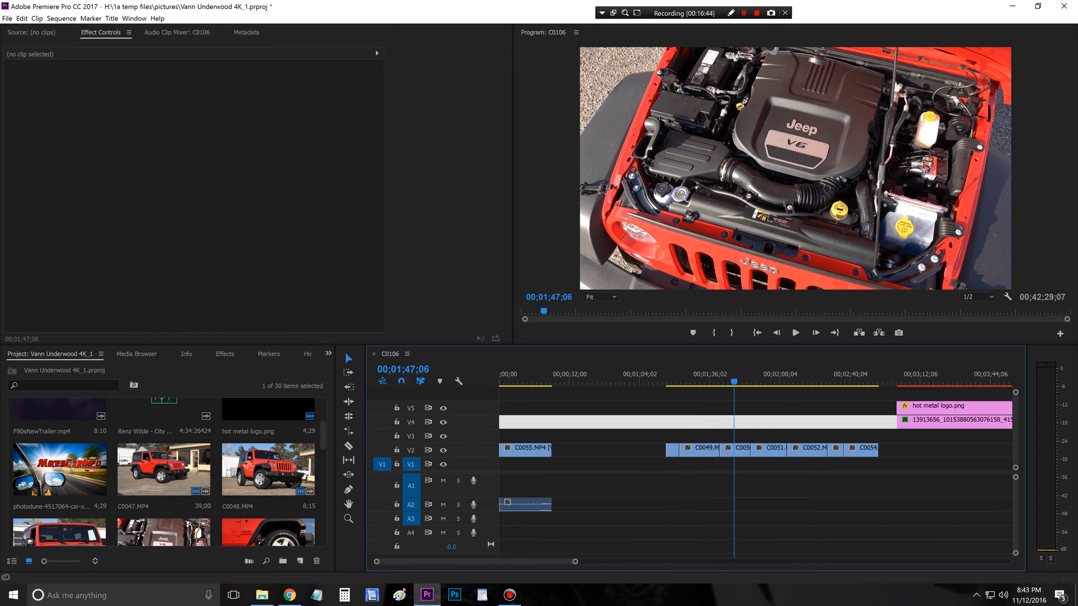
left_click(532, 377)
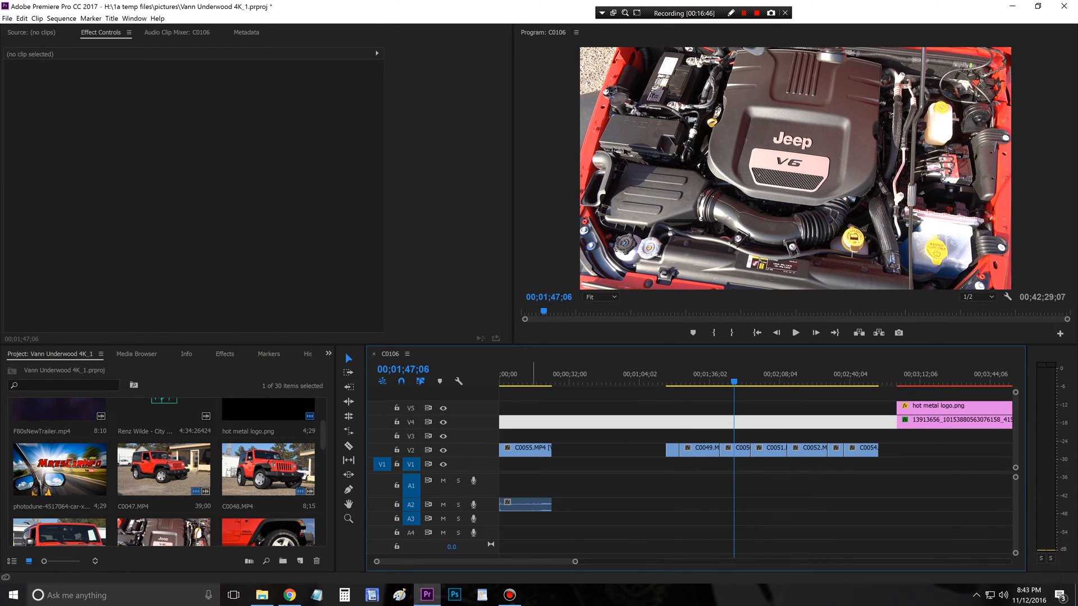
left_click_drag(531, 377, 535, 377)
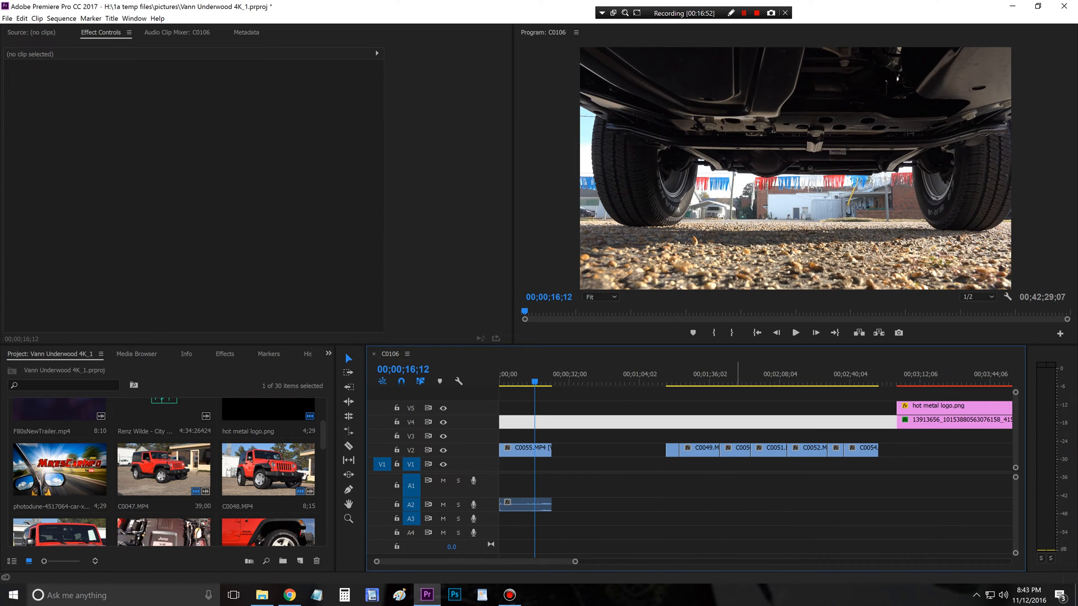
Step: Place C0050.MP4 directly after C0055.MP4 on V2, followed directly by C0051.MP4
left_click(735, 378)
left_click(741, 450)
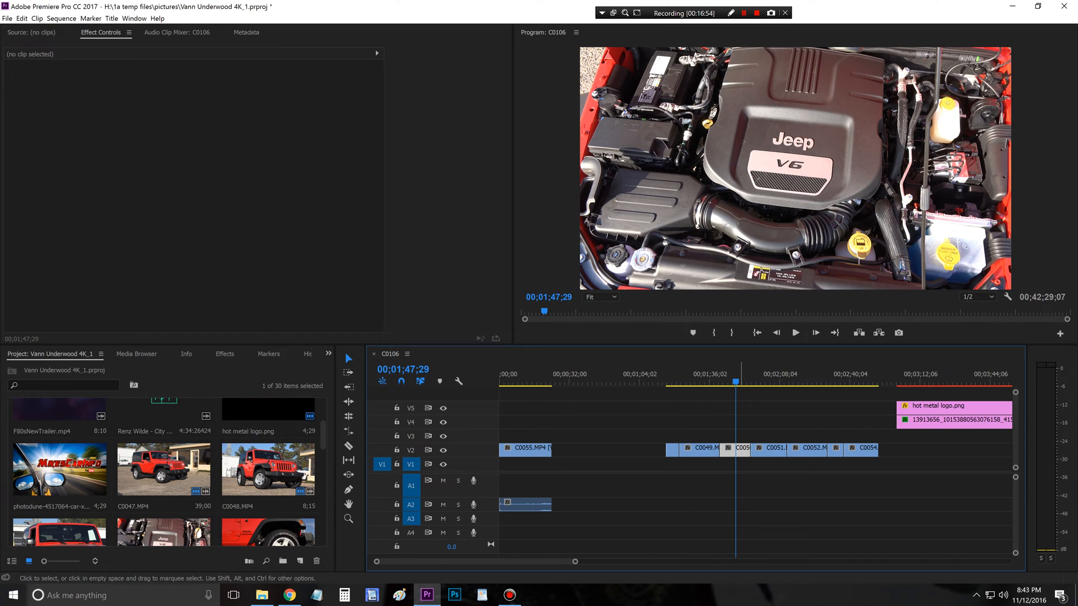
left_click_drag(741, 450, 578, 449)
left_click(769, 378)
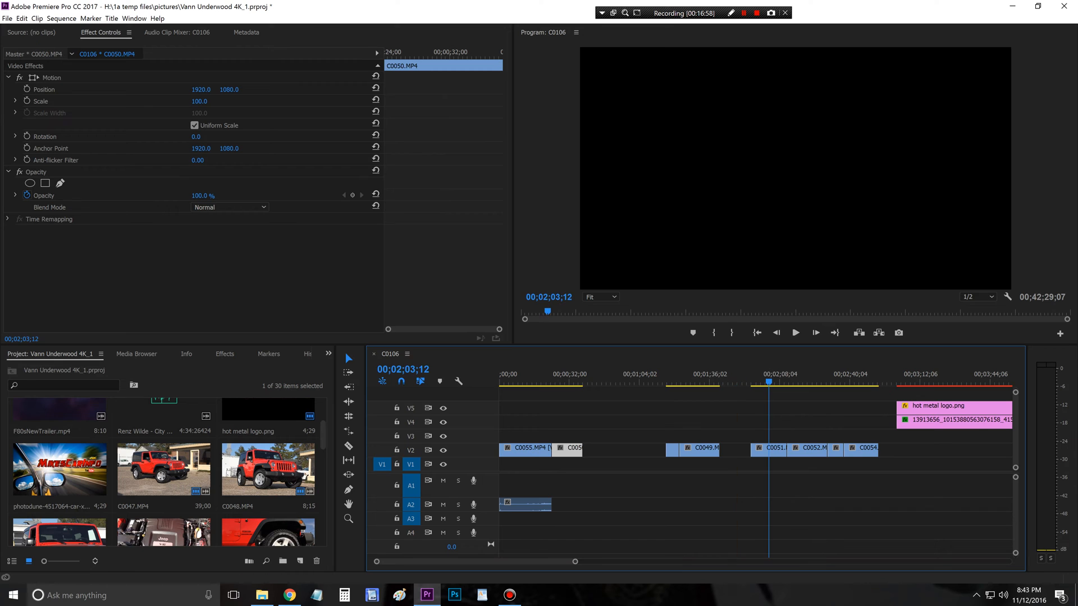
left_click_drag(773, 449, 734, 449)
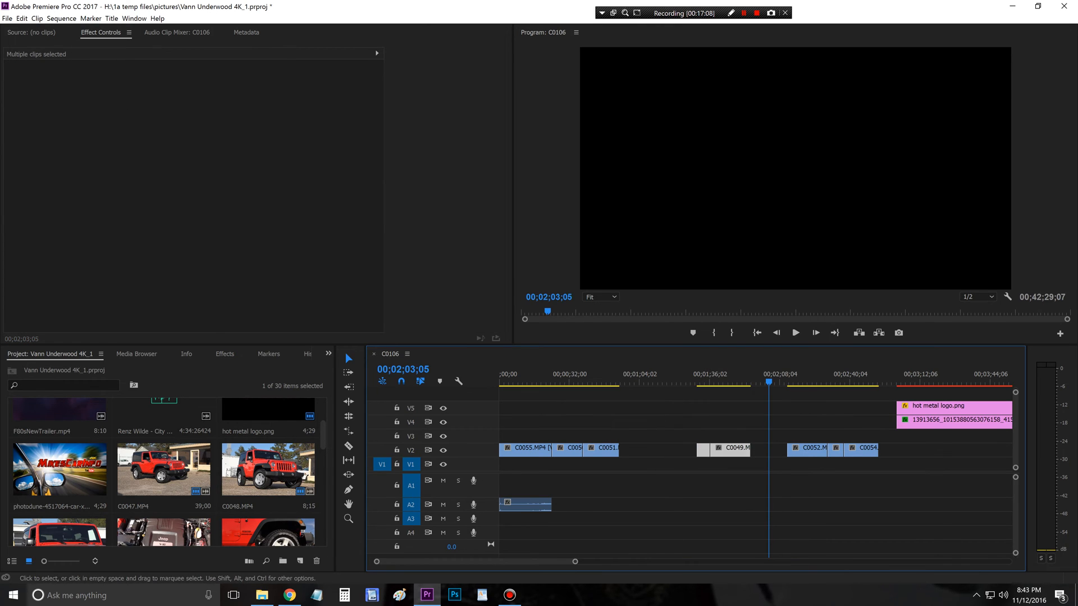
Step: Place C0052.MP4 directly after C0051.MP4 on V2 and shift C0047.MP4 and C0049.MP4 together further along the track
left_click(806, 381)
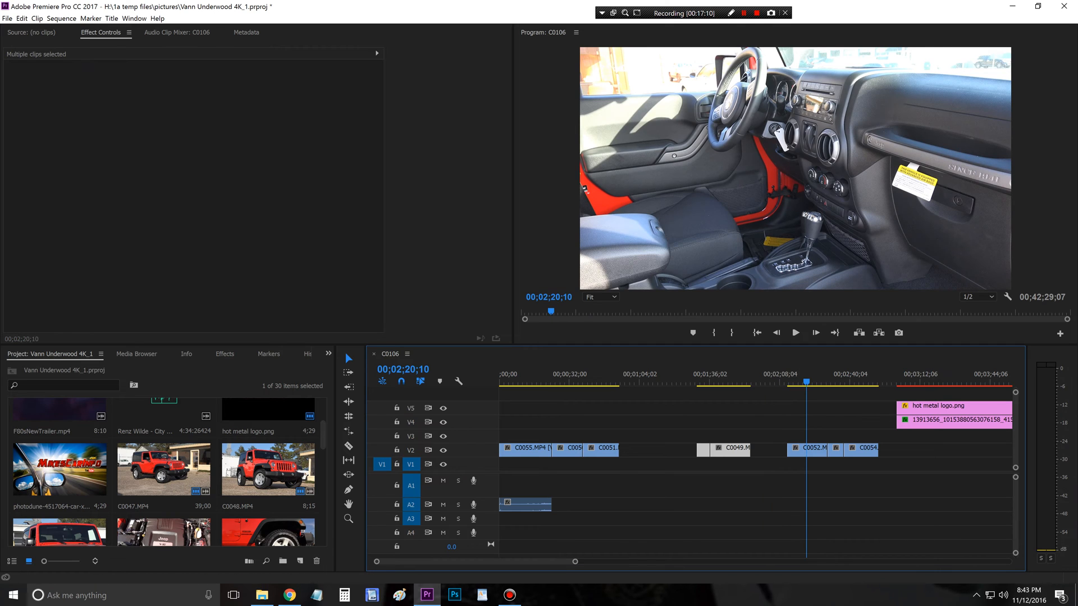
left_click(817, 451)
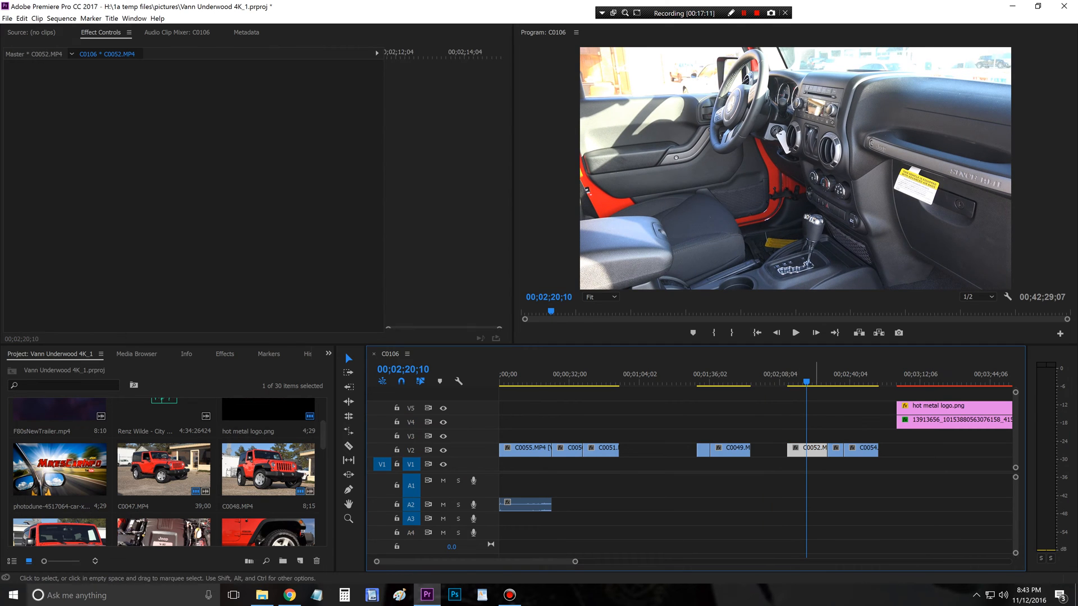
left_click_drag(817, 450, 649, 450)
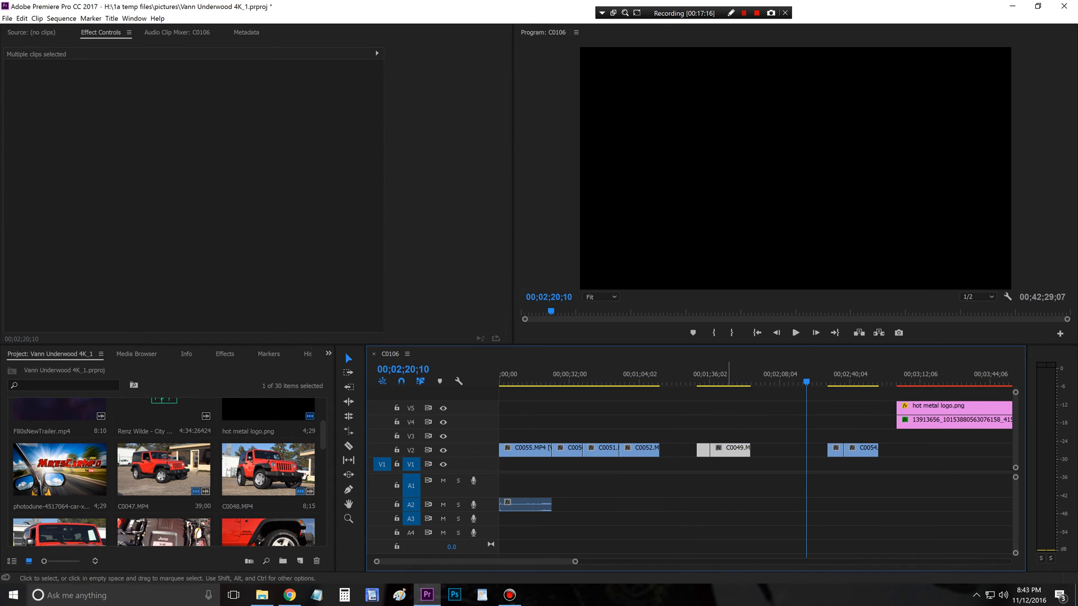
left_click_drag(728, 450, 763, 450)
Step: Preview the rear-seat clip C0053.MP4 on V2 and delete it from the sequence
left_click(833, 375)
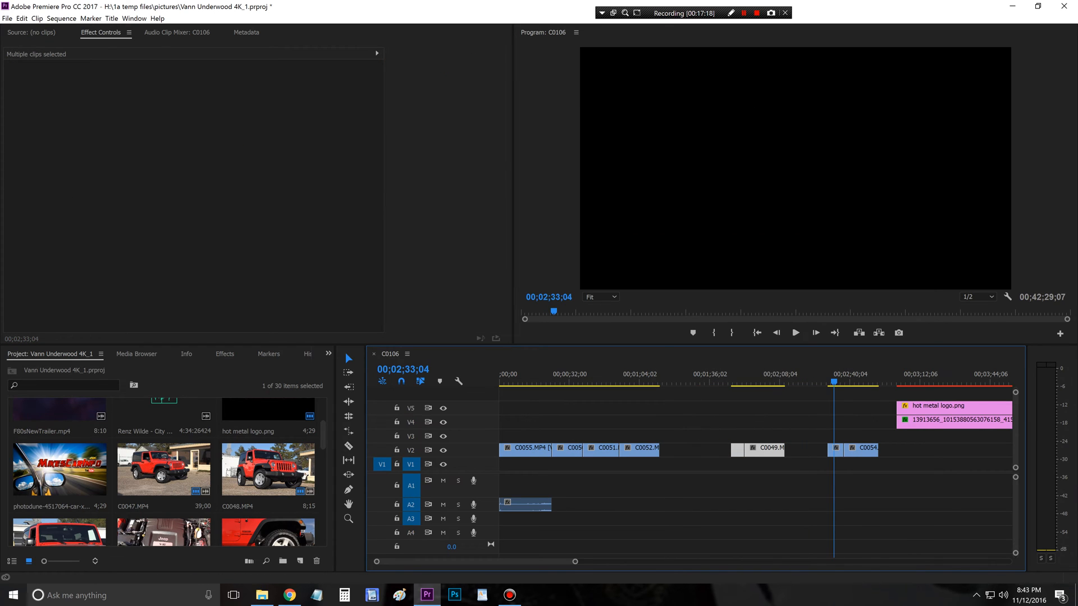
key("space")
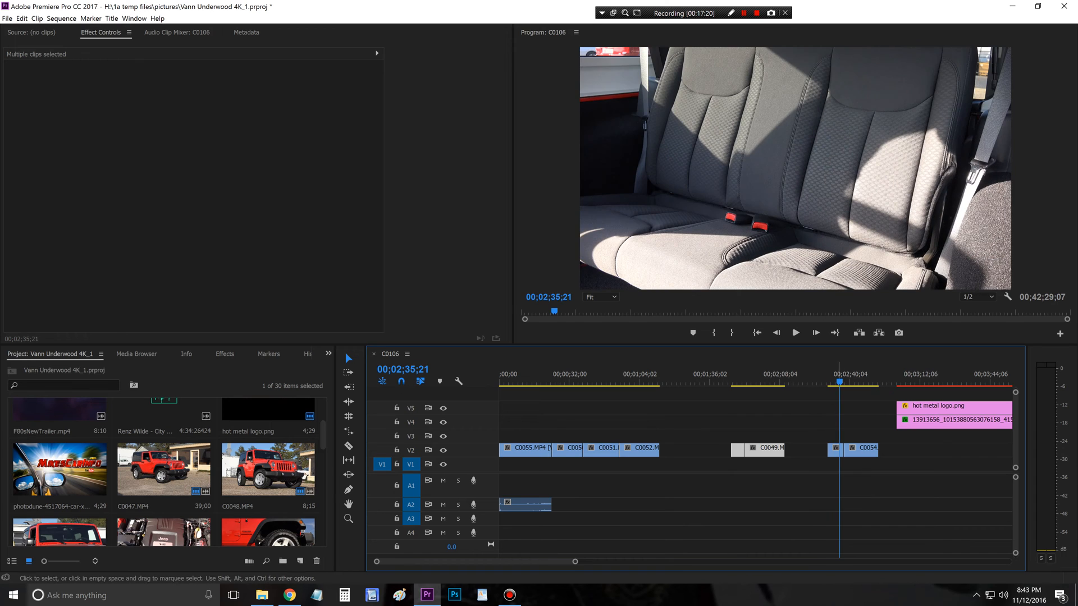
mouse_move(835, 450)
left_mouse_down()
mouse_move(702, 450)
mouse_move(819, 450)
left_mouse_up()
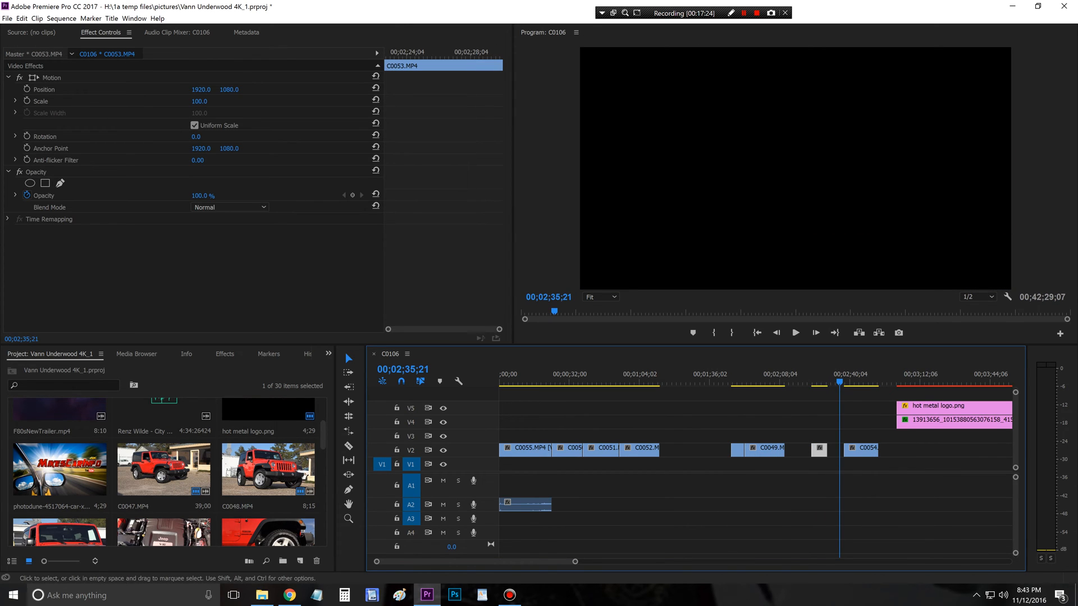
key("Delete")
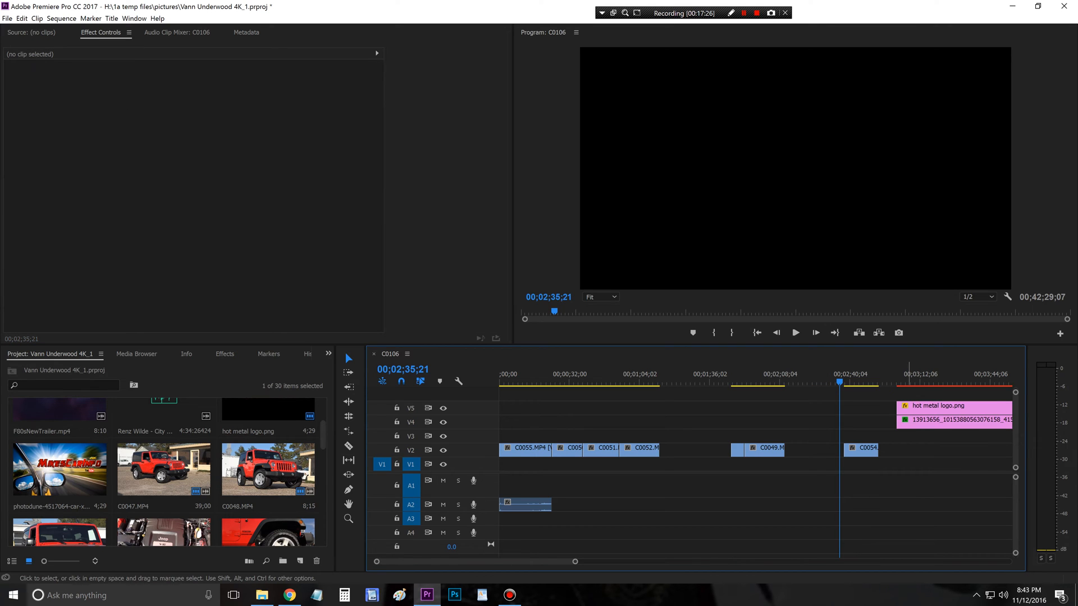
Step: Place C0054.MP4 directly after C0052.MP4 on V2, followed without gaps by C0049.MP4 and C0047.MP4
left_click(854, 375)
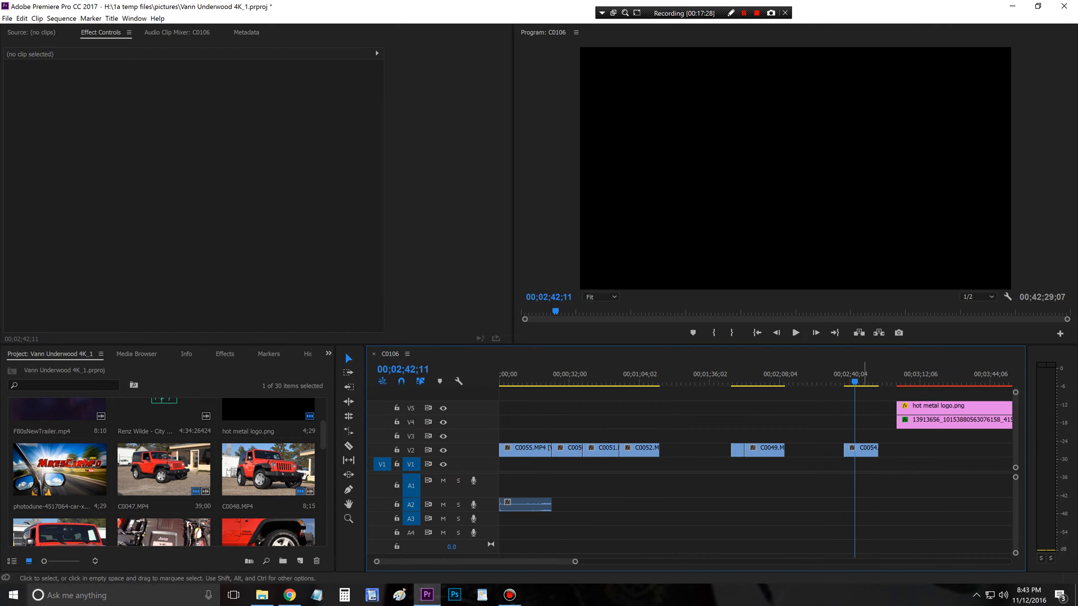
left_click_drag(858, 449, 676, 450)
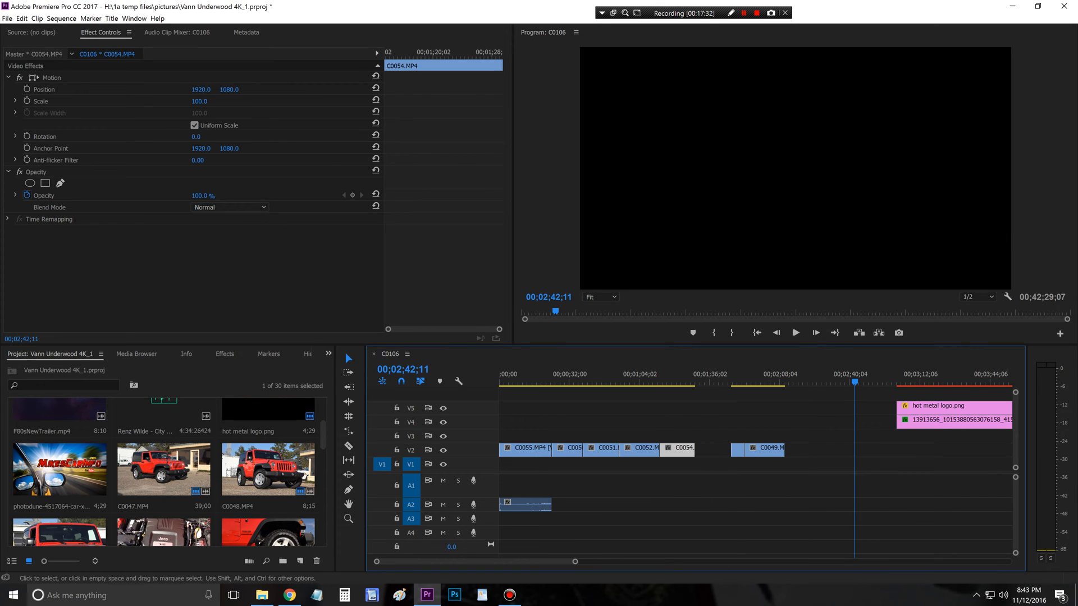
left_click(738, 375)
left_click_drag(737, 375, 762, 375)
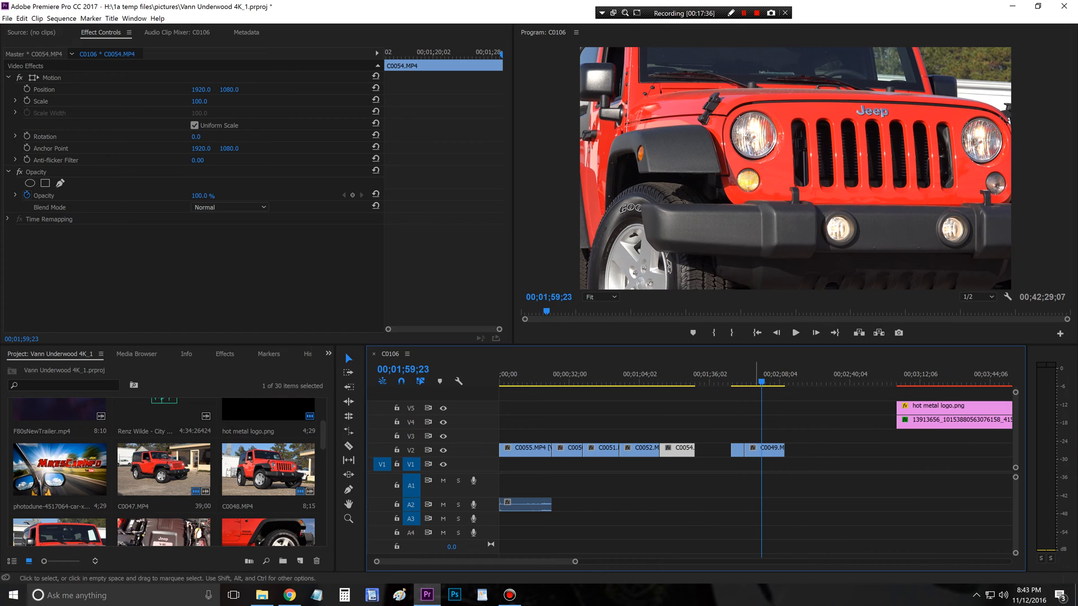
left_click_drag(799, 432, 741, 450)
left_click(802, 465)
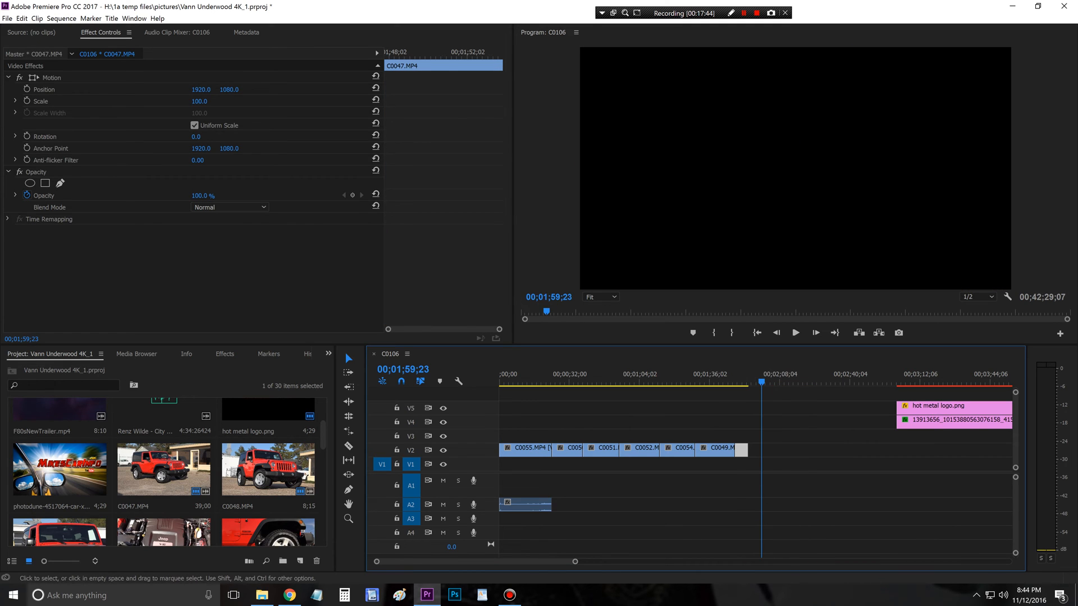
left_click(800, 451)
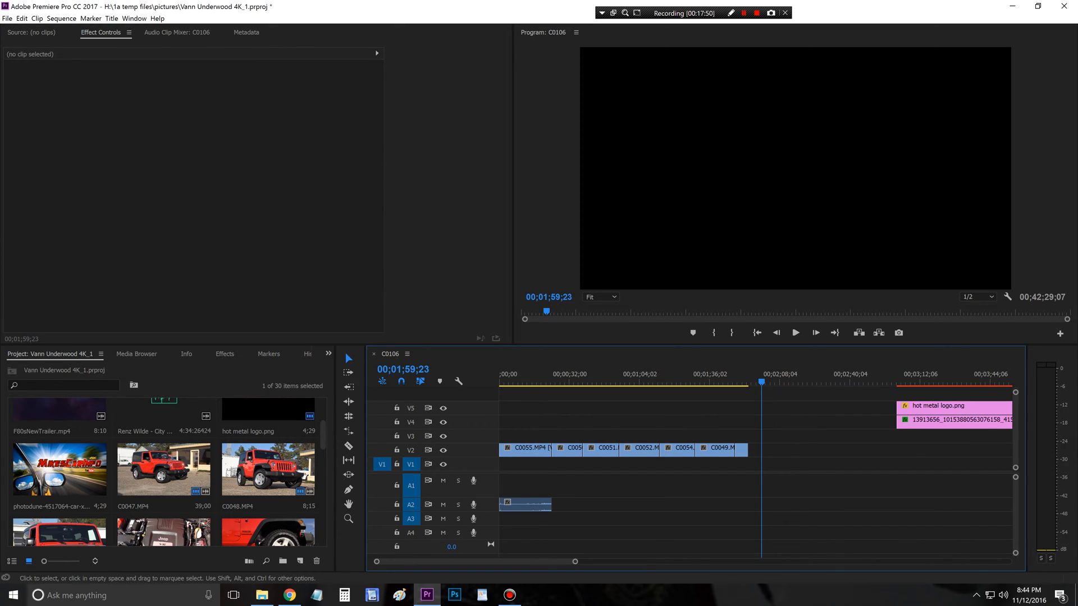
Step: Play C0050.MP4 from its start and trim the clip's end to 00;00;28;14
mouse_move(564, 382)
left_mouse_down()
mouse_move(622, 381)
mouse_move(507, 381)
mouse_move(552, 382)
left_mouse_up()
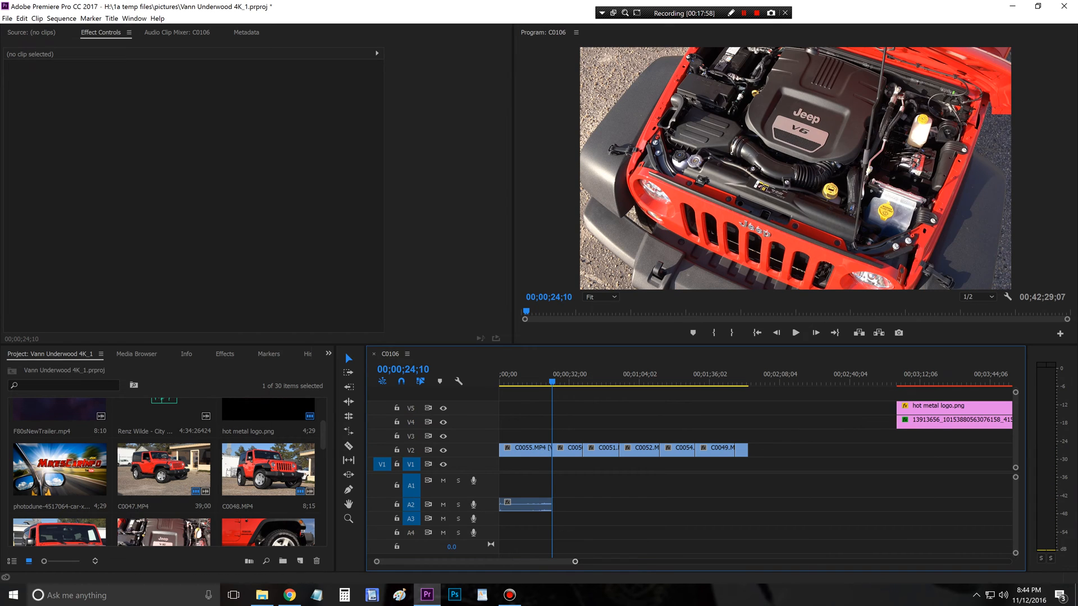
left_click_drag(575, 561, 481, 561)
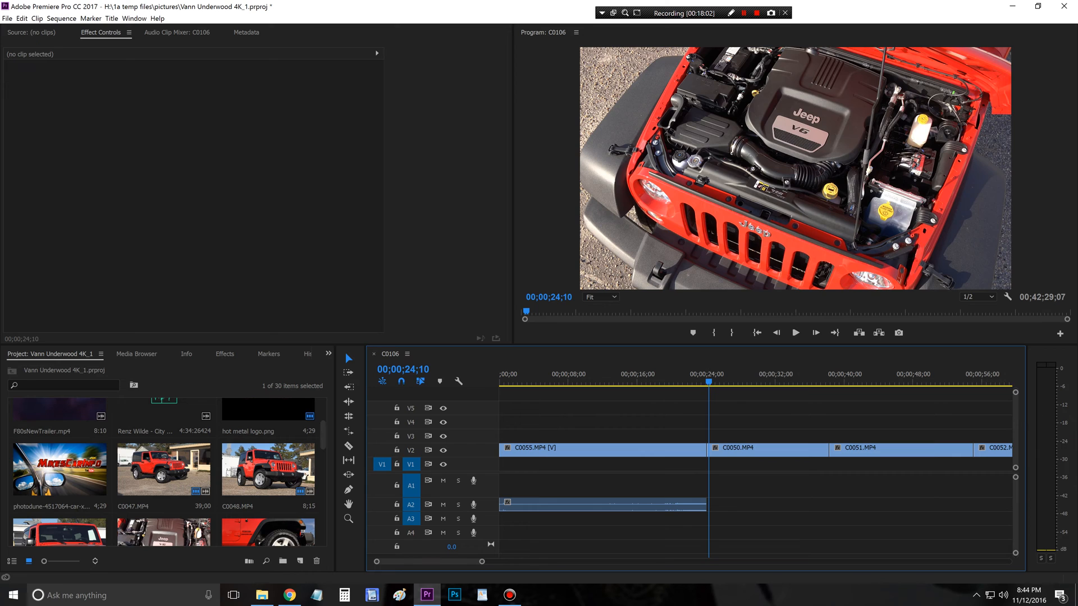
left_click_drag(708, 382, 706, 382)
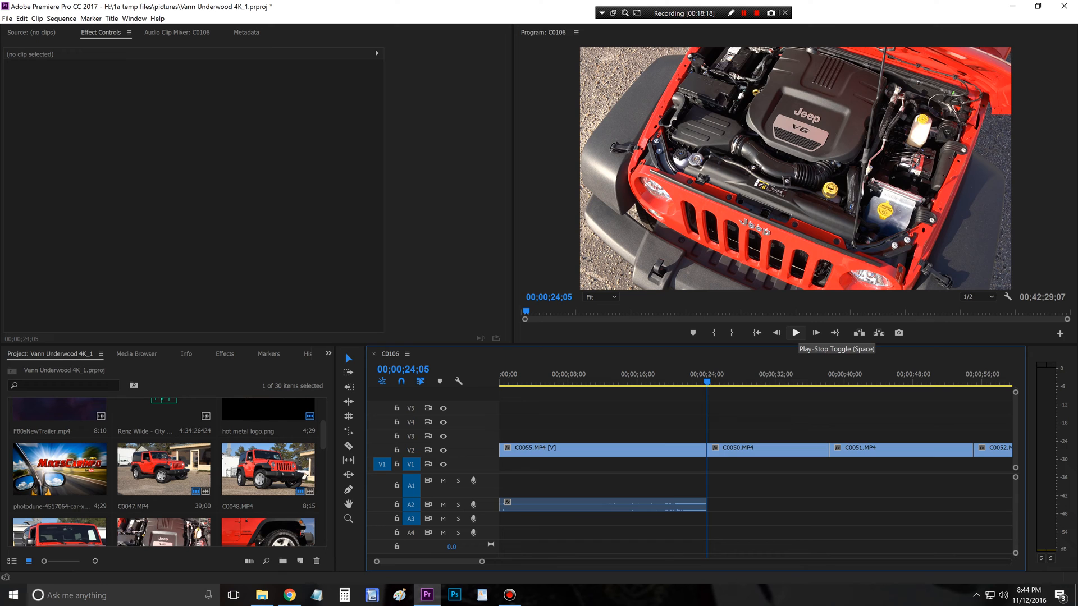
left_click(795, 333)
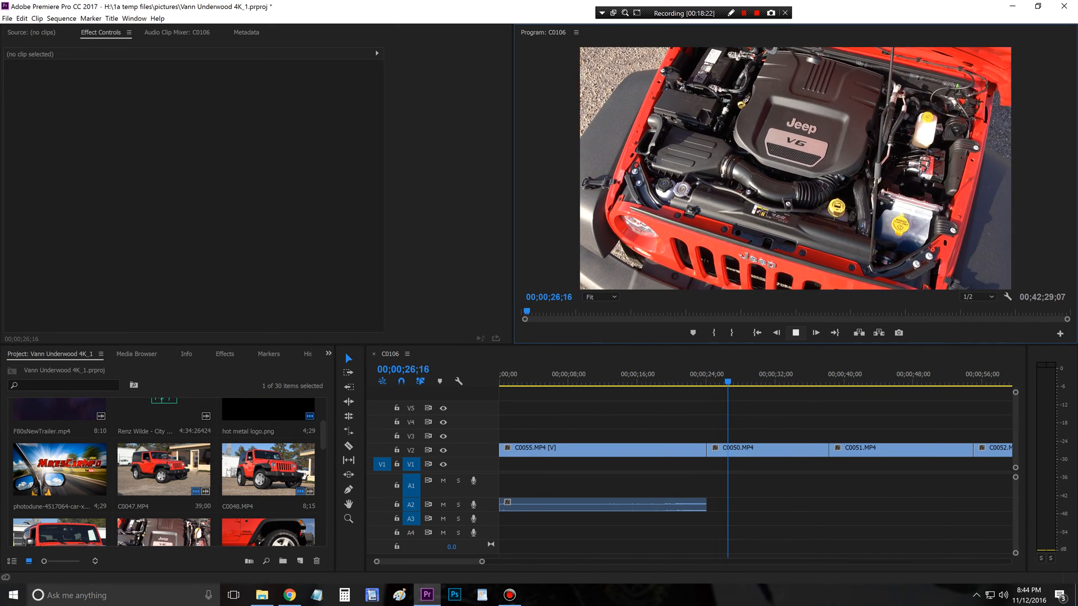
key("space")
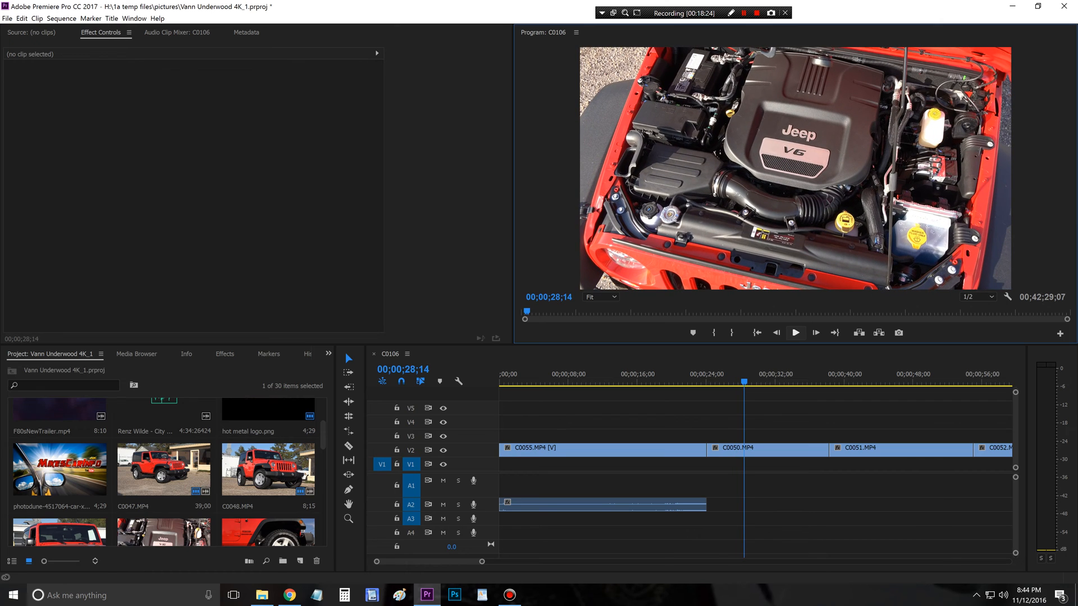
left_click_drag(829, 449, 743, 449)
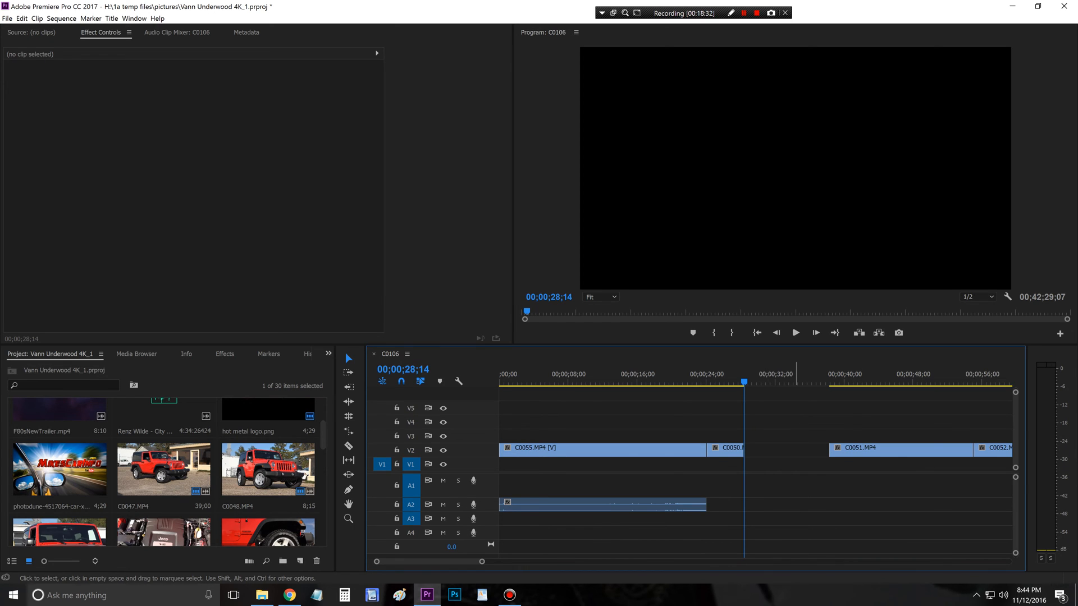
Step: Close the gap before C0051.MP4 on V2 and cut its opening up to 00;00;33;24, placing it directly after C0050.MP4
left_click(795, 451)
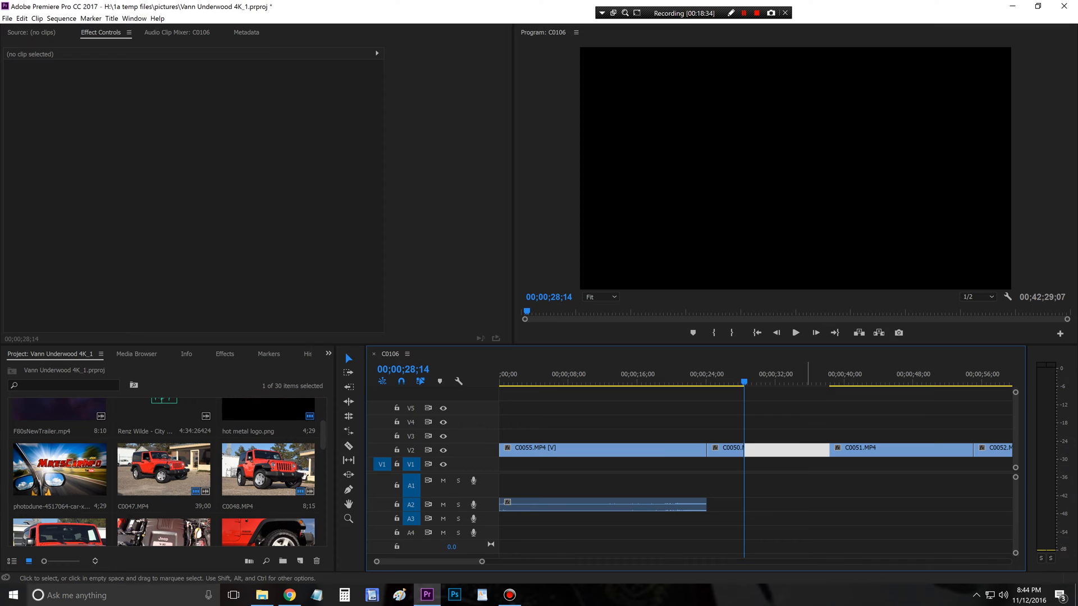
key("Delete")
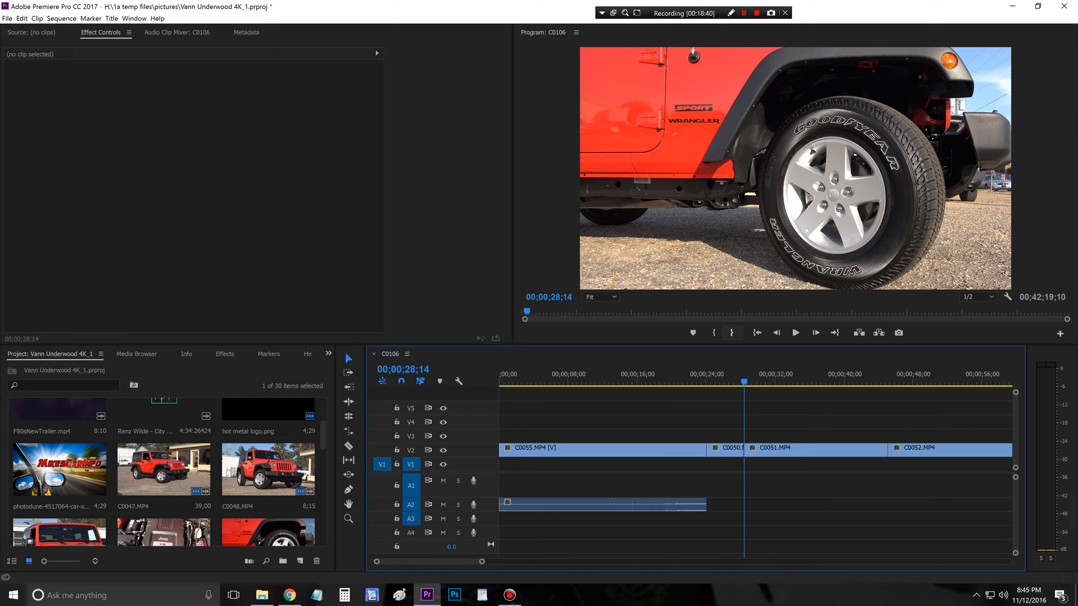
left_click(795, 332)
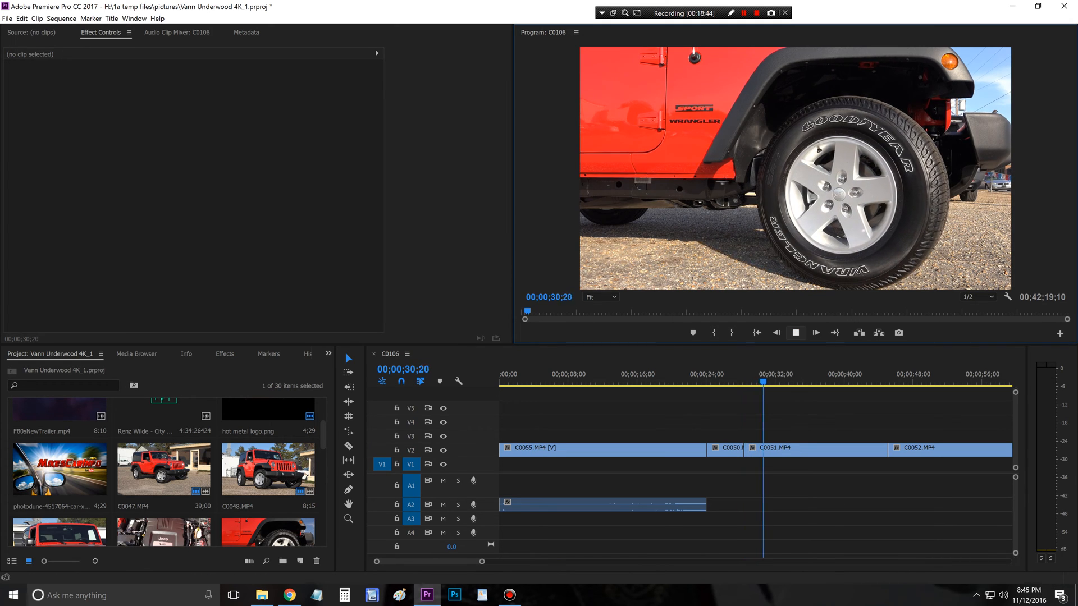
key("space")
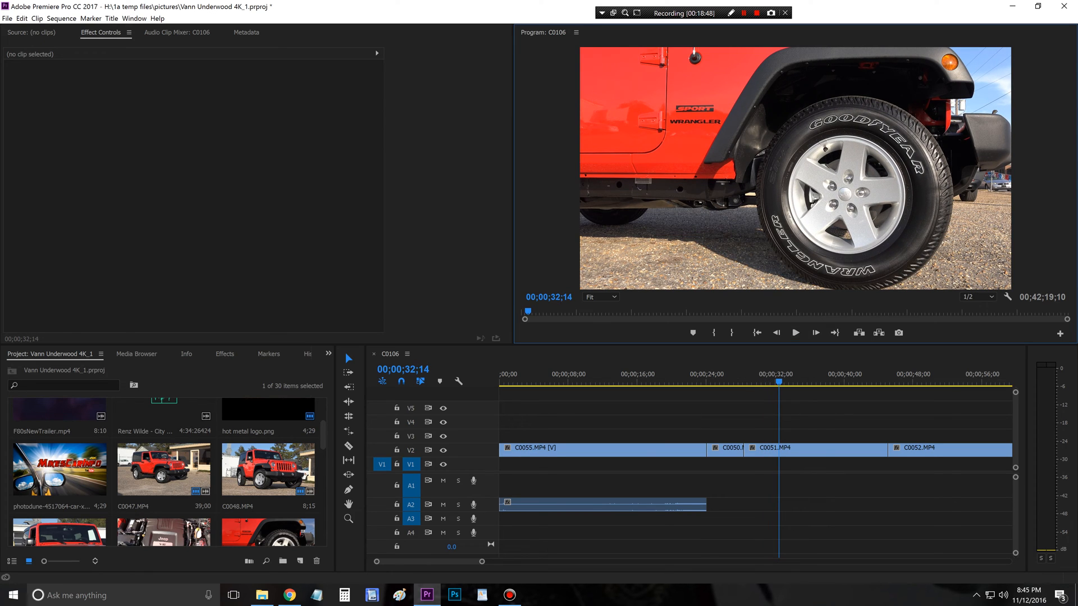
left_click_drag(778, 382, 791, 382)
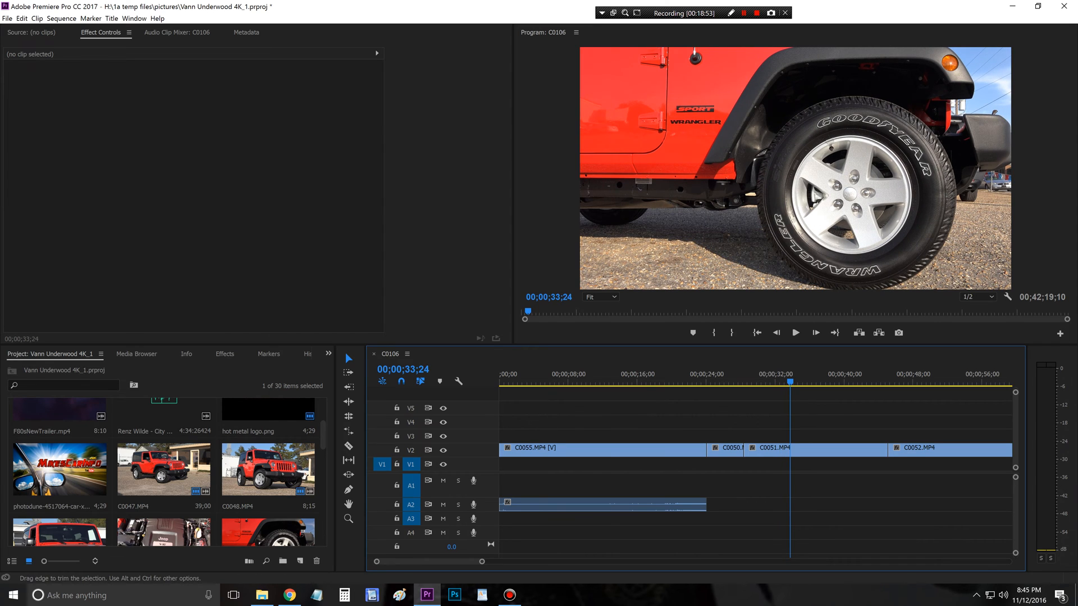
left_click_drag(745, 449, 781, 450)
Step: Play C0051.MP4 from its start, trim its end to 00;00;32;11 and close the gap before C0052.MP4
key("Up")
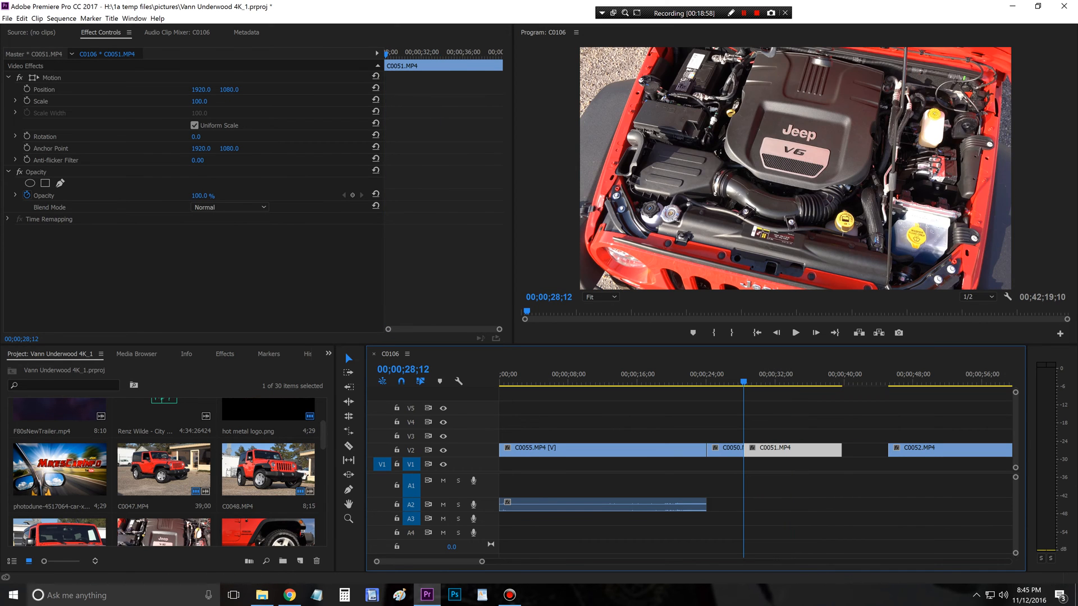
left_click(795, 332)
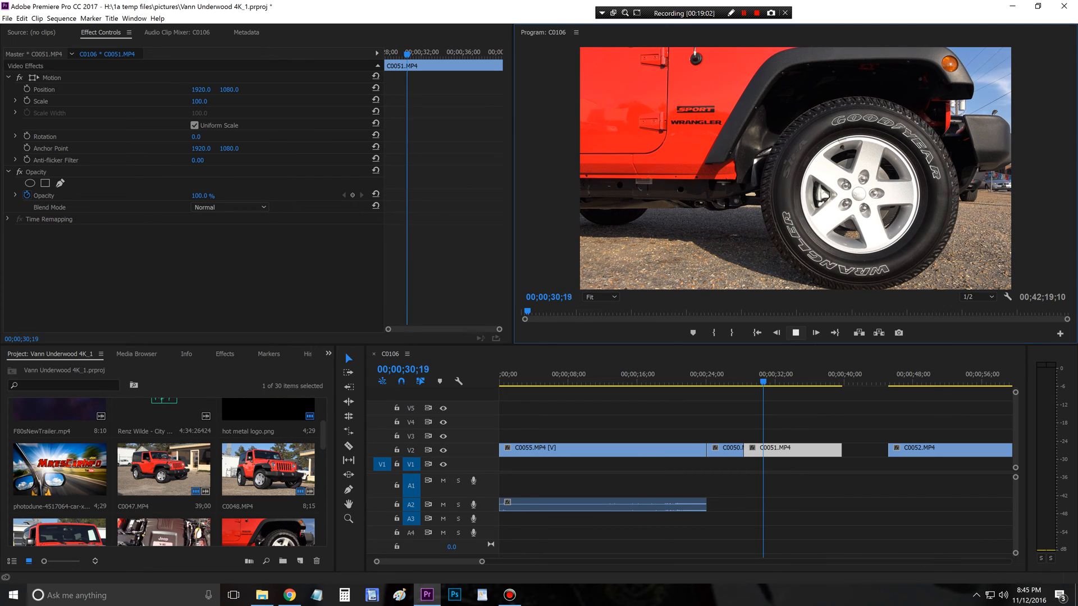
key("space")
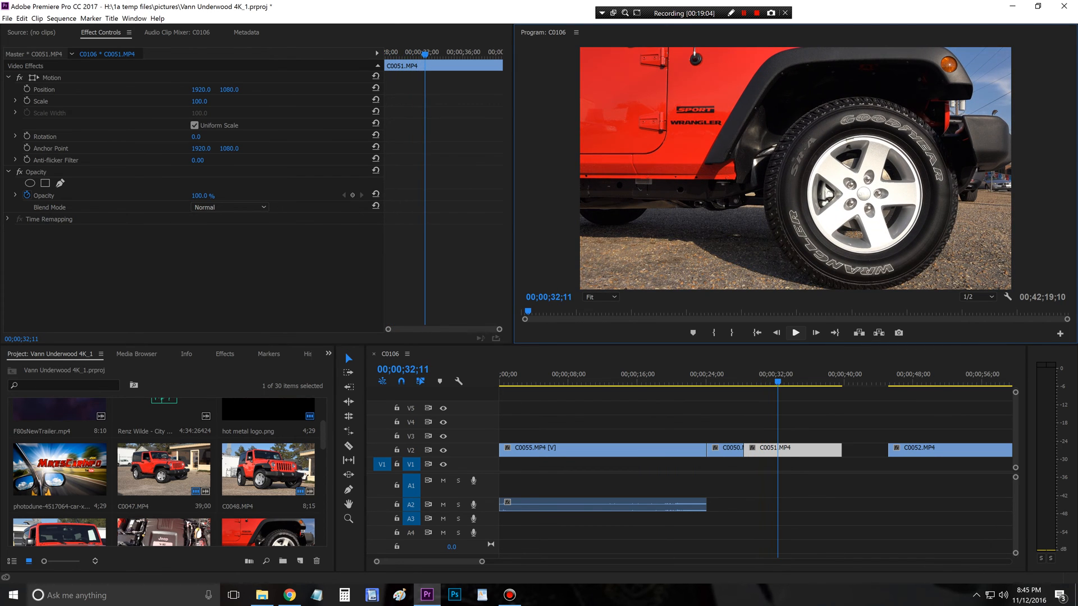
left_click_drag(841, 449, 777, 449)
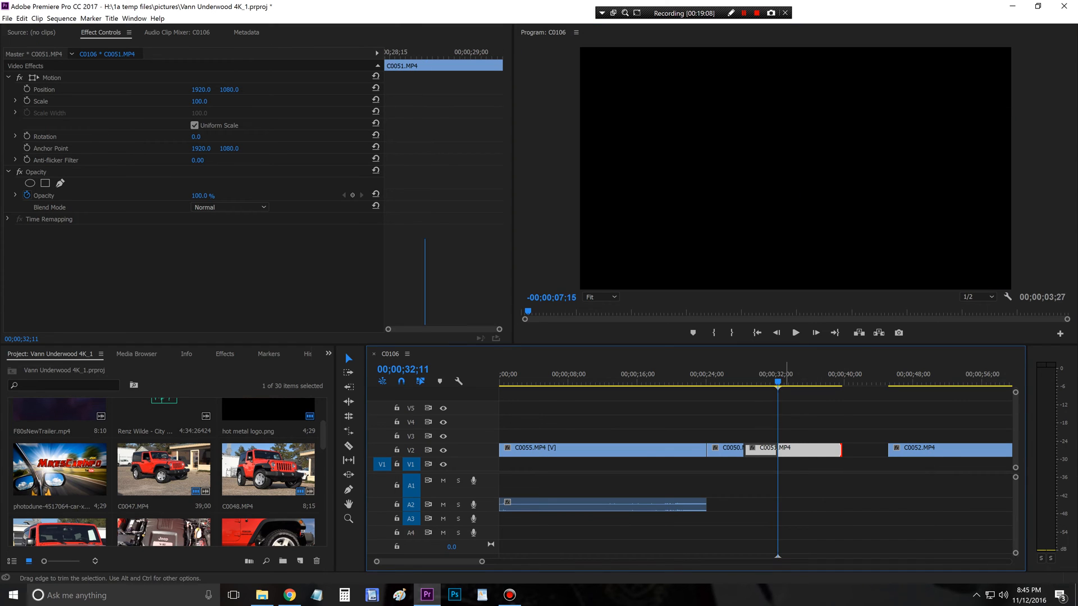
left_click(796, 450)
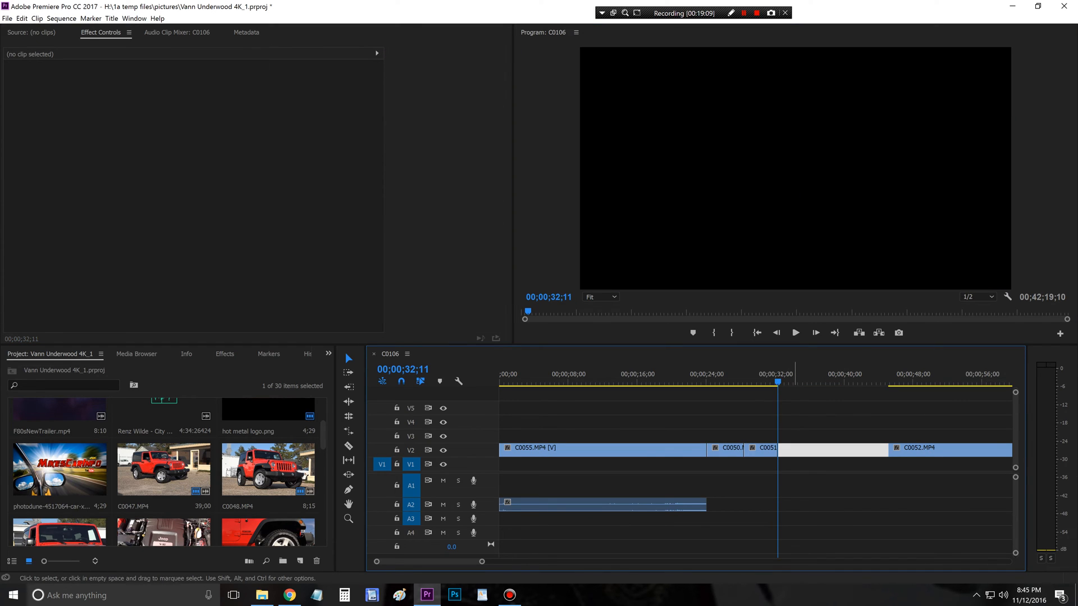
key("Delete")
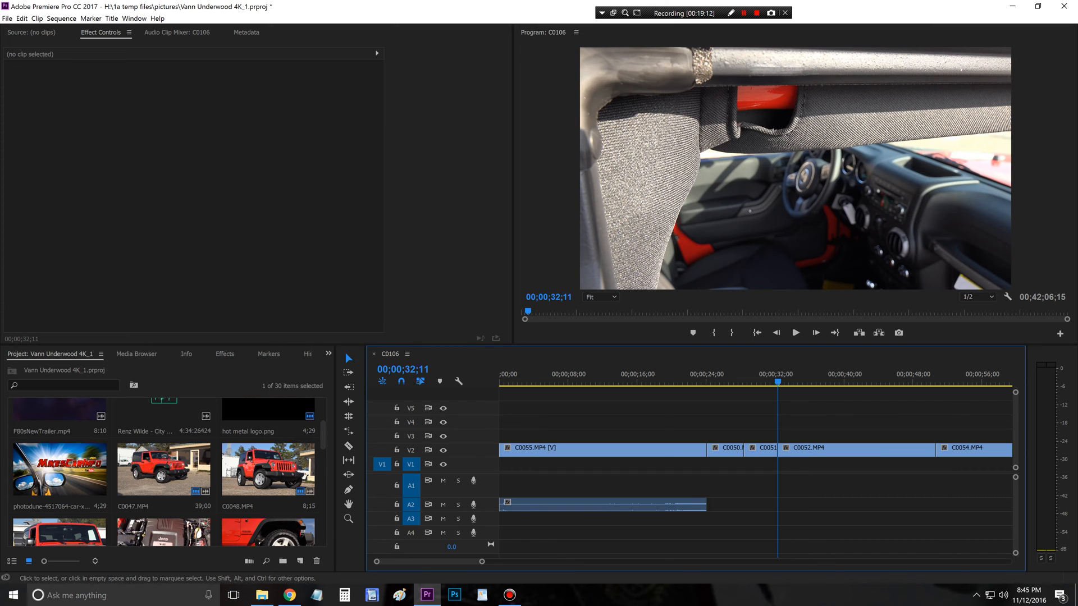
Step: Play C0052.MP4, trim its end to 00;00;36;15 and close the gap before C0054.MP4 on V2
key("space")
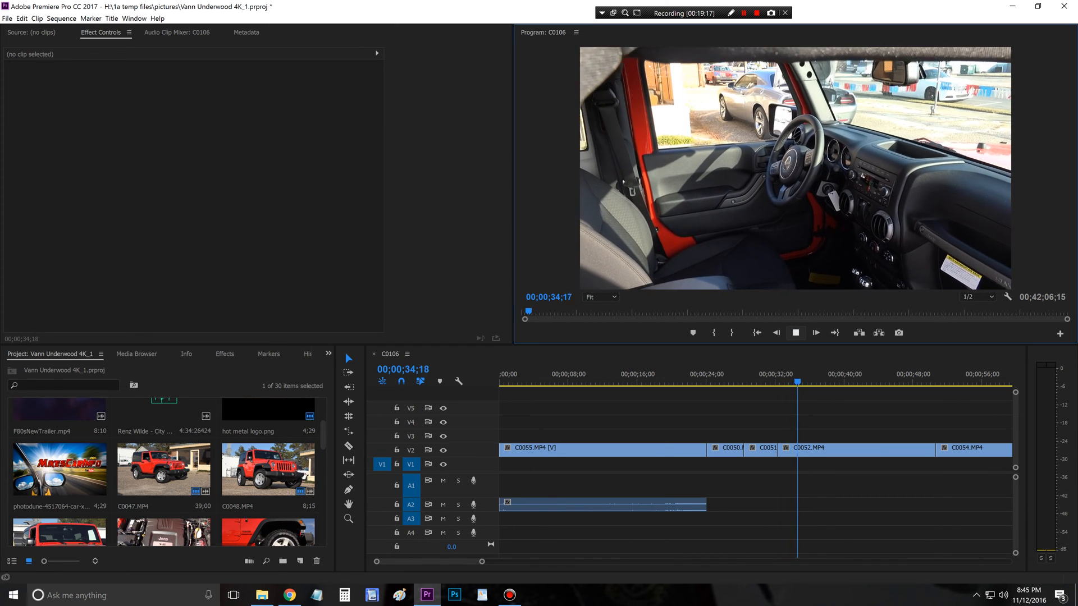
key("space")
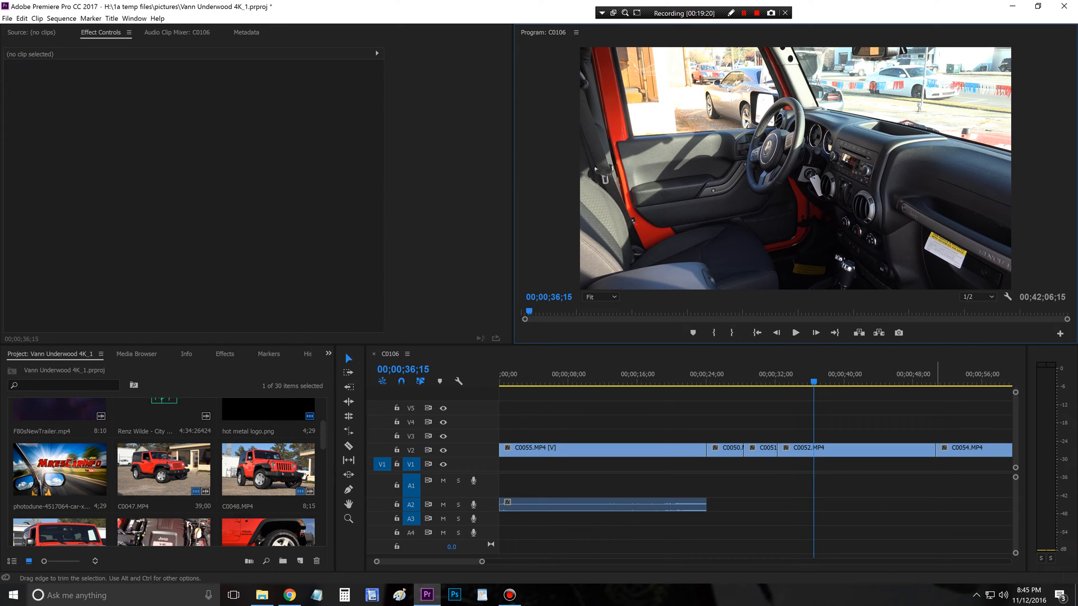
left_click_drag(935, 448, 817, 448)
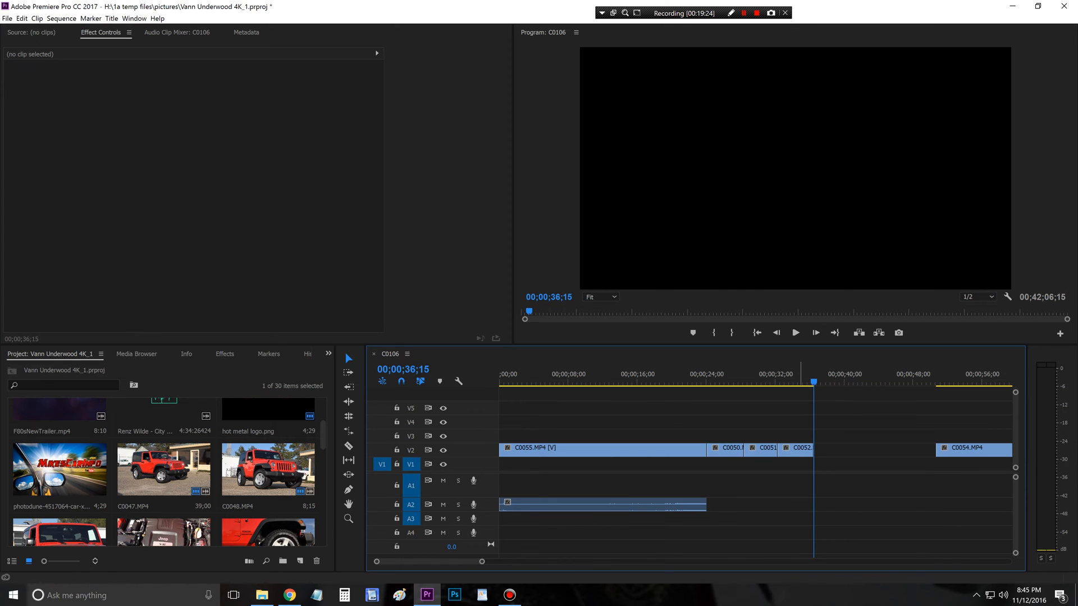
mouse_move(812, 382)
left_mouse_down()
mouse_move(726, 382)
mouse_move(799, 382)
left_mouse_up()
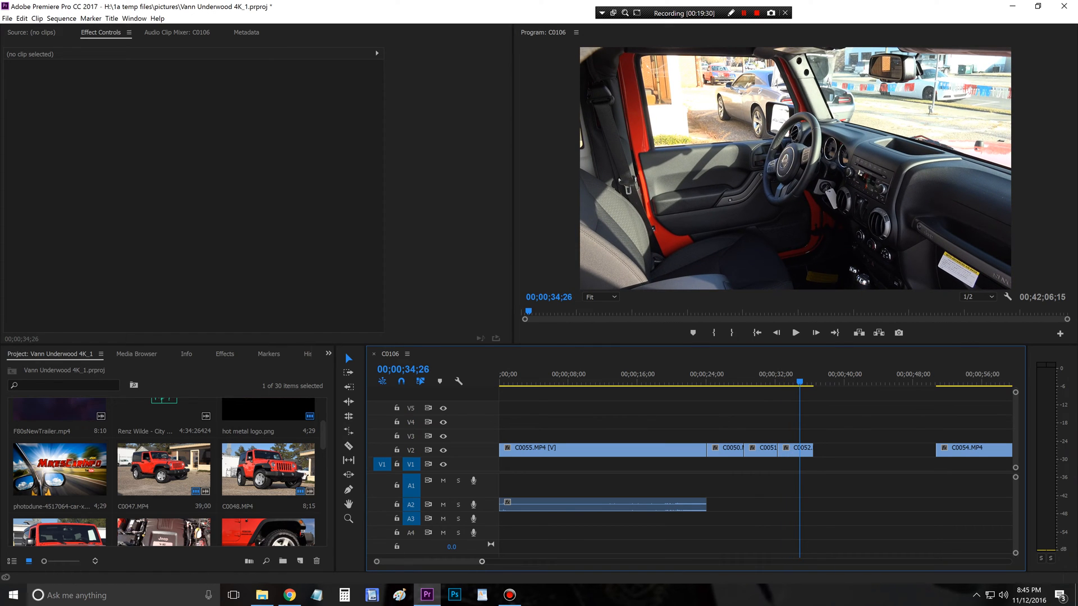
left_click_drag(482, 561, 498, 561)
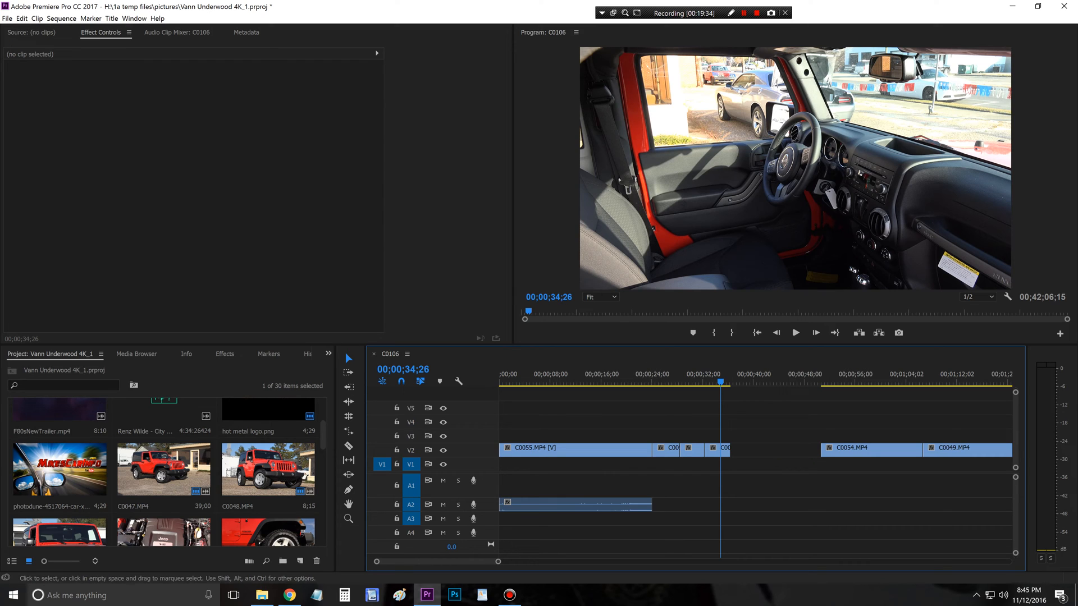
left_click(781, 450)
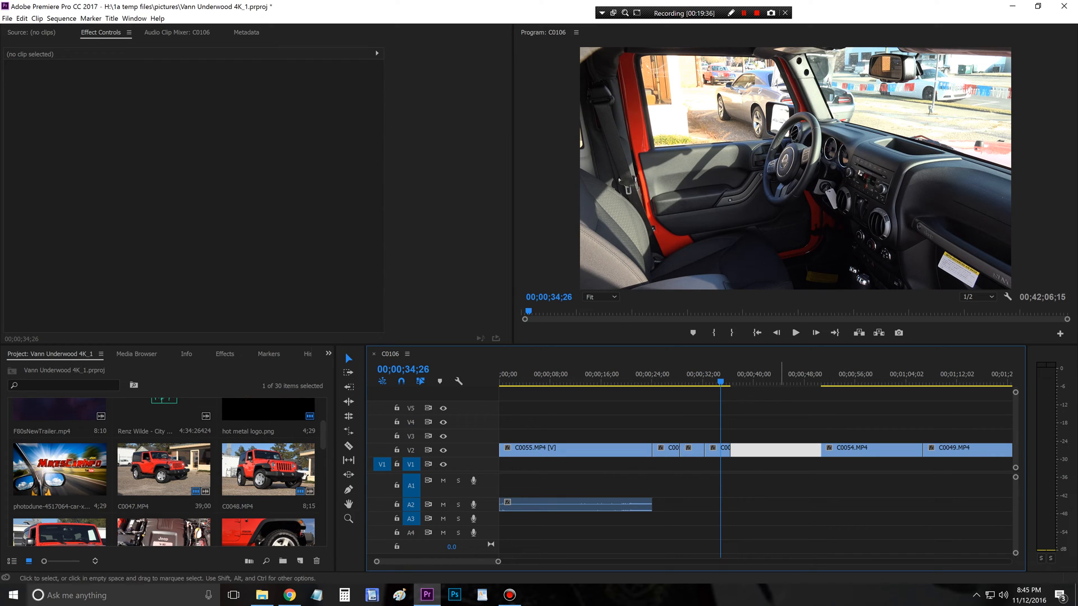
key("Delete")
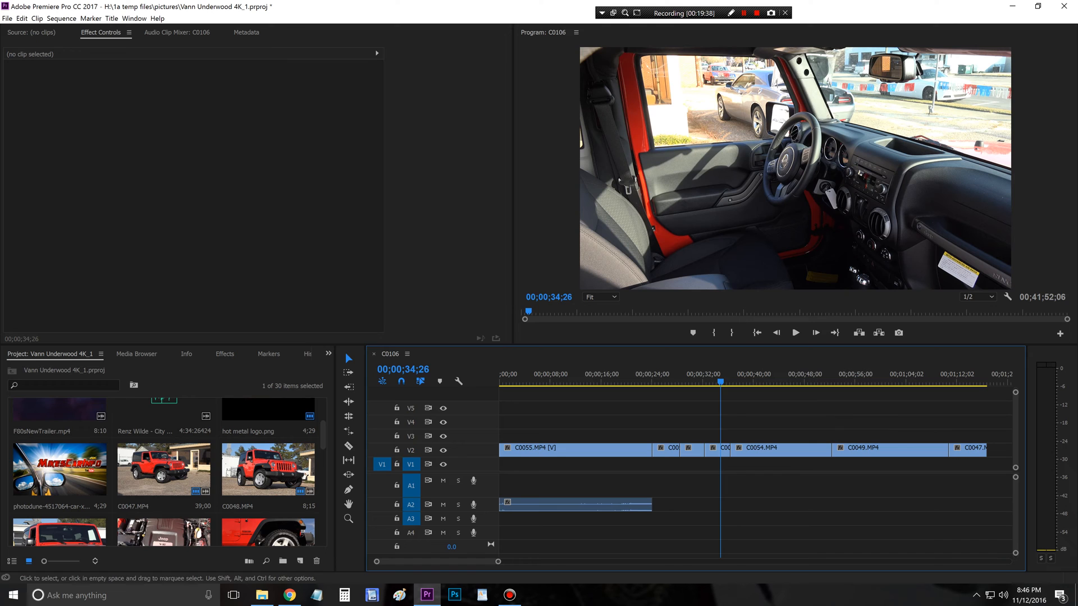
Step: Play C0054.MP4 from its start and cut its opening up to 00;00;39;09, placing it directly after C0052.MP4
key("Down")
left_click_drag(735, 382, 730, 382)
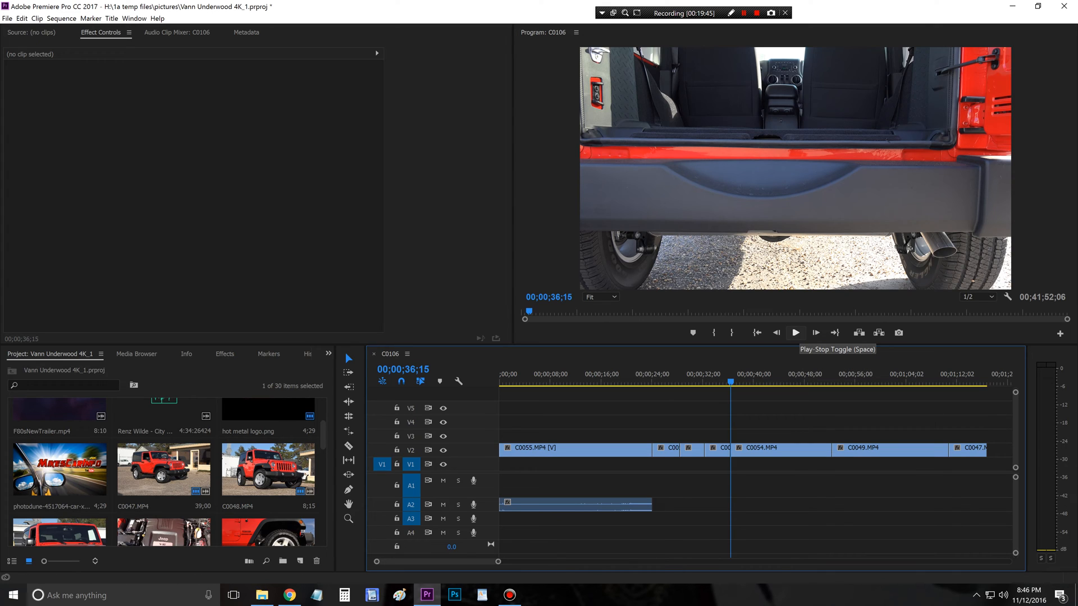
left_click(796, 333)
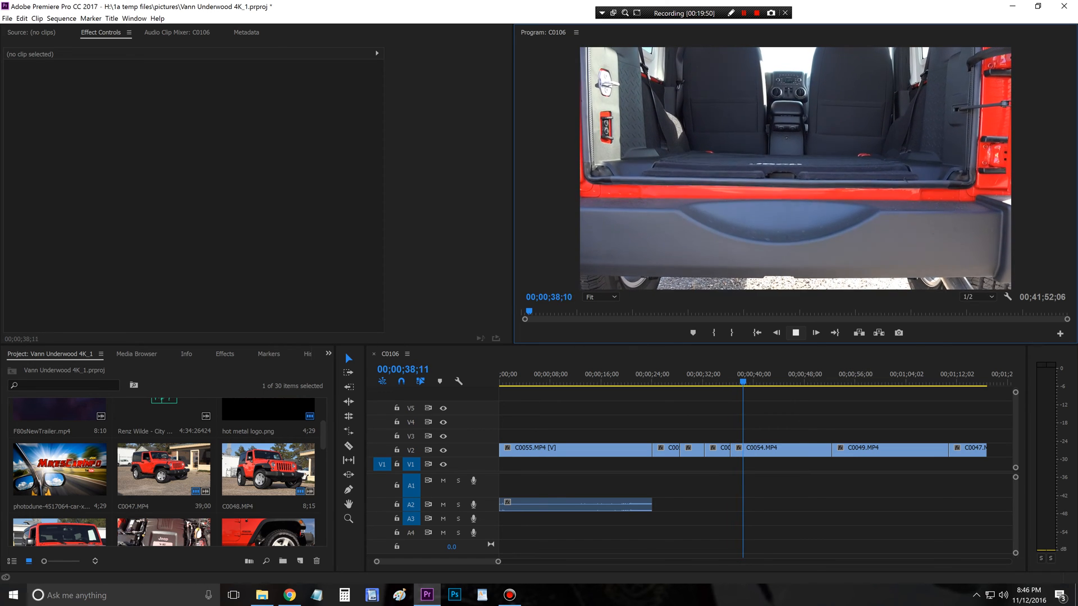
key("space")
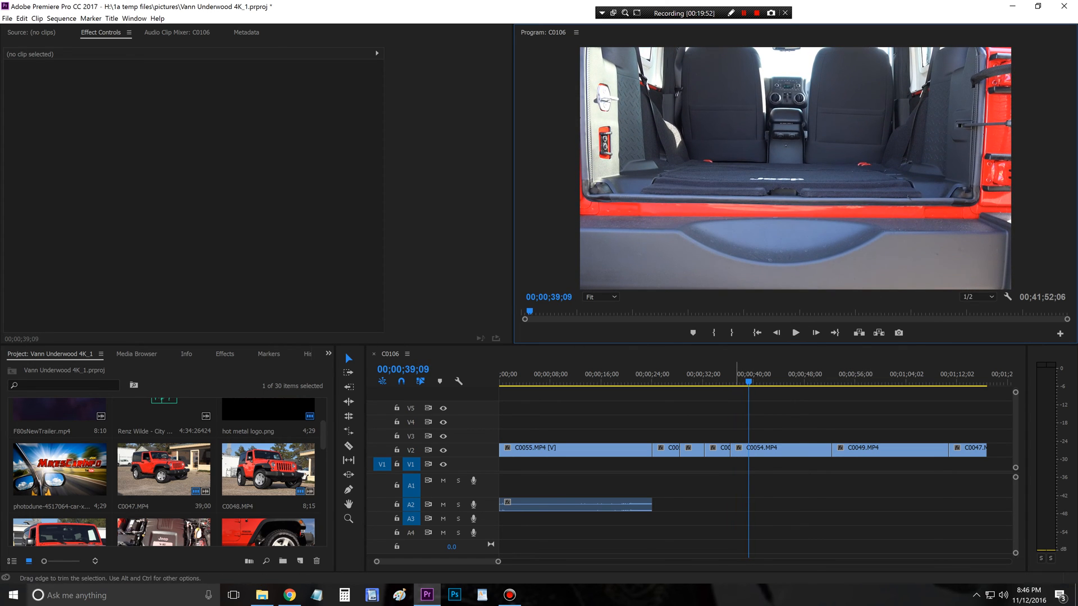
left_click_drag(734, 450, 759, 450)
Step: Play the shortened C0054.MP4, trim its end to 00;00;40;09 and close the gap before C0049.MP4
left_click_drag(729, 378, 729, 378)
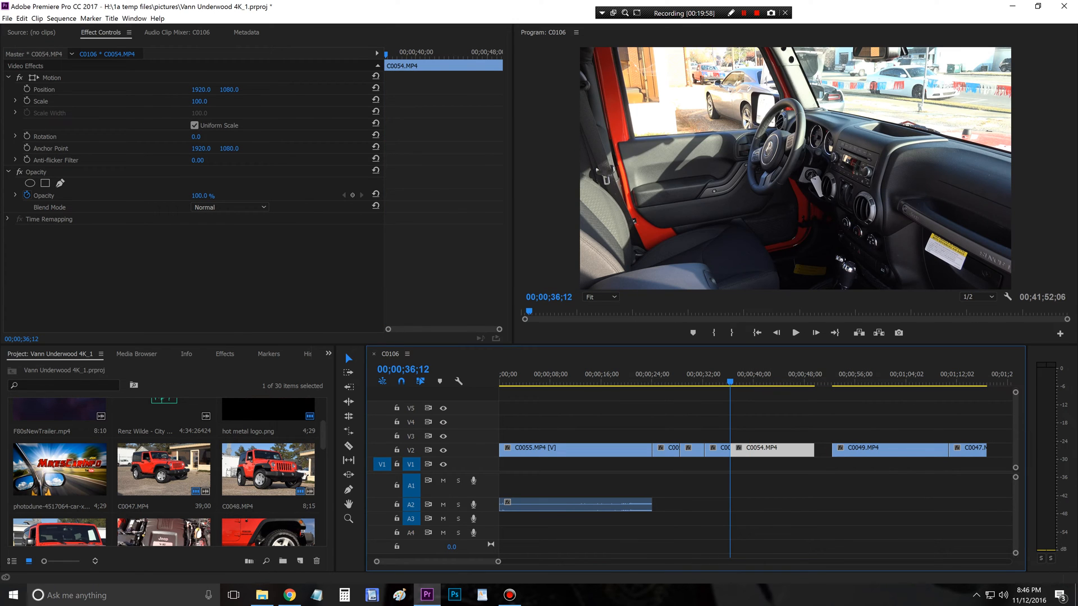
left_click(796, 333)
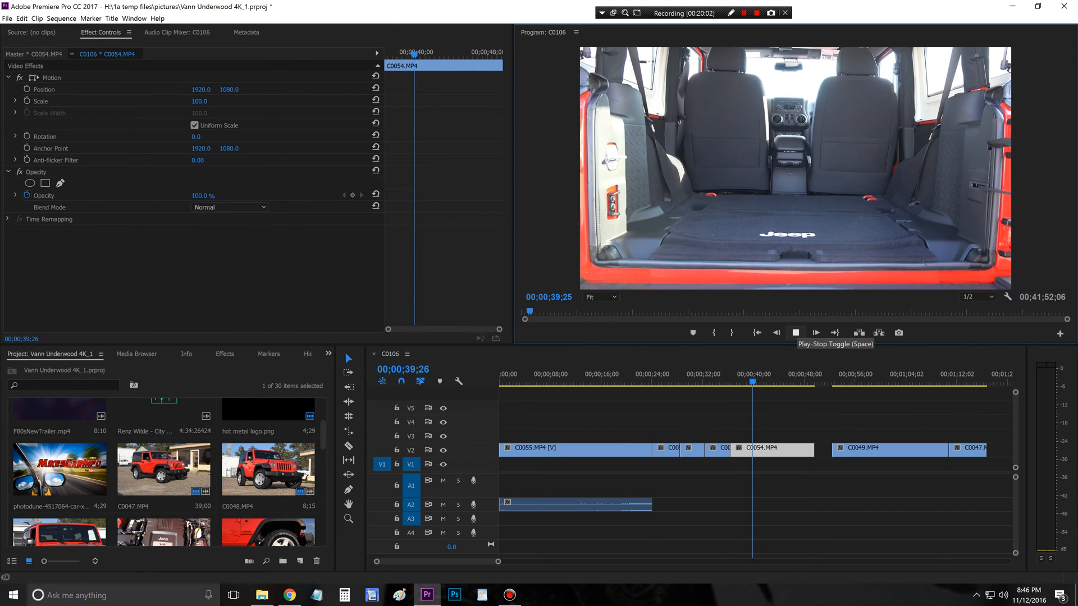
left_click(795, 333)
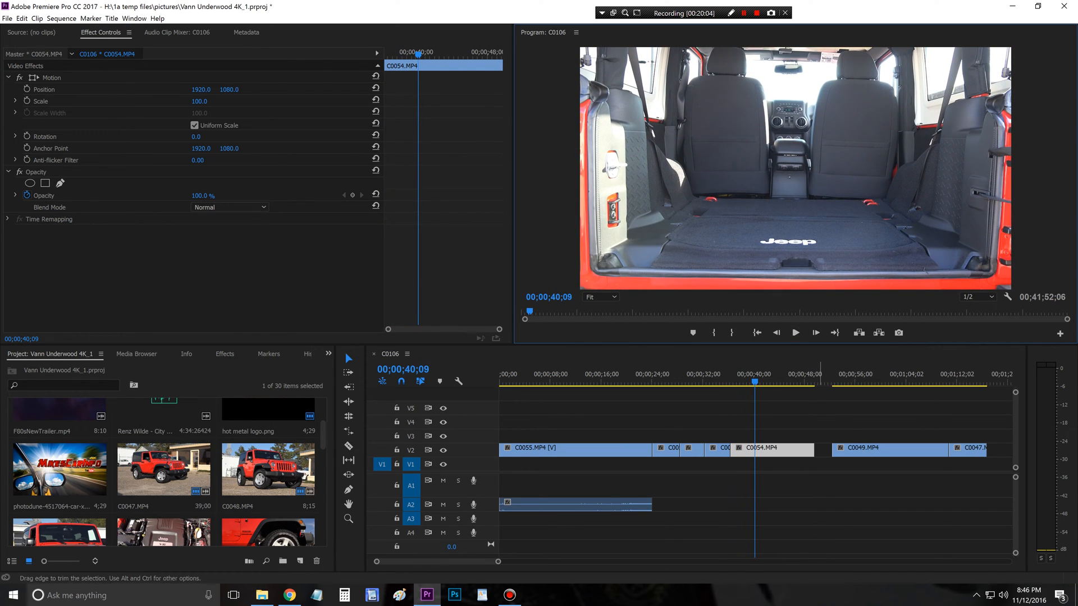
left_click_drag(814, 450, 754, 450)
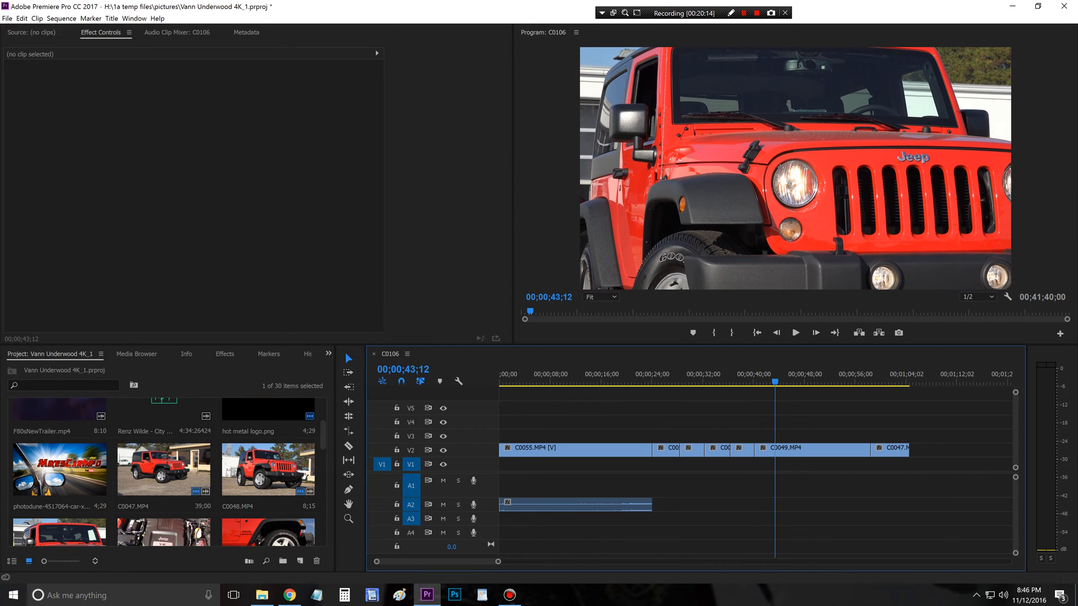
Step: Cut the opening of C0049.MP4 up to 00;00;43;17 and place the clip directly after C0054.MP4 on V2
key("Left")
key("Left")
key("Left")
key("Left")
key("Left")
key("Left")
key("Left")
key("Left")
key("space")
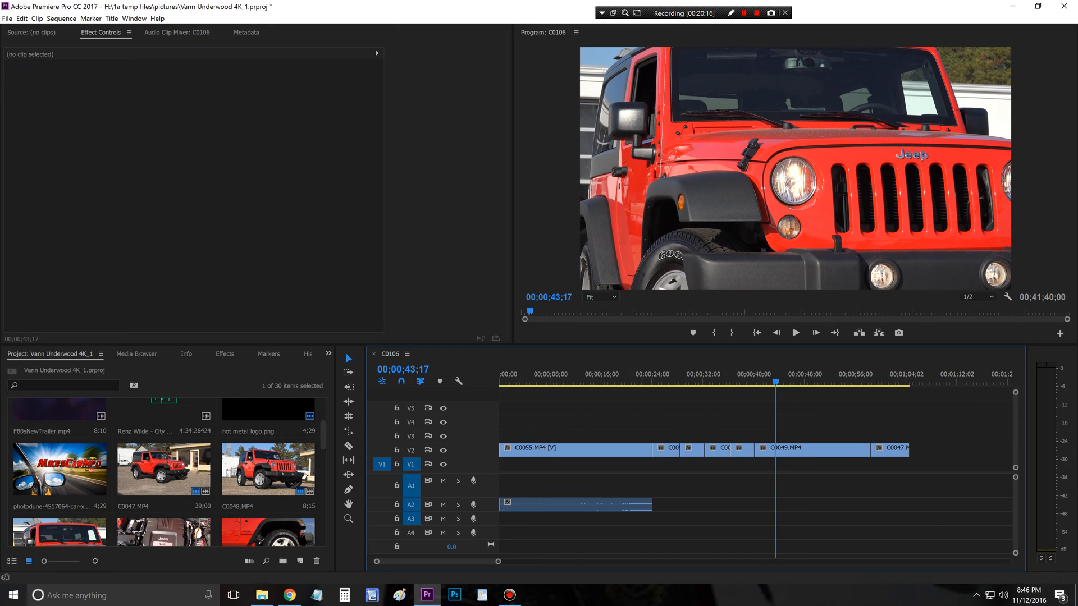
left_click_drag(755, 449, 781, 451)
Step: Play C0049.MP4 from its start, trim its end to 00;00;44;16 and close the gap before C0047.MP4
left_click_drag(757, 381, 754, 382)
key("space")
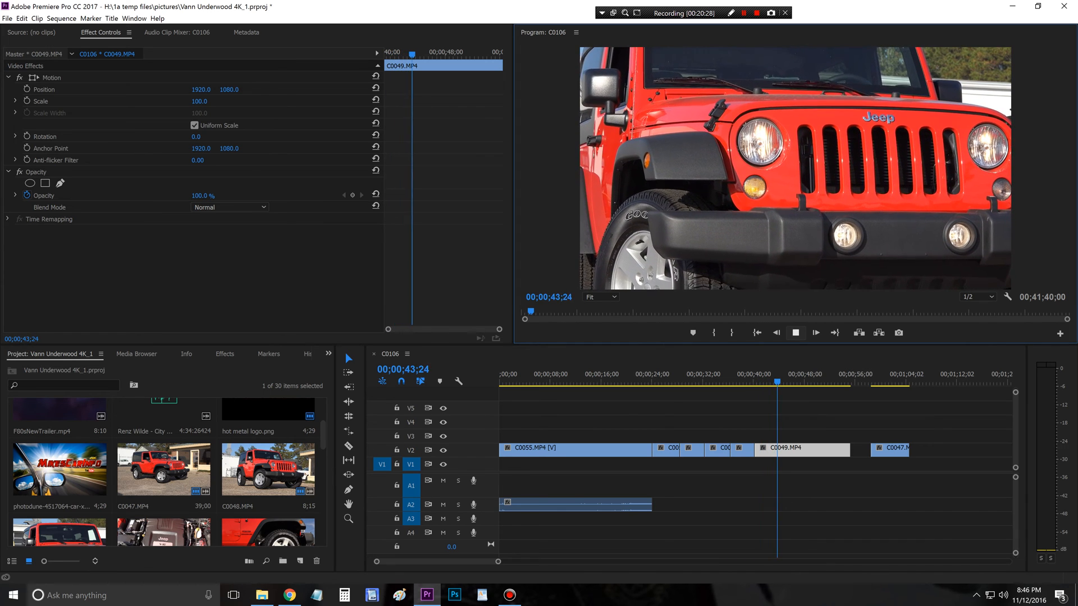
key("space")
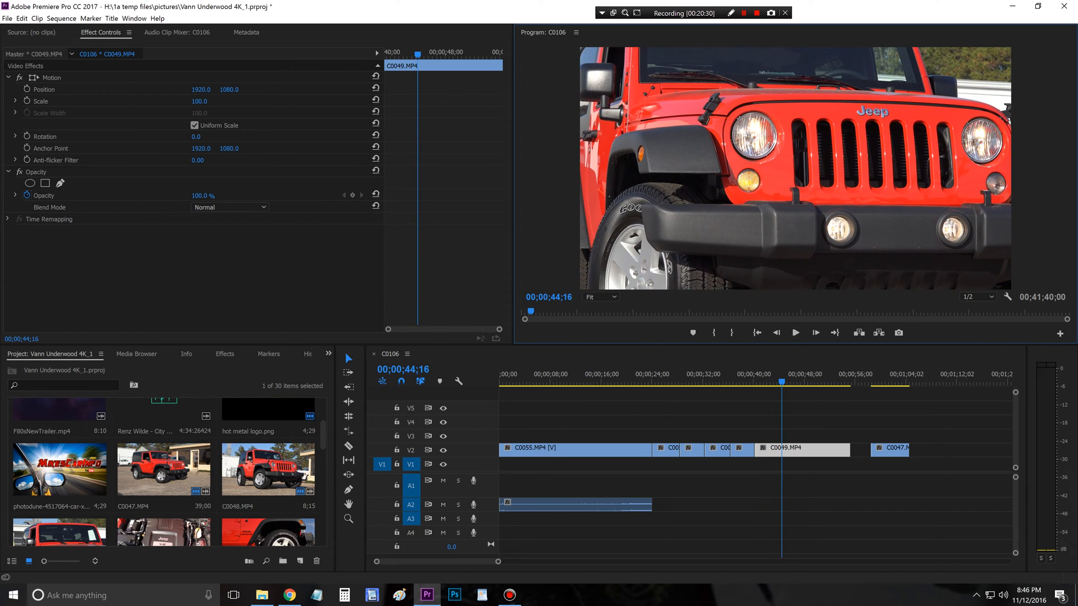
left_click_drag(849, 451, 782, 451)
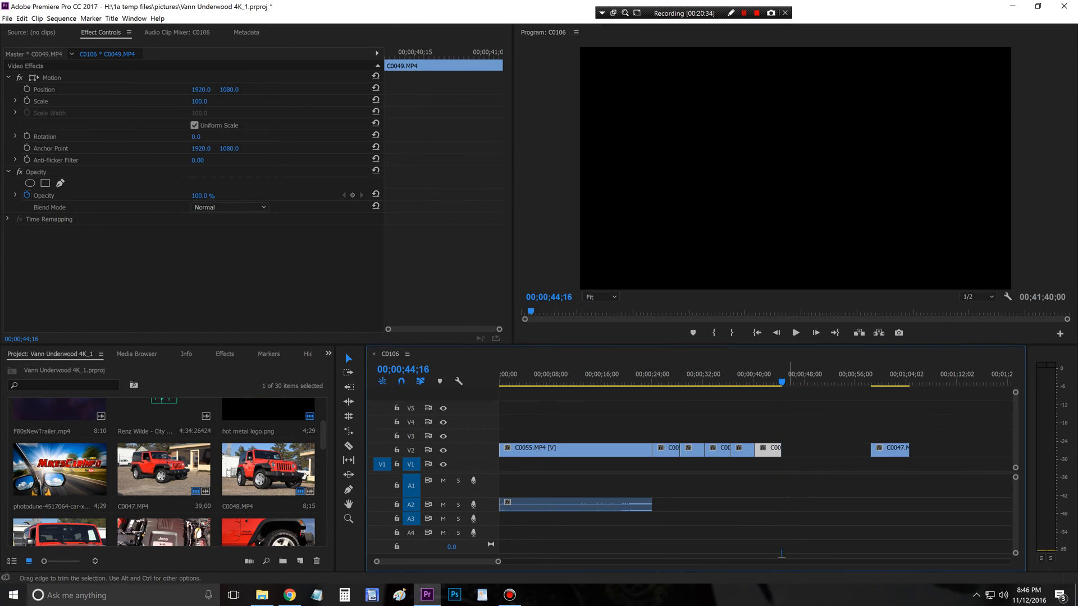
left_click(813, 450)
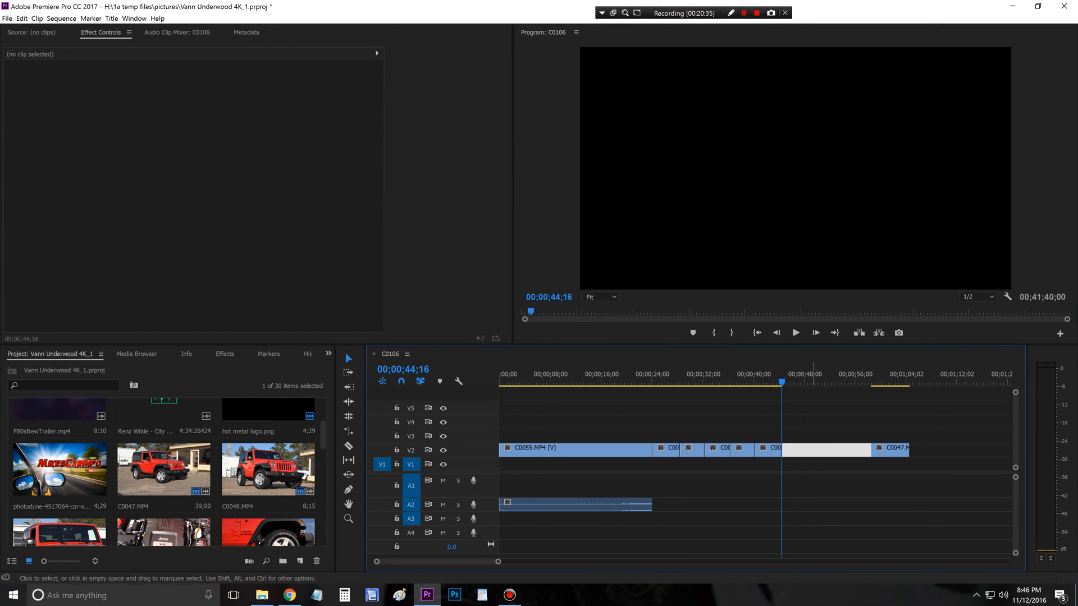
key("Delete")
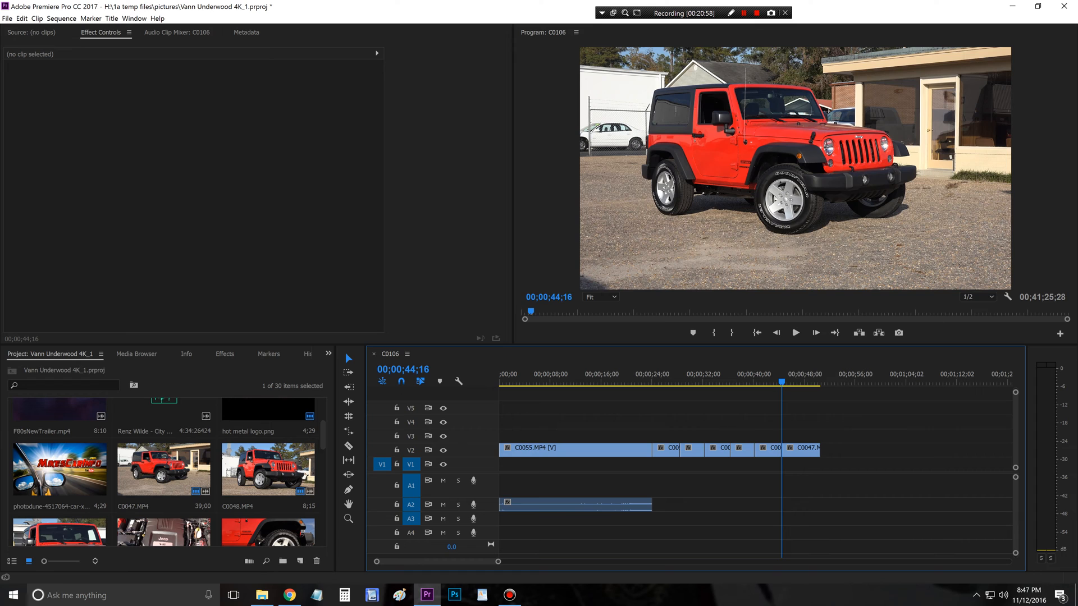
Step: Play C0047.MP4 through to its end and extend hot metal logo.png on V5 back to the start of the sequence
left_click(795, 333)
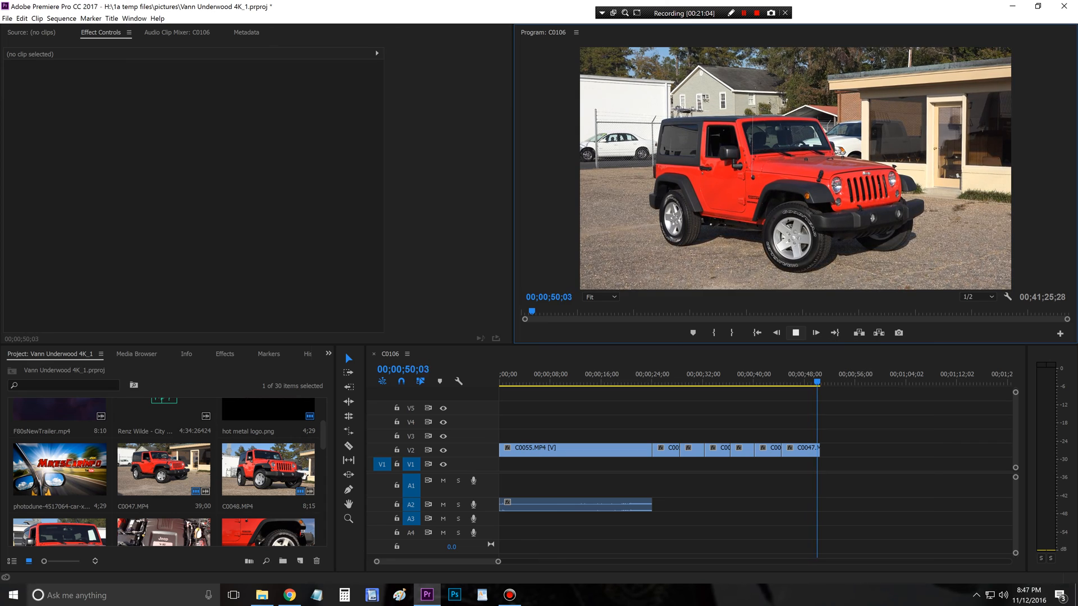
left_click(795, 333)
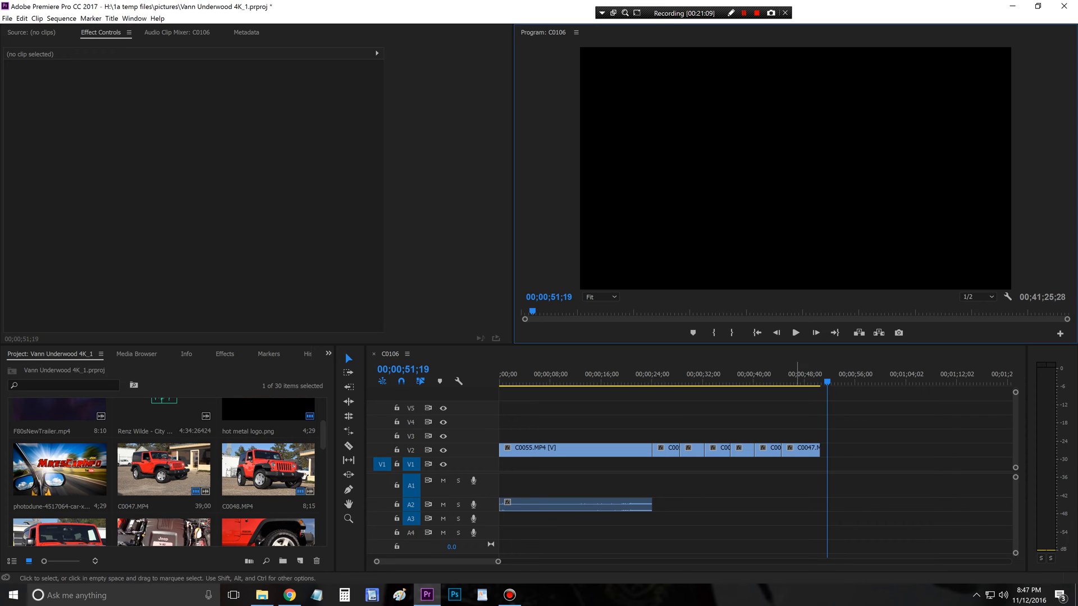
left_click(498, 561)
left_click_drag(498, 562, 565, 561)
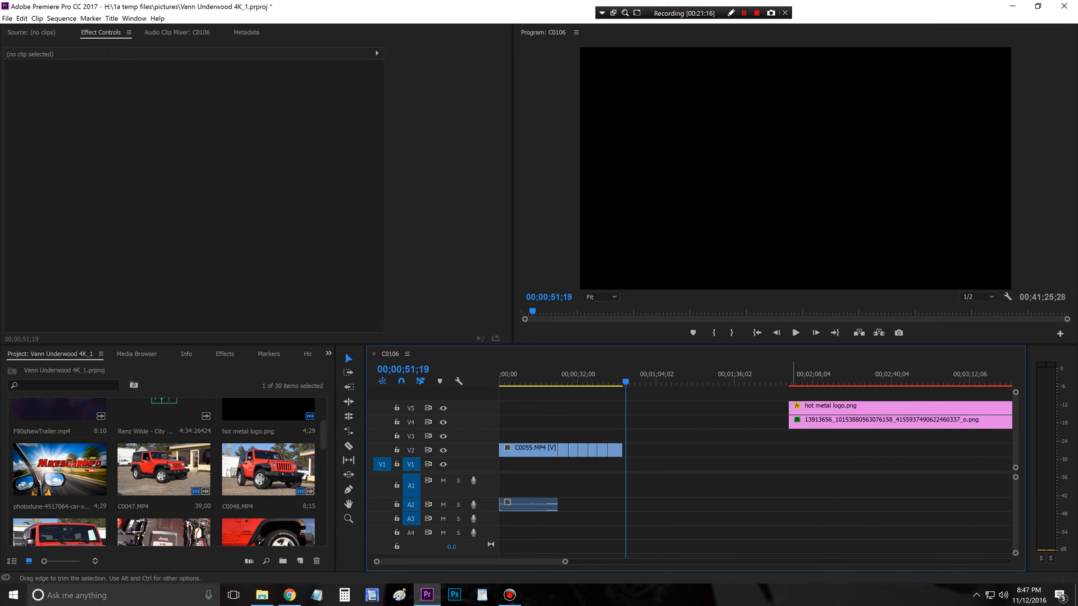
left_click_drag(790, 406, 499, 408)
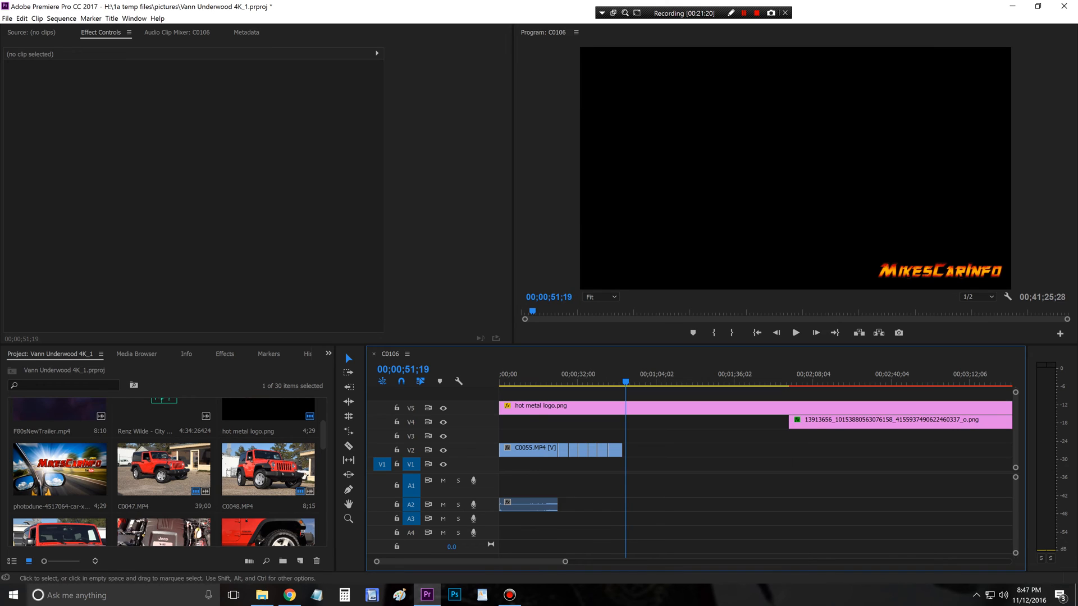
Step: Extend the start of the logo PNG on V4 back to about 00;01;04;00 and scrub through the intro clips to 00;00;22;25
left_click_drag(789, 421, 656, 421)
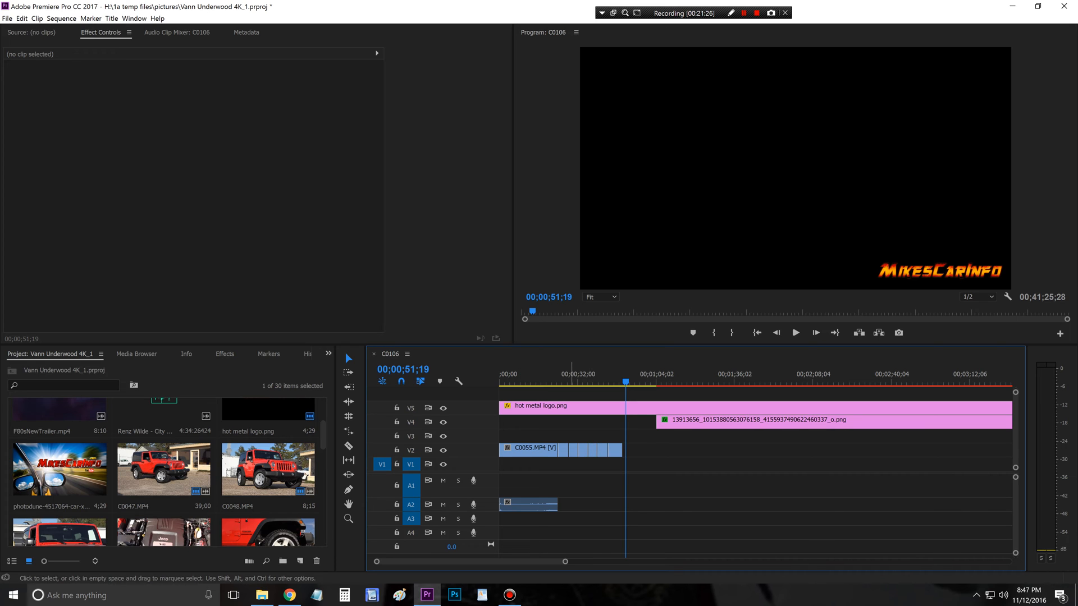
left_click_drag(565, 561, 525, 562)
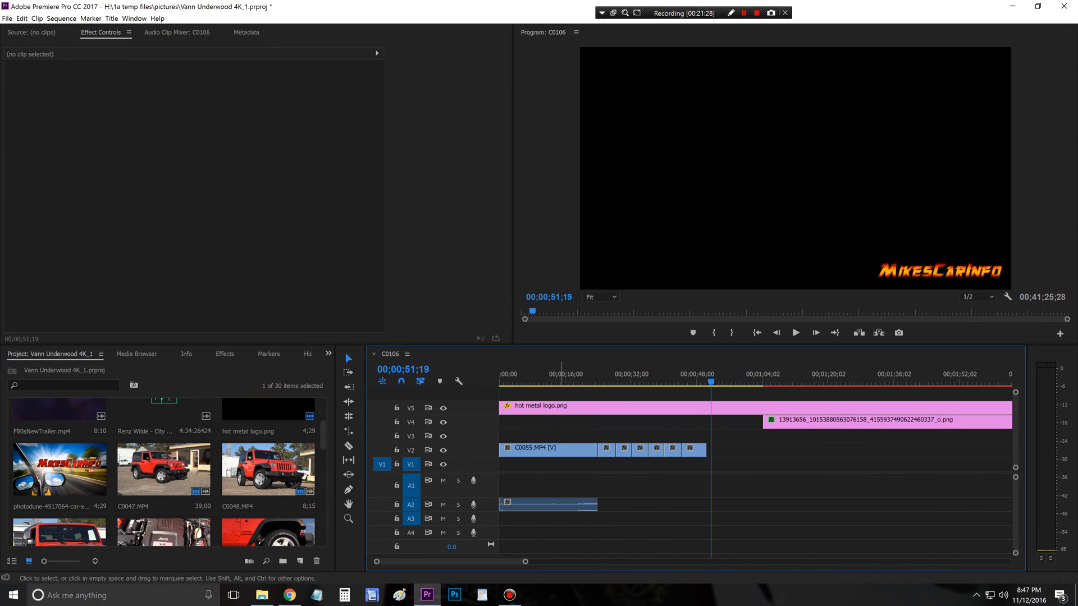
left_click_drag(526, 373, 594, 374)
left_click_drag(526, 561, 477, 561)
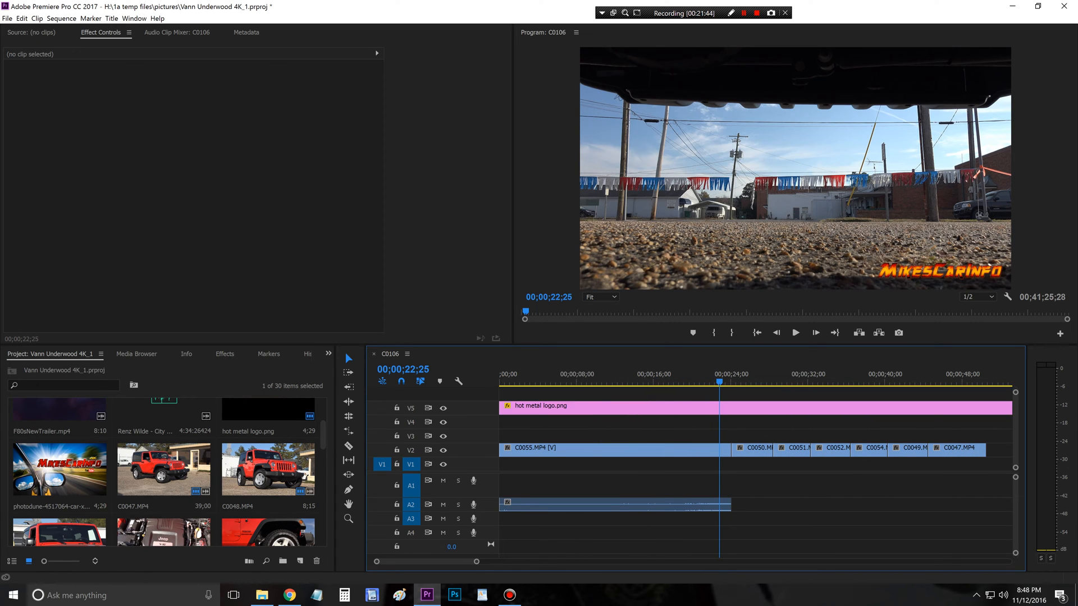
Step: Apply the Exponential Fade audio transition to both the start and the end of the A2 audio clip
left_click(225, 354)
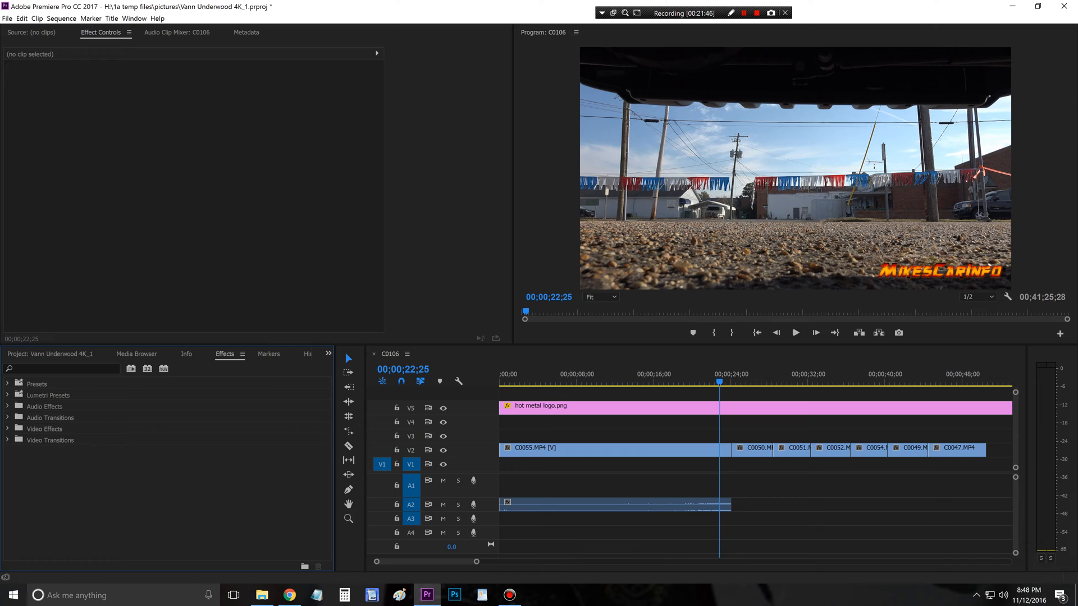
left_click(8, 440)
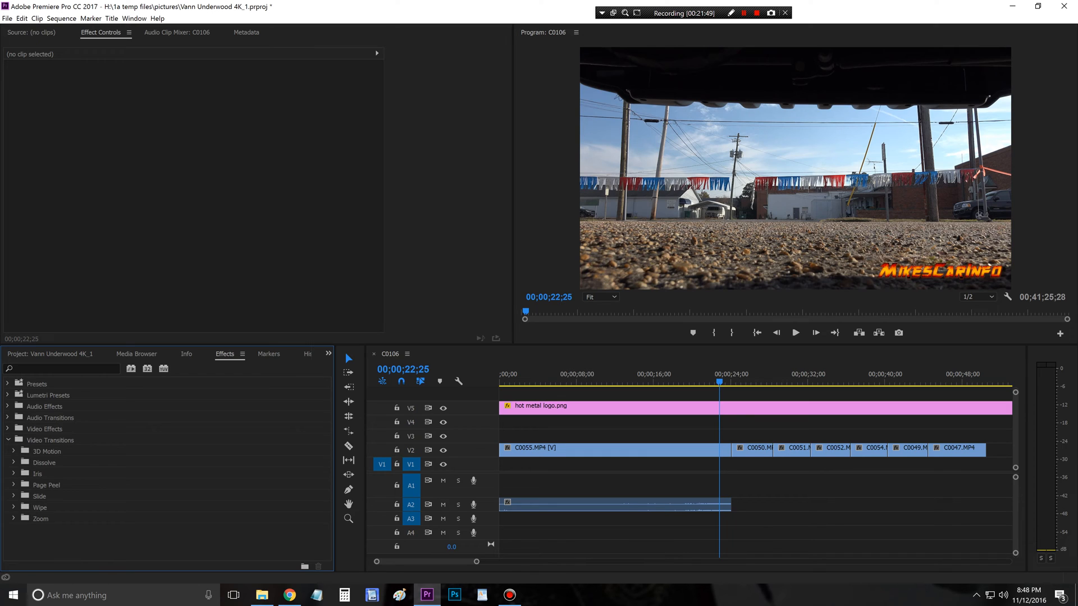
left_click(8, 418)
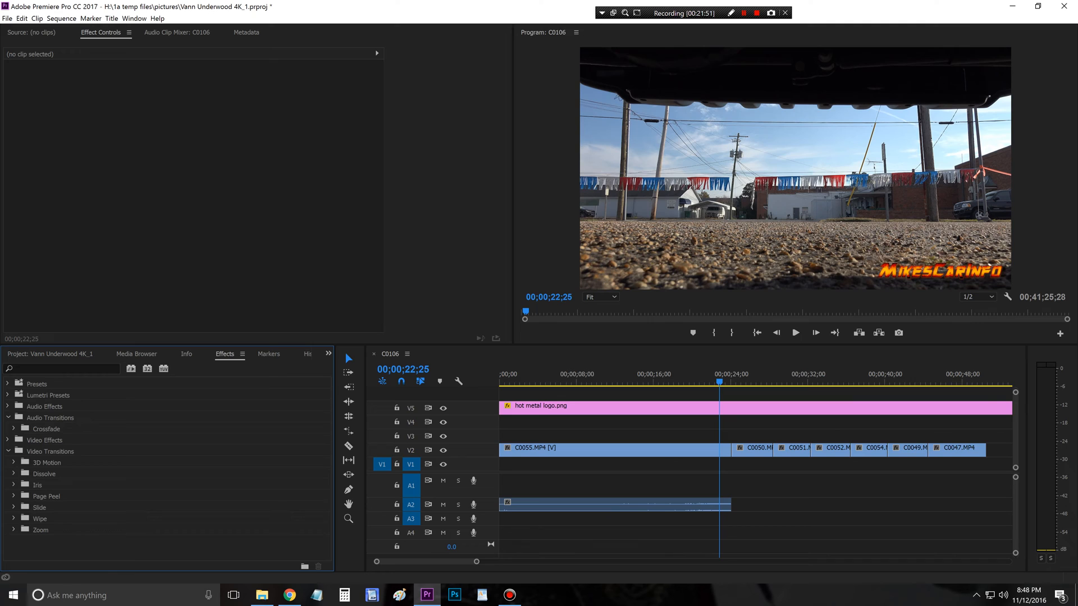
left_click(14, 429)
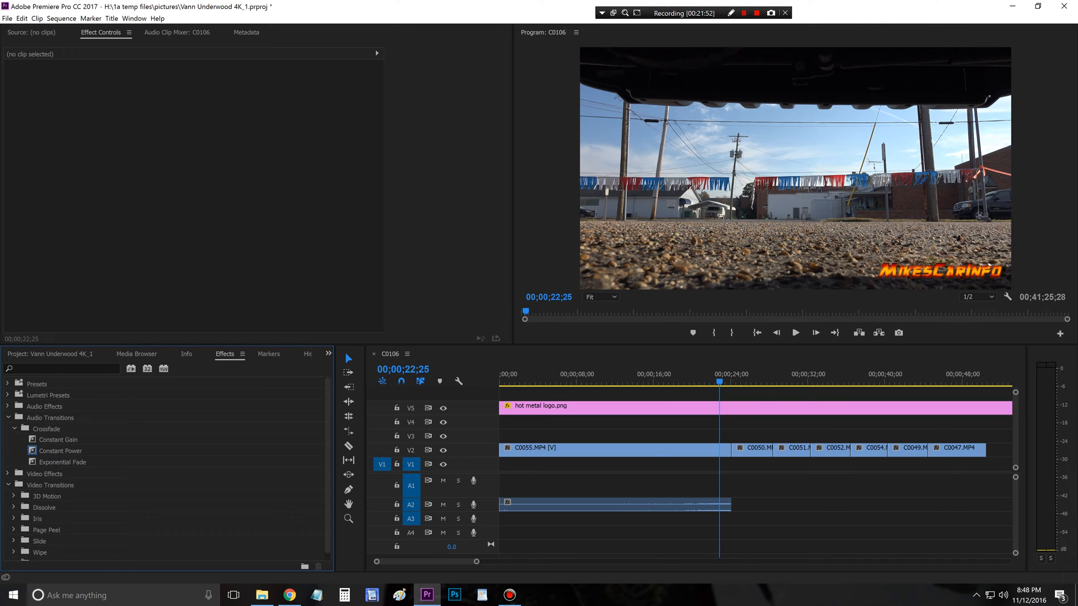
scroll(163, 466, "down", 1)
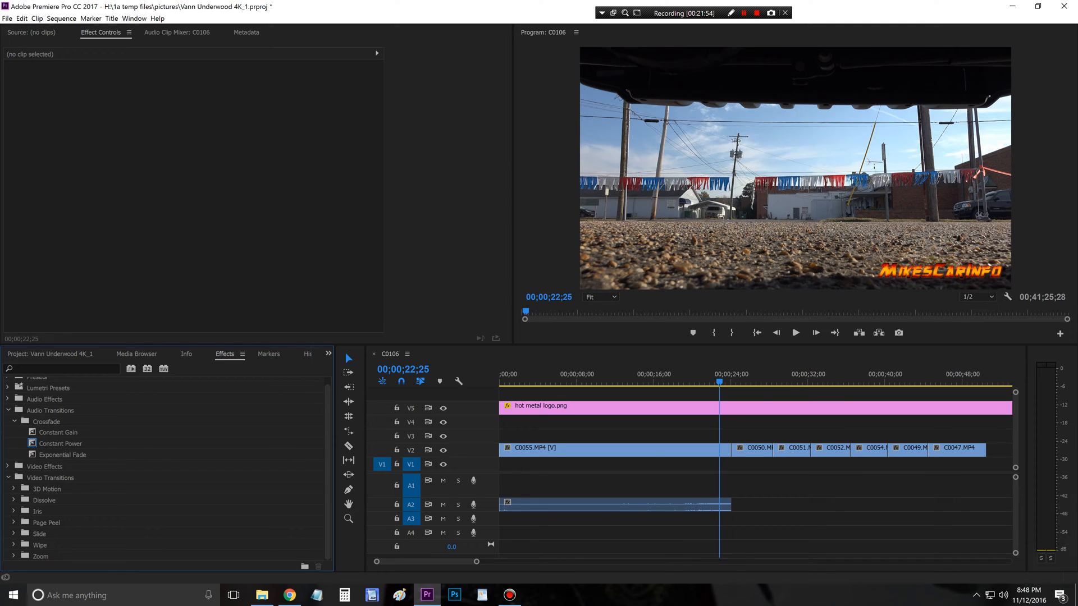
left_click(62, 455)
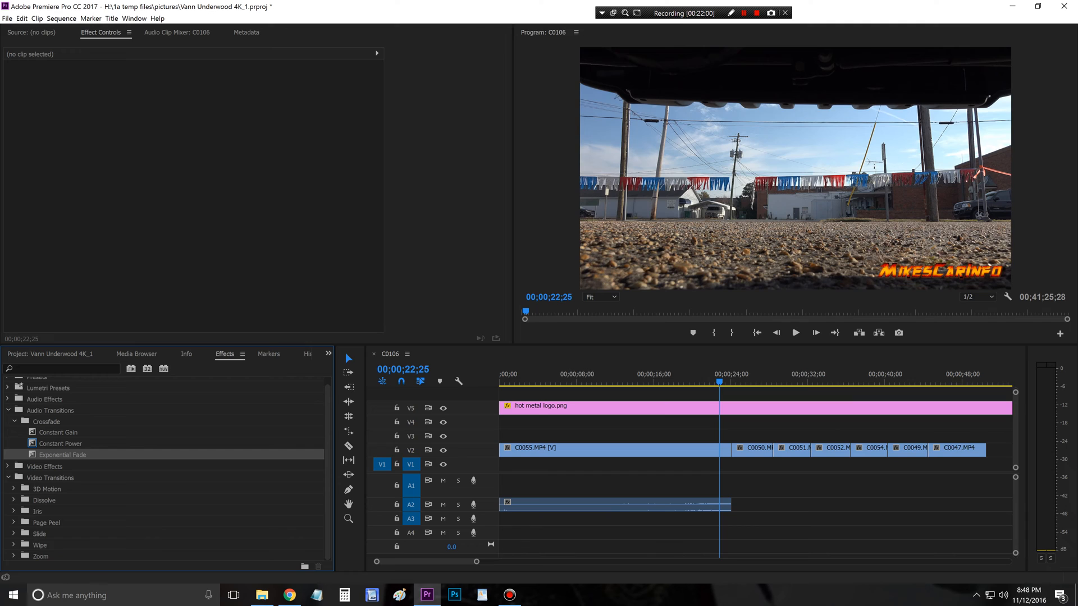
left_click_drag(62, 455, 502, 506)
left_click_drag(62, 456, 727, 505)
Step: Add a Cross Dissolve to the start of C0055.MP4 on V2 and play the sequence opening to check it
left_click(14, 499)
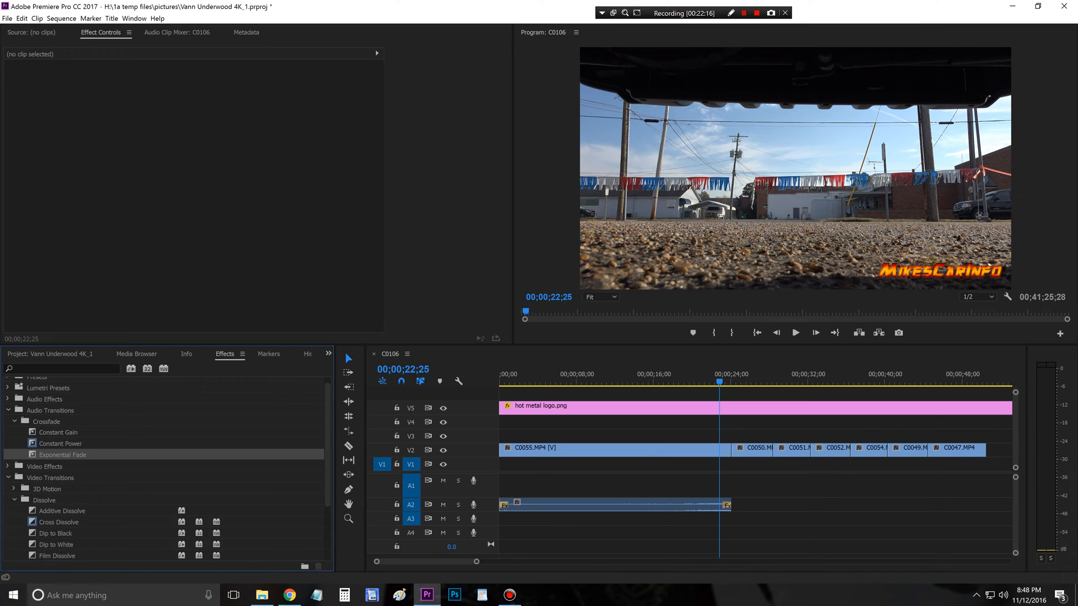
scroll(163, 465, "down", 3)
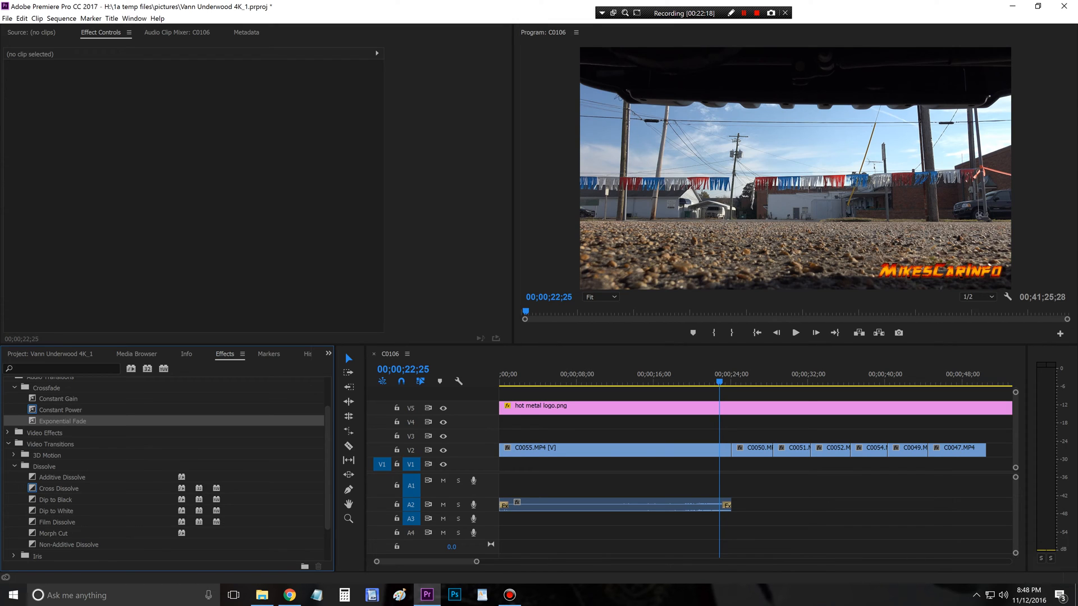
scroll(163, 466, "down", 1)
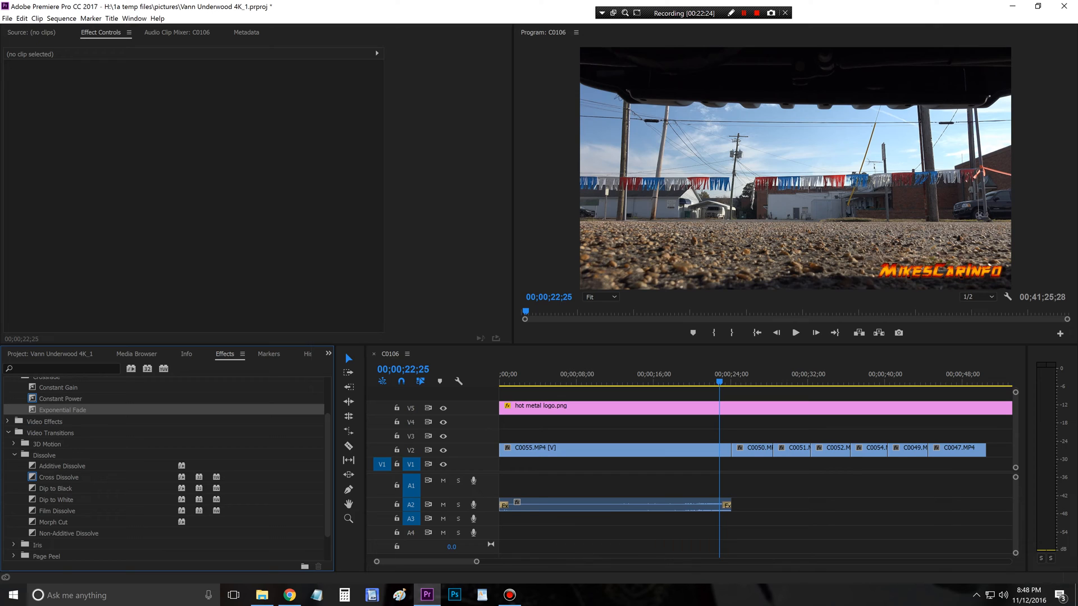
left_click_drag(59, 478, 505, 451)
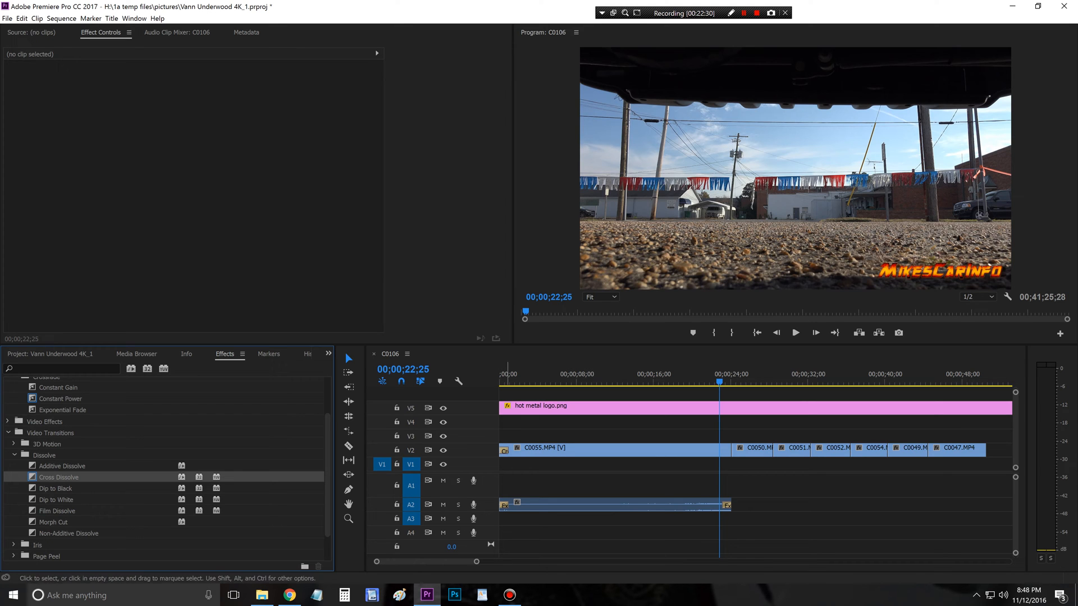
left_click(502, 382)
left_click_drag(501, 382, 499, 382)
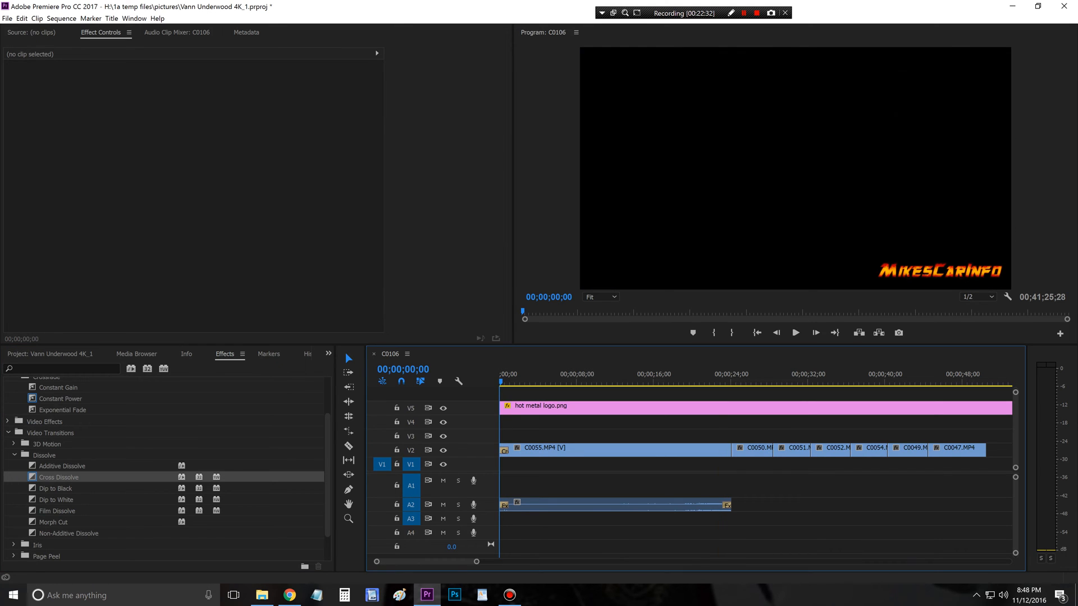
key("space")
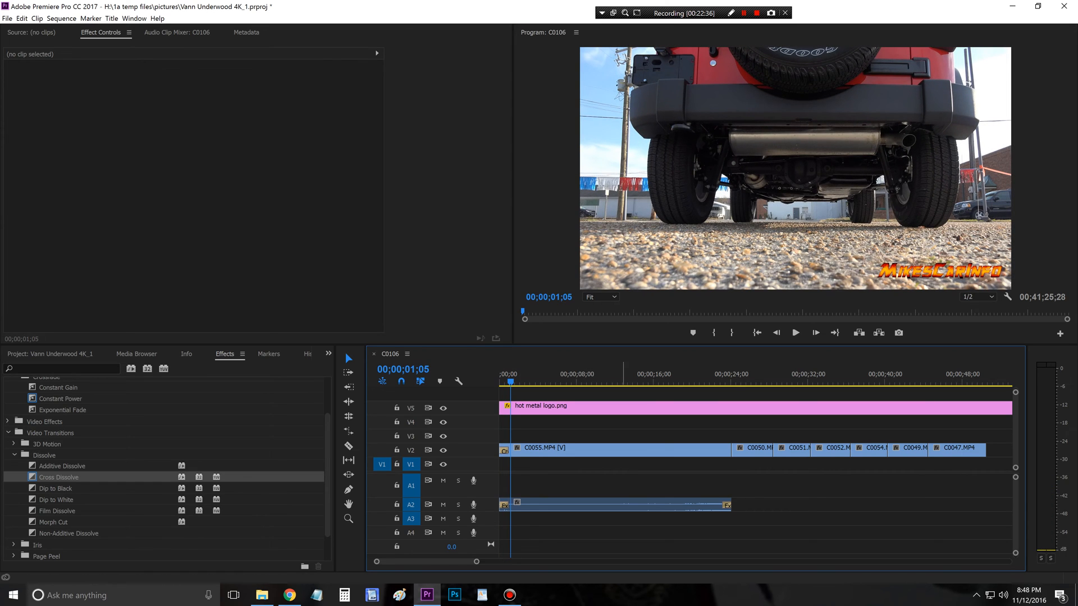
Step: Try a 00;00;05;24 duration for the Cross Dissolve at the start of C0055.MP4, and restore it to 00;00;01;00
left_click_drag(476, 561, 417, 561)
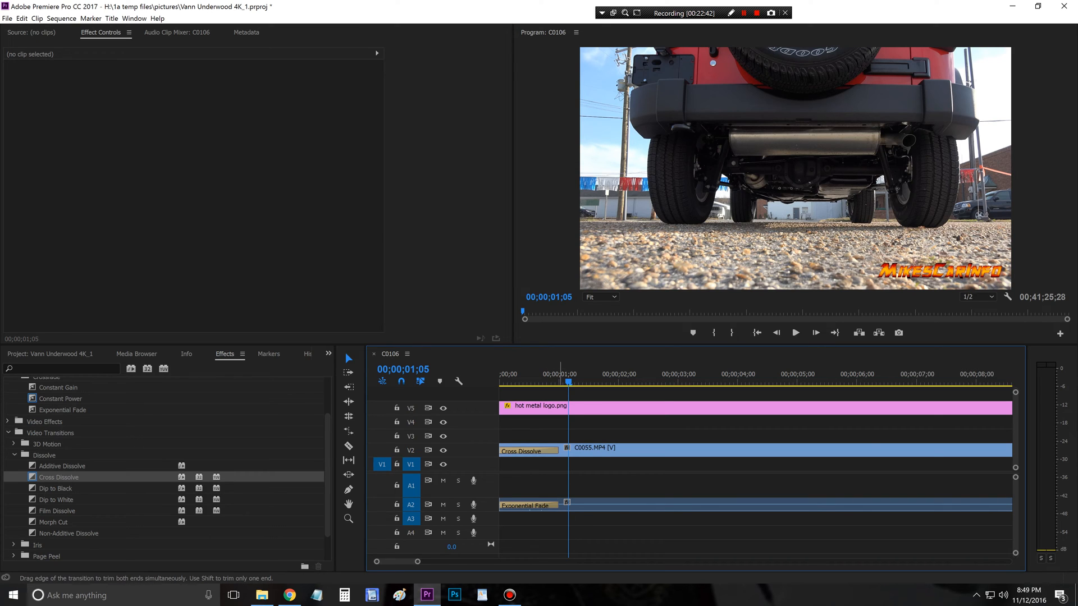
left_click_drag(559, 451, 845, 450)
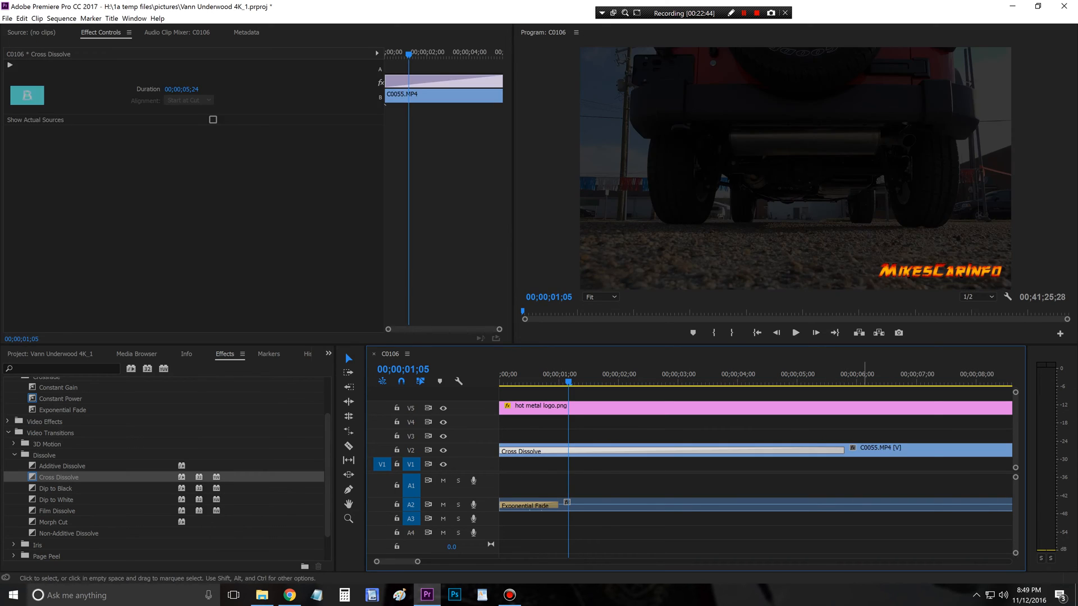
left_click(796, 333)
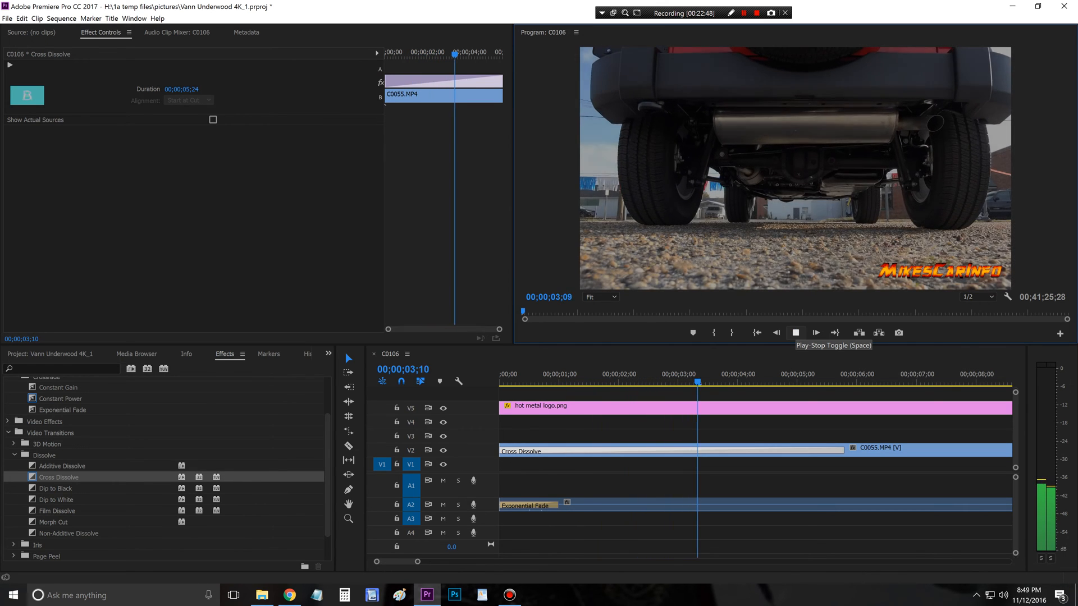
key("space")
left_click_drag(843, 451, 559, 451)
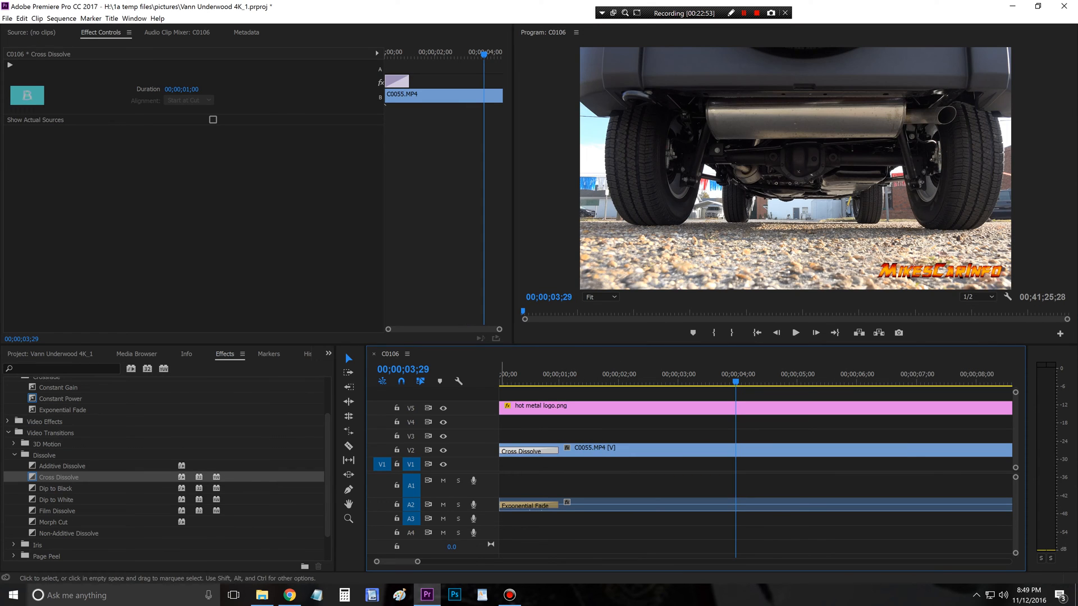
Step: Apply Dip to Black transitions at all six cuts on V2, from the end of C0055.MP4 to the start of C0047.MP4
key("minus")
key("minus")
key("minus")
key("minus")
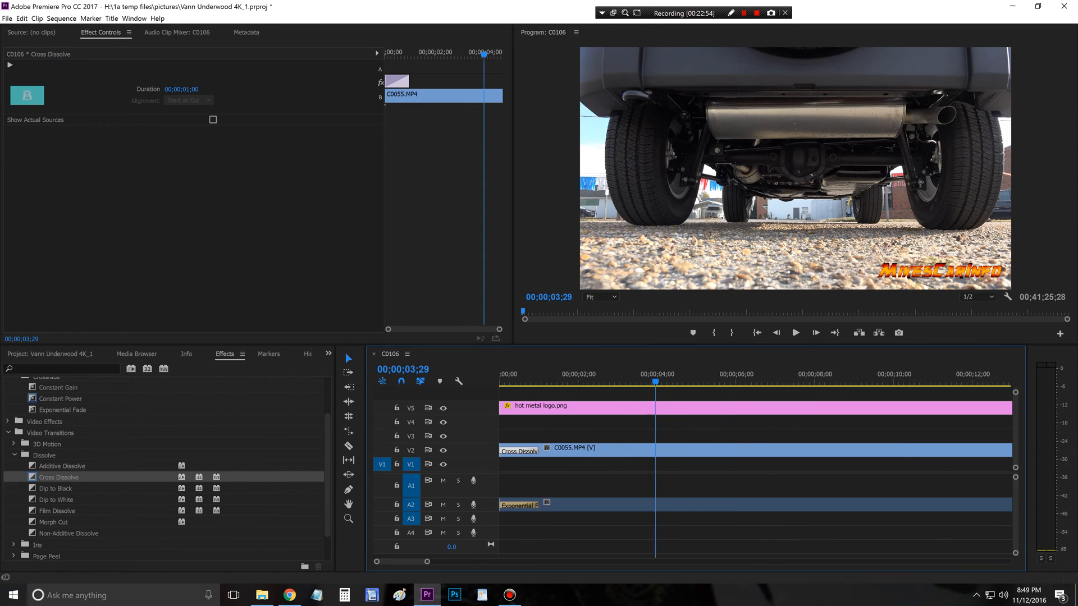
key("minus")
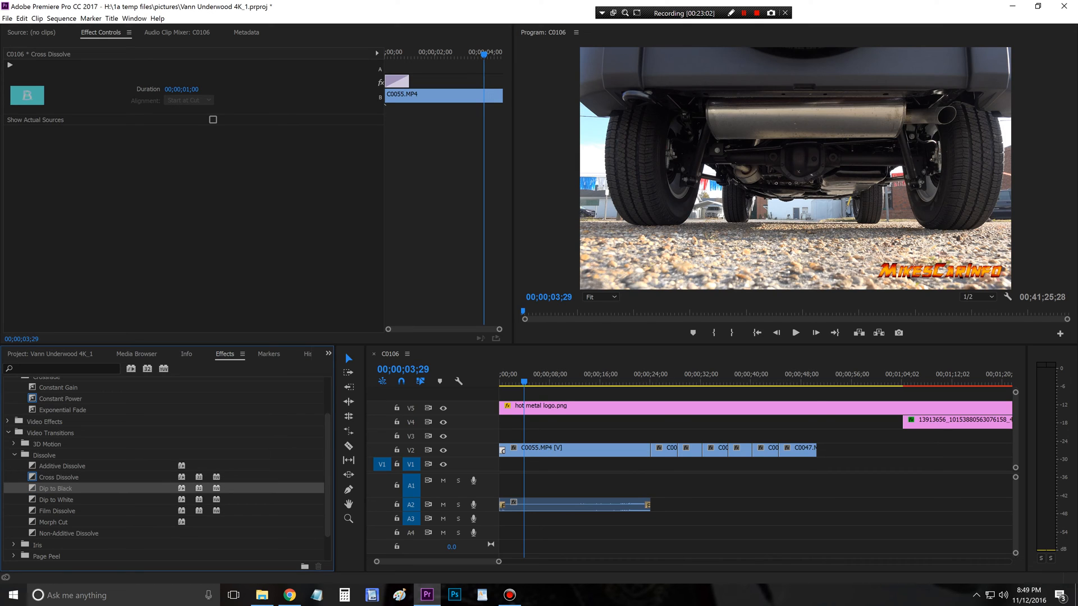
left_click_drag(55, 488, 651, 450)
left_click_drag(679, 451, 702, 450)
left_click_drag(55, 488, 728, 451)
left_click_drag(55, 488, 348, 471)
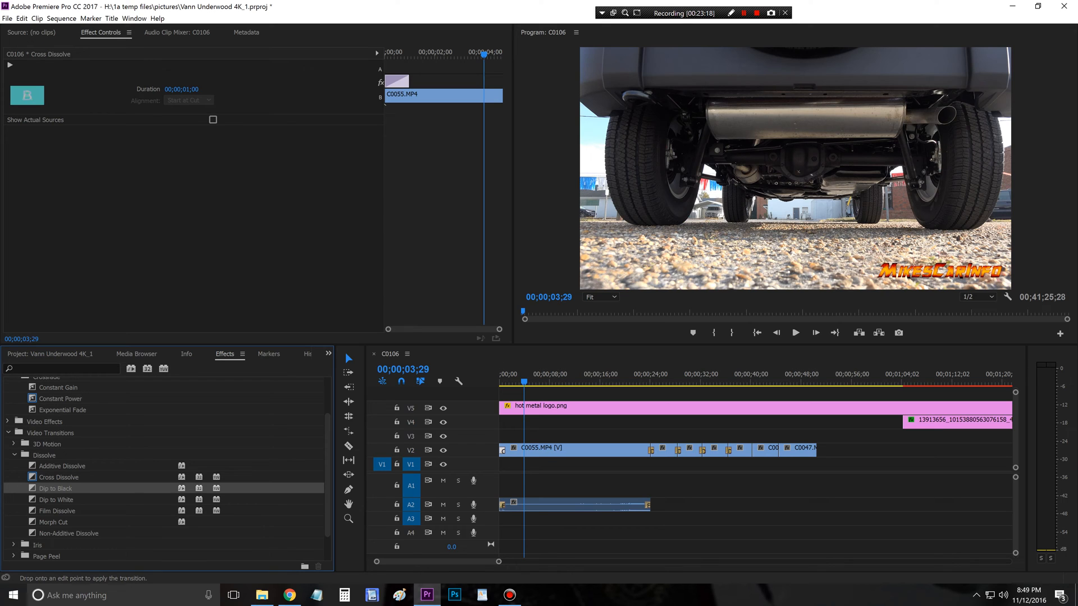
left_click_drag(751, 451, 752, 451)
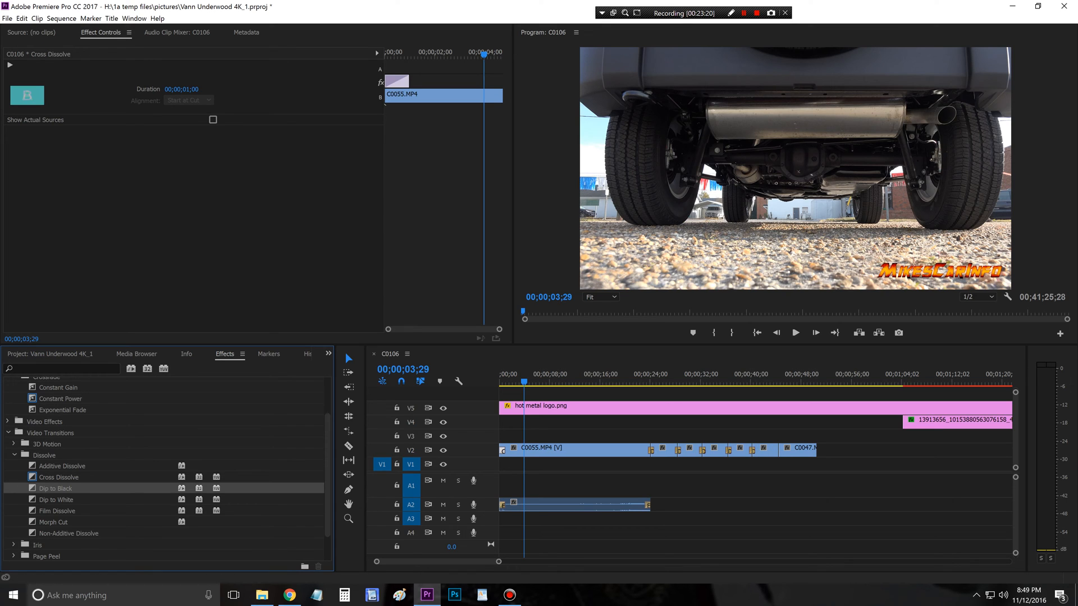
left_click_drag(55, 489, 501, 465)
left_click_drag(779, 450, 779, 451)
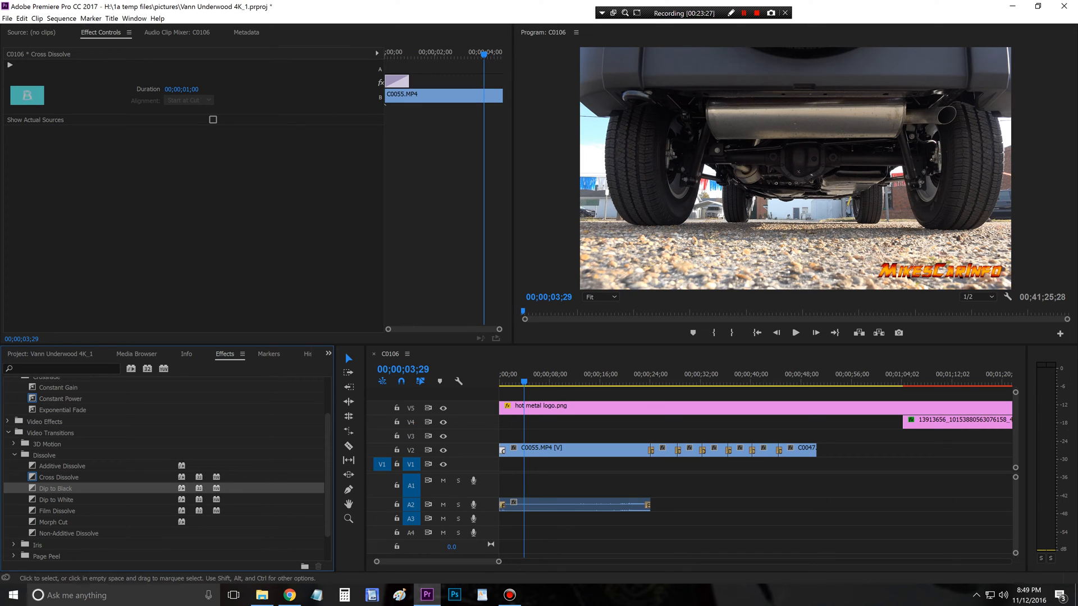
Step: Lengthen the Dip to Black transitions before C0050.MP4, C0051.MP4 and C0052.MP4 to 00;00;02;22, 00;00;02;18 and 00;00;02;22
left_click_drag(655, 376, 661, 376)
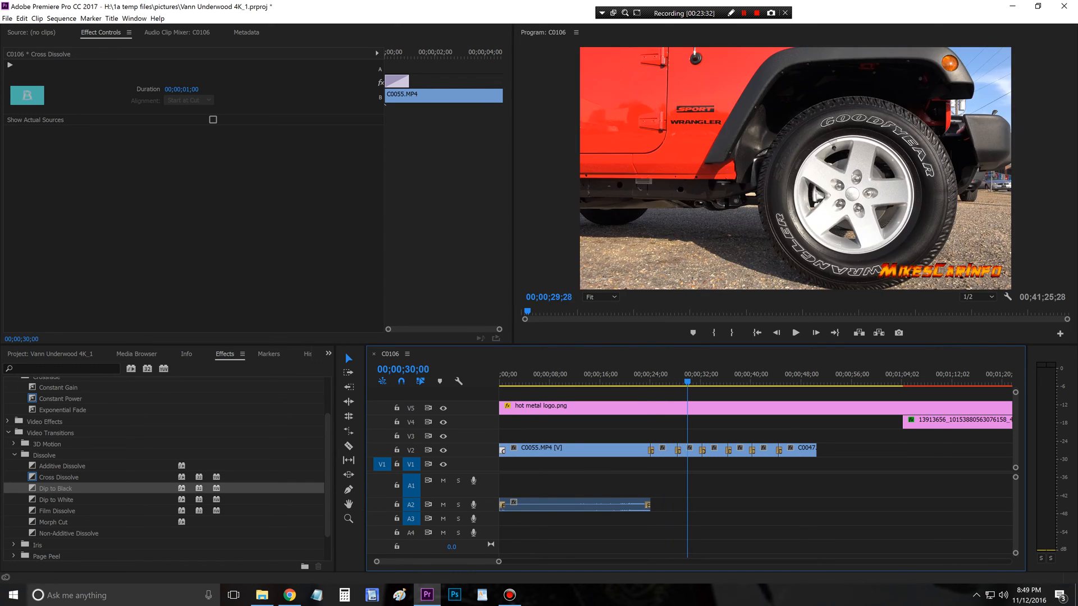
left_click_drag(702, 381, 663, 382)
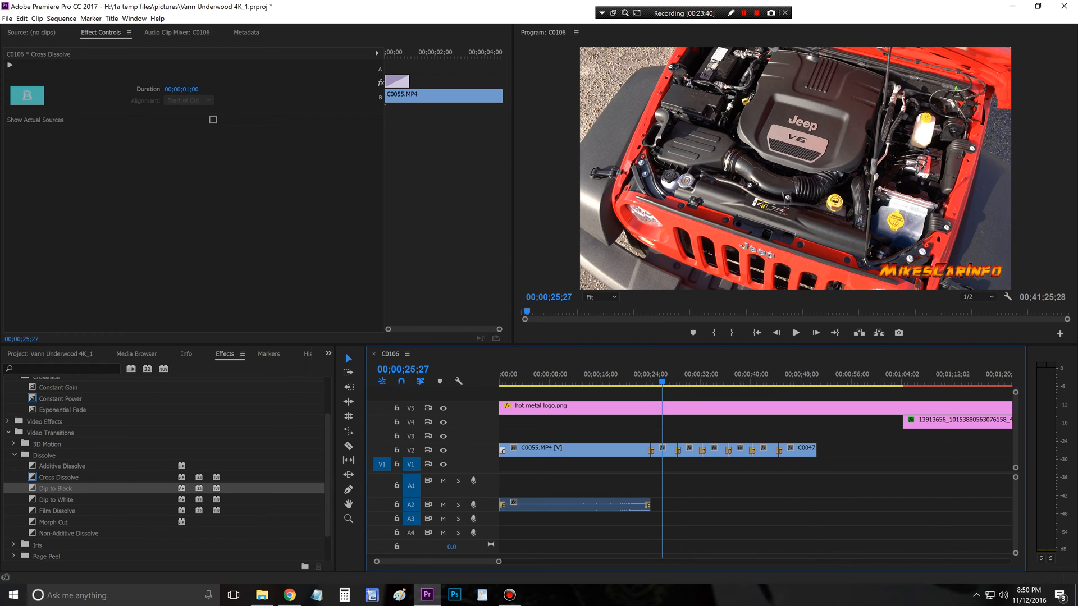
key("=")
key("=")
key("=")
key("=")
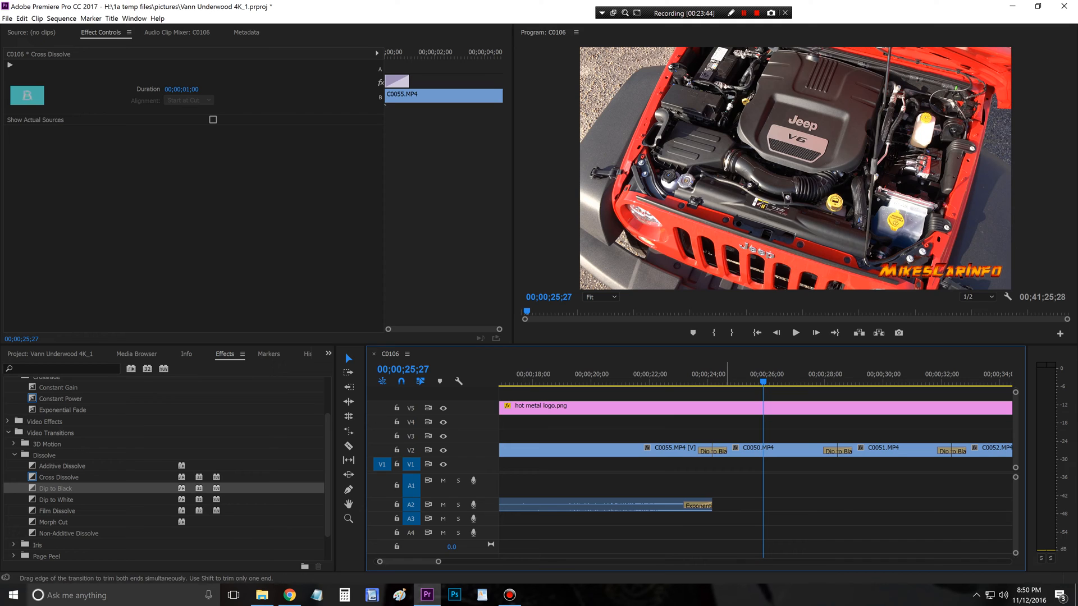
left_click_drag(727, 450, 751, 451)
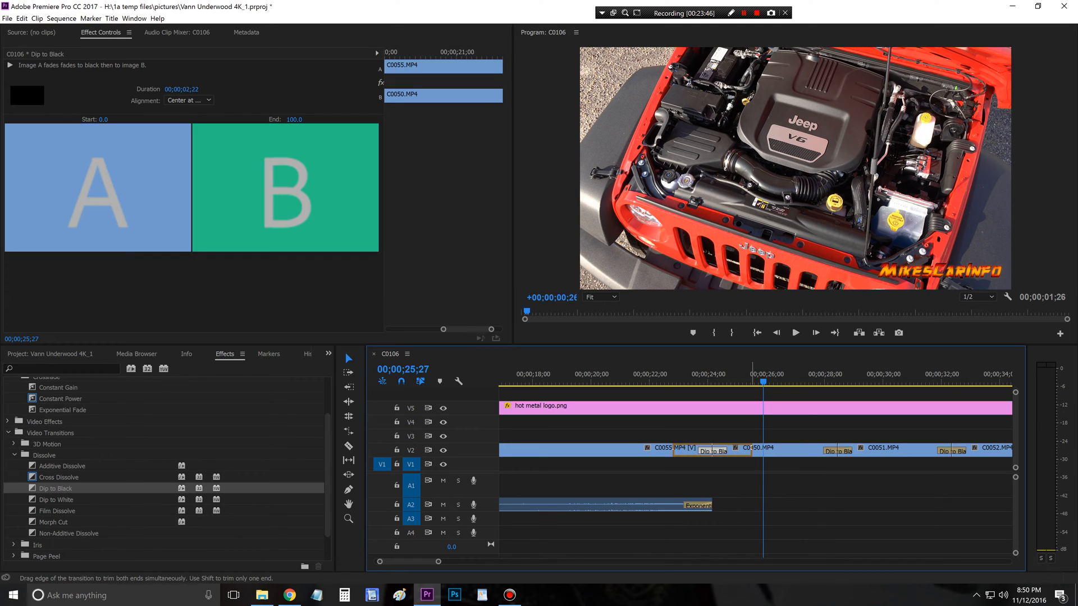
left_click_drag(823, 451, 801, 450)
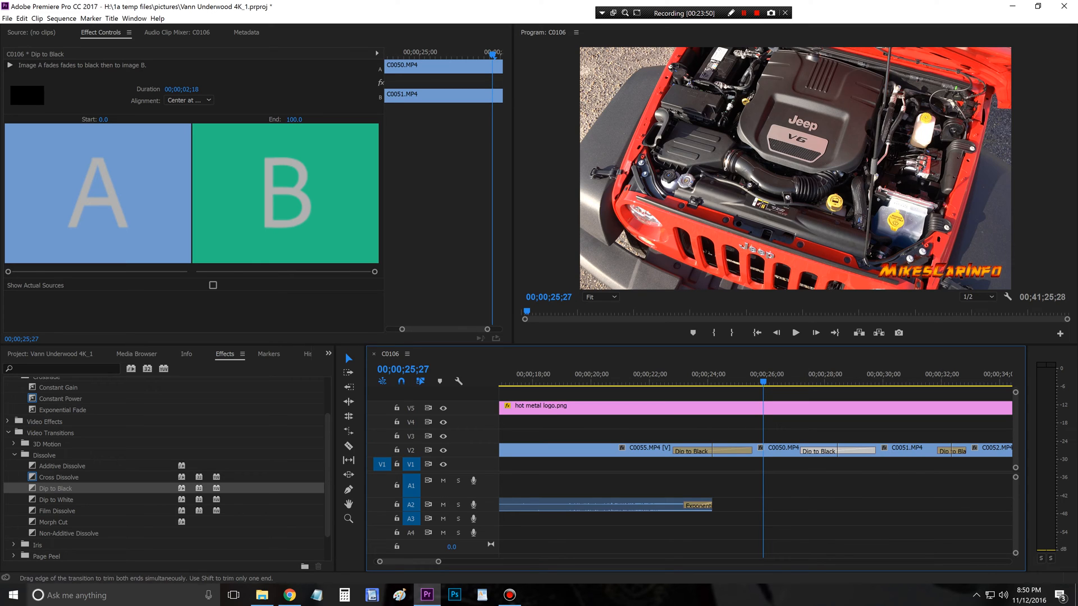
left_click_drag(938, 450, 913, 451)
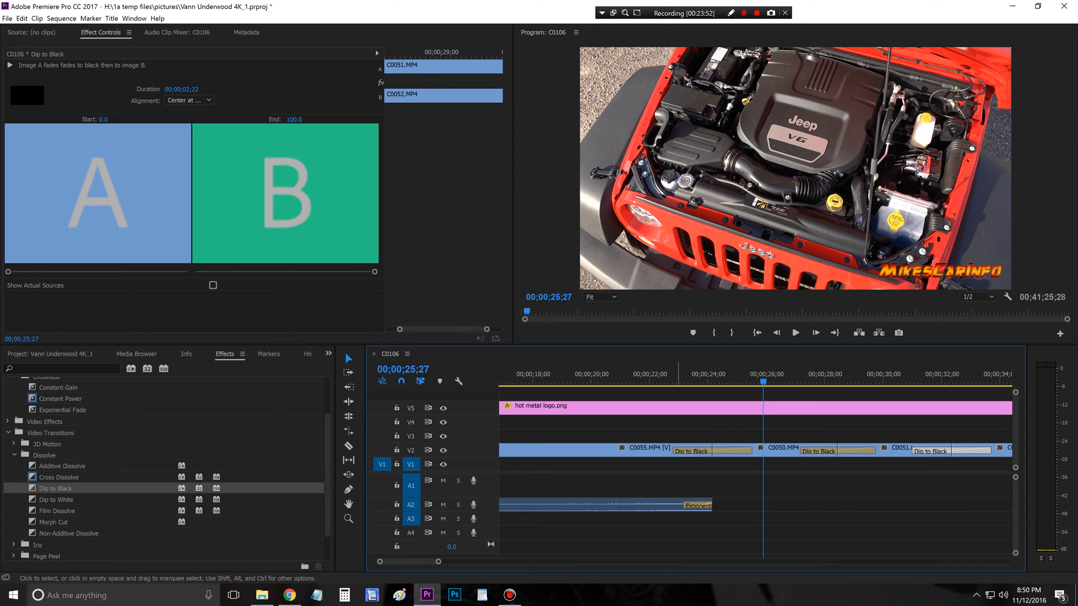
Step: Lengthen the Dip to Black transitions before C0054.MP4, C0049.MP4 and C0047.MP4, making the last two 00;00;02;26 and 00;00;02;24
key("minus")
key("minus")
key("minus")
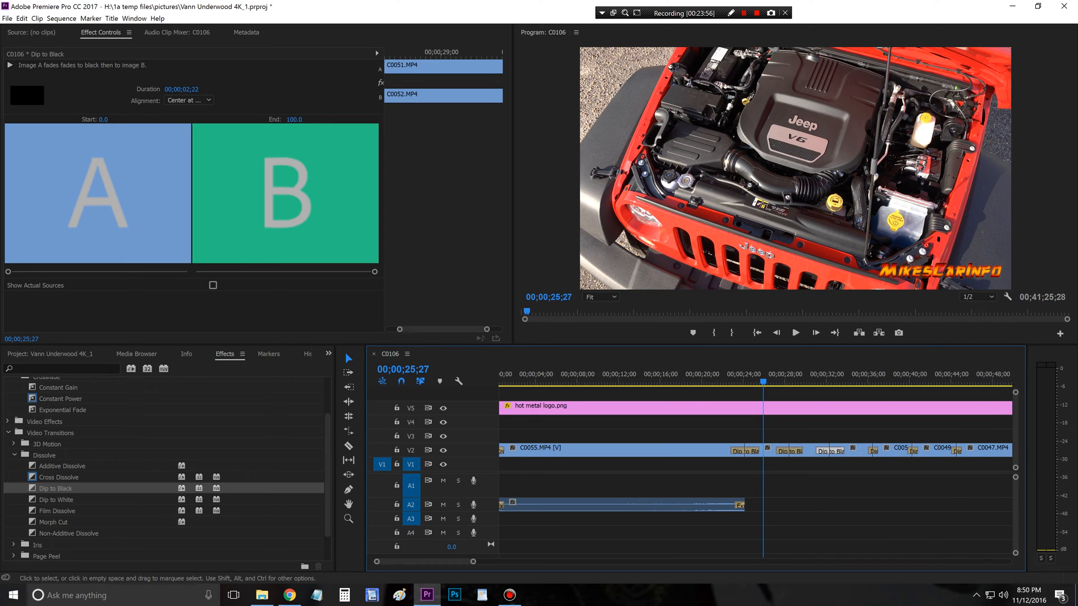
left_click(925, 375)
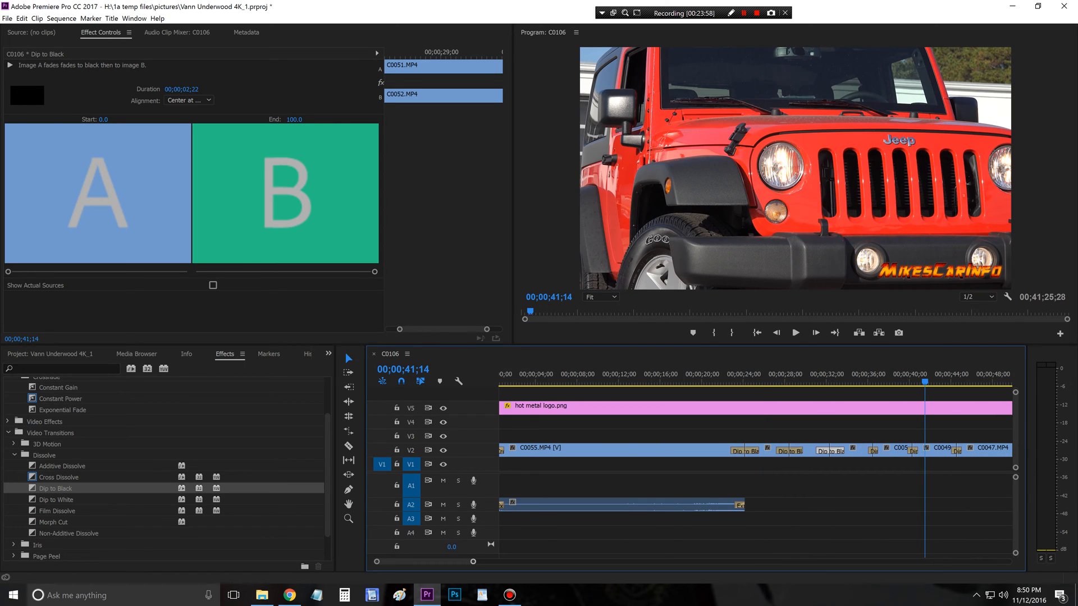
key("equal")
key("equal")
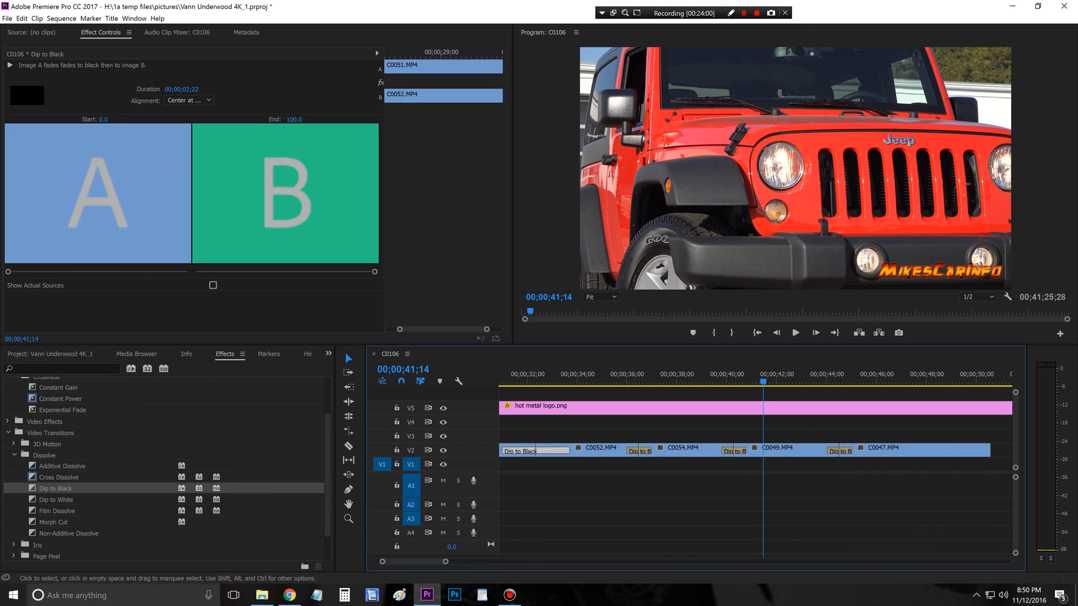
left_click_drag(651, 452, 699, 452)
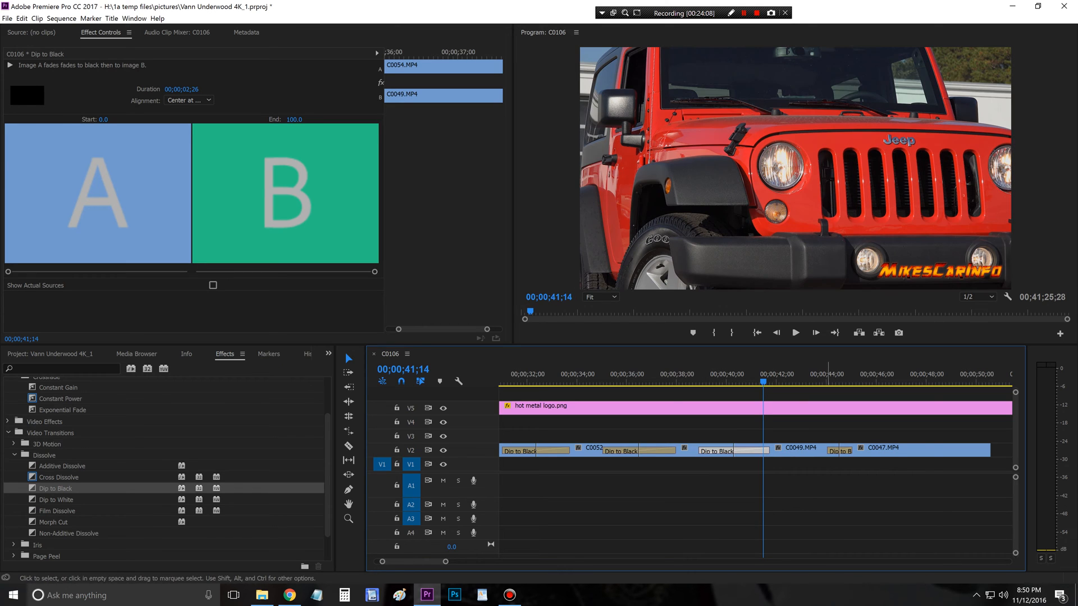
left_click_drag(827, 451, 804, 451)
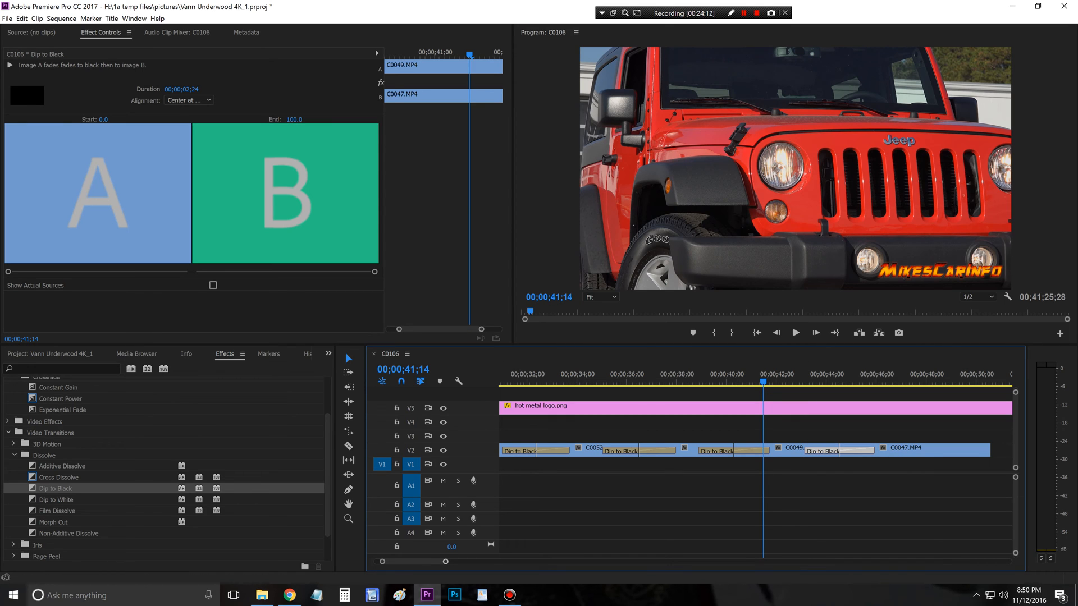
Step: Place the Renz Wilde - City music track on A4 at the sequence start and play from 00;00;00;00
left_click_drag(445, 562, 507, 561)
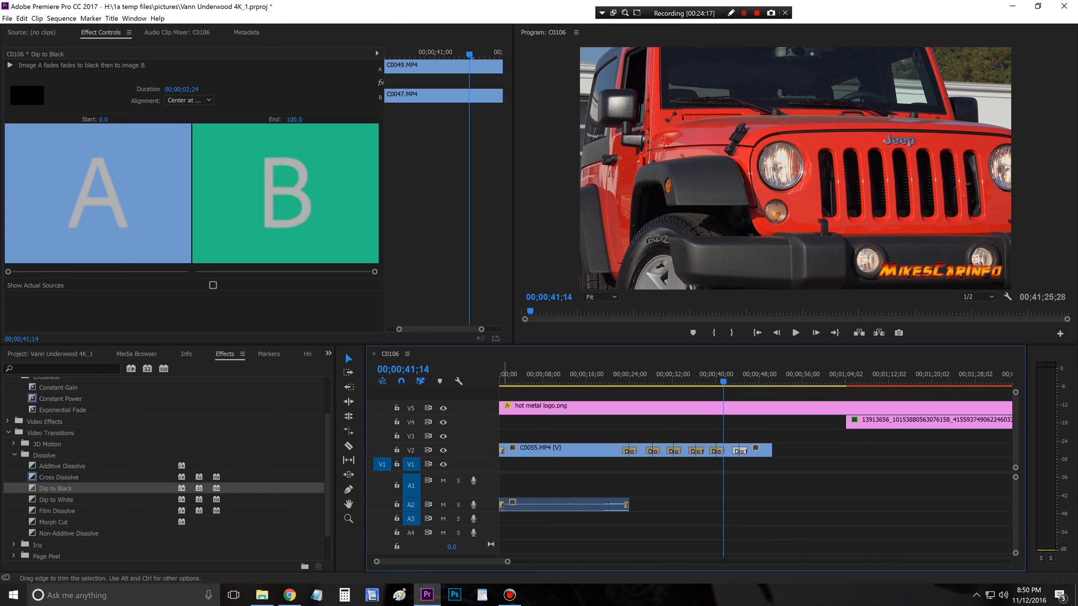
left_click(50, 354)
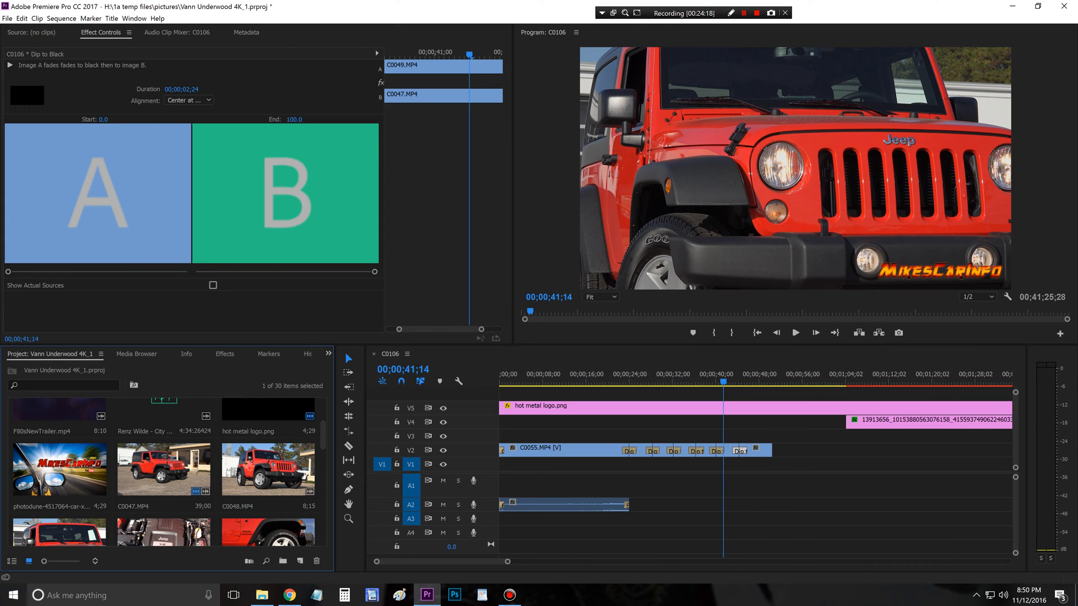
left_click(164, 416)
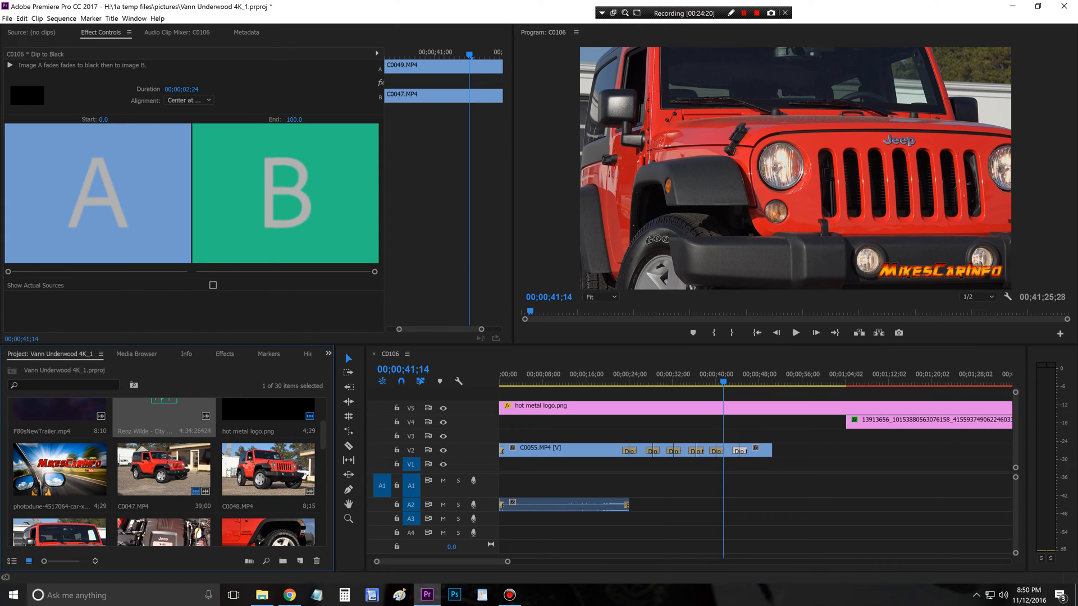
left_click_drag(164, 416, 511, 534)
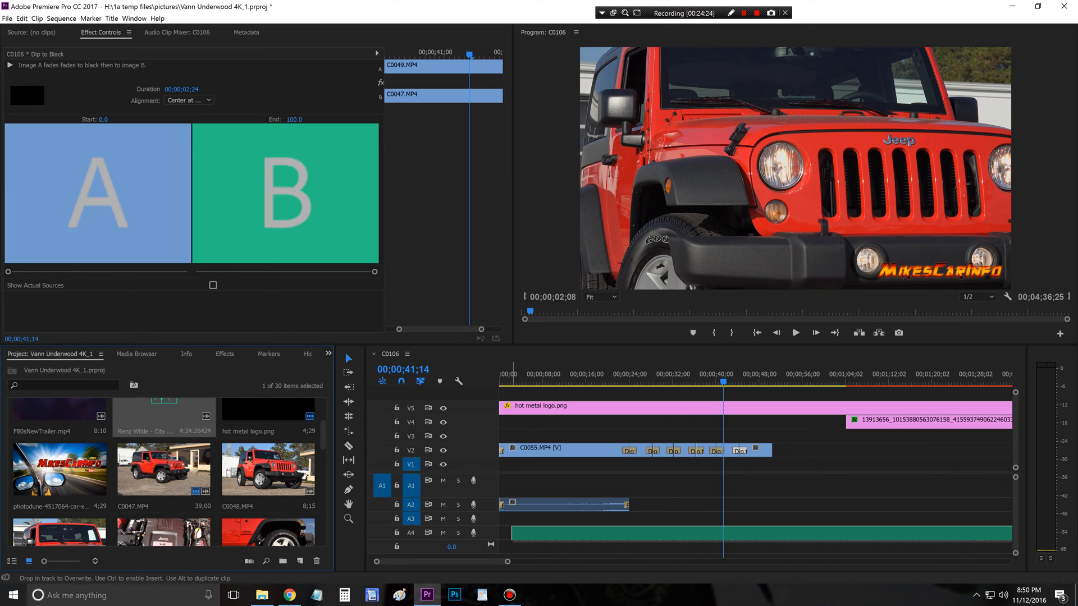
mouse_move(511, 533)
left_mouse_down()
mouse_move(511, 494)
mouse_move(512, 533)
left_mouse_up()
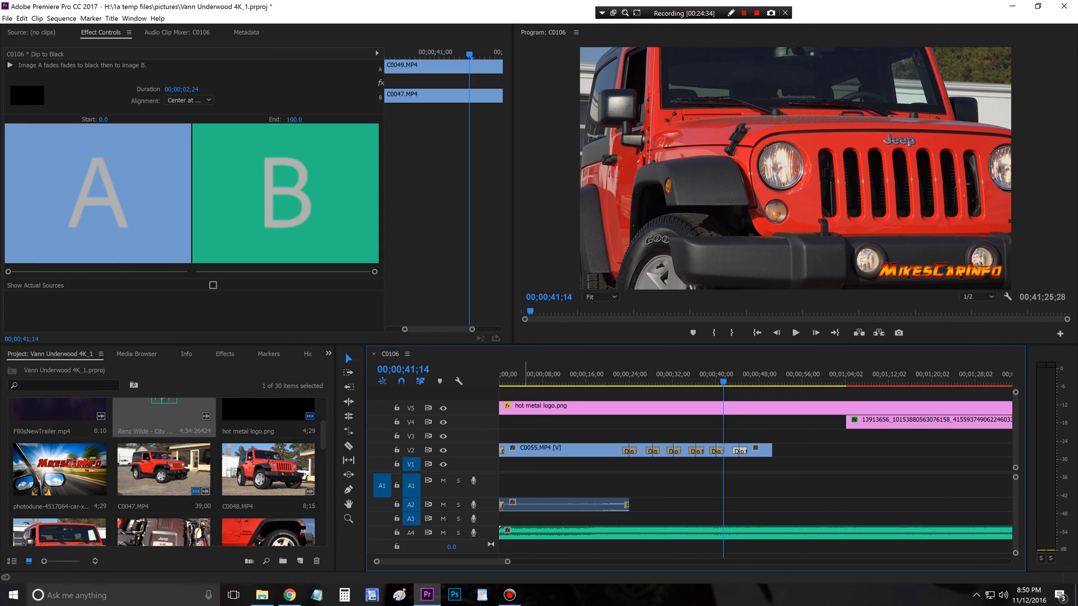
key("Home")
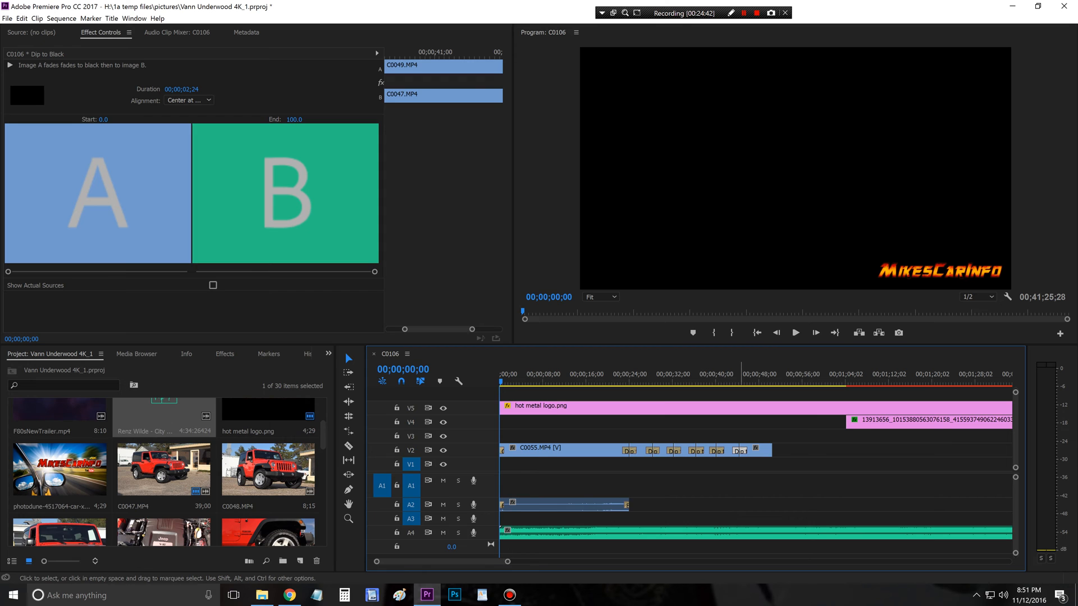
key("space")
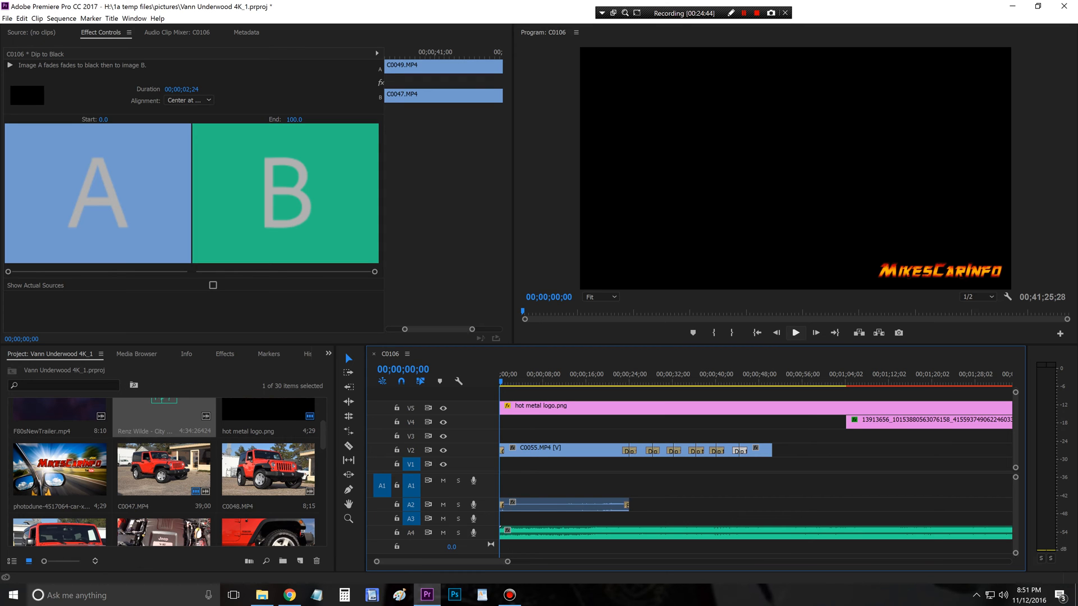
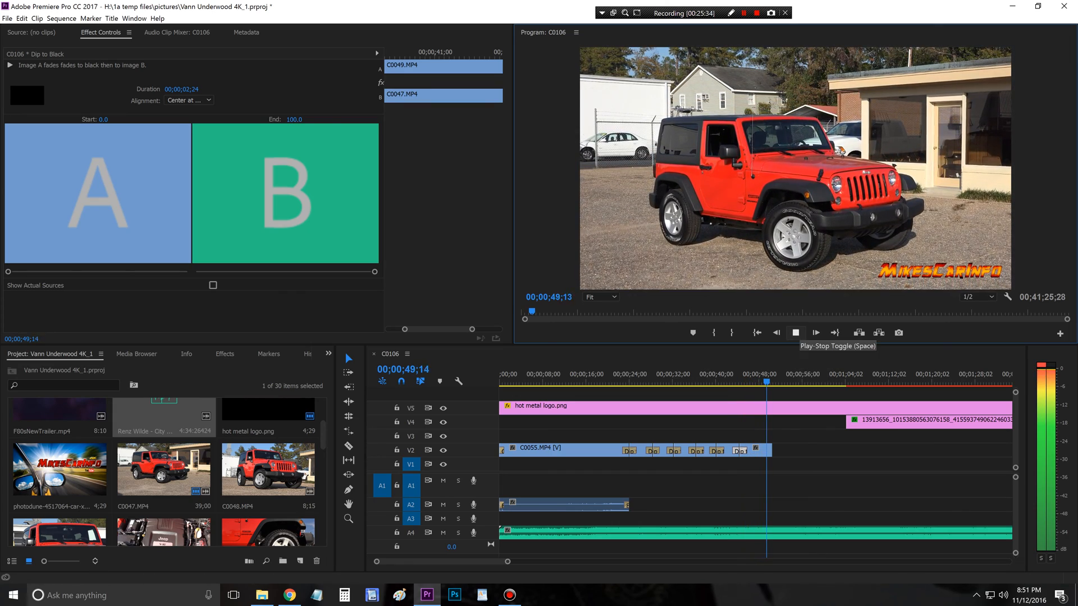
Step: Check the recording status in Bandicam, return to Premiere Pro and replay the sequence opening from 00;00;00;00
left_click(795, 333)
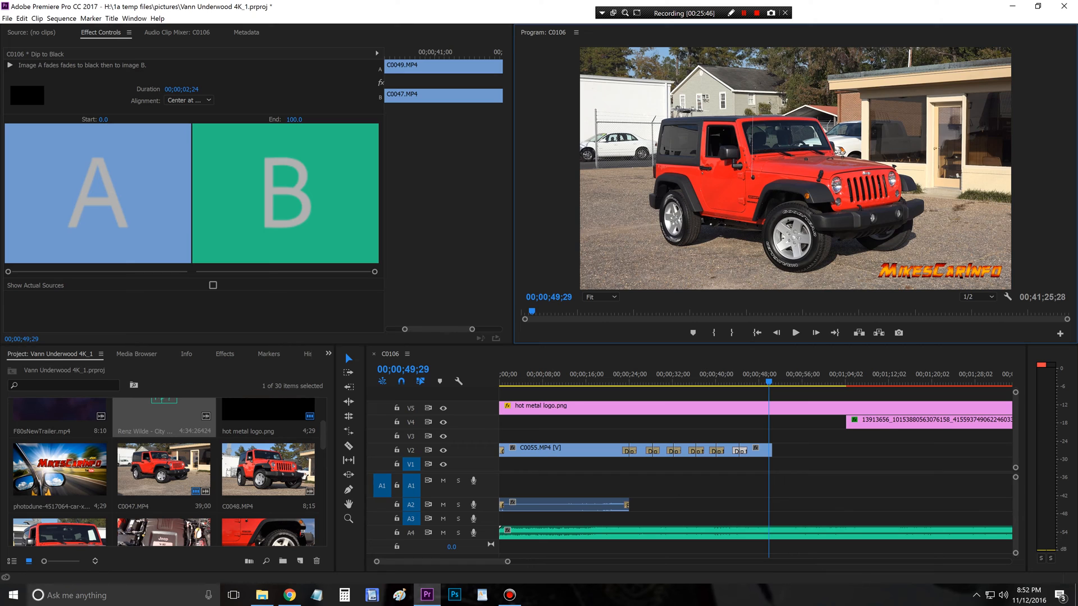
left_click(510, 595)
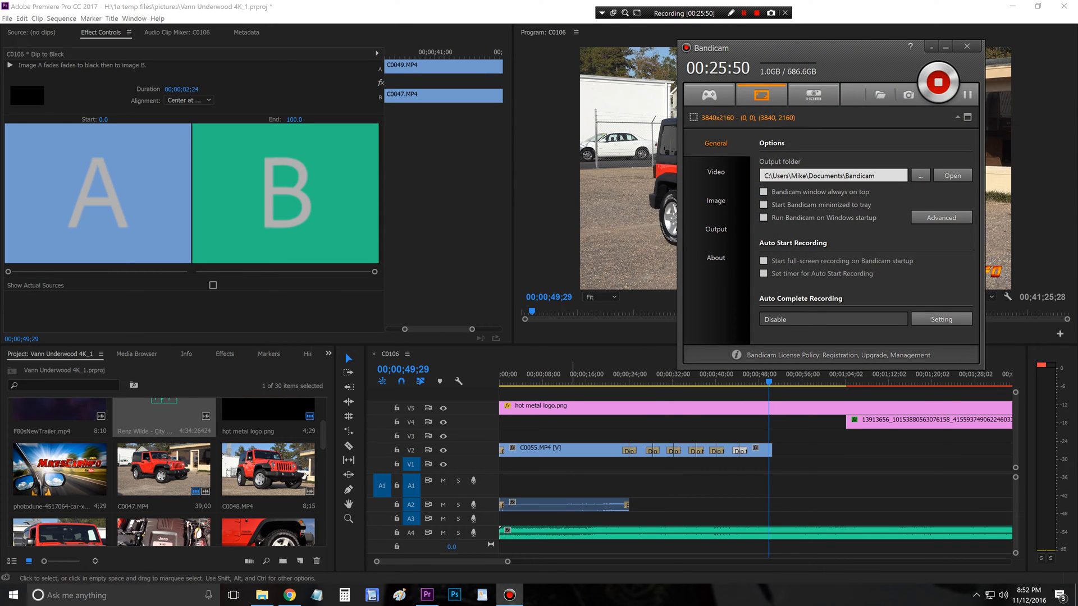
left_click(616, 236)
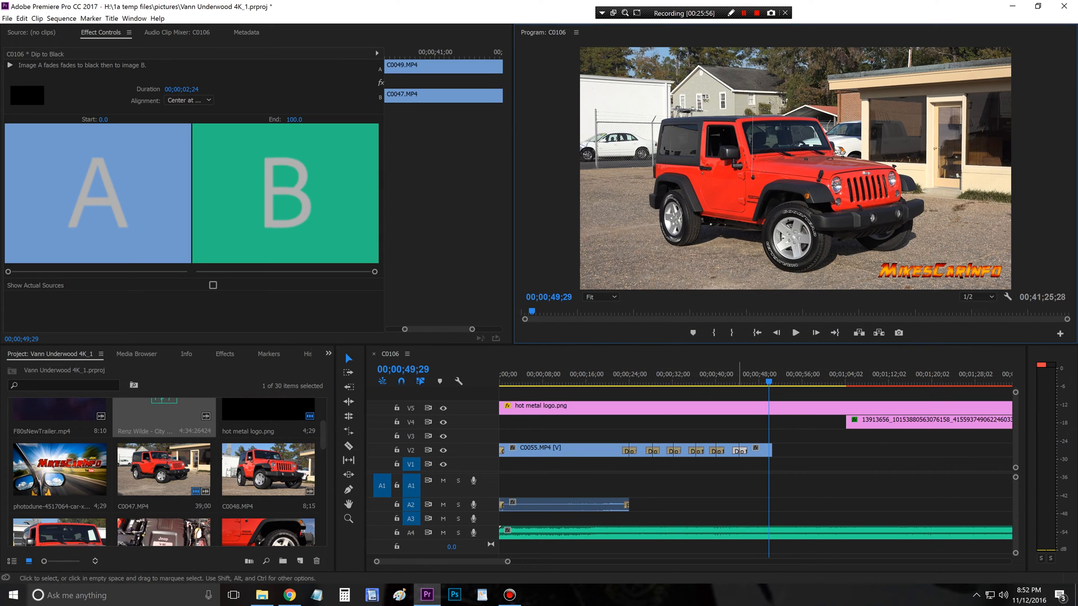
key("Home")
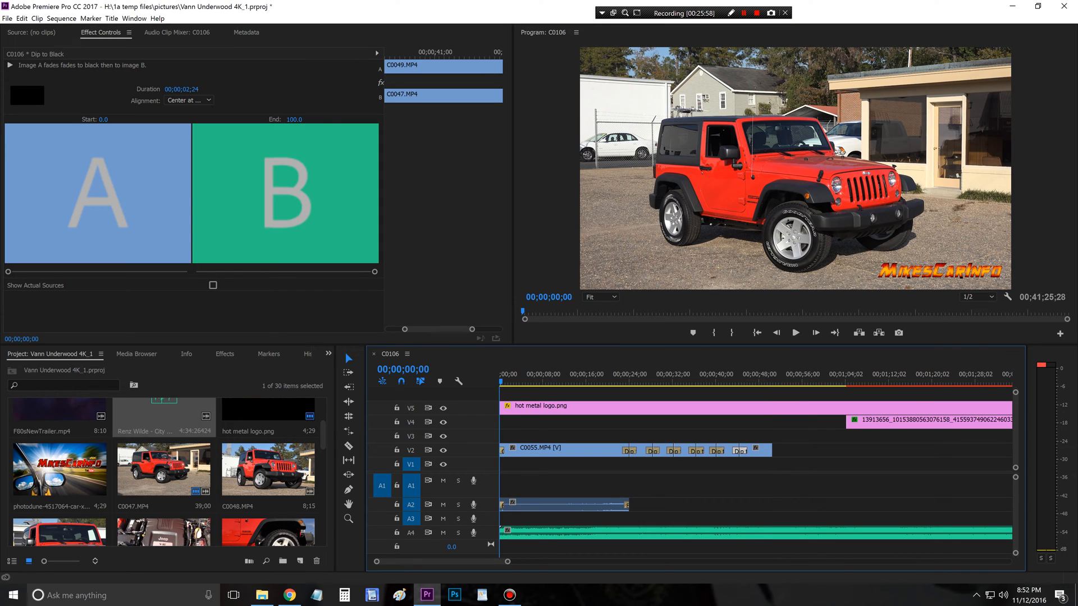
key("space")
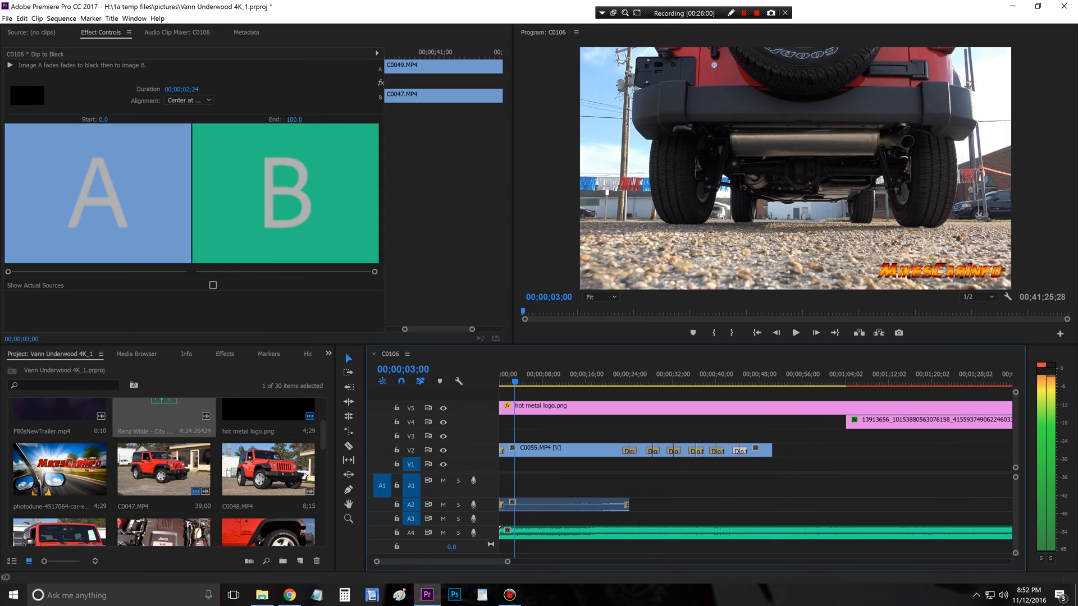
left_click_drag(524, 382, 499, 382)
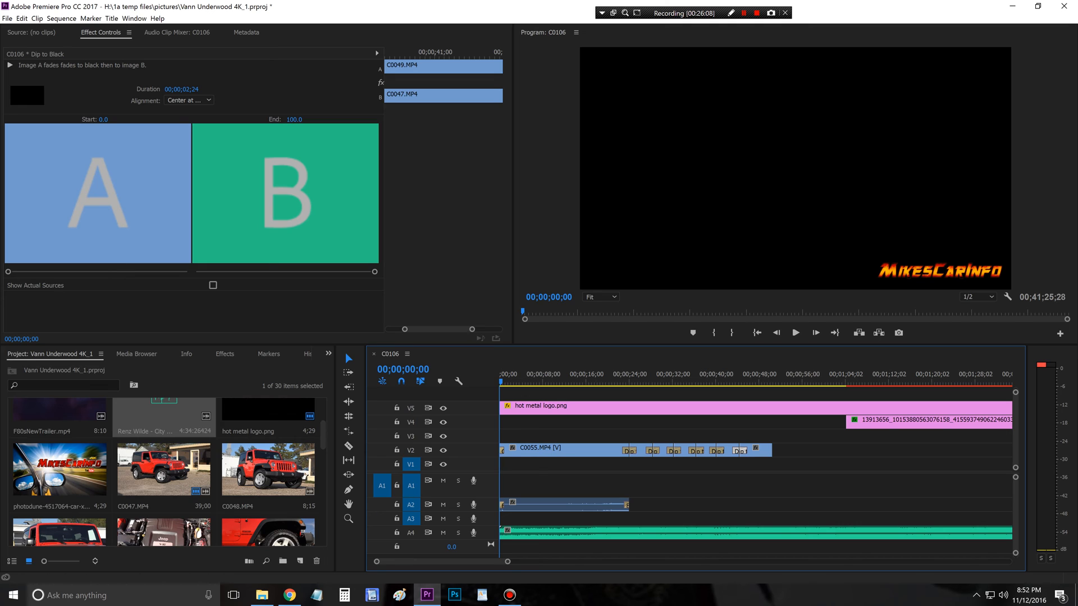
left_click(225, 354)
left_click_drag(59, 477, 505, 463)
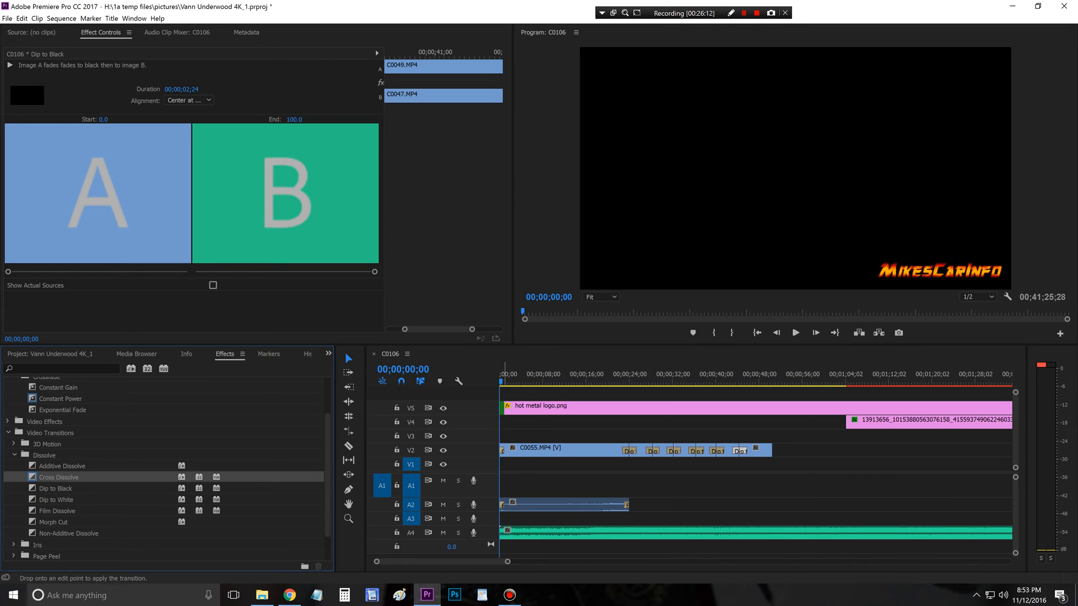
scroll(166, 469, "down", 3)
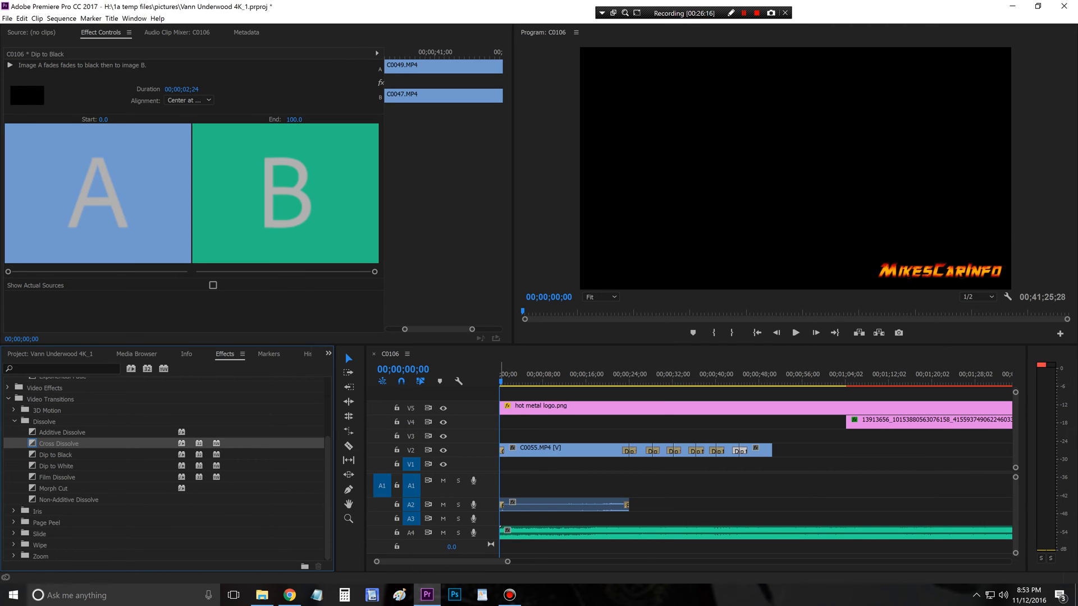
Step: Move hot metal logo.png on V5 to about 00;00;28;00 and the V2 B-roll with its A2 and A4 audio to about 00;00;16;00
left_click_drag(502, 381, 652, 405)
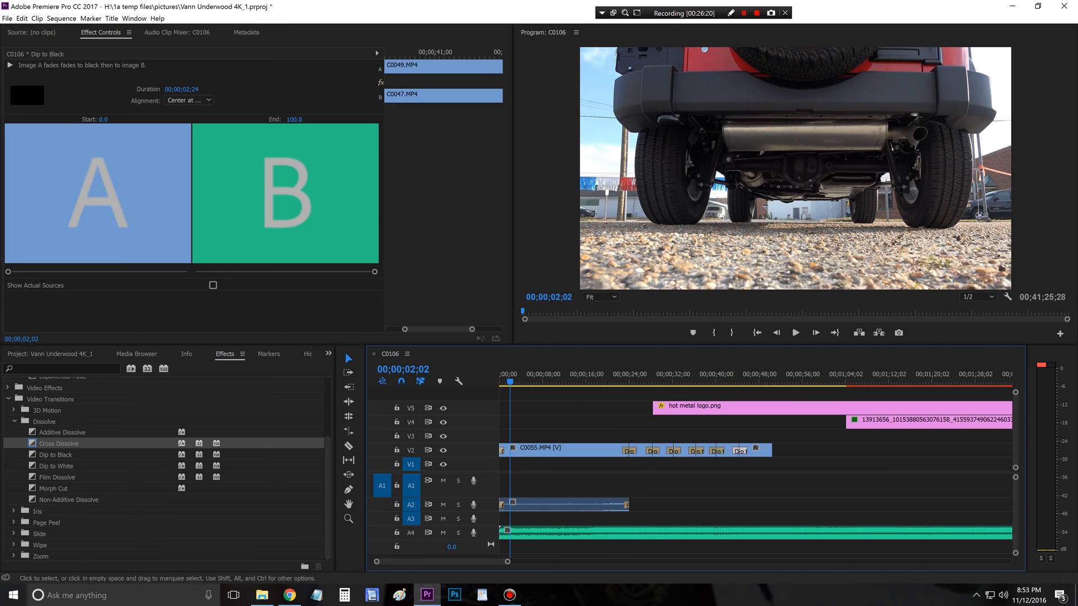
left_click_drag(800, 553, 647, 450)
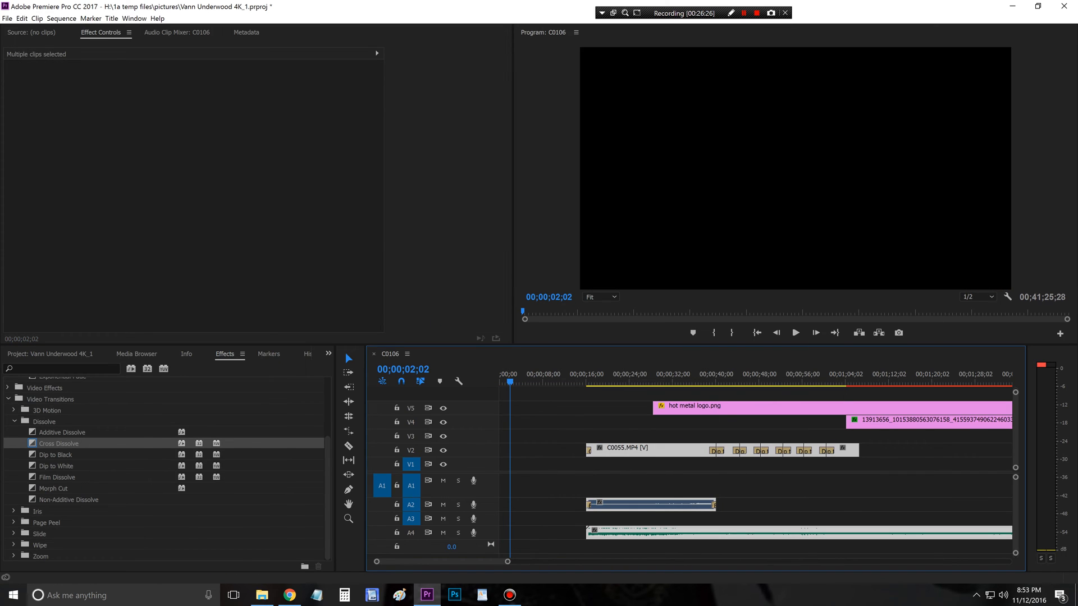
Step: Place the photodune car image at the sequence start on V3 and add F80sNewTrailer.mp4 directly after it
left_click(50, 355)
left_click_drag(59, 468, 511, 437)
scroll(167, 471, "up", 2)
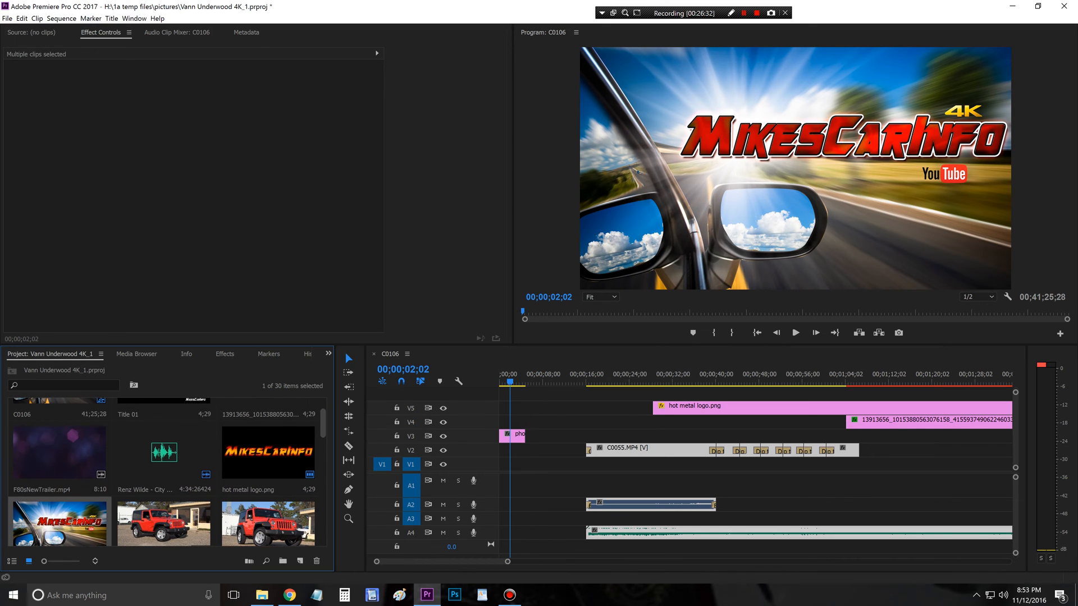
left_click(61, 452)
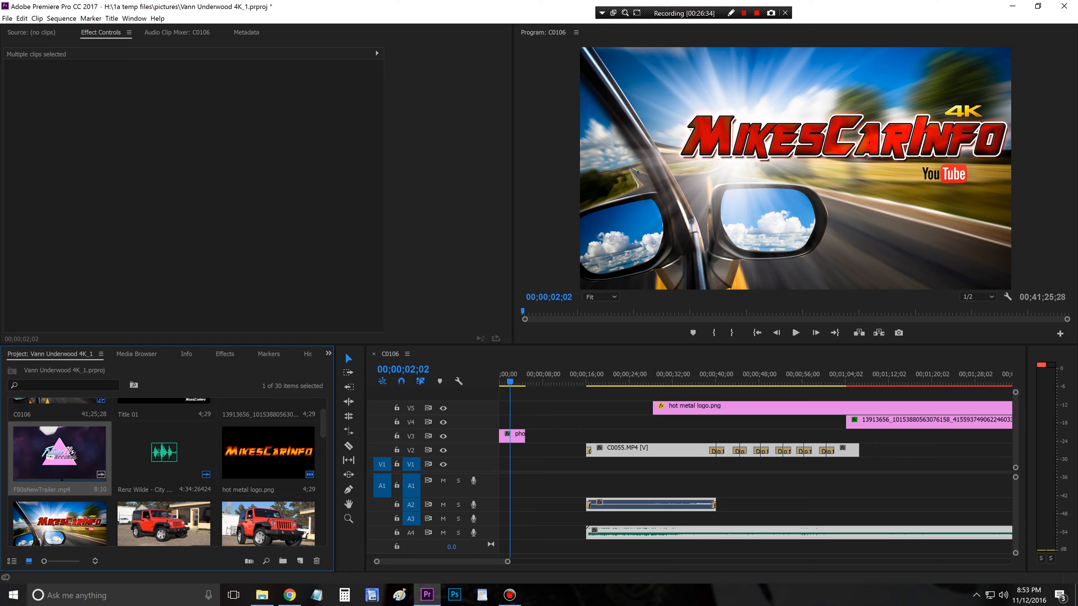
left_click_drag(61, 452, 530, 437)
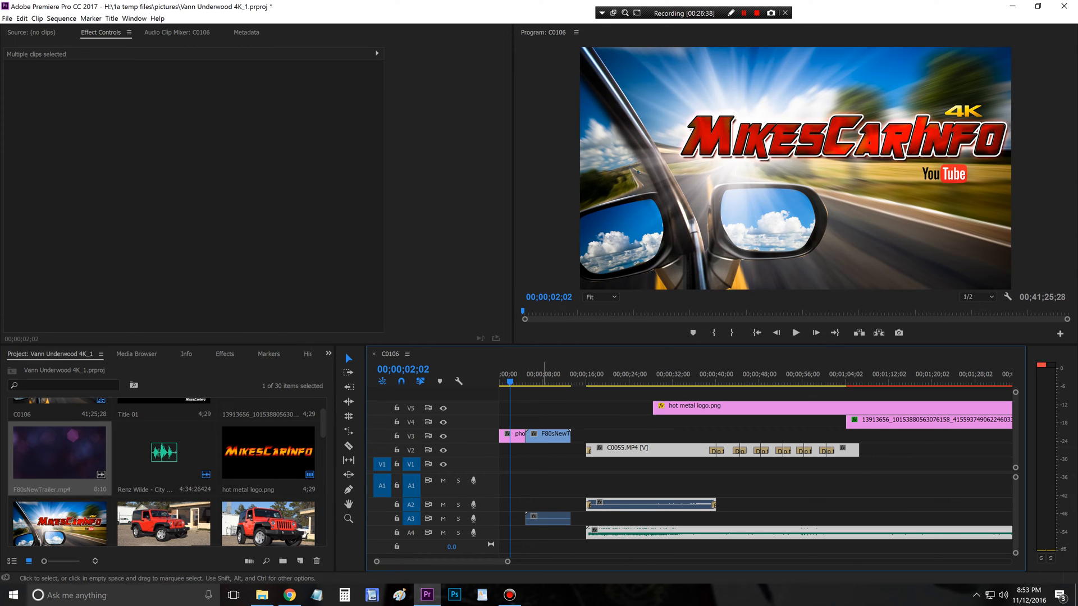
Step: Unlink and delete the audio of F80sNewTrailer.mp4, and move the Renz Wilde music on A4 back to the sequence start
left_click_drag(544, 517, 548, 519)
right_click(546, 517)
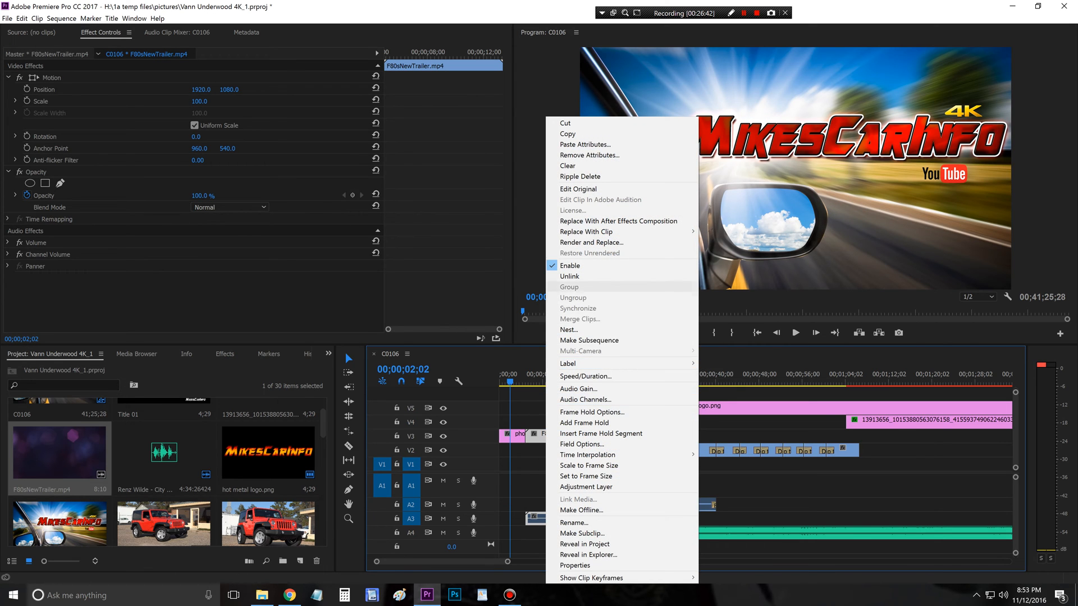
left_click(567, 286)
key("Delete")
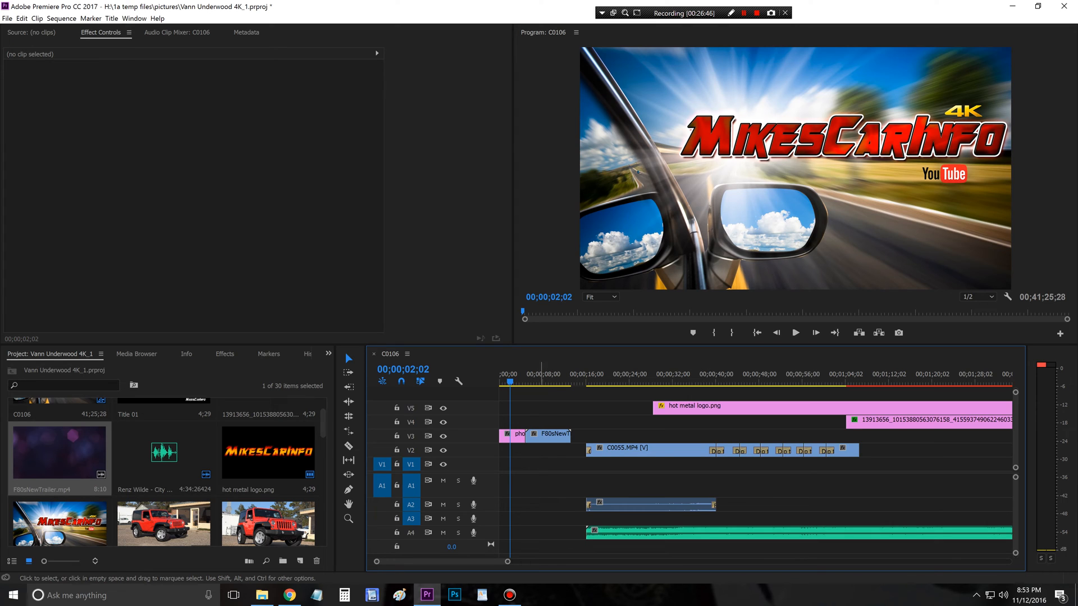
left_click_drag(613, 533, 516, 532)
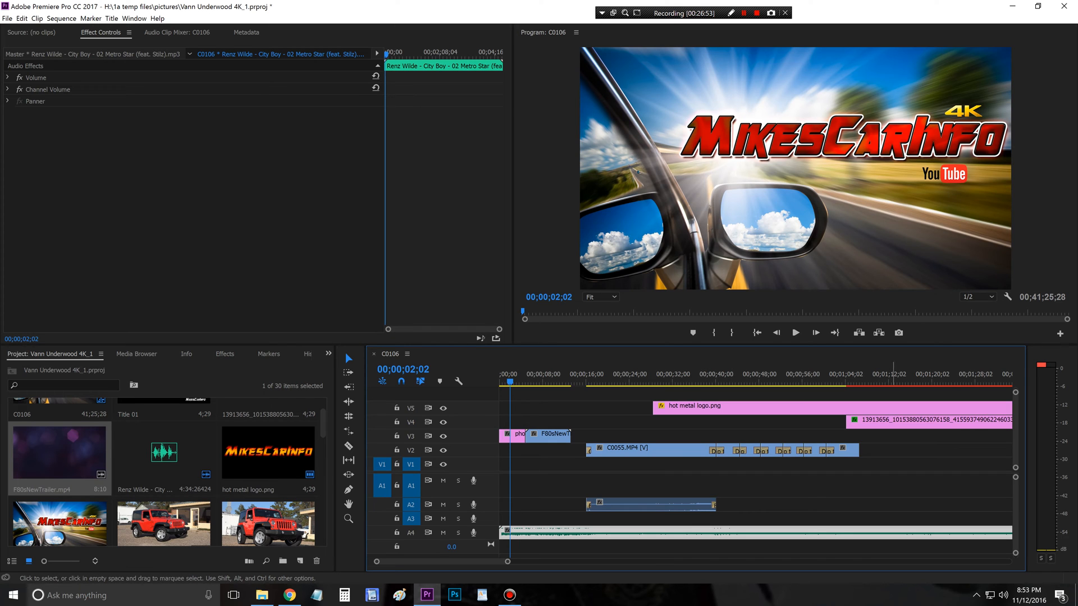
Step: Extend the start of C0055.MP4 on V2 back to about 00;00;12;00 and delete its opening video transition
left_click_drag(592, 380, 576, 381)
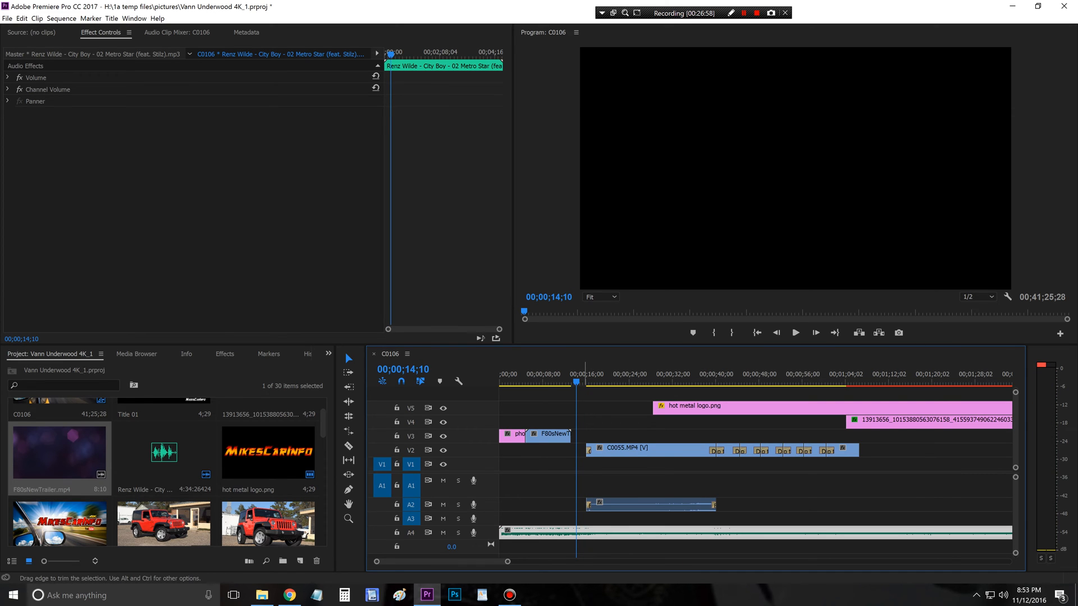
left_click_drag(586, 449, 565, 449)
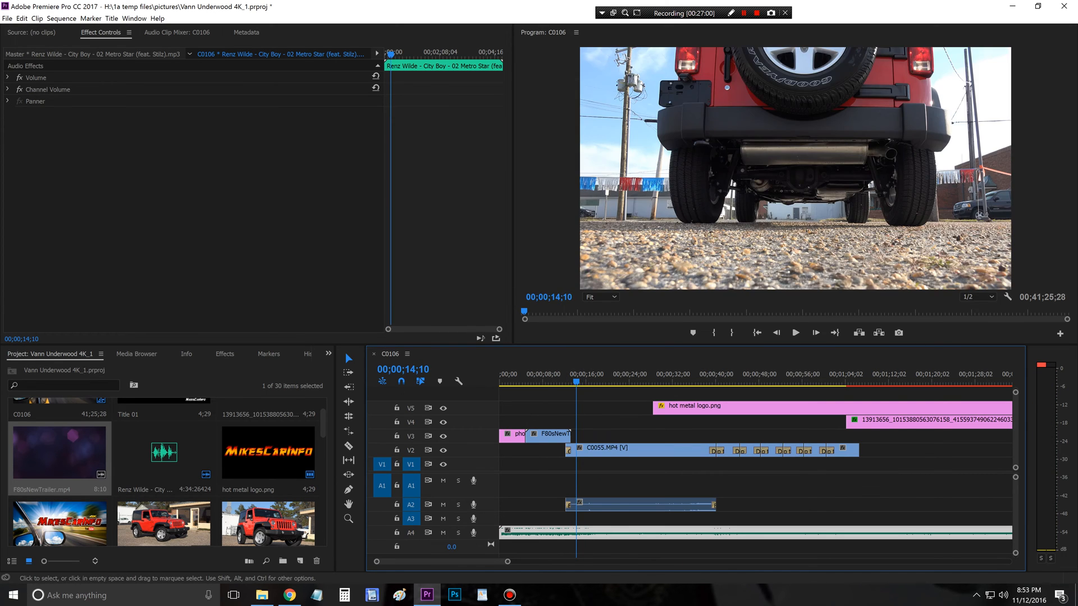
left_click(568, 451)
key("Delete")
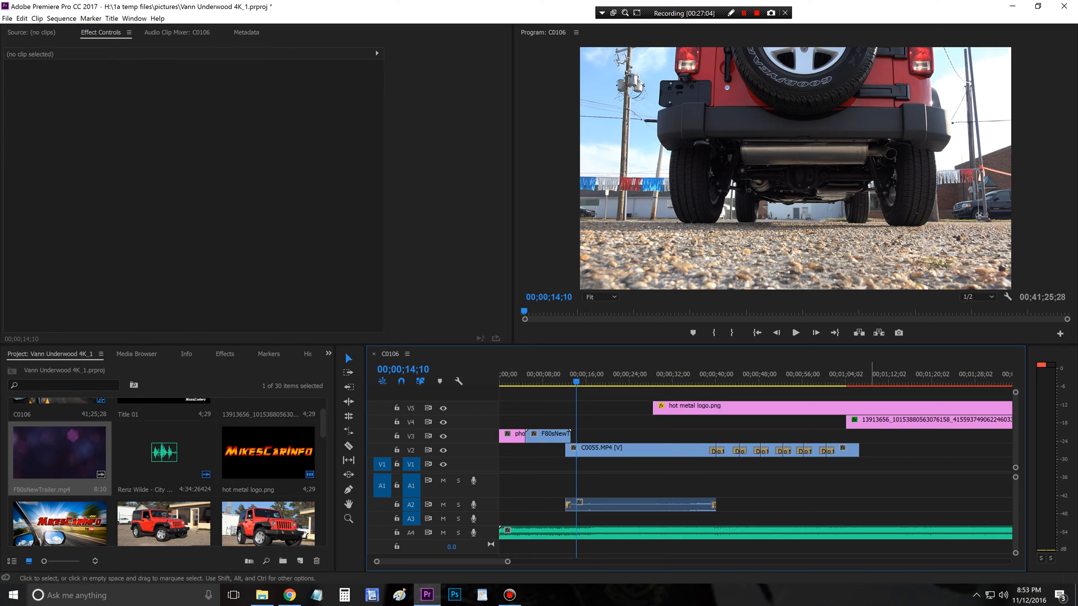
Step: Move the V2 B-roll clips and their A2 audio to start at 00;00;08;15 beneath the trailer, and preview the overlap at 00;00;10;02
left_click_drag(871, 514, 634, 449)
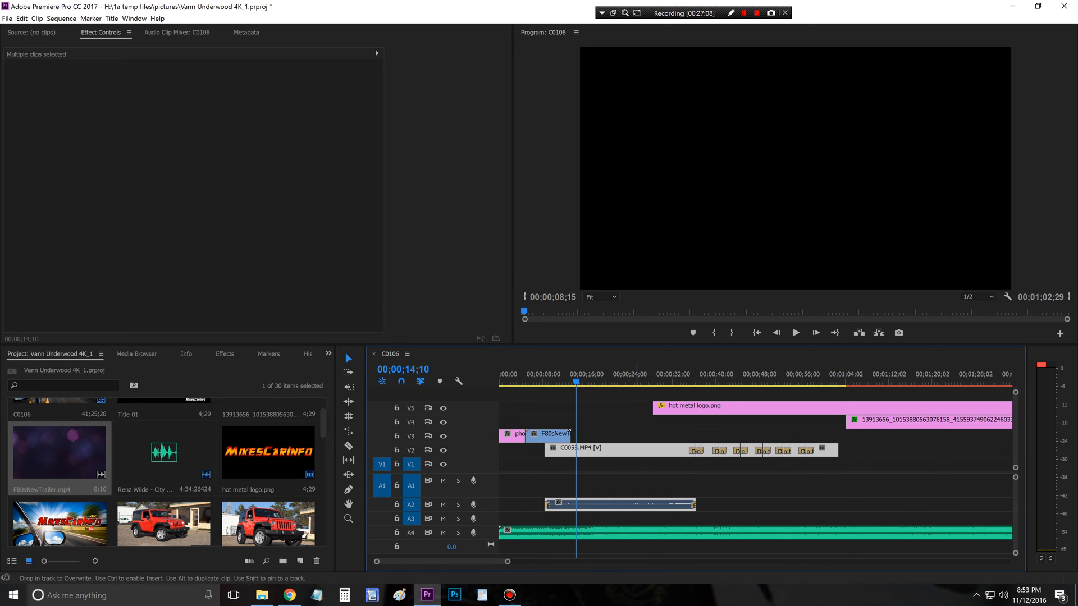
left_click(562, 376)
mouse_move(562, 377)
left_mouse_down()
mouse_move(571, 377)
mouse_move(553, 377)
left_mouse_up()
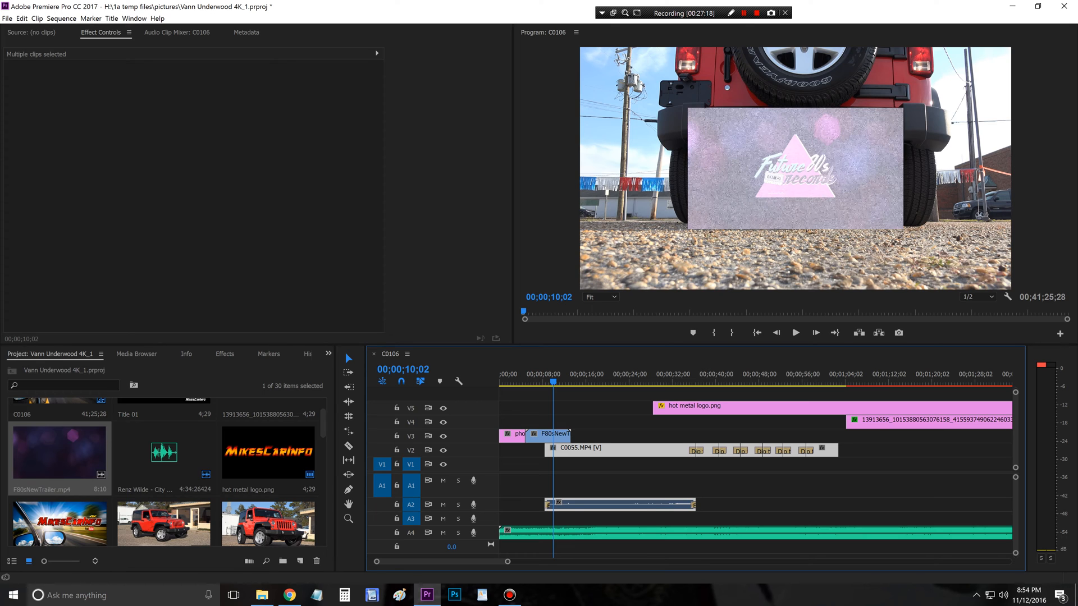
Step: Scale F80sNewTrailer.mp4 on V3 to the frame size
left_click(547, 433)
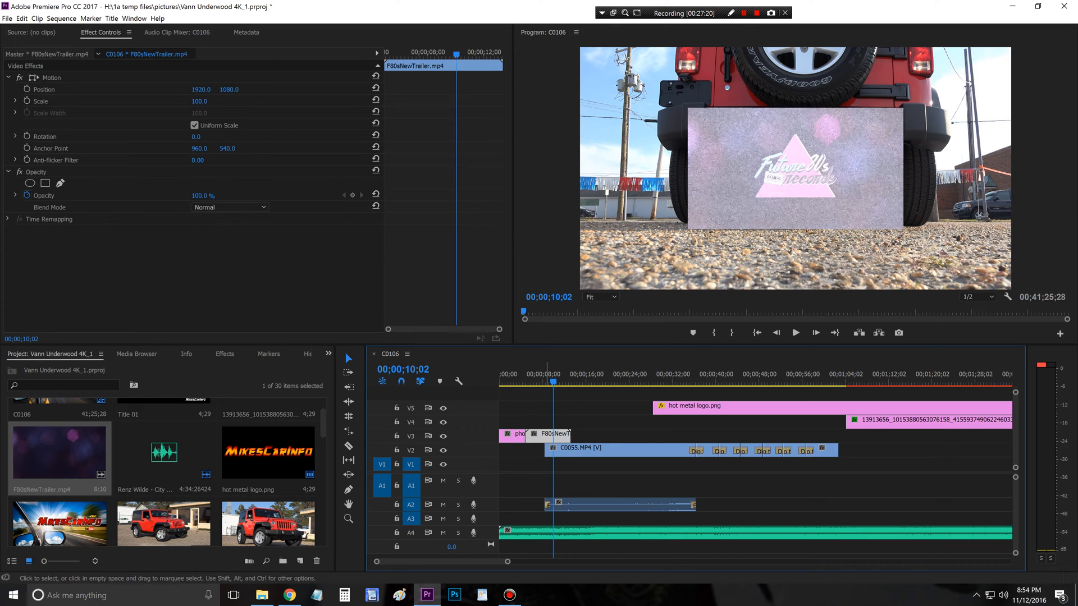
right_click(546, 433)
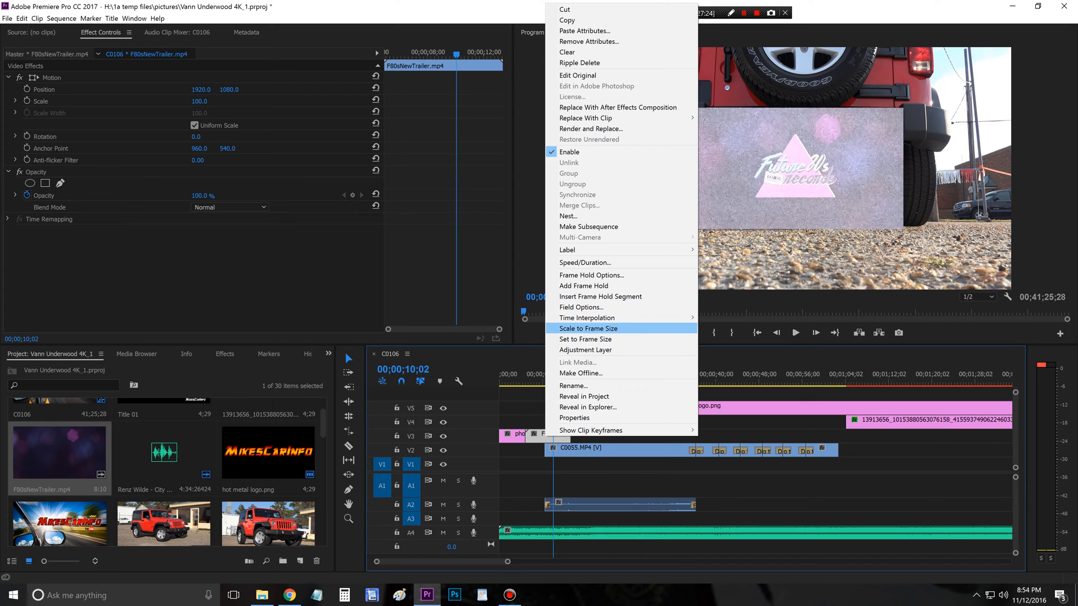
left_click(588, 328)
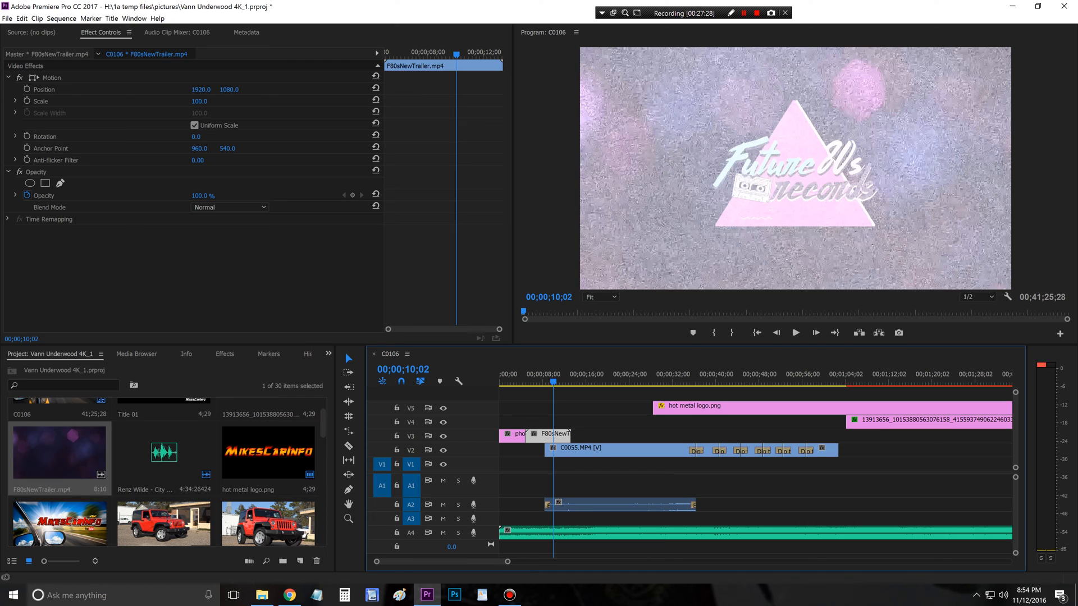
Step: Apply a Film Dissolve to the end of F80sNewTrailer.mp4 on V3 and lengthen it to 00;00;02;17
left_click(225, 354)
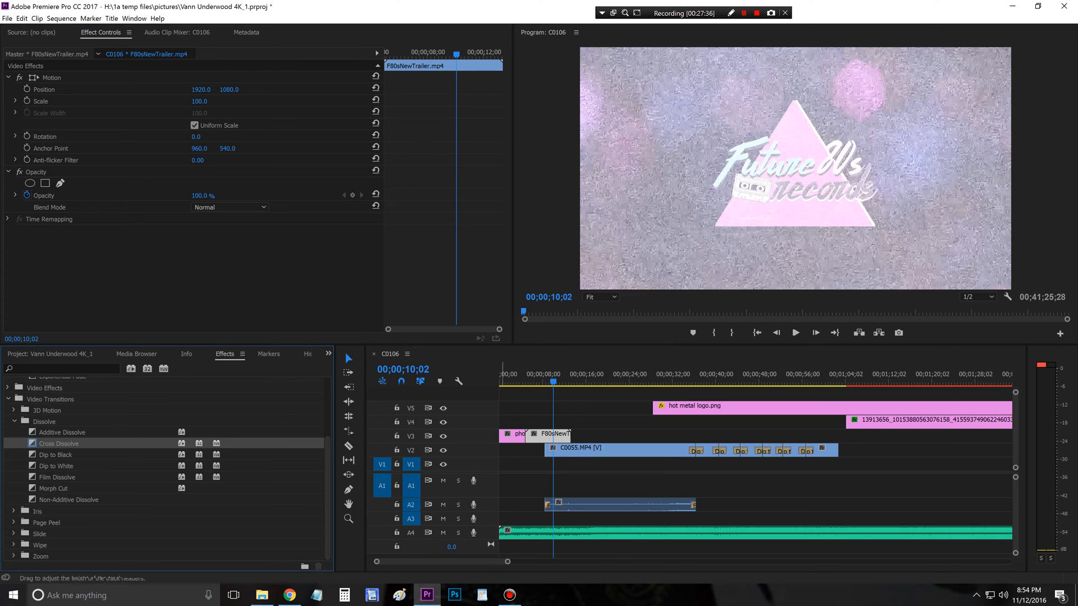
left_click_drag(57, 478, 569, 436)
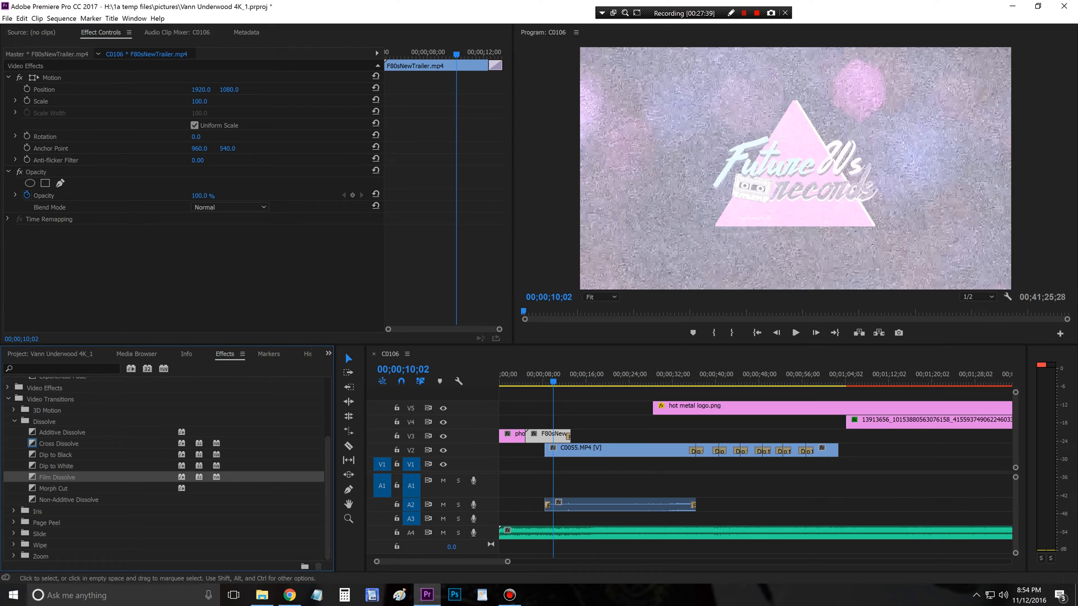
left_click_drag(507, 562, 451, 562)
left_click_drag(719, 437, 692, 437)
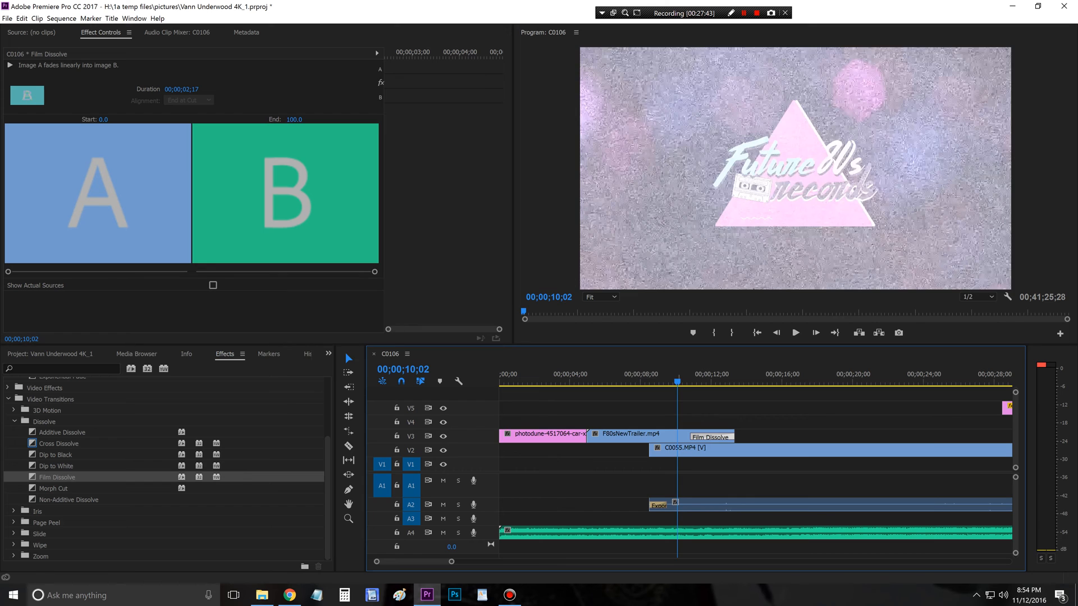
Step: Play back the dissolve from the trailer into C0055.MP4 and the intro from 00;00;00;00
key("space")
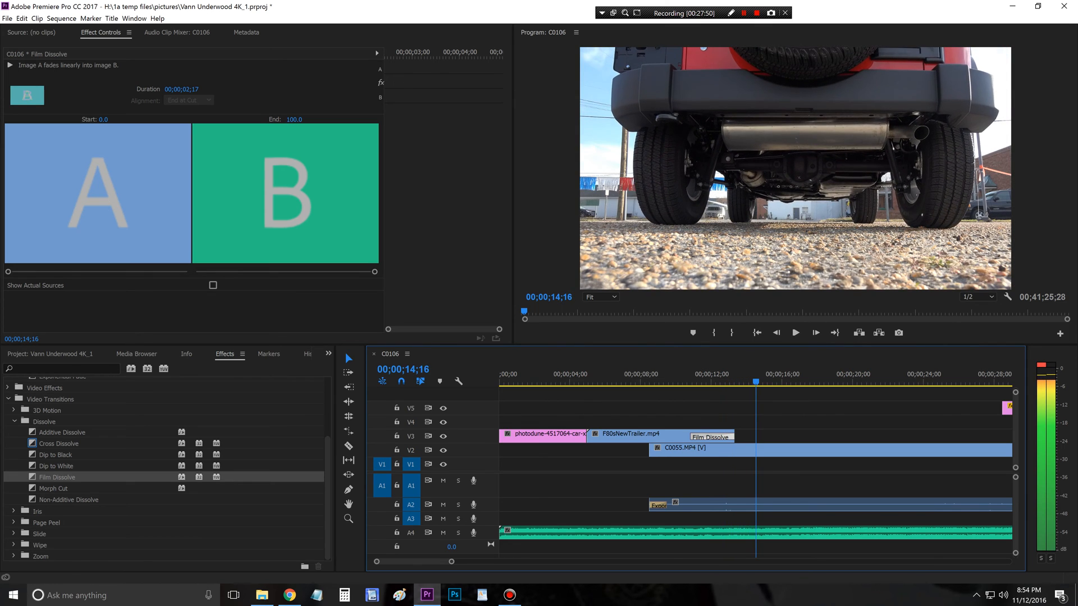
left_click_drag(756, 382, 691, 381)
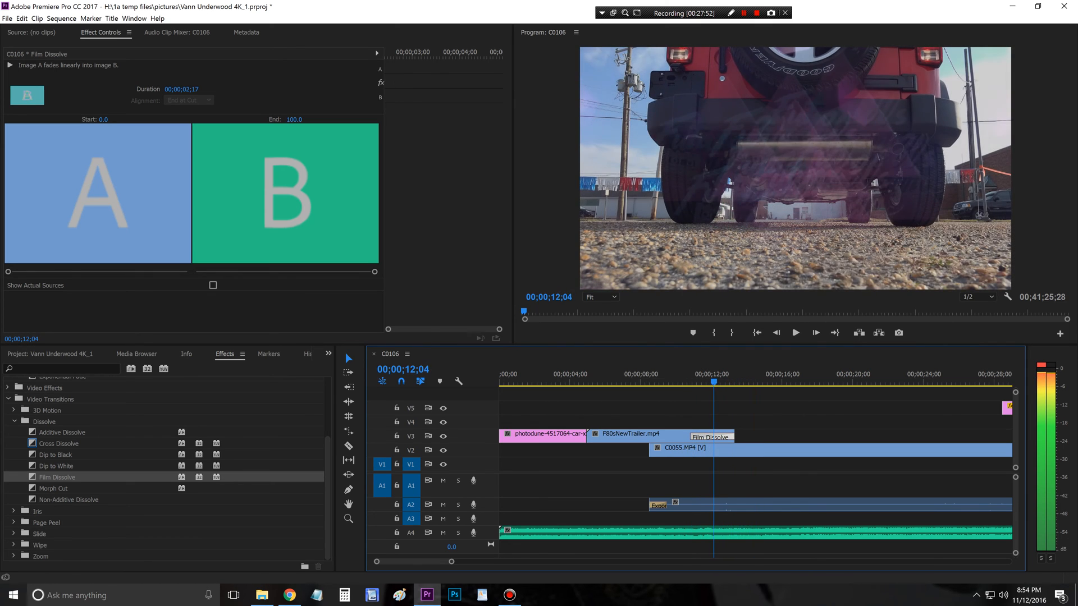
key("Up")
key("Up")
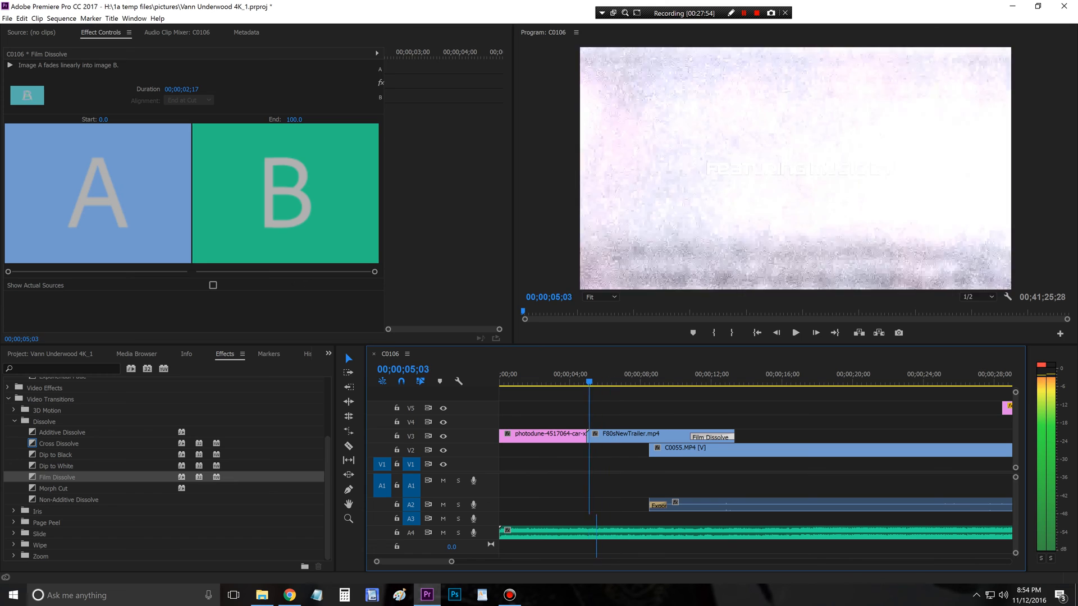
key("Up")
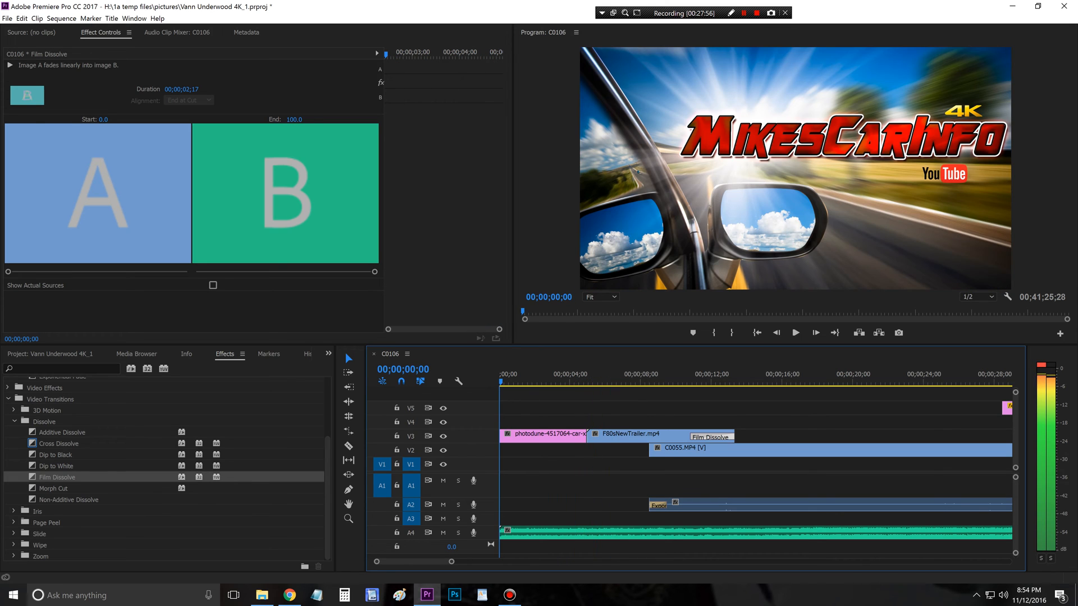
left_click(795, 332)
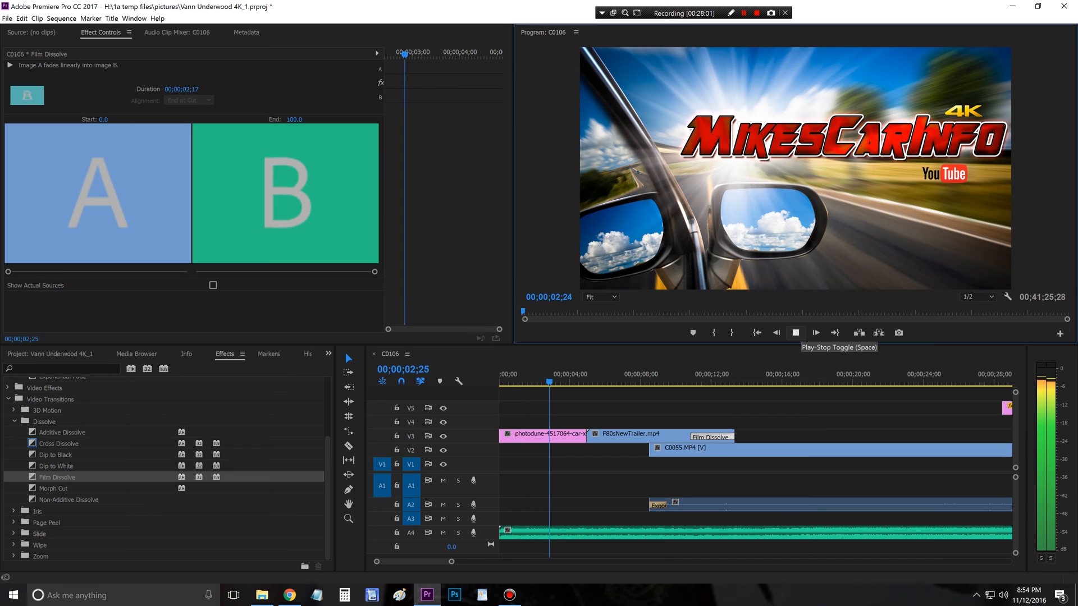
key("space")
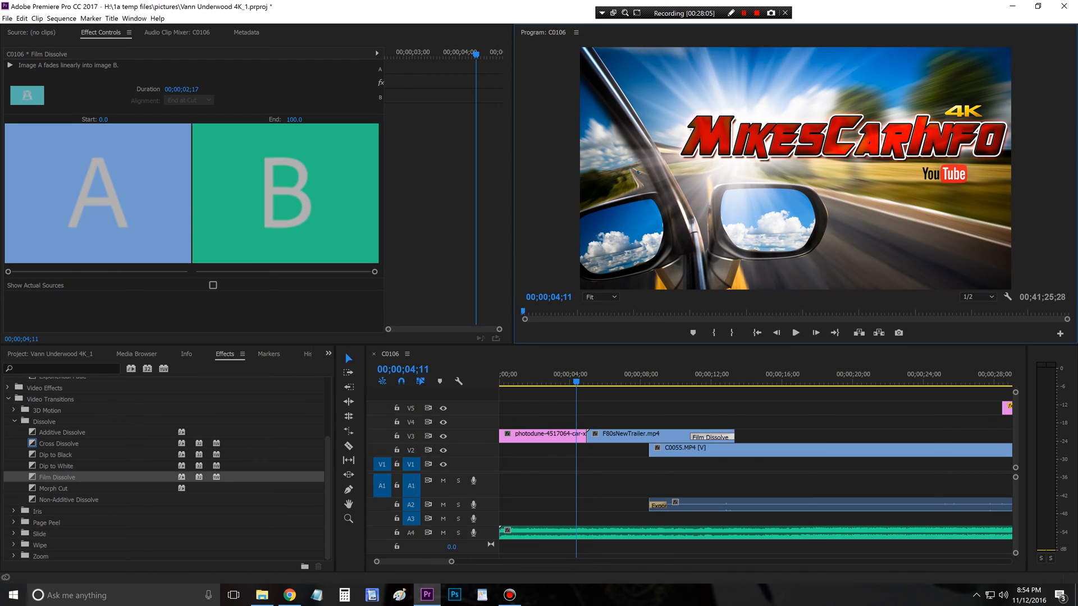
Step: Apply the Find Edges video effect to the photodune title image on V3 and invert it
left_click(62, 369)
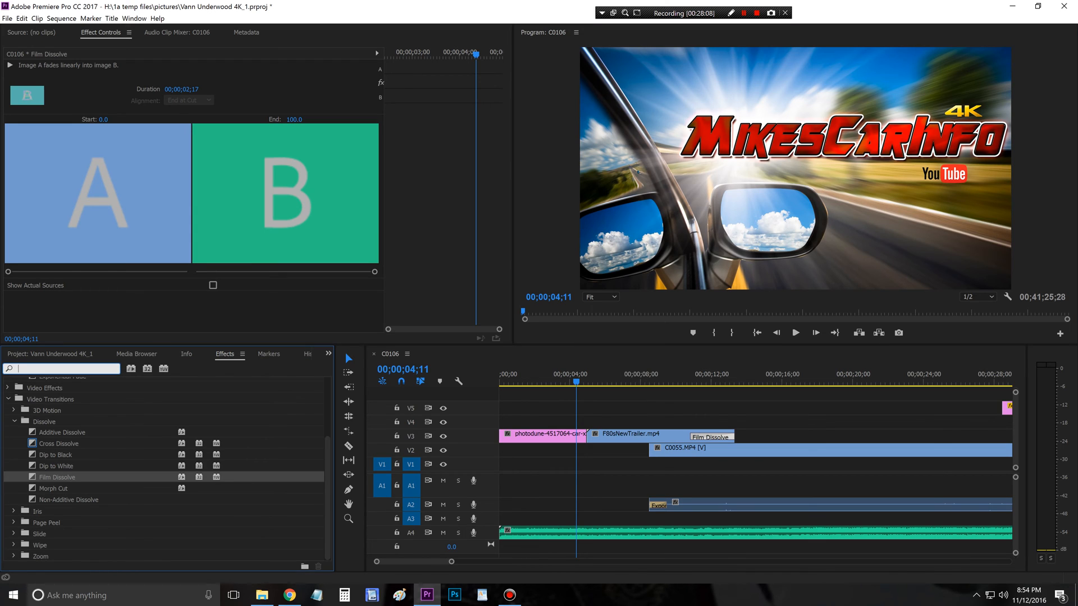
type("f")
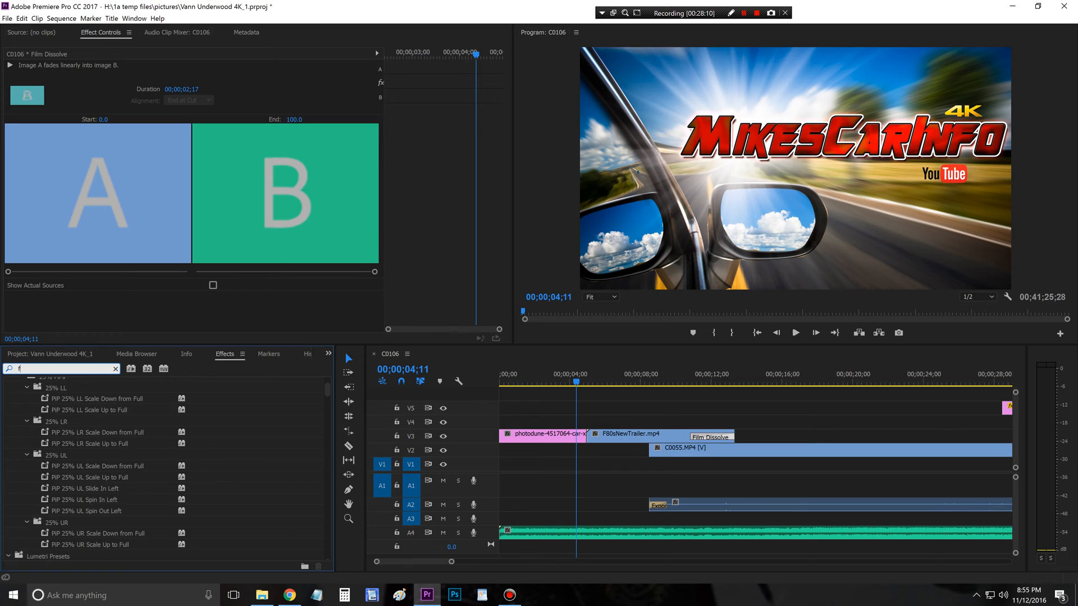
type("ind")
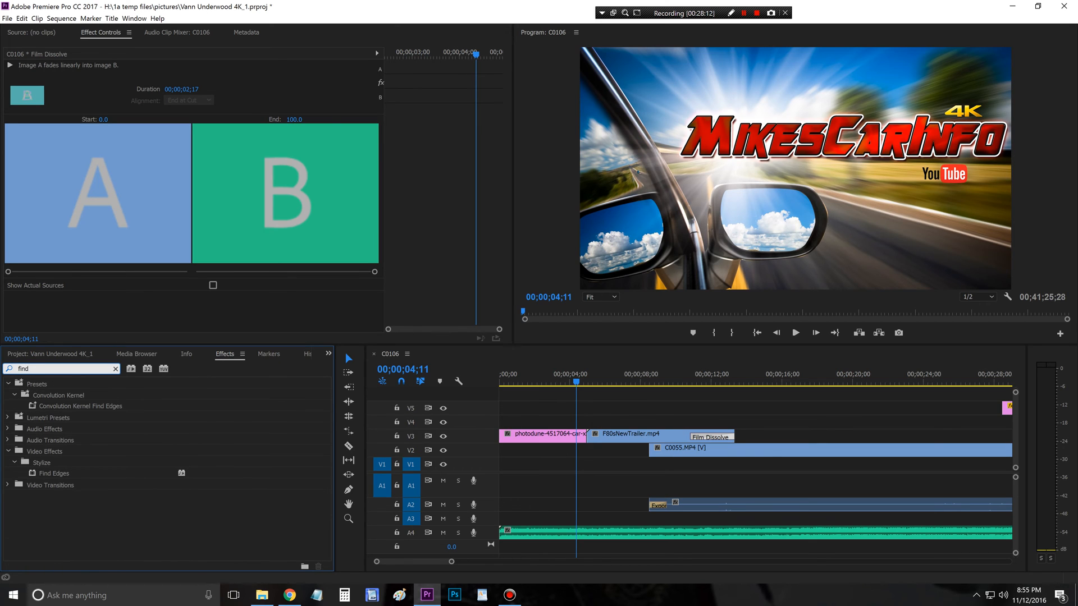
left_click(54, 473)
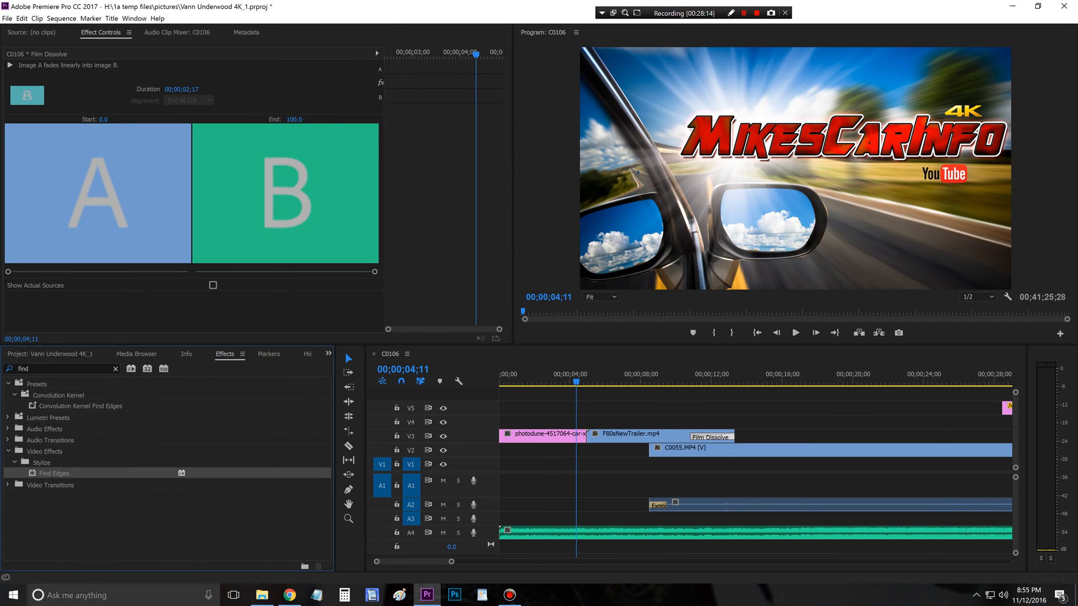
left_click_drag(54, 474, 539, 435)
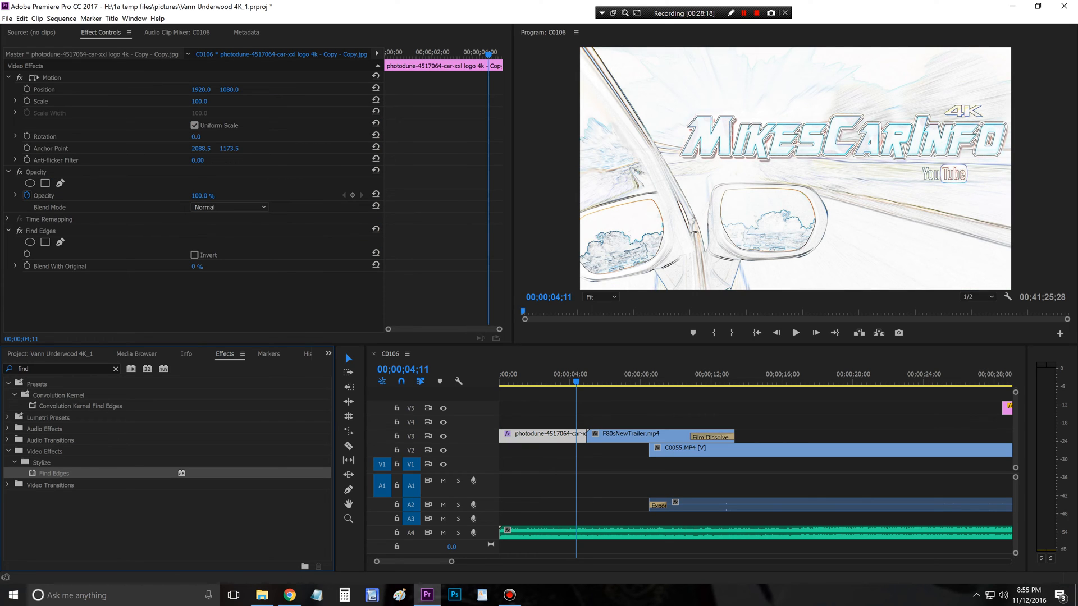
left_click(194, 255)
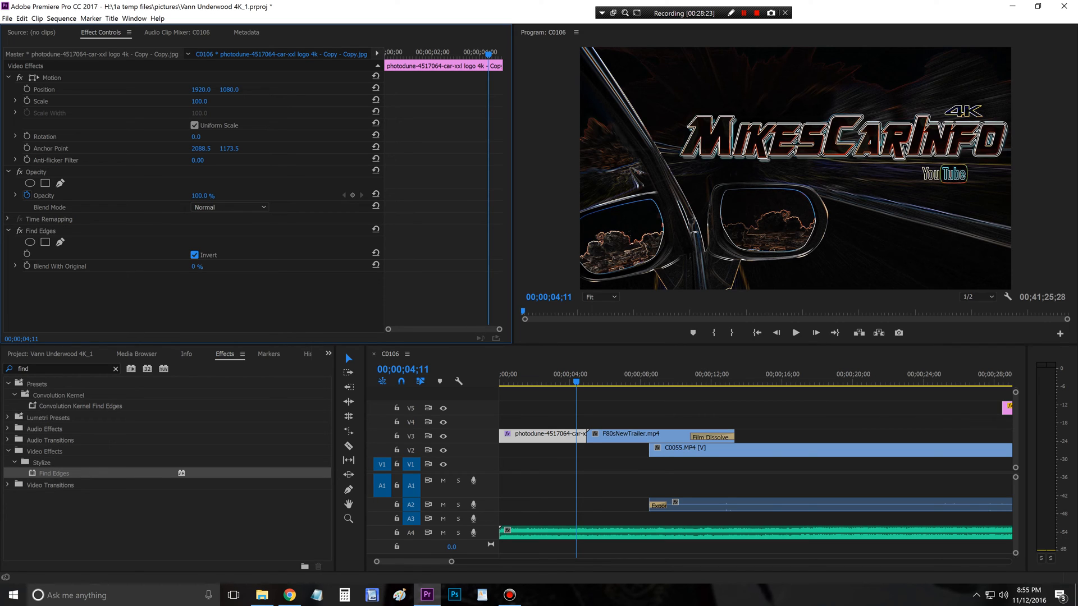
Step: Play back the inverted Find Edges look on the title image from 00;00;00;00
left_click_drag(576, 381, 499, 381)
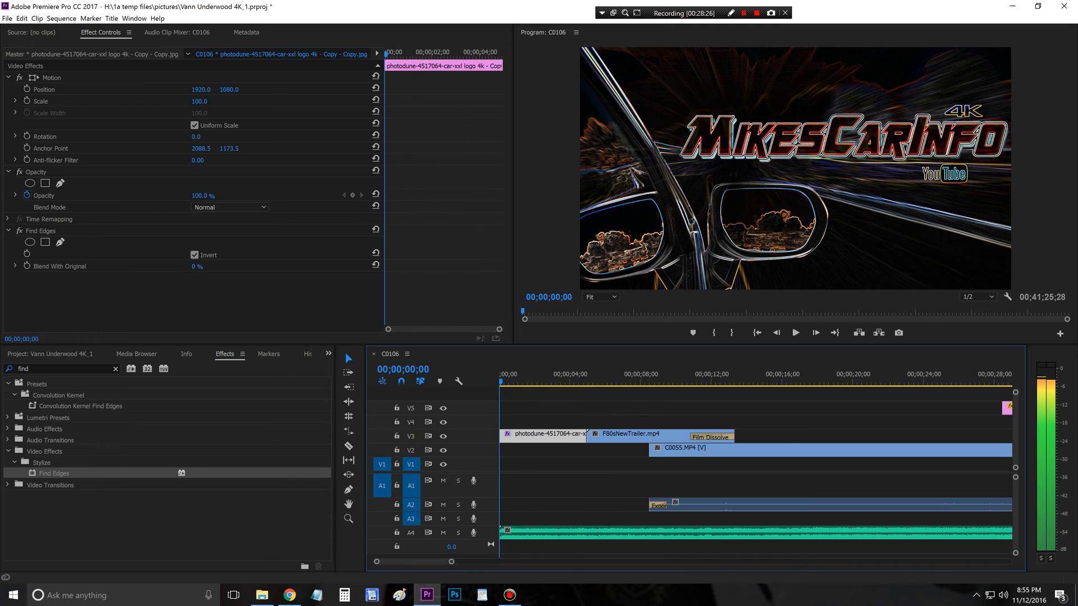
left_click(796, 333)
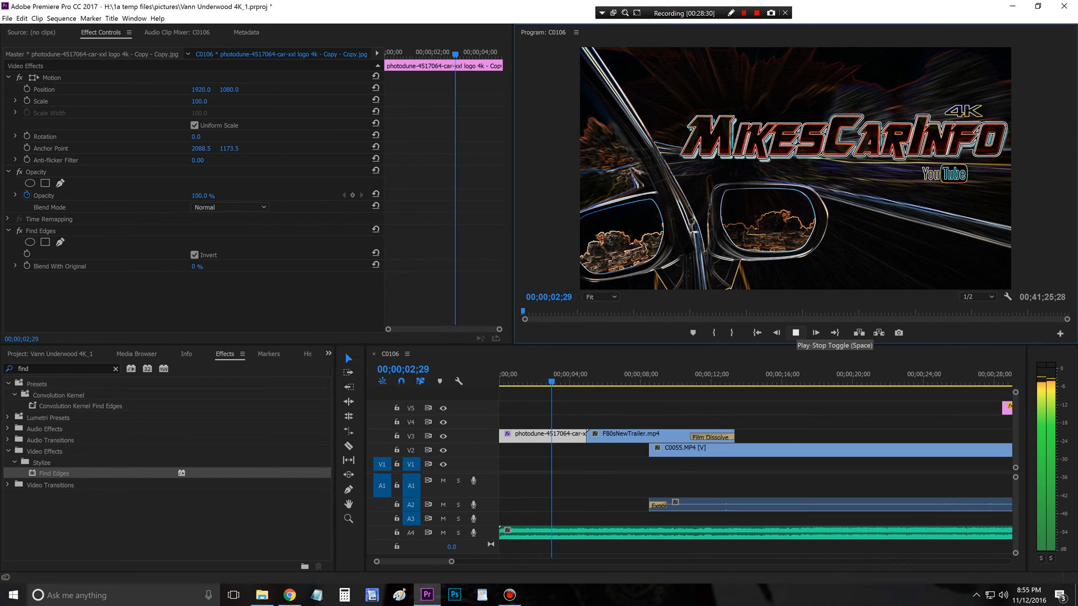
left_click(796, 333)
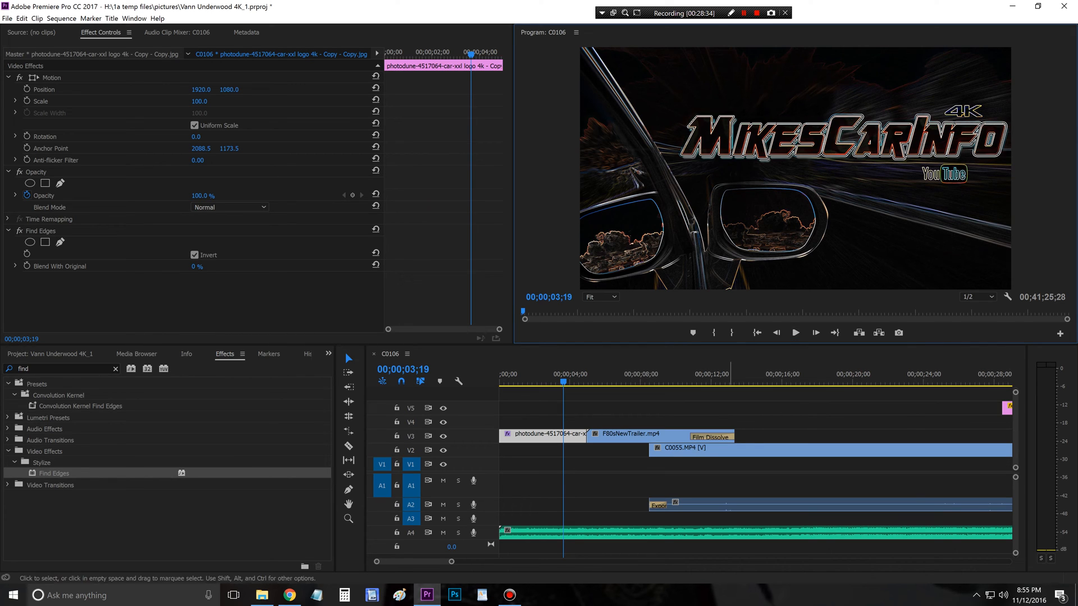
key("Left")
key("Home")
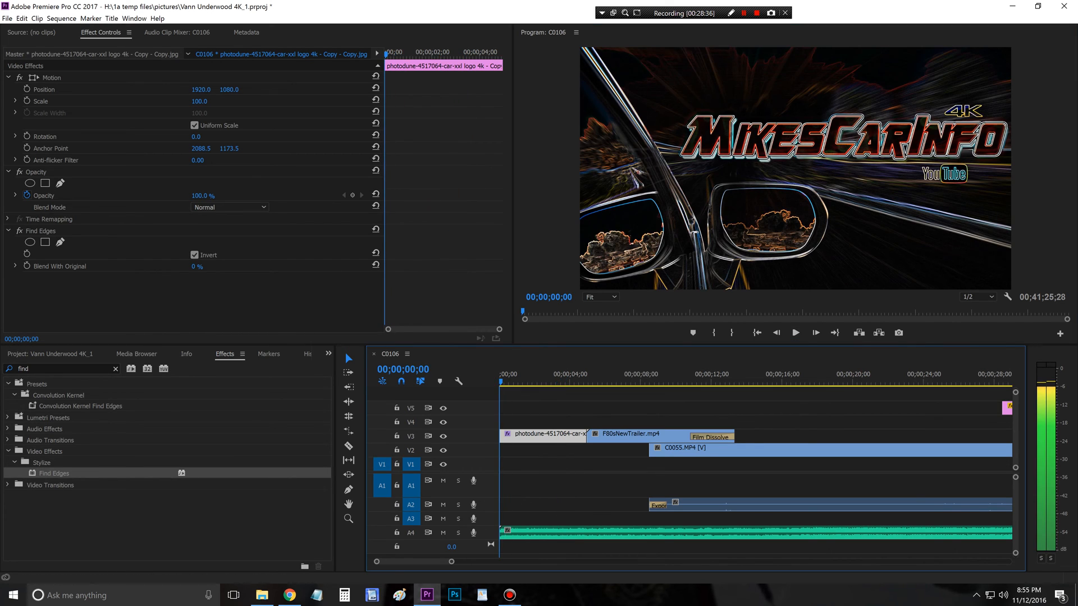
left_click_drag(500, 381, 517, 381)
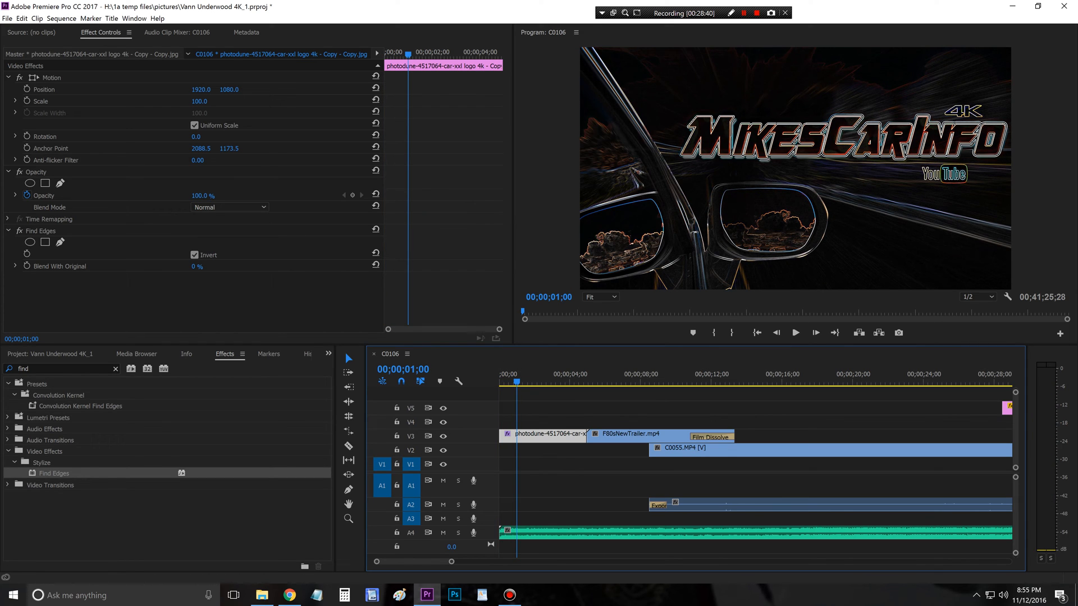
Step: Set Find Edges' Blend With Original to 100% and start keyframing it at 00;00;00;00
left_click_drag(517, 380, 500, 380)
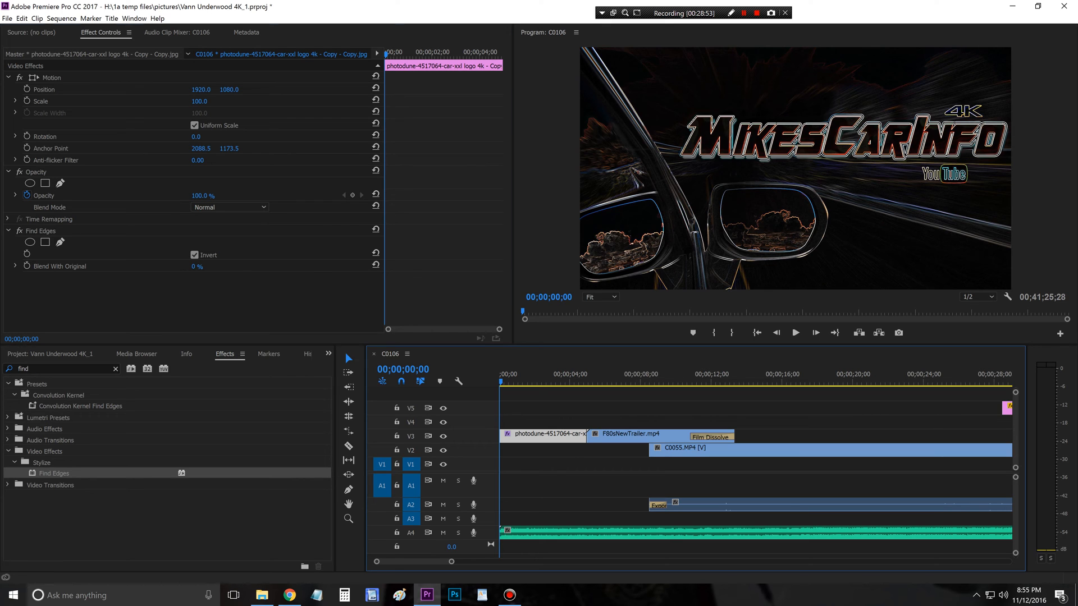
left_click_drag(196, 266, 256, 266)
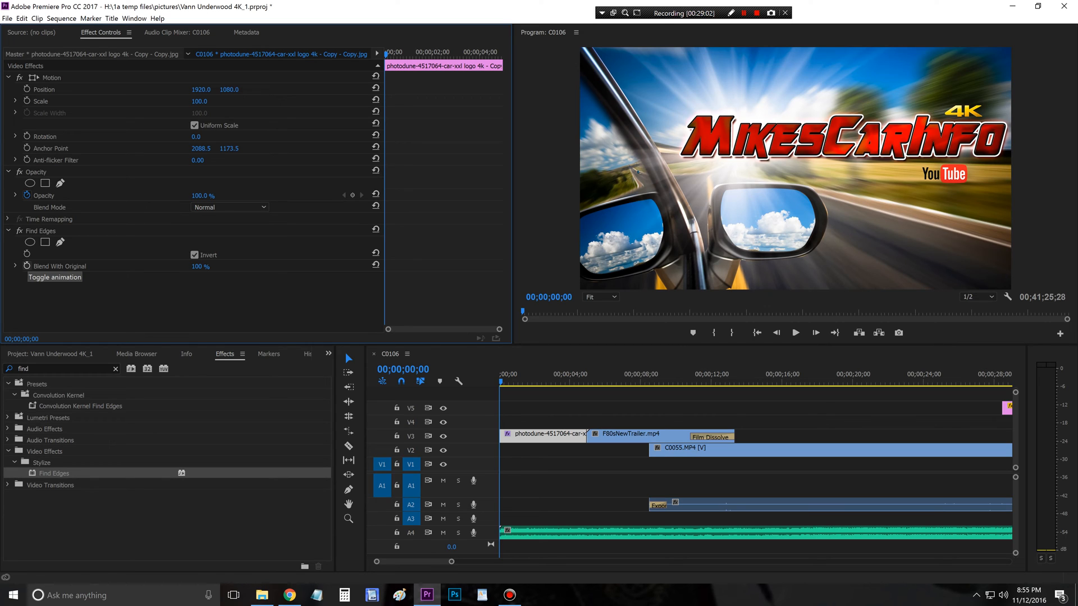
left_click(26, 266)
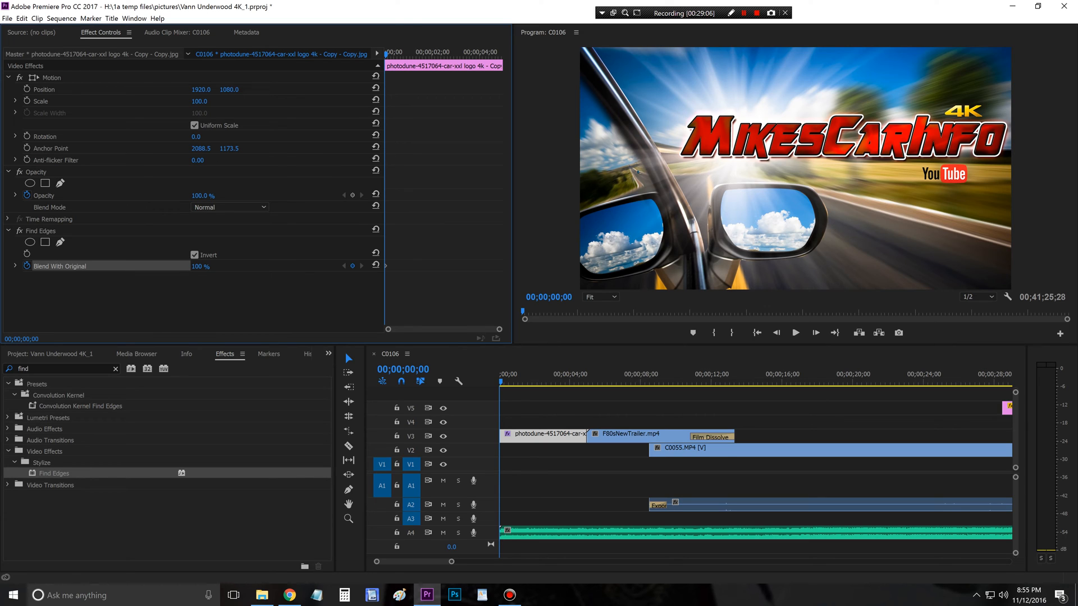
Step: Add a Blend With Original keyframe of 0% at 00;00;04;01 on the title image
key("space")
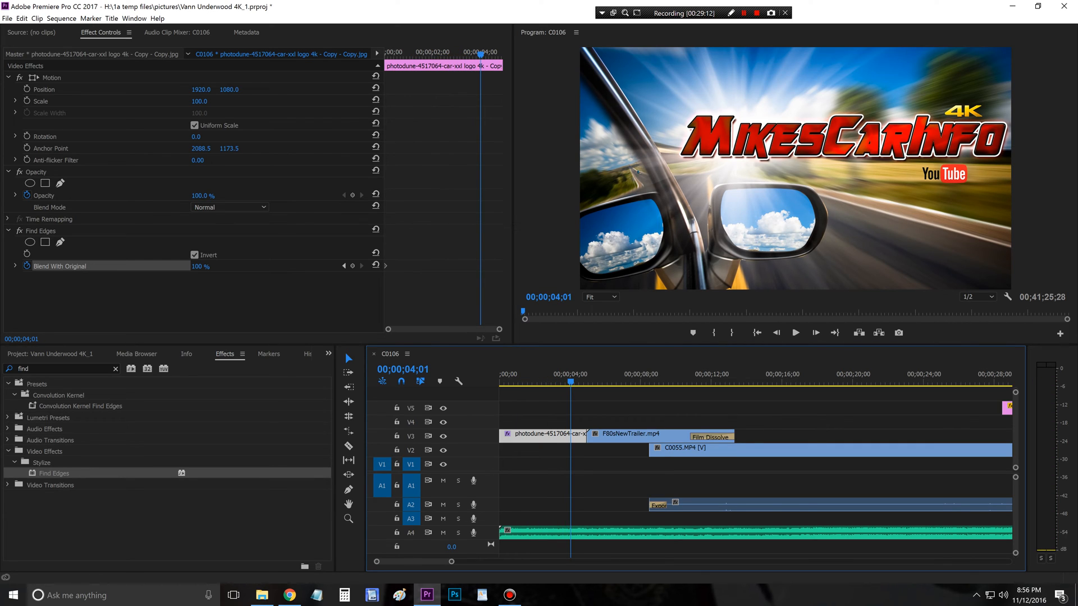
left_click(197, 266)
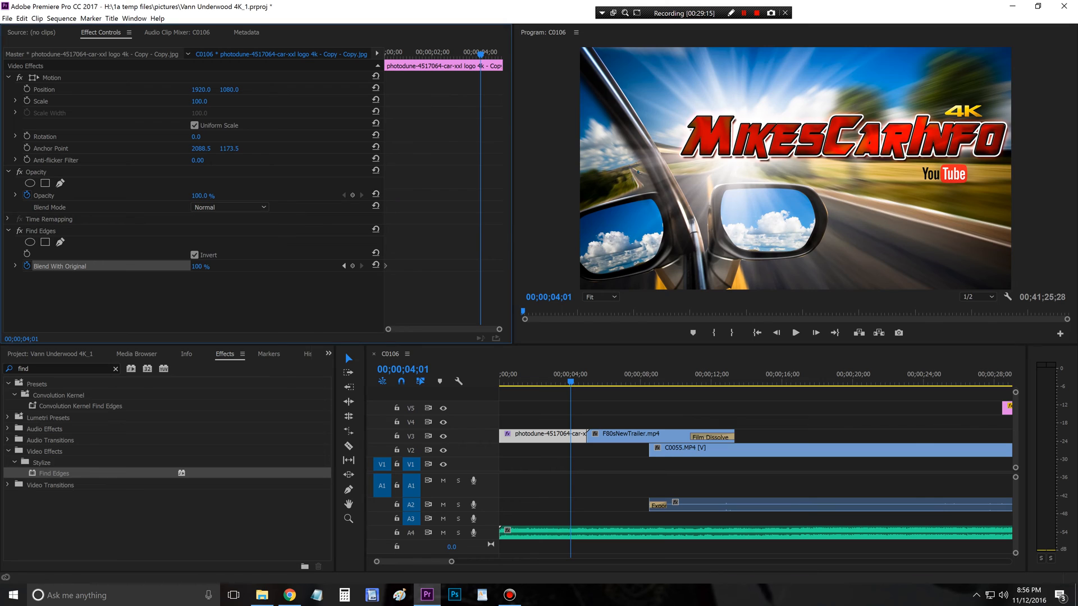
type("0")
key("Return")
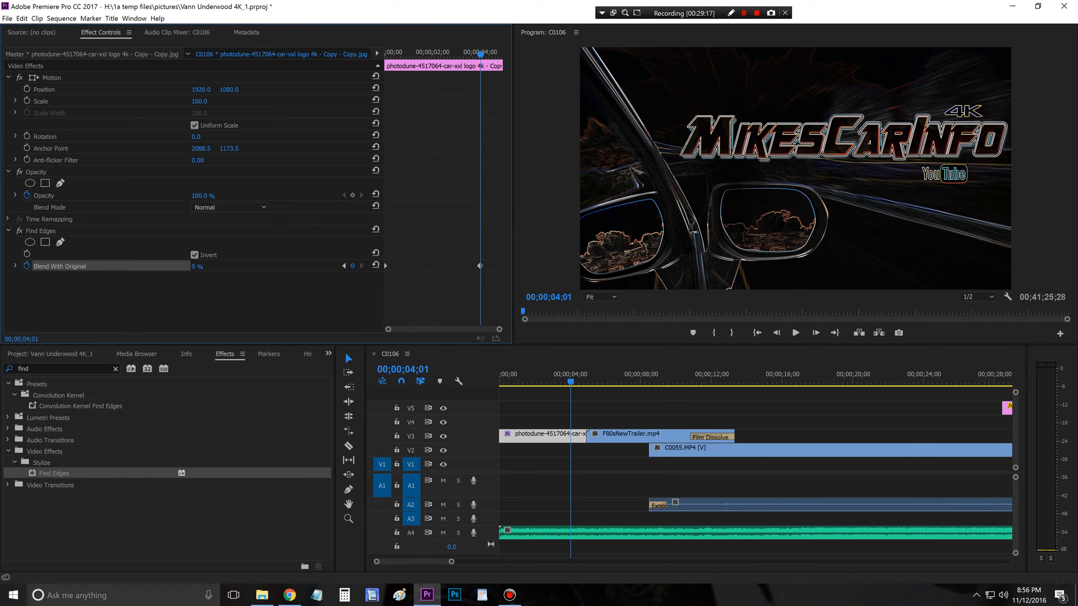
Step: Play back the title image's animated Find Edges blend from 00;00;00;00 and review its last second
key("Home")
key("space")
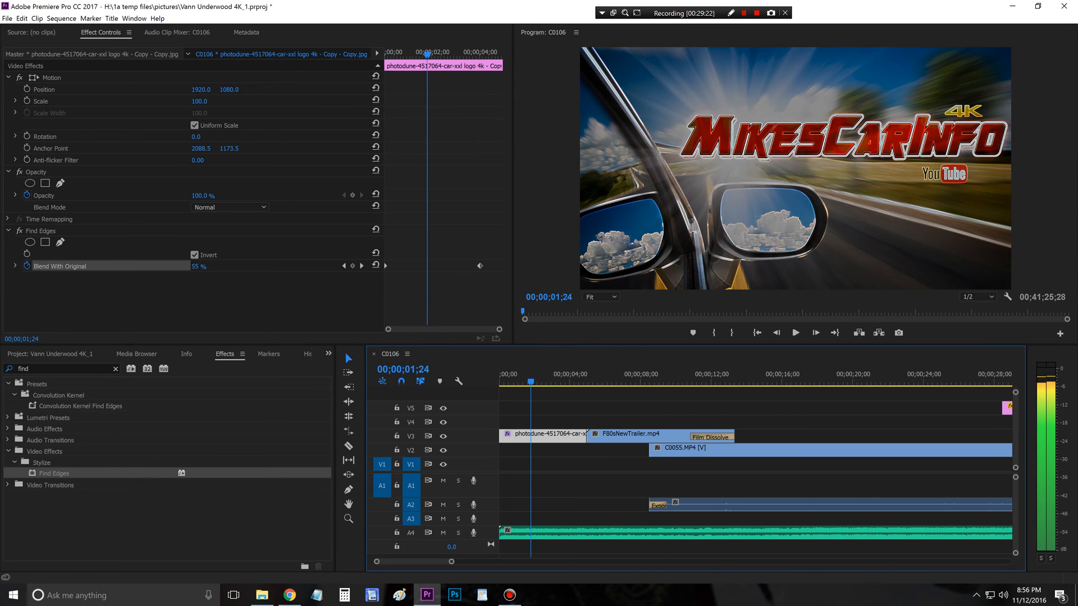
key("space")
key("Home")
key("space")
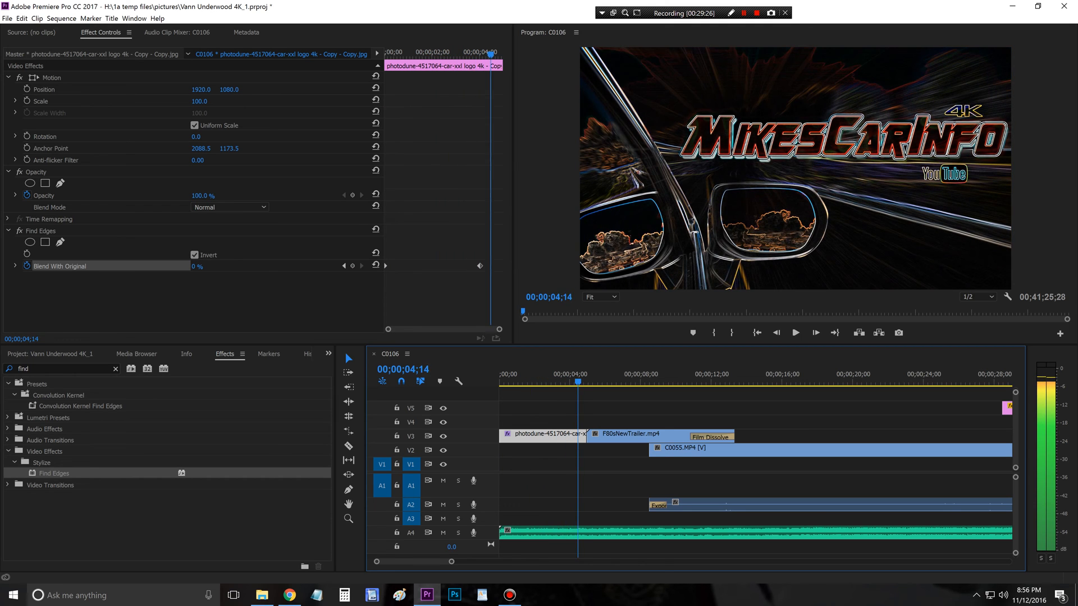
left_click_drag(610, 382, 562, 382)
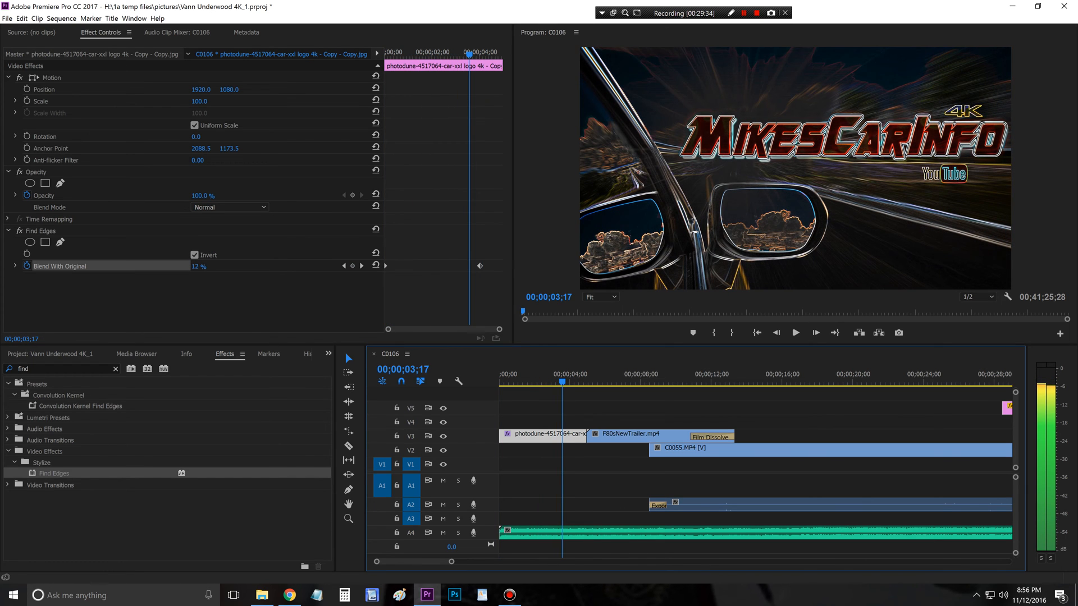
Step: Start Position and Scale keyframes for the title image at 00;00;00;00
key("Home")
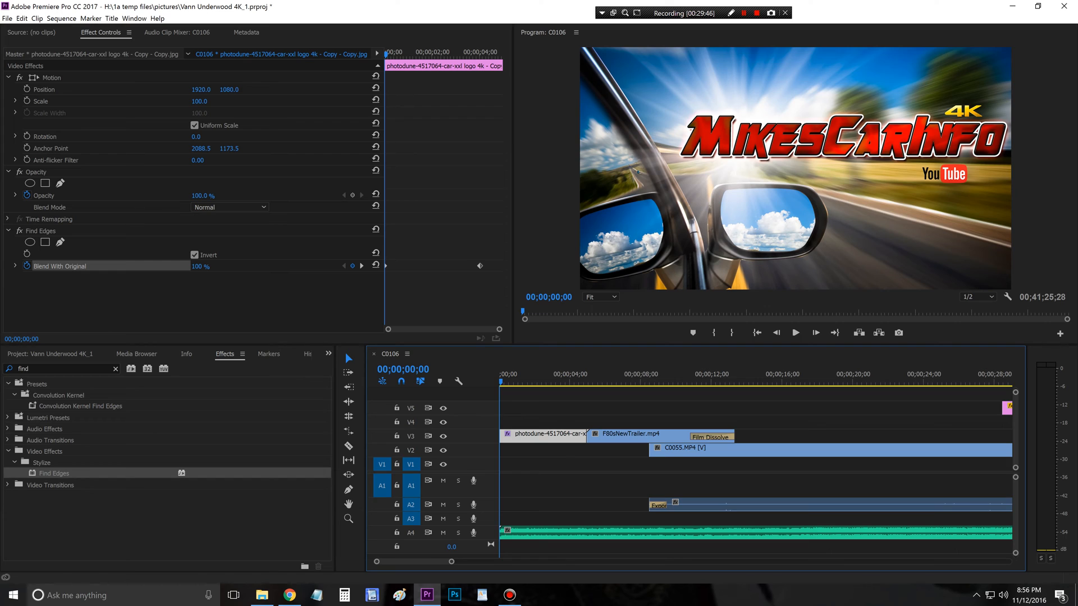
left_click(26, 89)
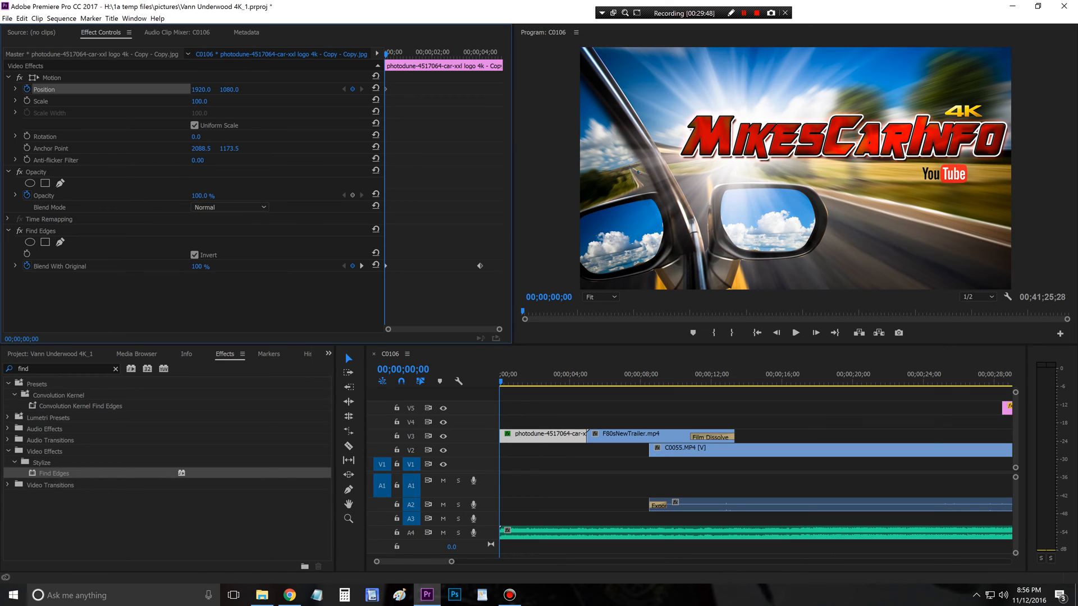
left_click(26, 101)
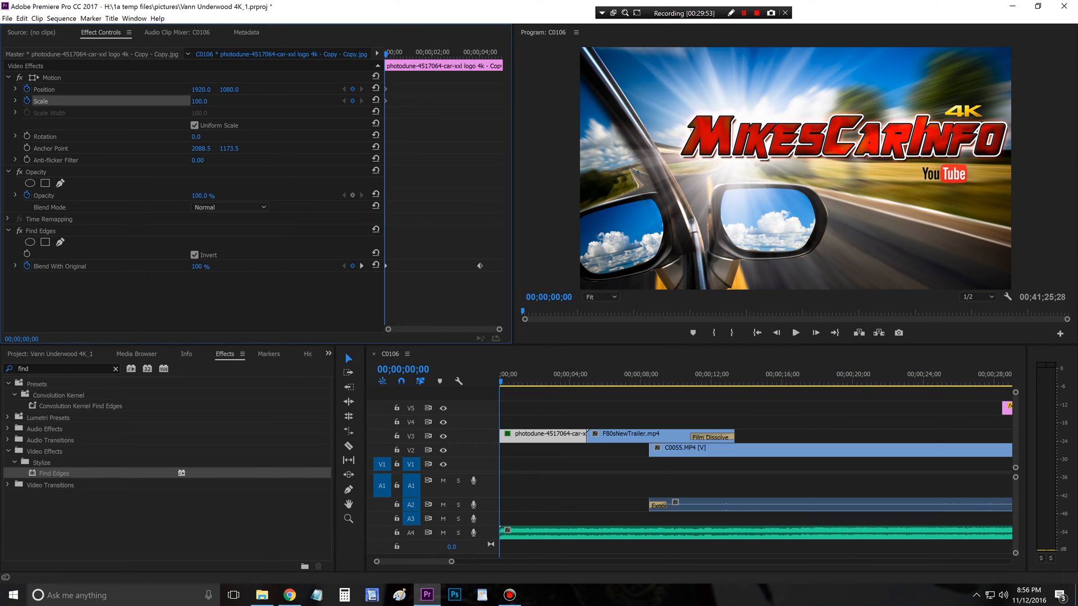
Step: Keyframe the title image at 00;00;04;01 with position 1595, 1225 and scale 130
key("space")
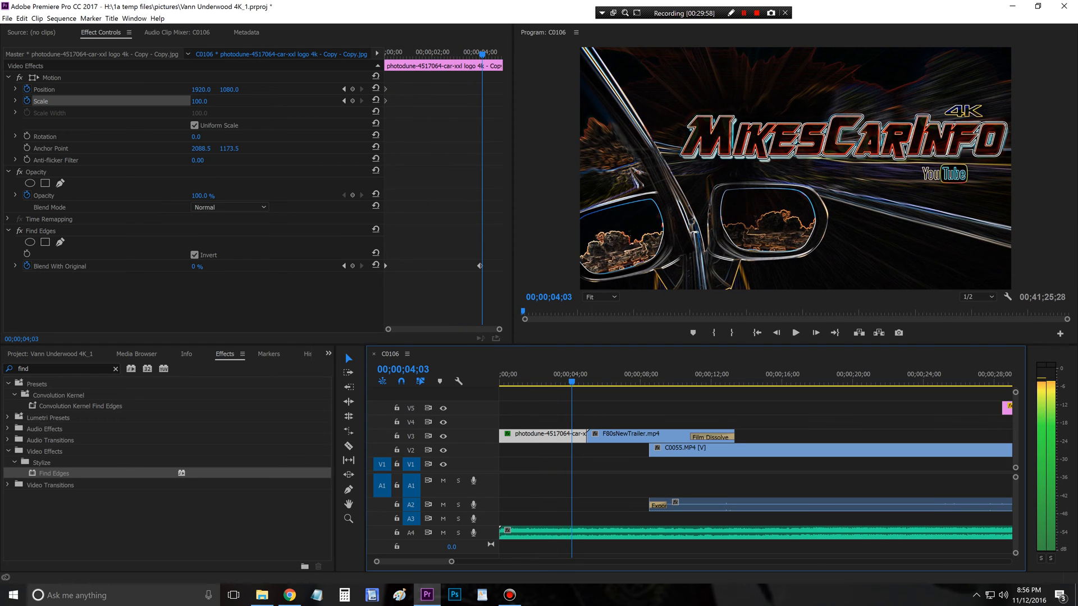
key("space")
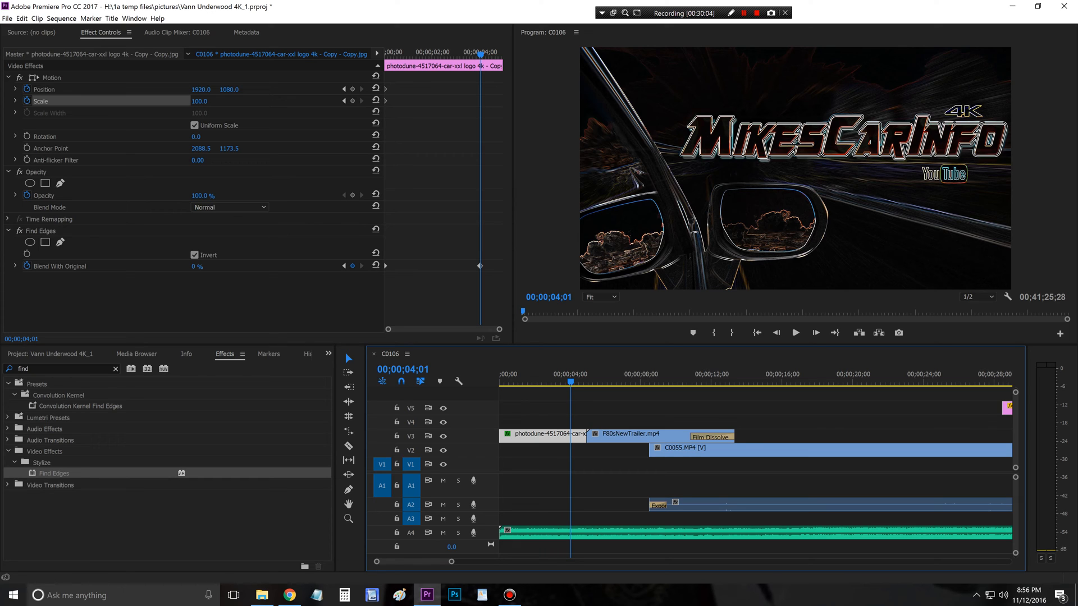
left_click(52, 78)
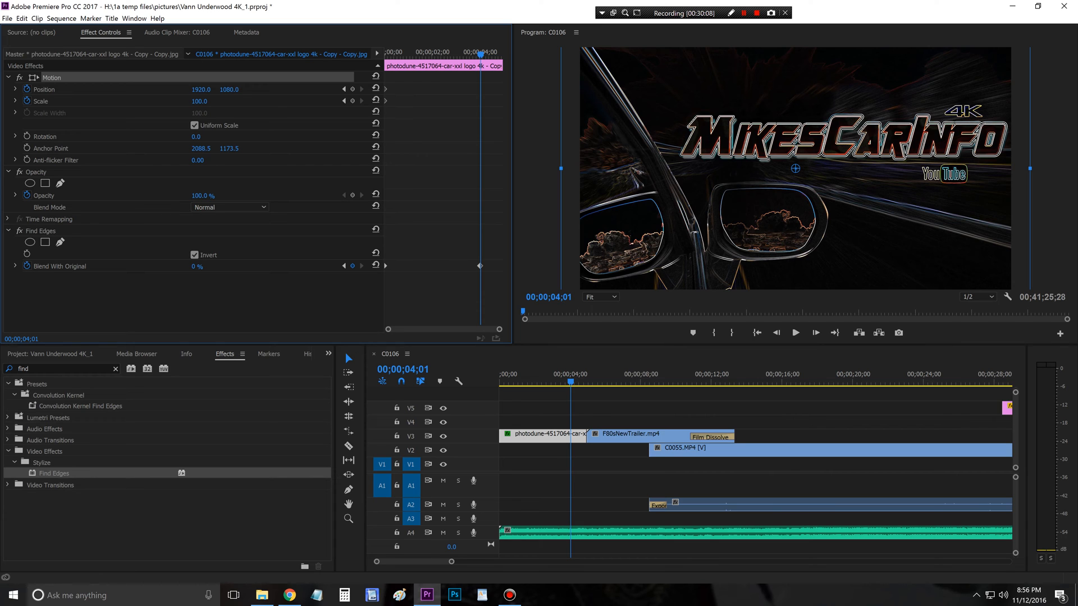
left_click_drag(795, 168, 760, 187)
left_click_drag(758, 189, 759, 185)
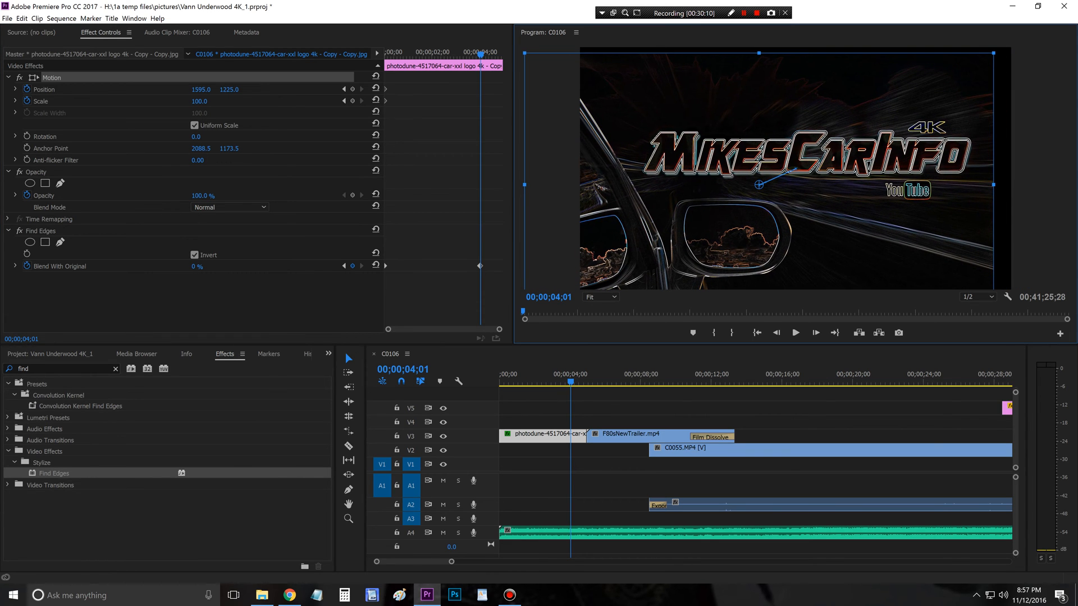
mouse_move(200, 102)
left_mouse_down()
mouse_move(227, 101)
mouse_move(216, 102)
left_mouse_up()
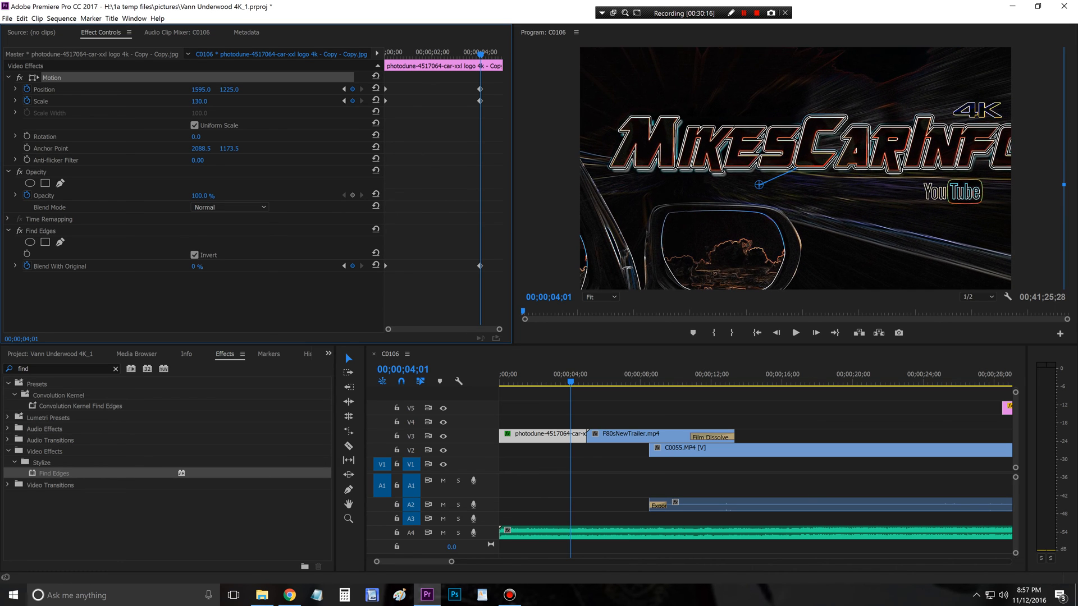
Step: Readjust the title image's 00;00;04;01 keyframes to scale 125 and position 1380, 1100, centring the enlarged logo in the frame
left_click_drag(759, 185, 726, 190)
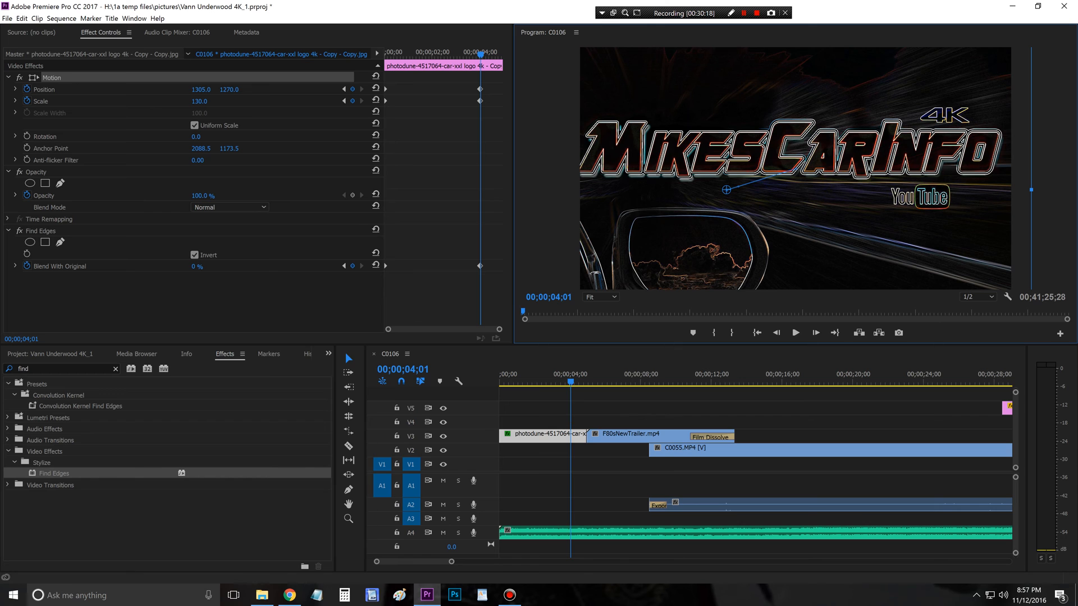
left_click(199, 102)
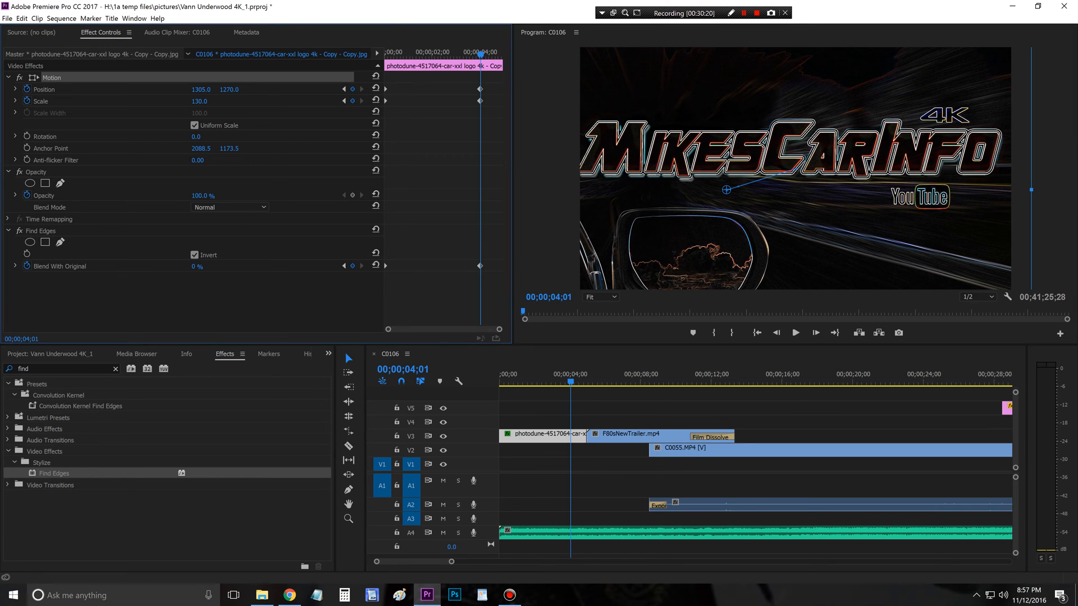
left_click_drag(200, 102, 192, 102)
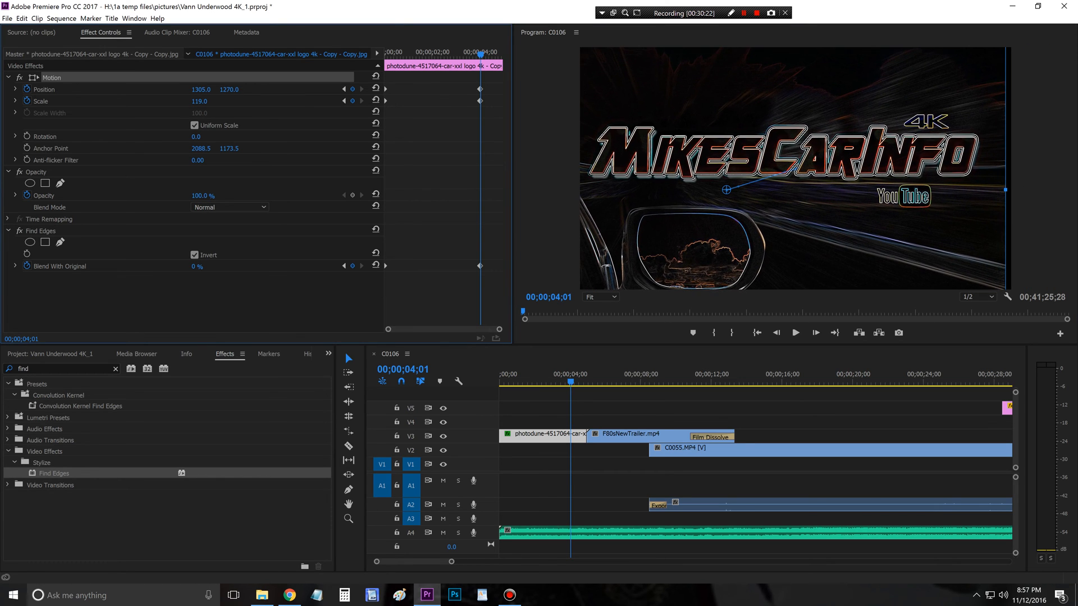
left_click_drag(727, 190, 740, 188)
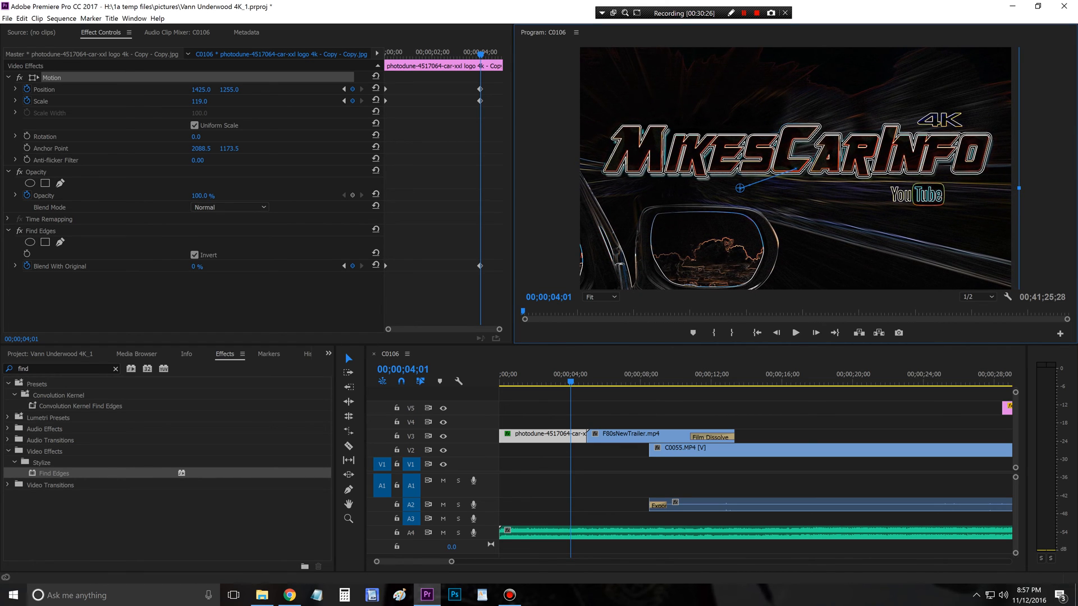
left_click(199, 102)
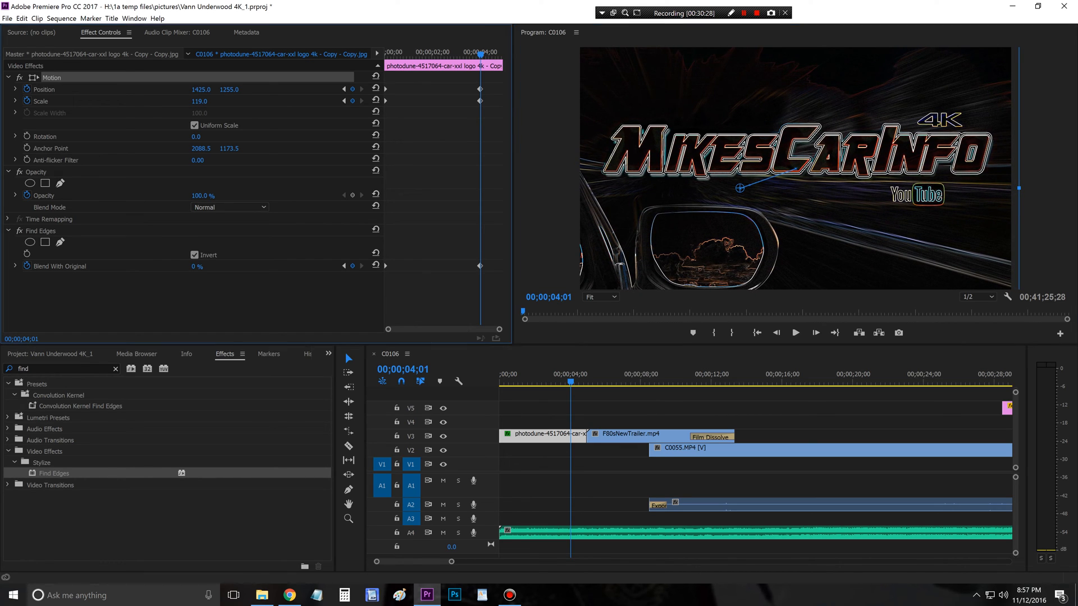
left_click_drag(200, 102, 204, 101)
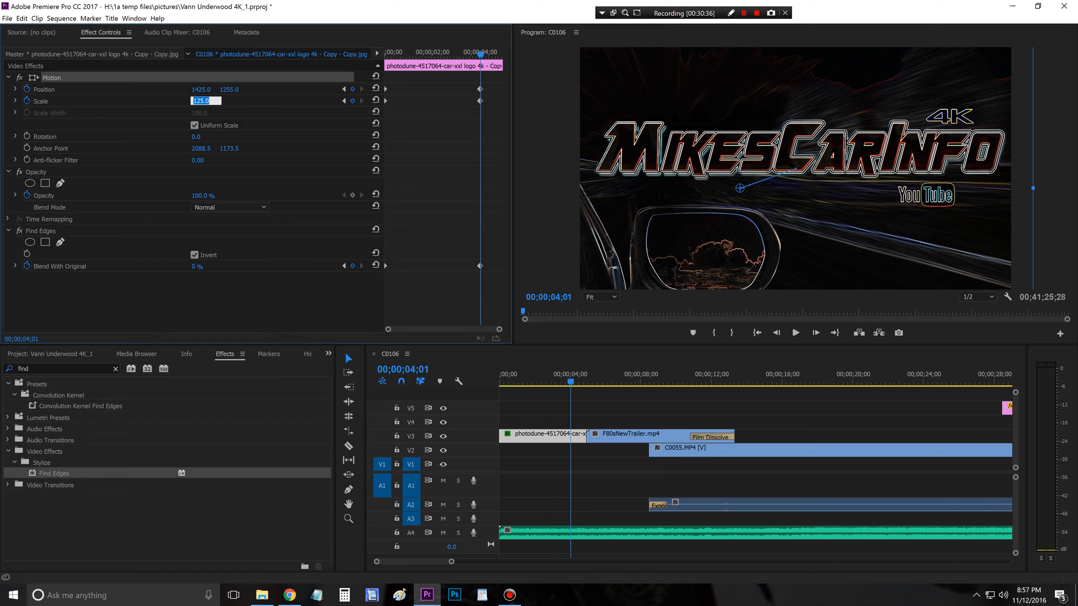
mouse_move(785, 188)
left_mouse_down()
mouse_move(798, 185)
mouse_move(786, 186)
mouse_move(781, 171)
left_mouse_up()
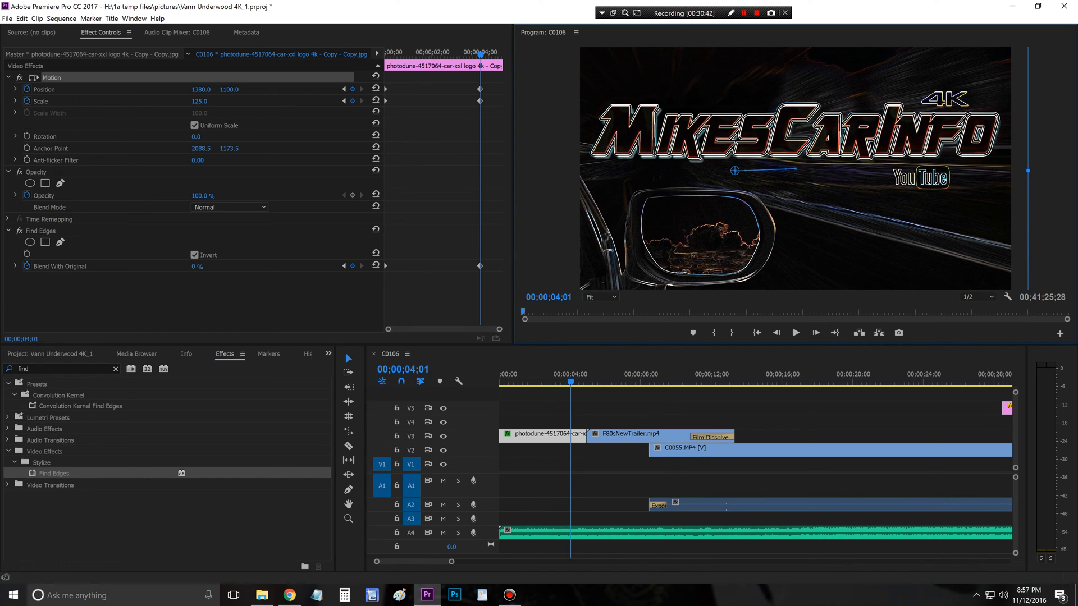
Step: Play back the title image's position, scale and Find Edges animation from 00;00;00;00 into the F80sNewTrailer clip
left_click(584, 414)
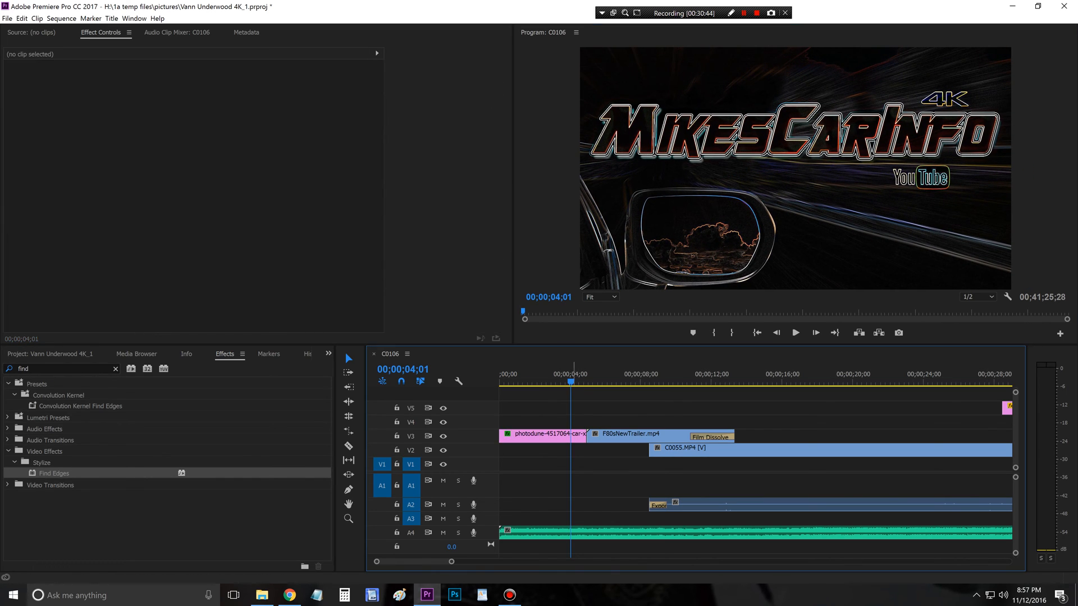
left_click_drag(570, 382, 566, 381)
key("Home")
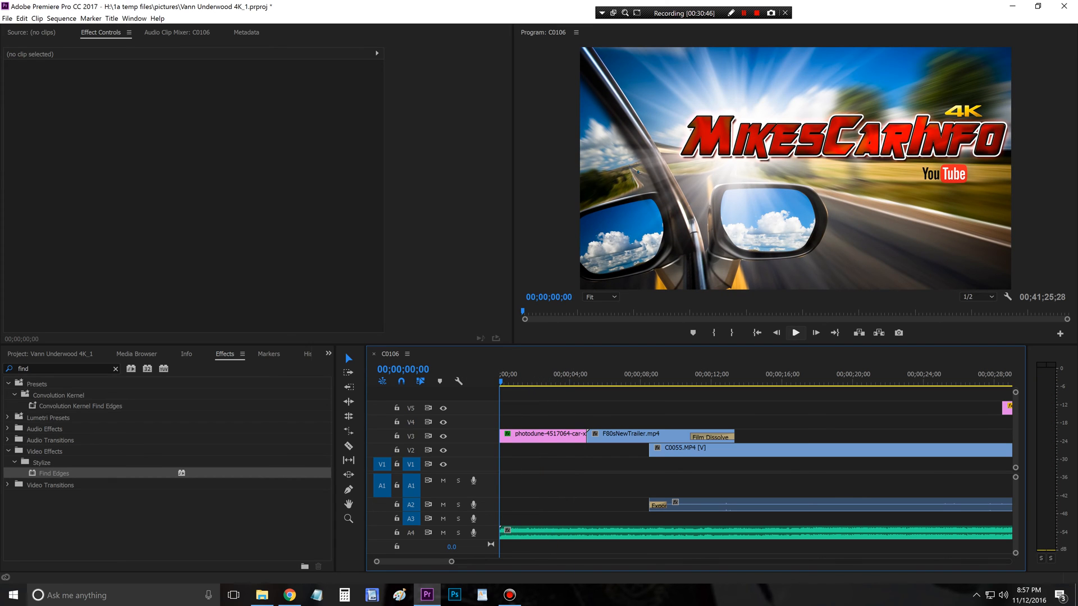
left_click(796, 332)
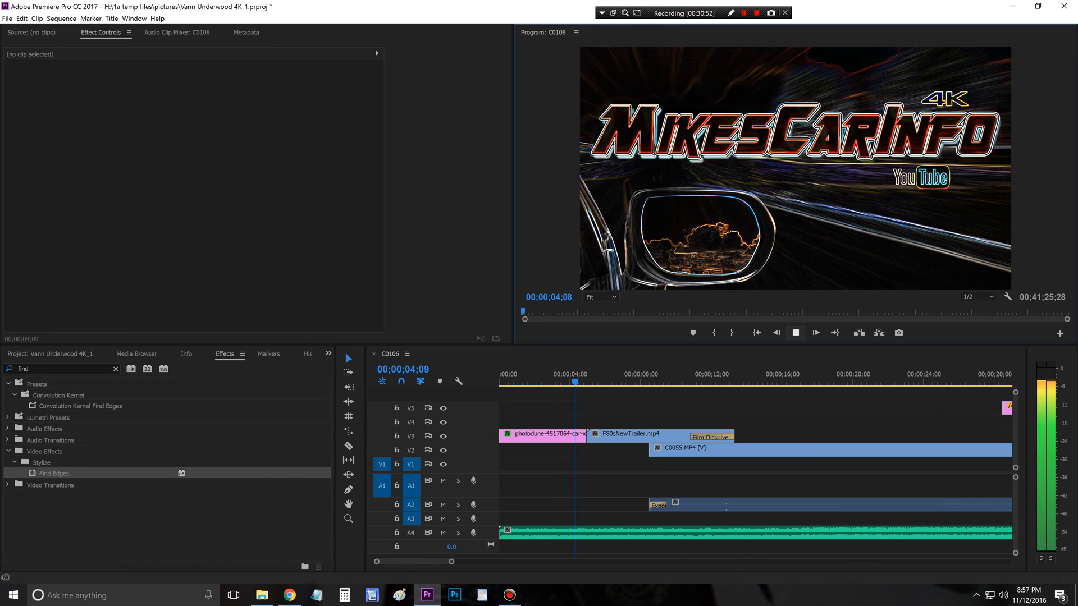
key("space")
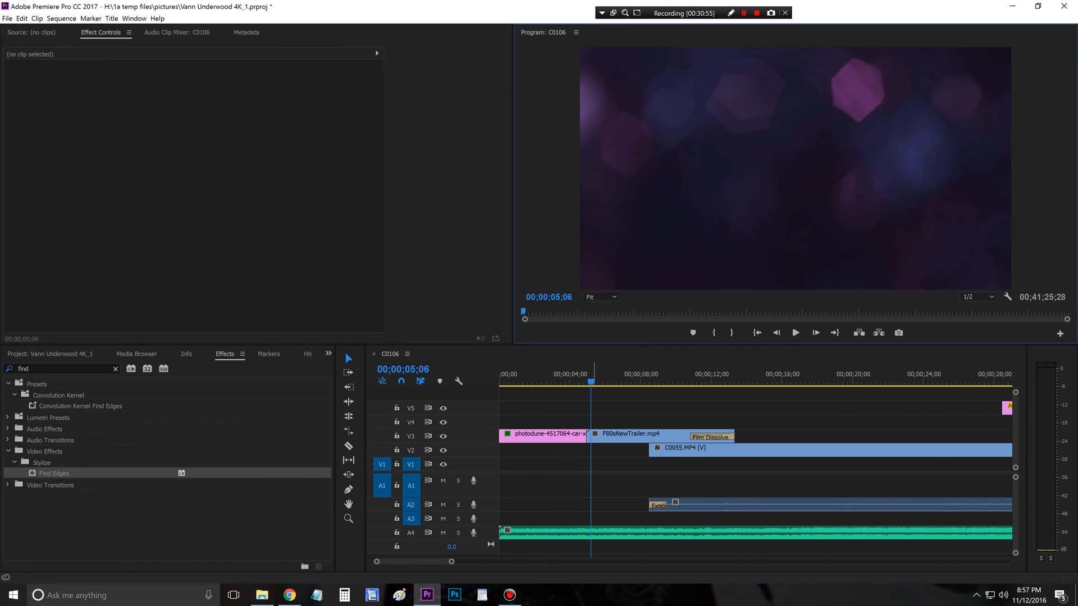
Step: Apply a Film Dissolve at the start of the F80sNewTrailer.mp4 clip on V3, where it meets the title image
mouse_move(576, 380)
left_mouse_down()
mouse_move(501, 380)
mouse_move(581, 380)
left_mouse_up()
left_click(116, 368)
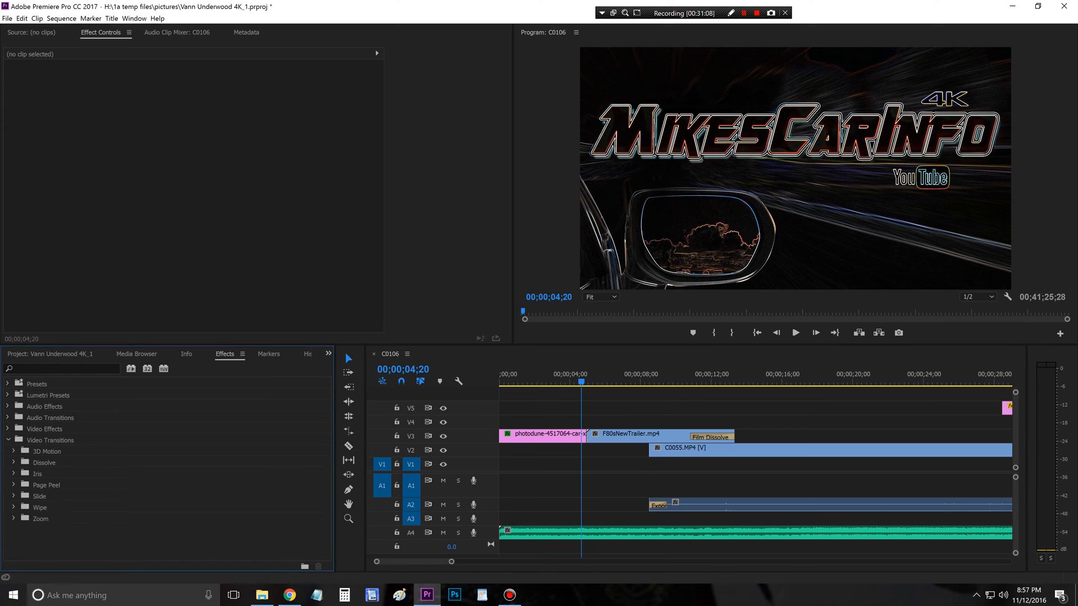
left_click(14, 462)
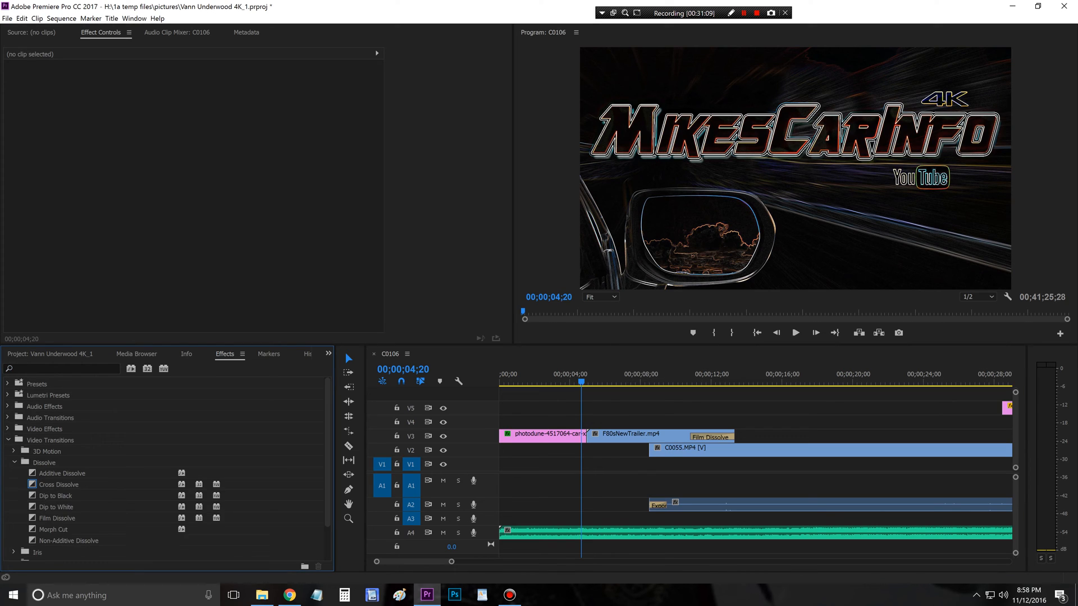
left_click(57, 518)
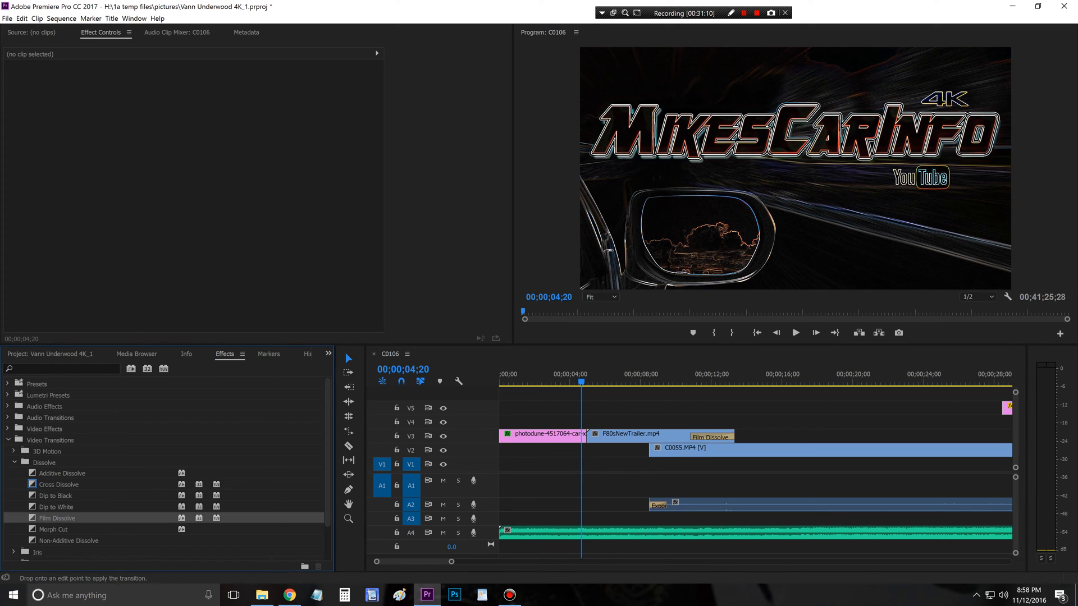
left_click_drag(590, 436, 593, 436)
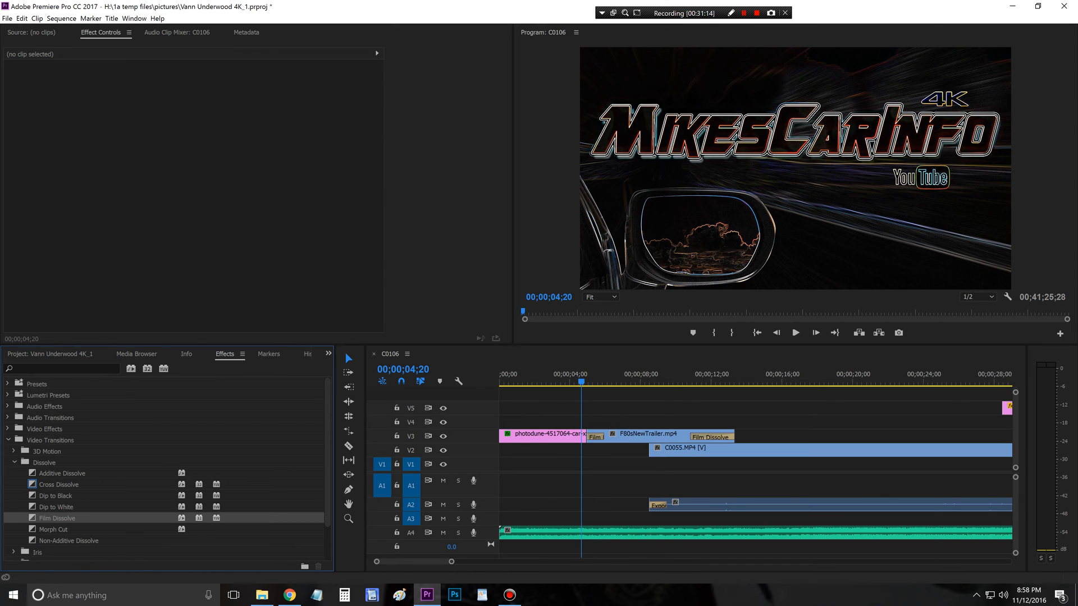
Step: Play back the Film Dissolve from the title image into the trailer and on to about 00;00;19;09
key("space")
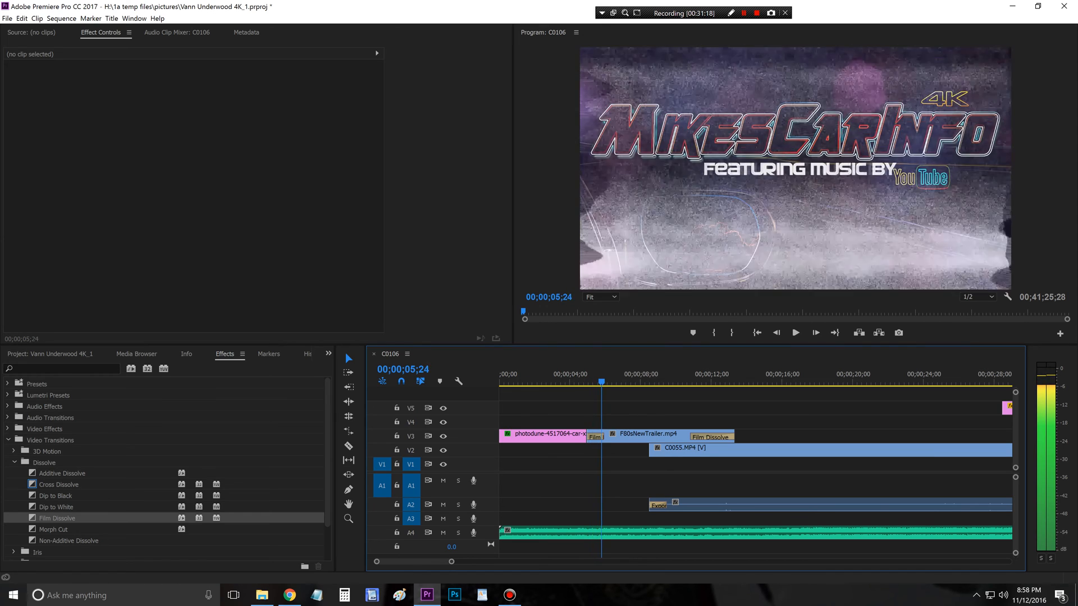
left_click_drag(608, 382, 579, 381)
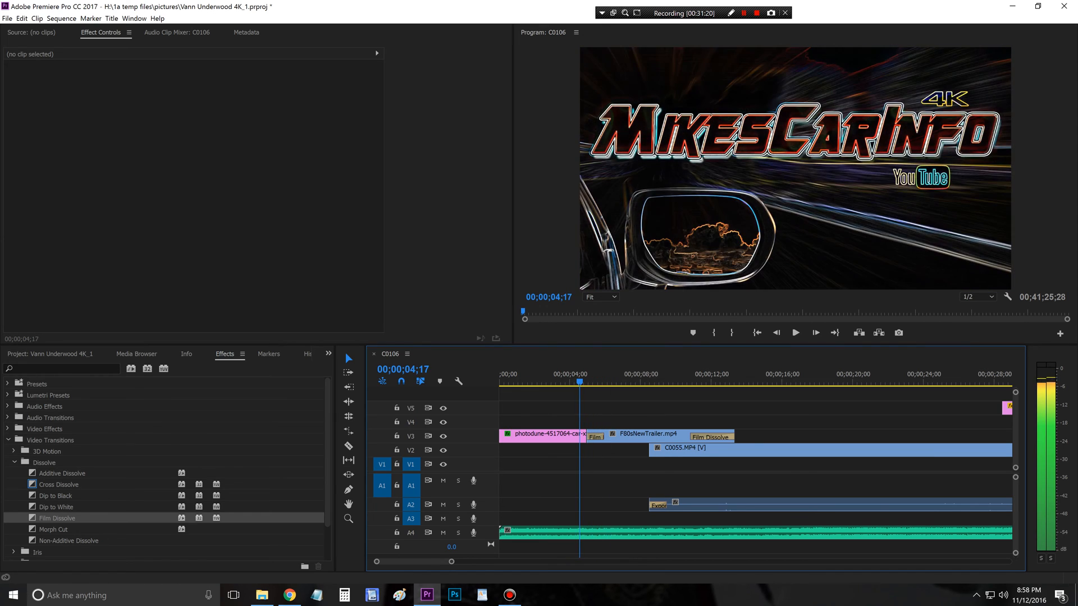
left_click(795, 333)
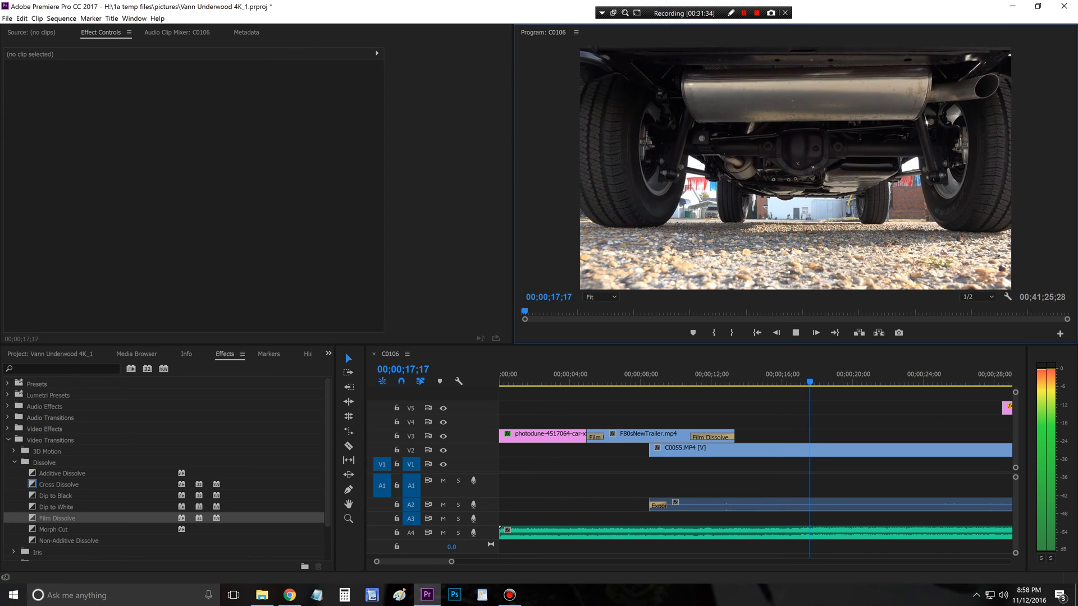
key("space")
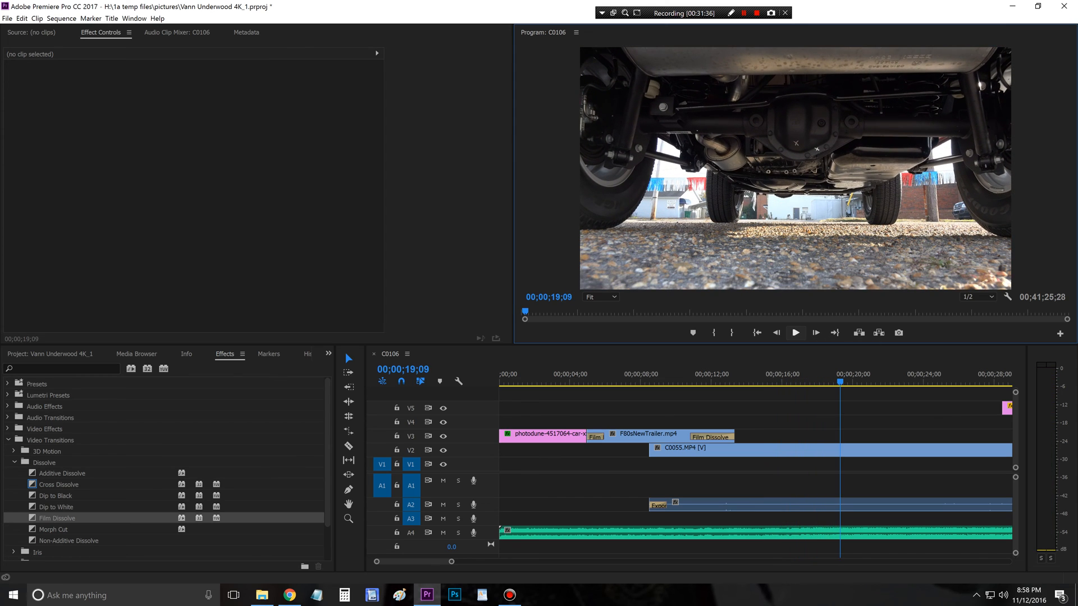
Step: Replay the C0055.MP4 opening shot and continue through the B-roll to about 00;01;02;23, checking where the corner logo appears
left_click_drag(793, 375, 766, 375)
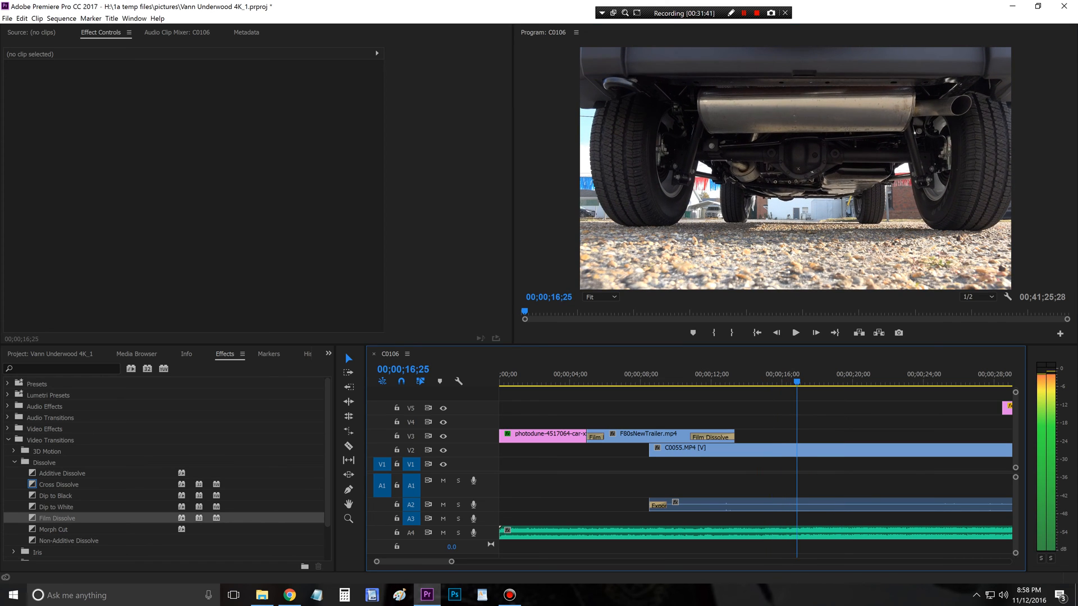
left_click_drag(799, 375, 752, 375)
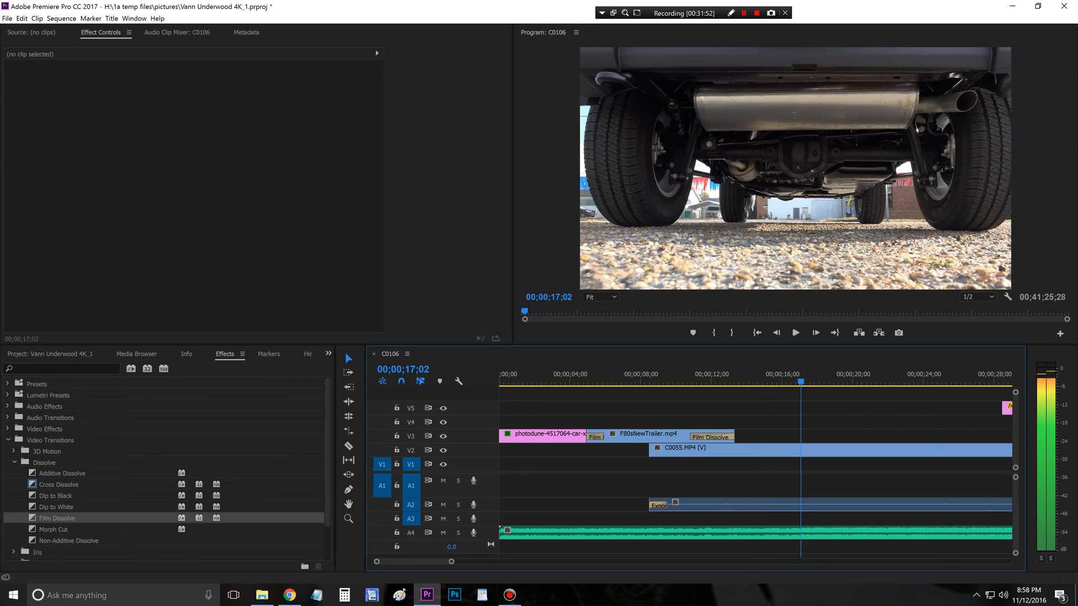
left_click_drag(801, 375, 684, 375)
key("space")
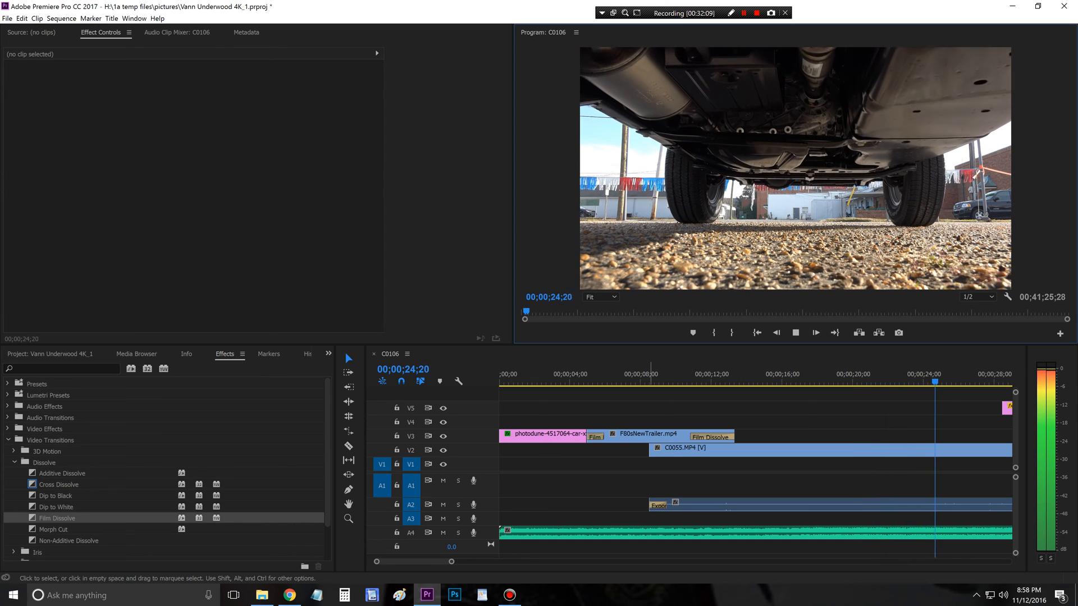
left_click_drag(451, 562, 490, 562)
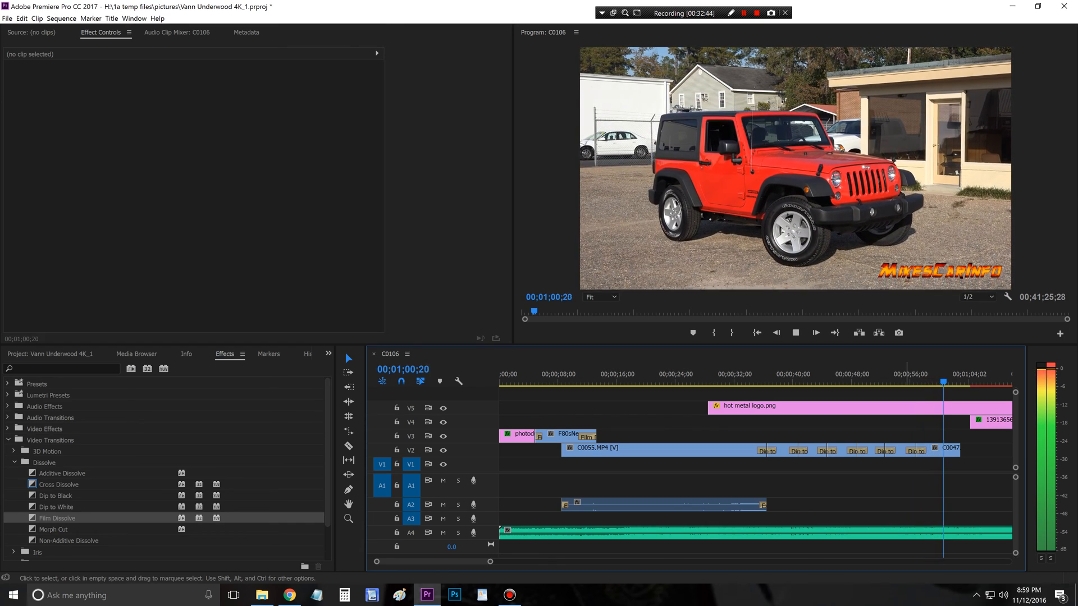
left_click(795, 332)
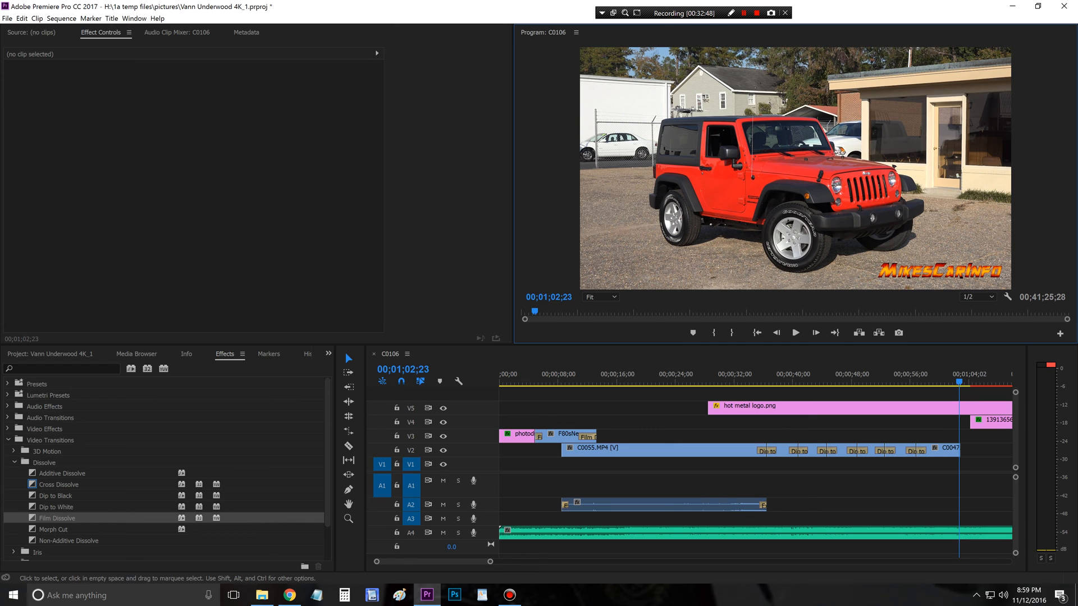
Step: Extend the start of the hot metal logo.png clip on V5 back to 00;00;17;16
left_click(712, 378)
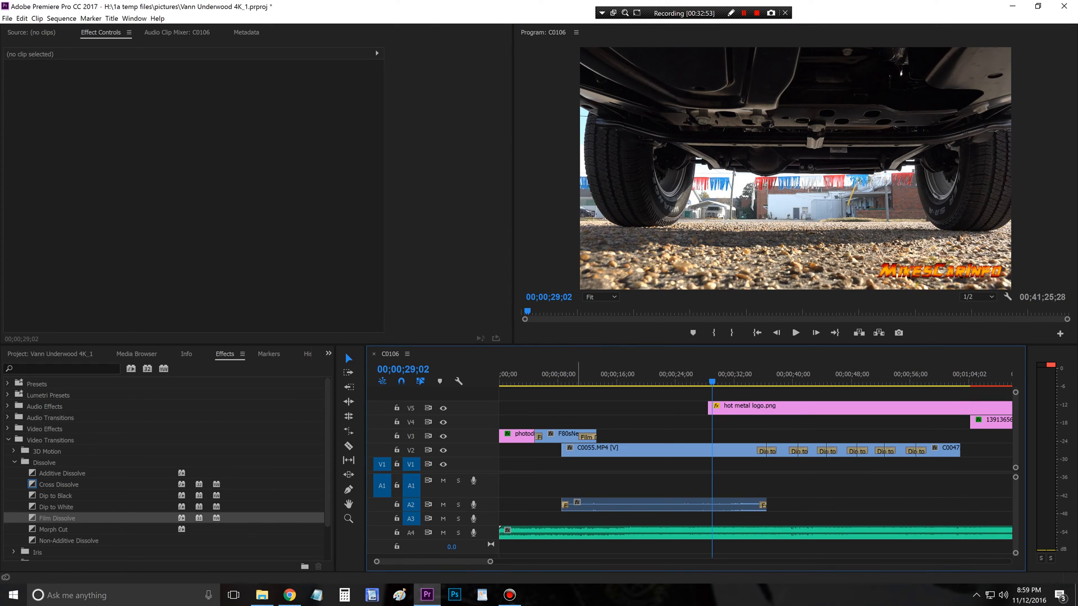
left_click(577, 378)
left_click_drag(556, 382, 618, 382)
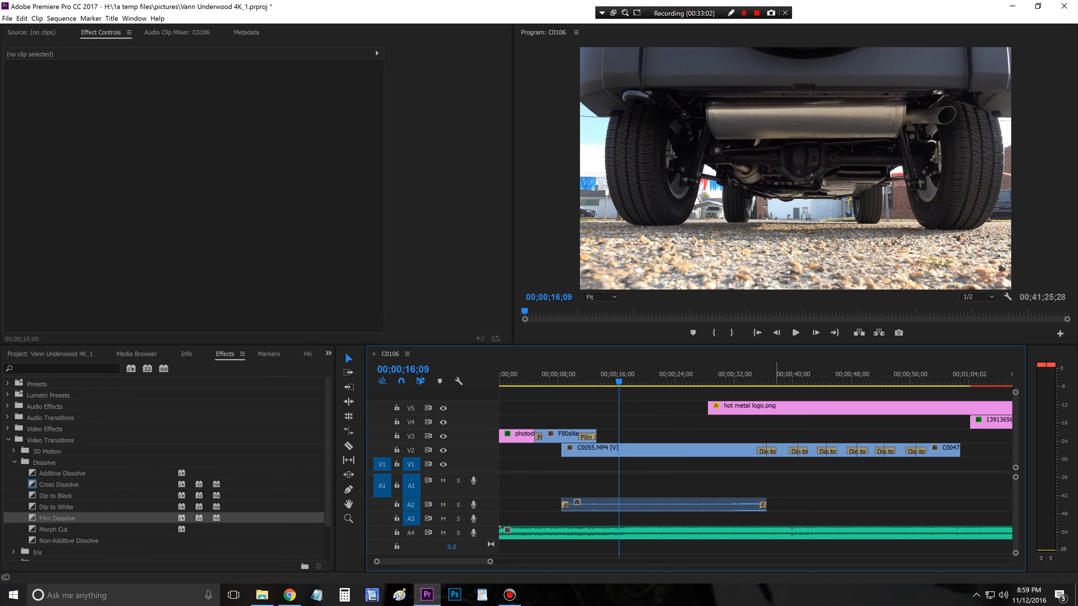
left_click(795, 332)
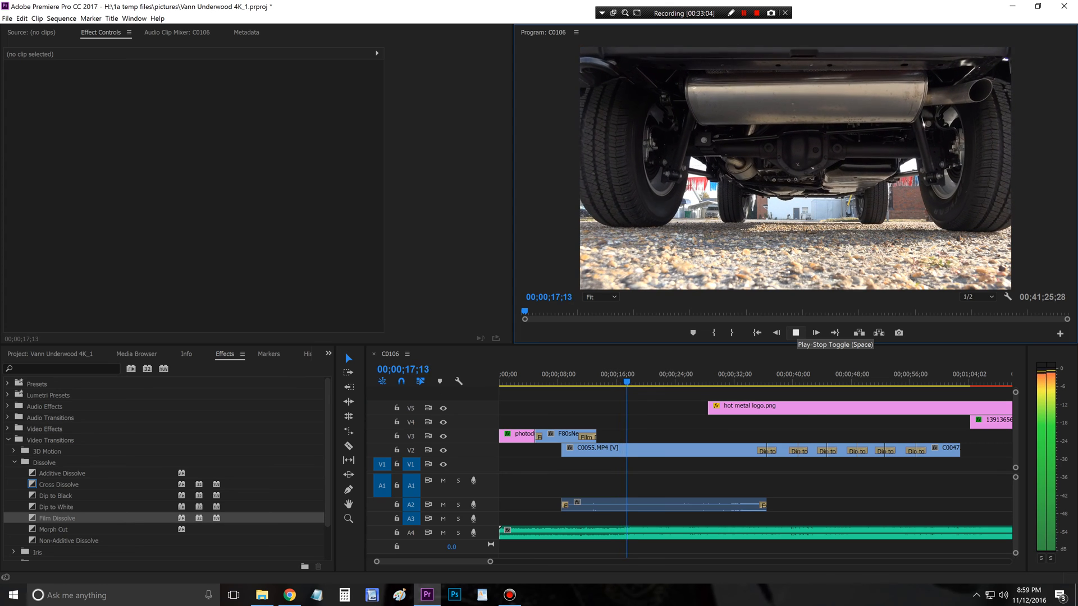
left_click(796, 333)
left_click_drag(629, 382, 628, 382)
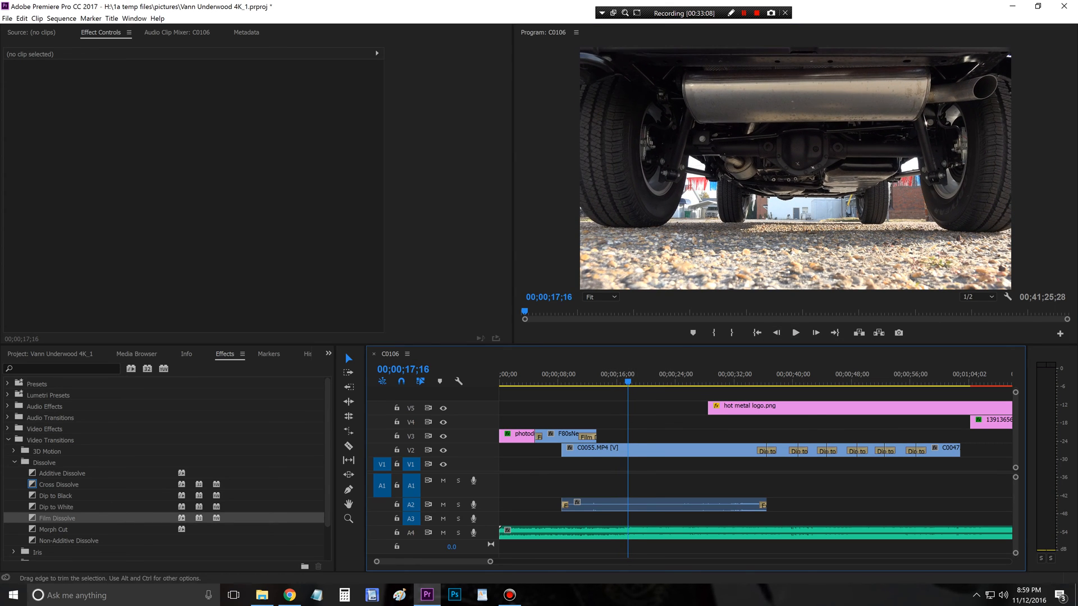
left_click_drag(706, 406, 627, 406)
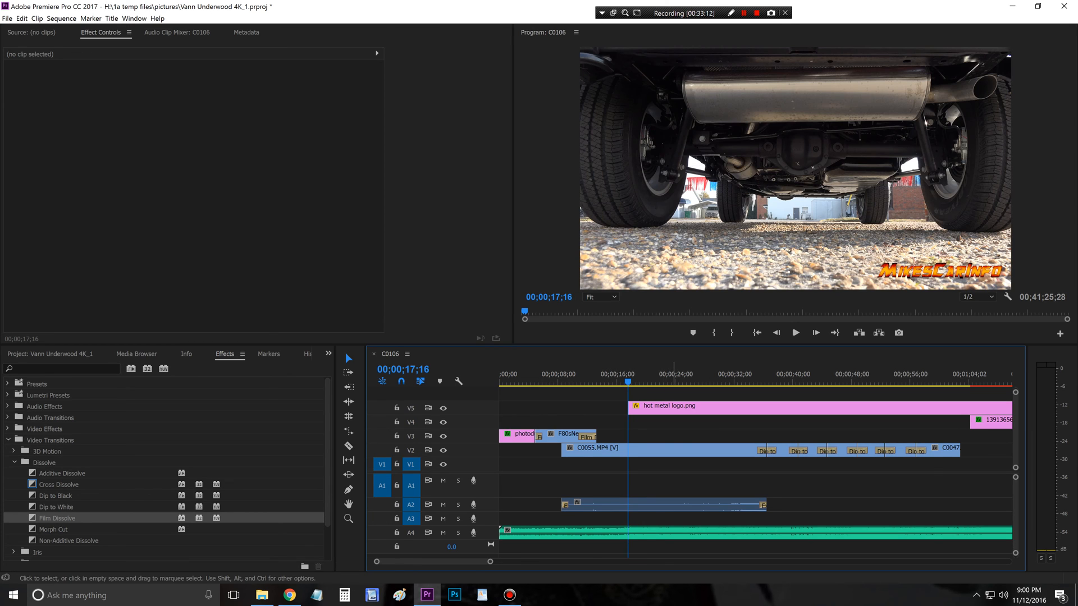
Step: Apply the Cross Zoom transition to the start of the hot metal logo.png clip on V5
scroll(166, 466, "down", 3)
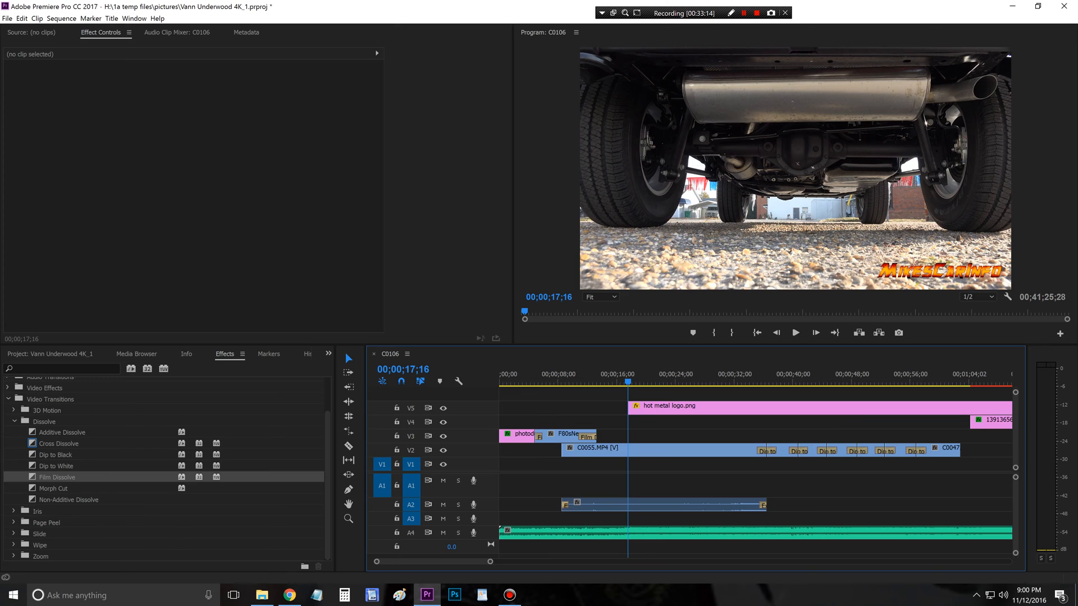
left_click(14, 556)
scroll(14, 556, "down", 1)
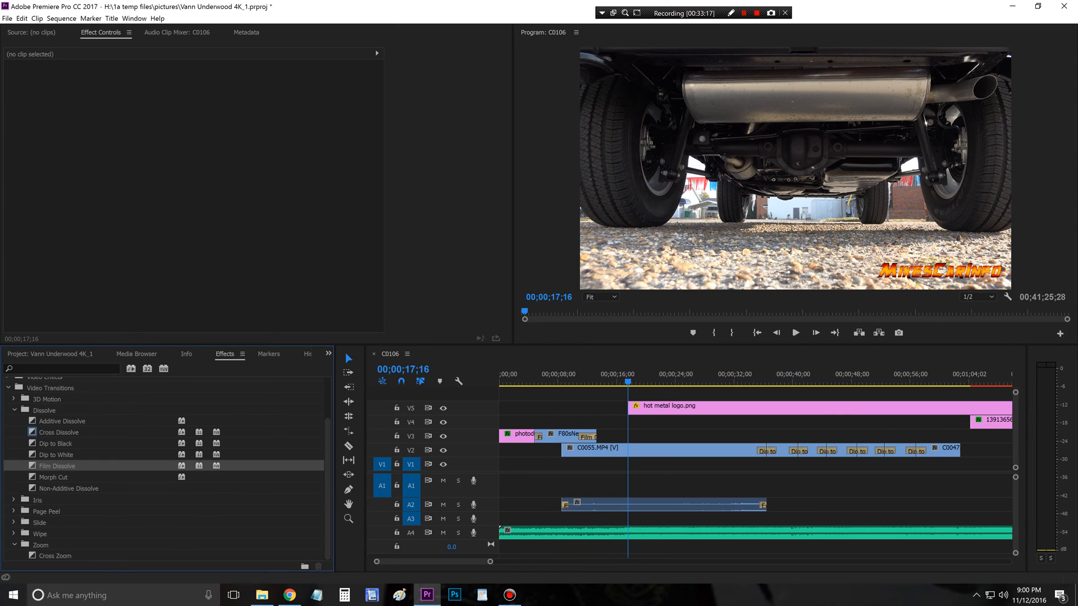
left_click(55, 556)
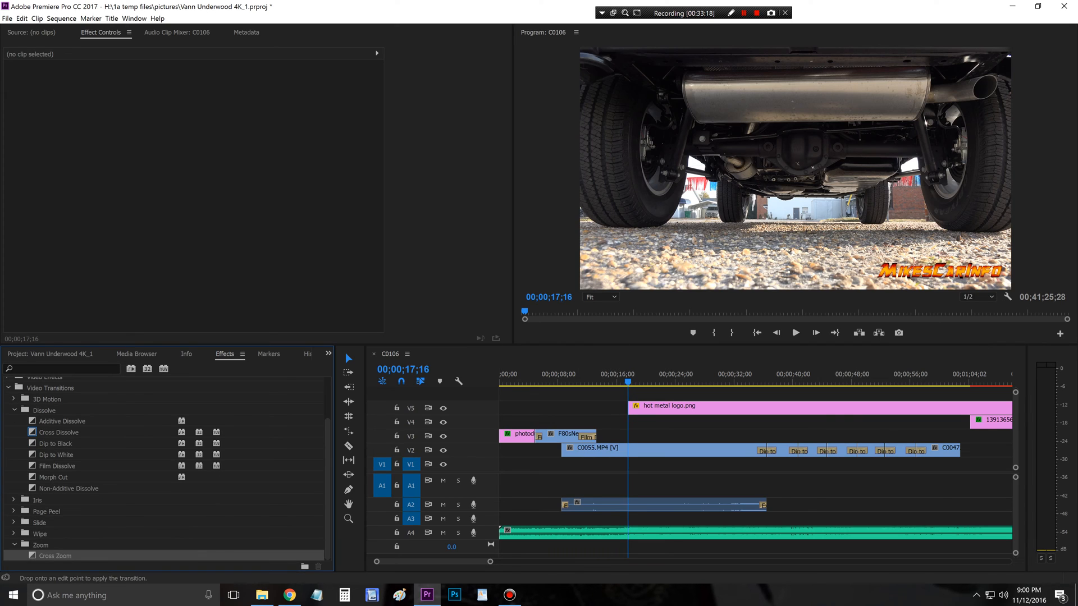
left_click_drag(634, 406, 632, 406)
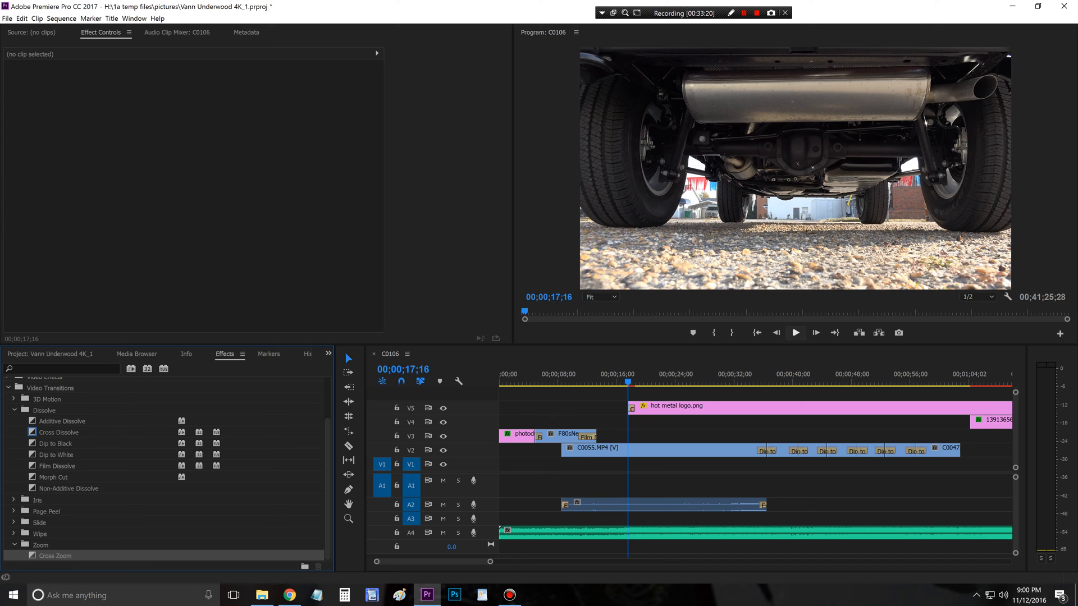
Step: Preview the logo's Cross Zoom, extend the hot metal logo.png clip's start back to 00;00;16;16, and replay its entrance
left_click(796, 332)
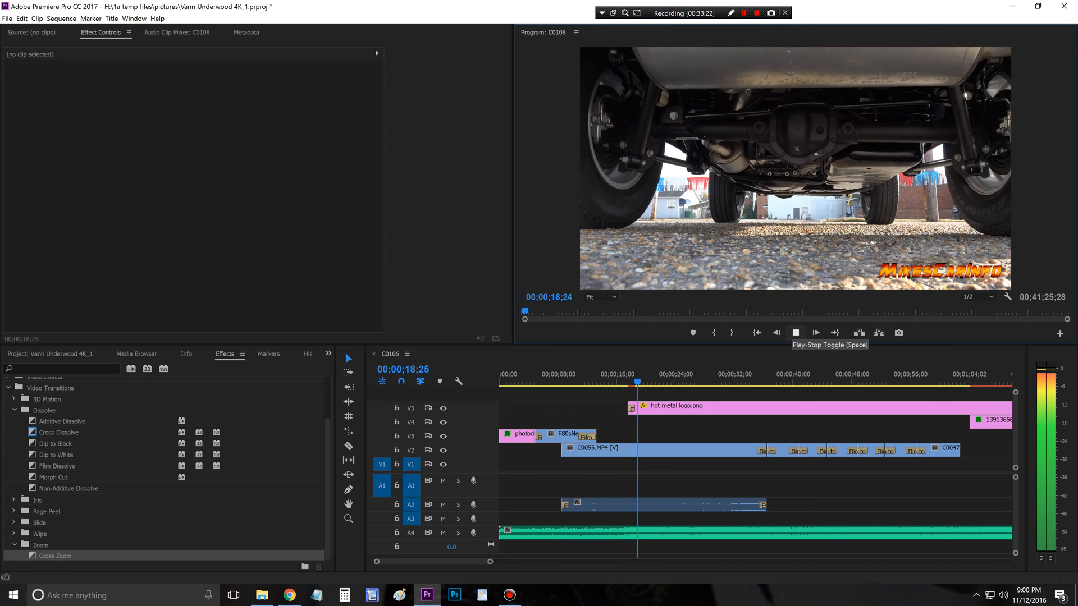
left_click(795, 332)
left_click(622, 380)
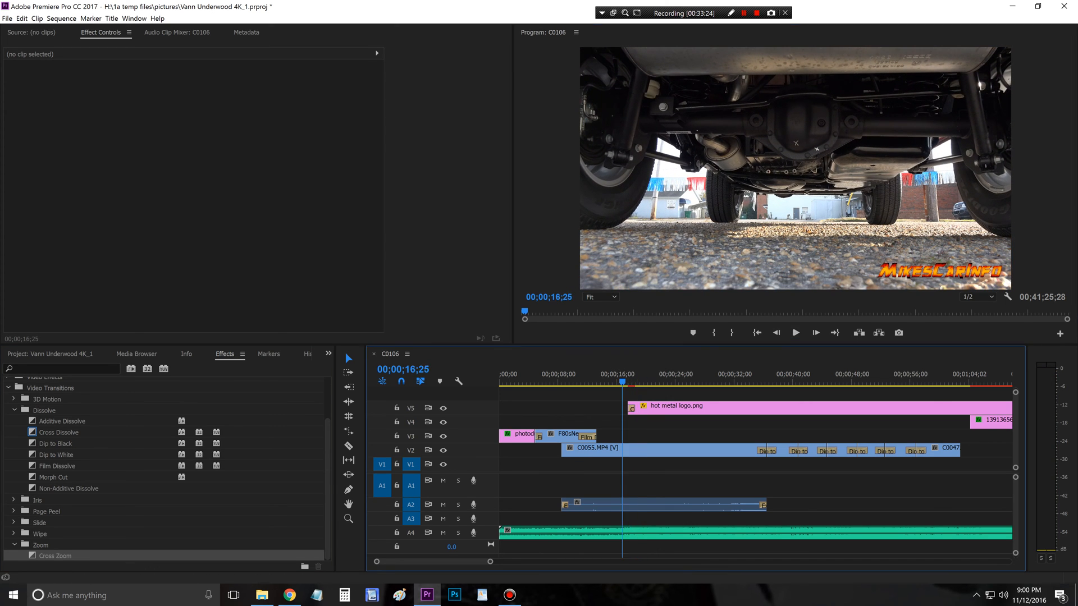
left_click_drag(622, 380, 620, 408)
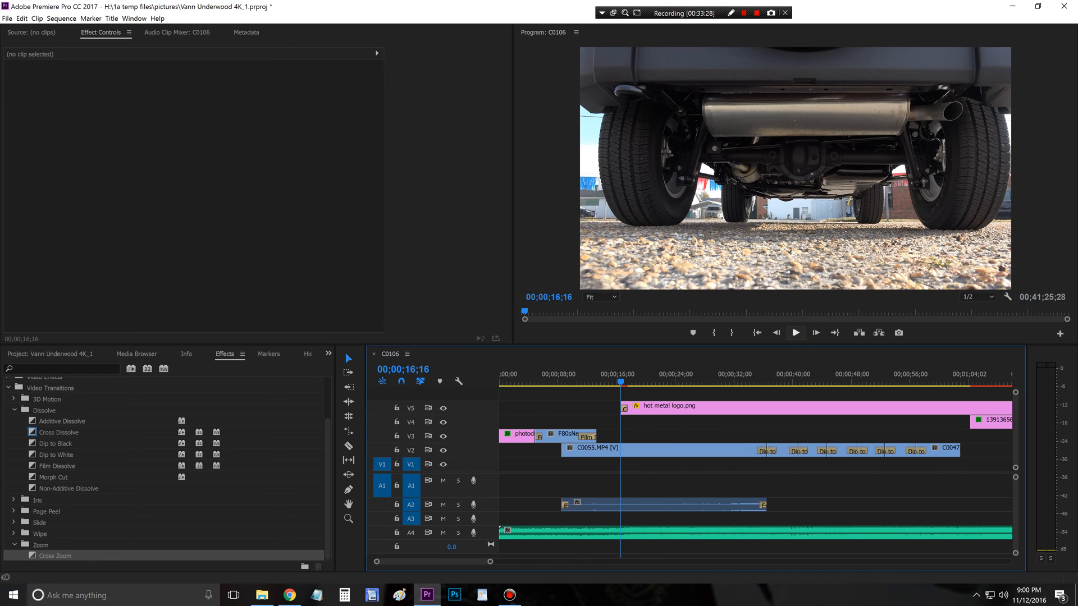
left_click(795, 332)
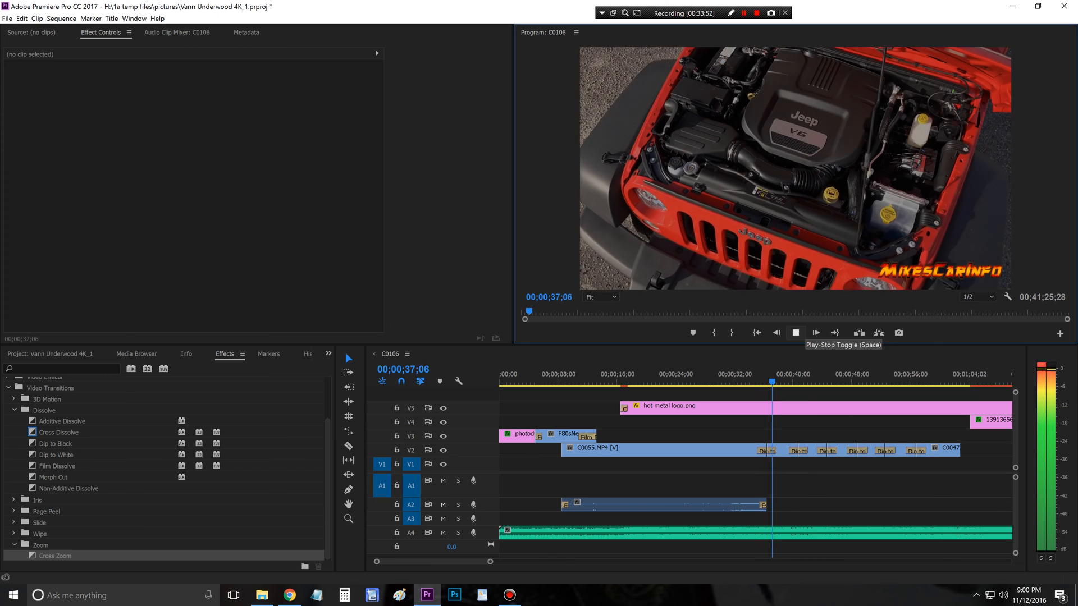
Step: Make the Vann Underwood logo image on V4 start earlier, just after 00;01;00;04, so it overlays the C0047.MP4 clip
left_click(970, 382)
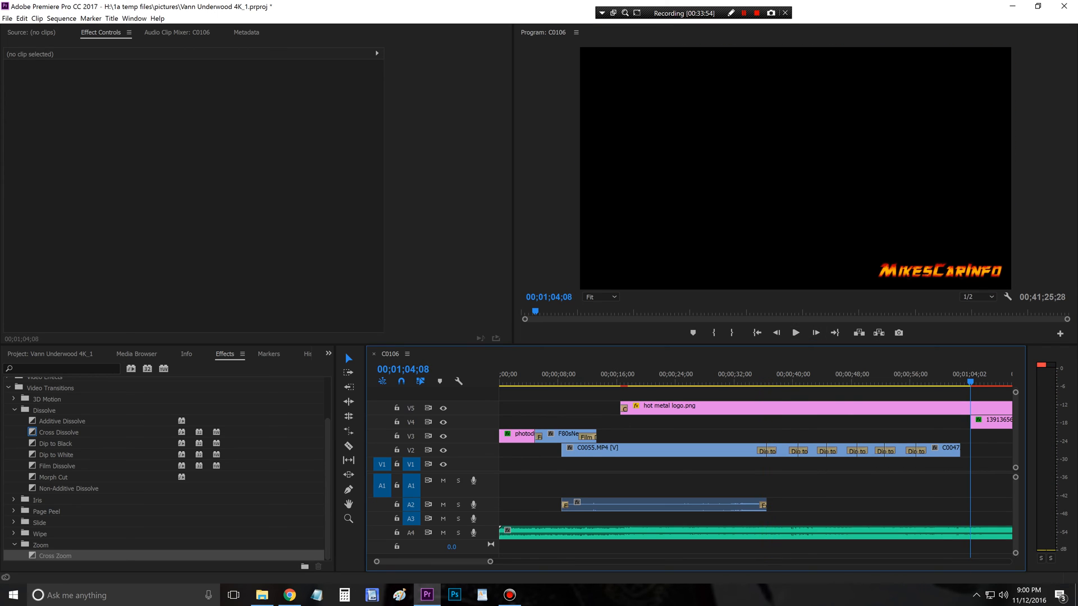
key("equal")
key("equal")
key("equal")
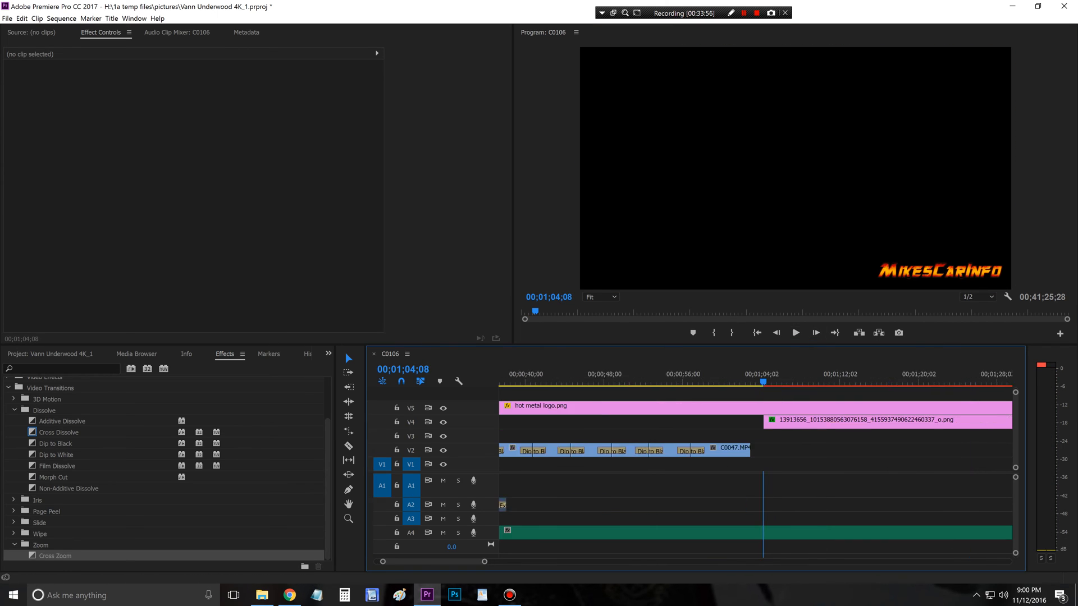
left_click_drag(767, 423, 688, 422)
left_click(695, 381)
left_click_drag(695, 381, 691, 381)
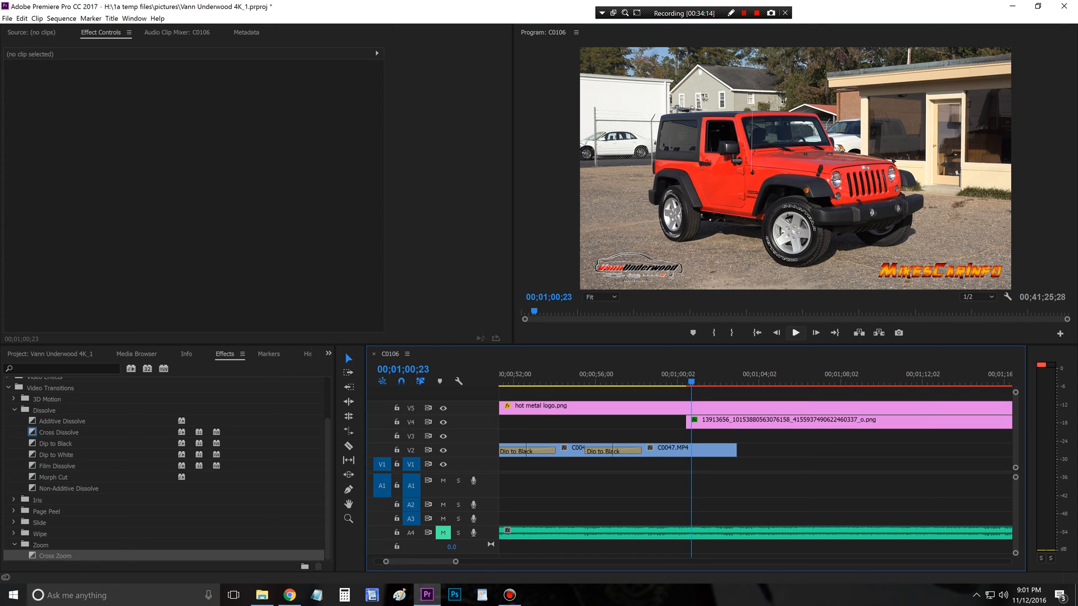
Step: Preview the Vann Underwood logo's appearance and apply the Push slide transition to the start of its clip on V4
left_click(795, 332)
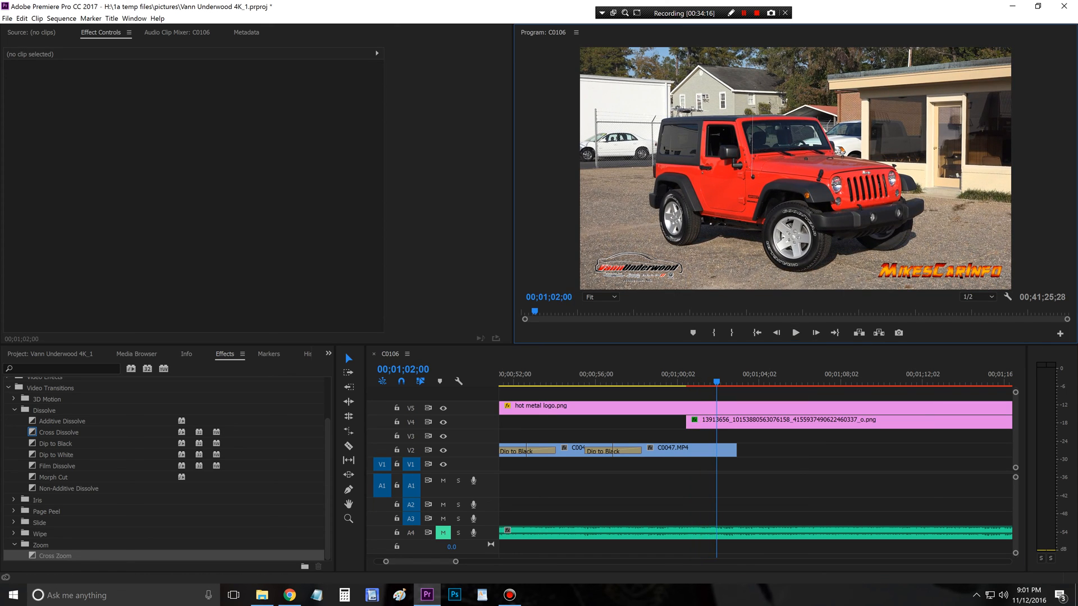
left_click_drag(717, 381, 678, 382)
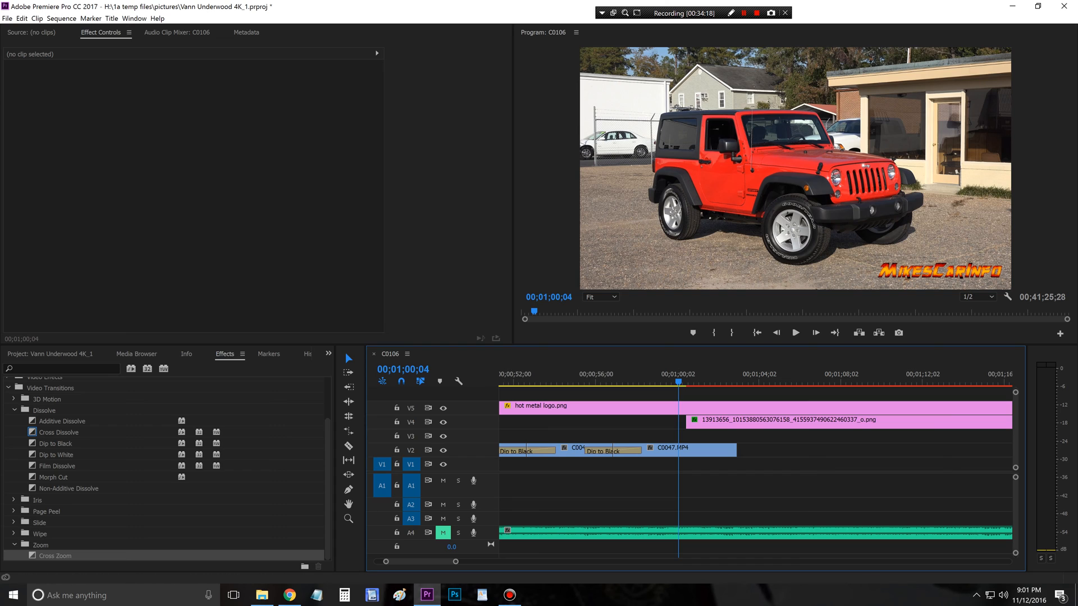
left_click(14, 522)
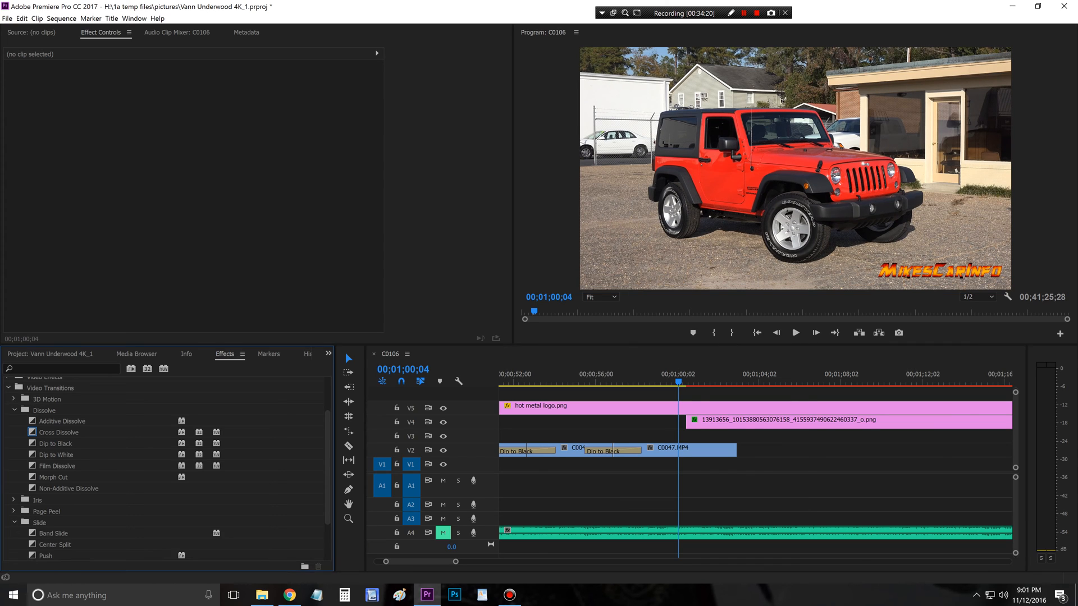
scroll(169, 470, "down", 5)
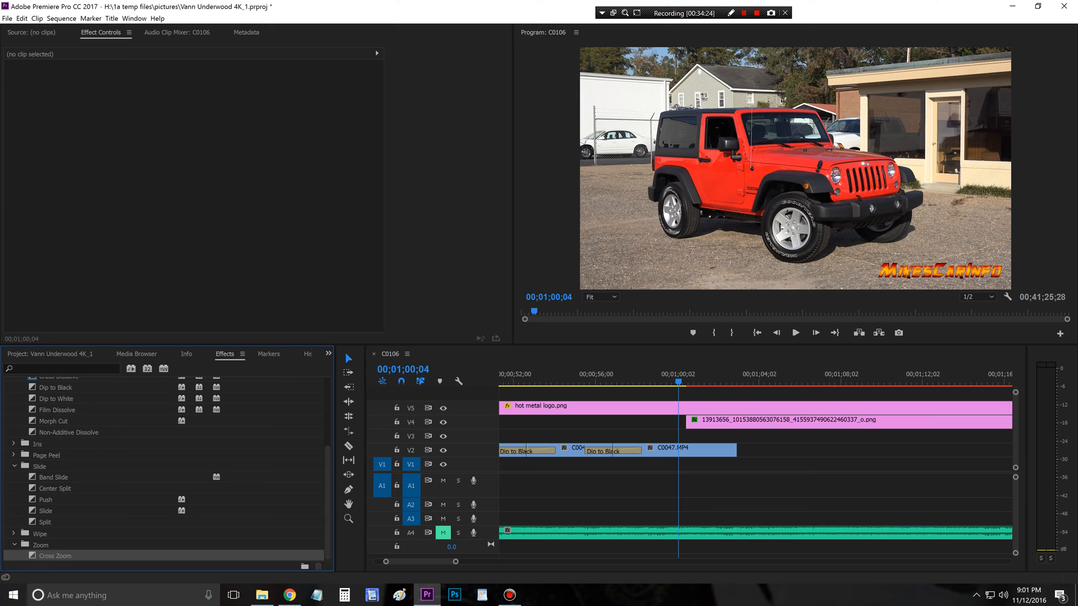
left_click(45, 499)
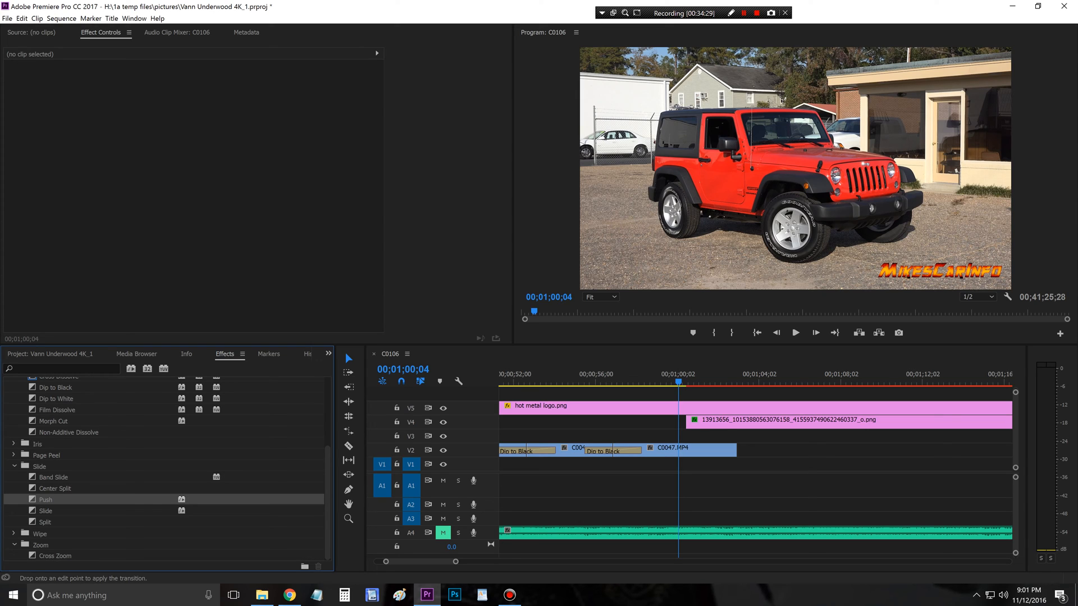
left_click_drag(696, 421, 696, 422)
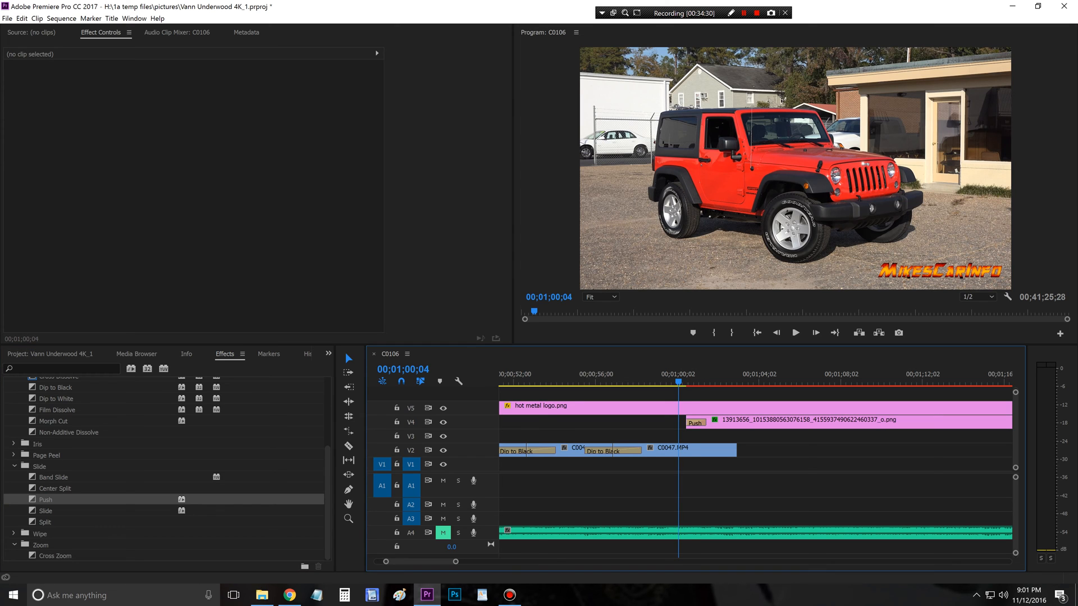
Step: Play the Vann Underwood logo's Push entrance, return to 00;01;00;04, and replay it
key("space")
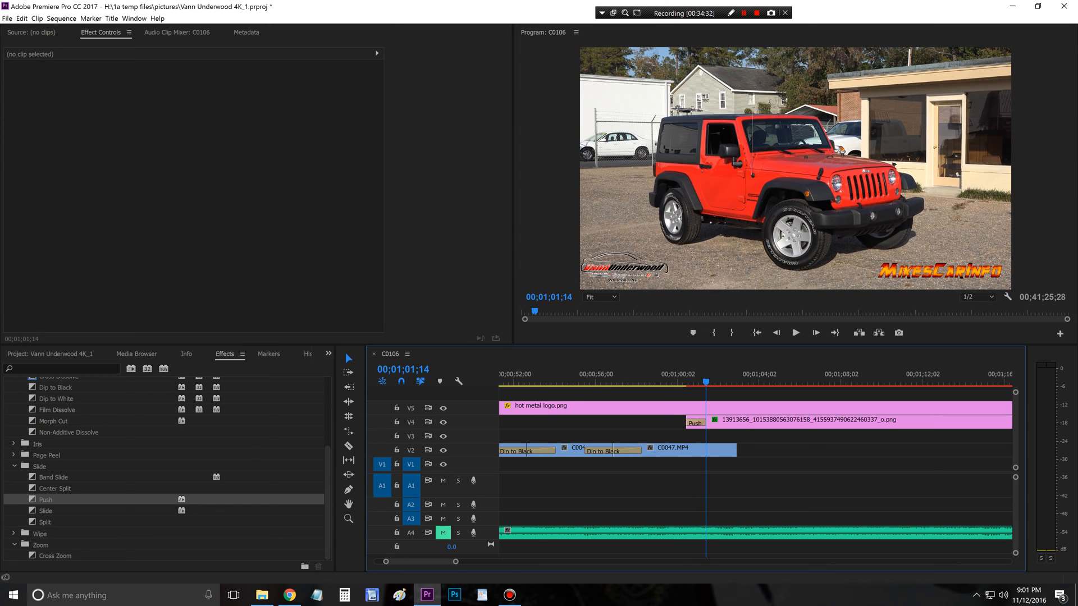
left_click_drag(712, 382, 678, 382)
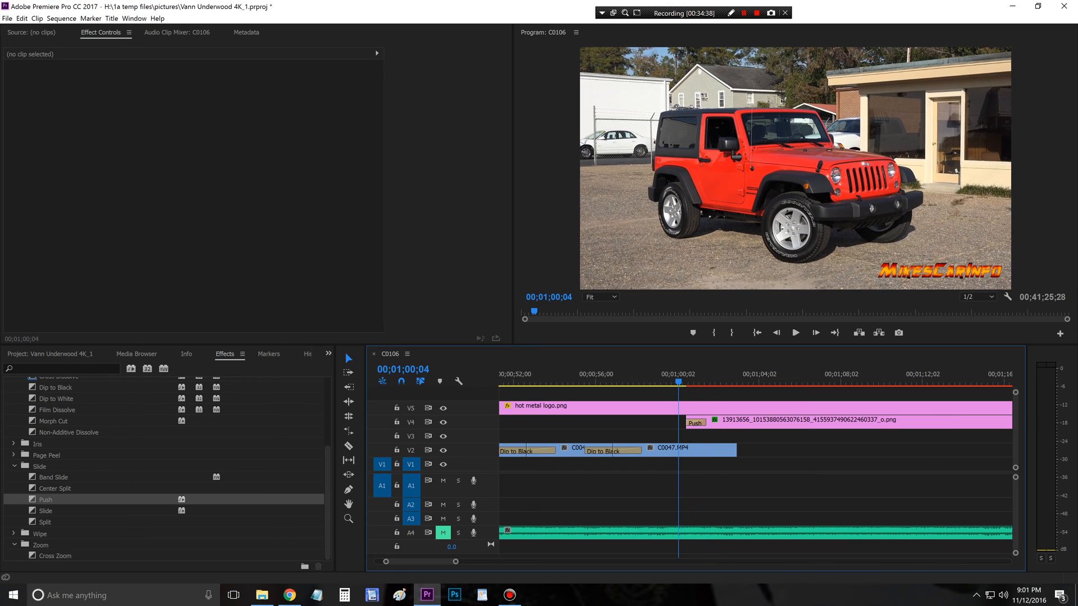
left_click(796, 333)
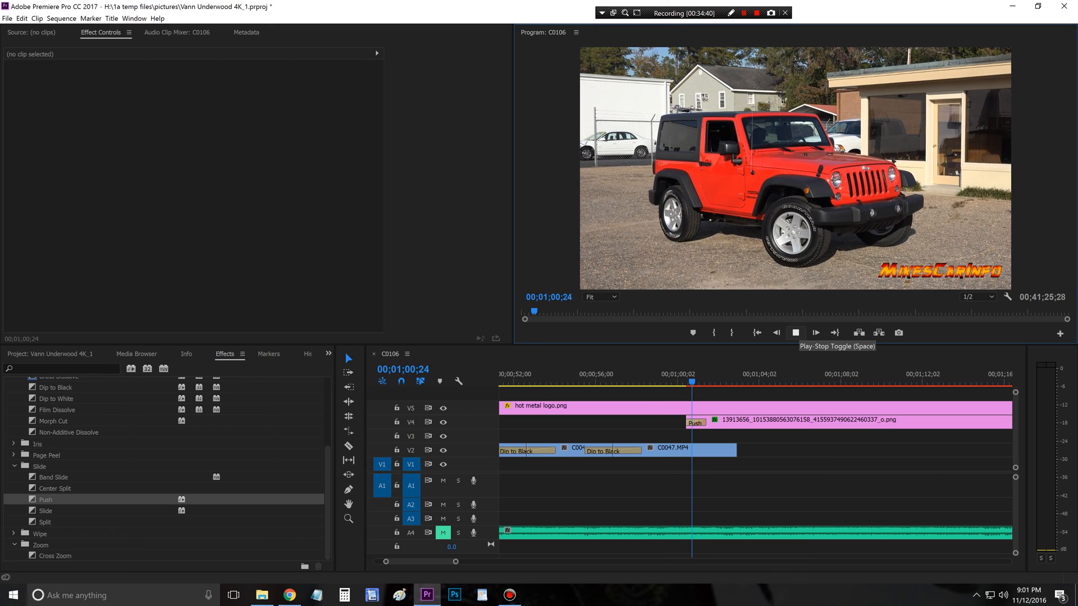
left_click(795, 332)
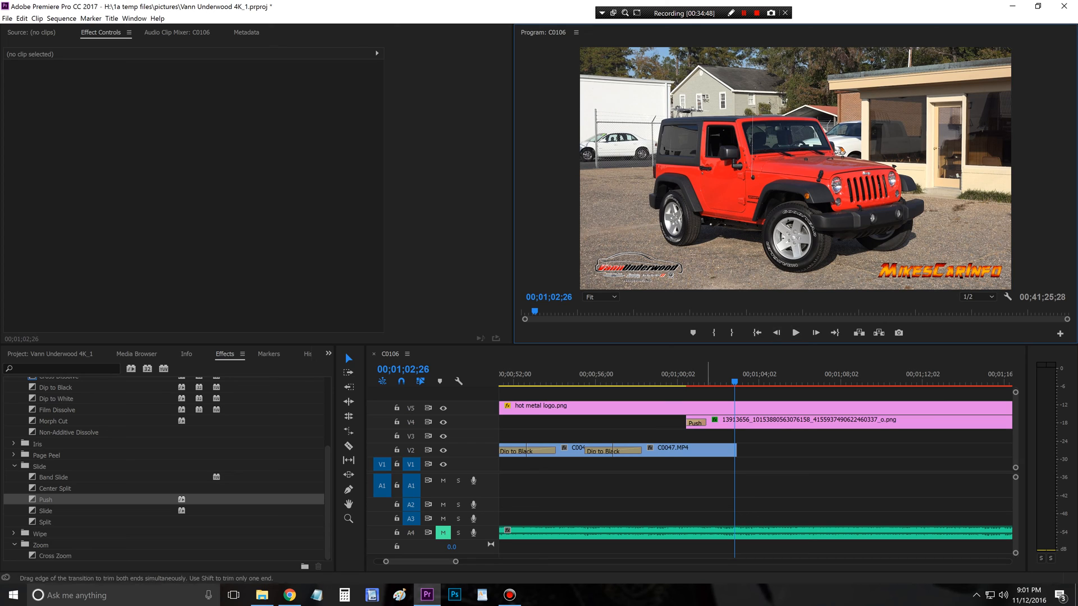
Step: Trim the start of the Vann Underwood logo clip on V4 to just past the end of C0047.MP4
left_click_drag(686, 422, 768, 422)
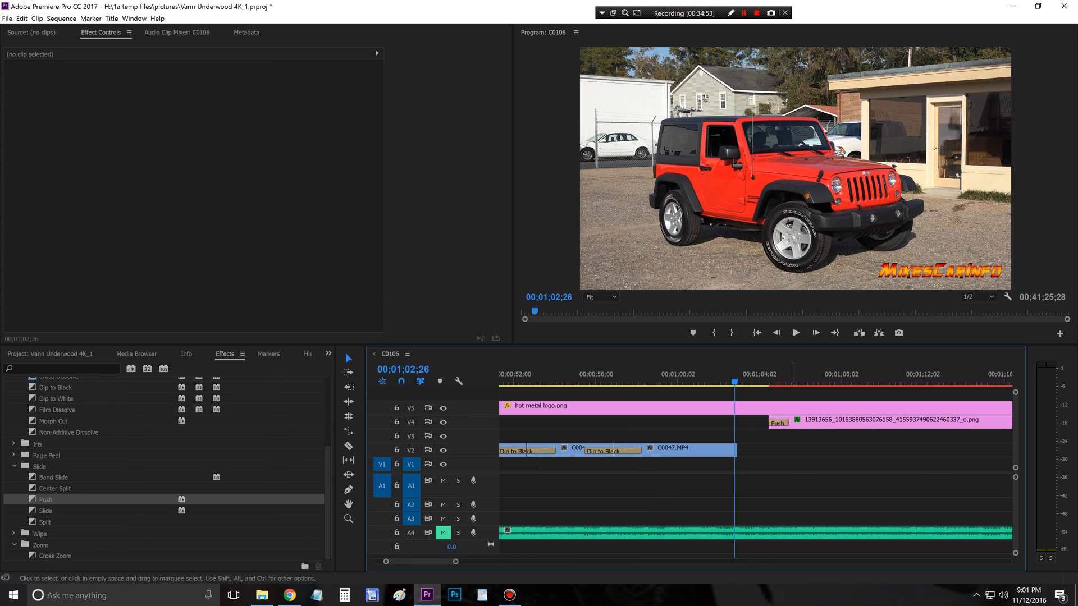
key("minus")
key("minus")
key("minus")
key("minus")
key("minus")
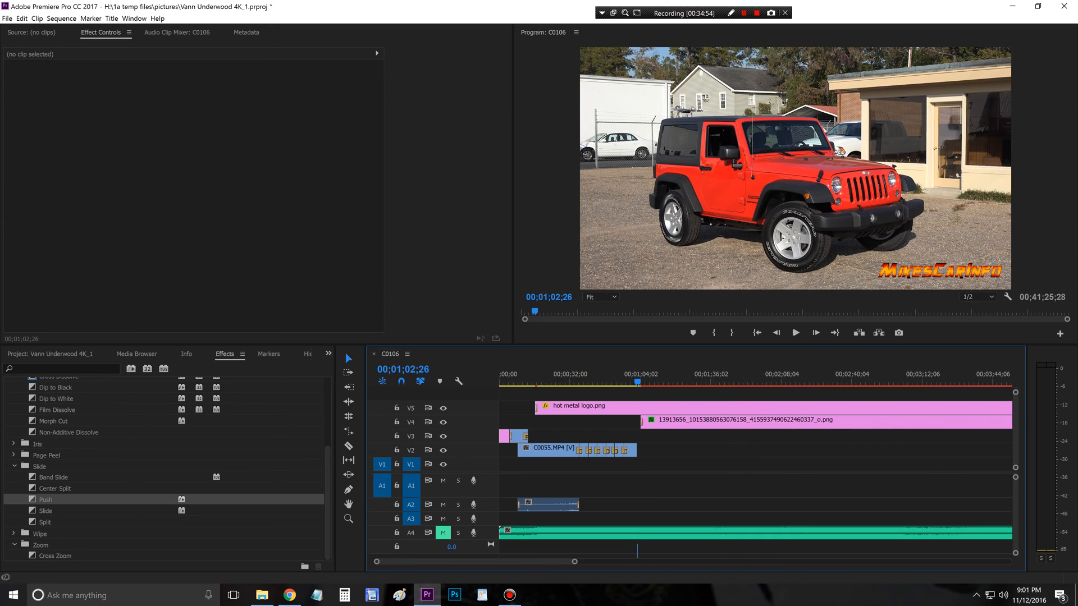
key("minus")
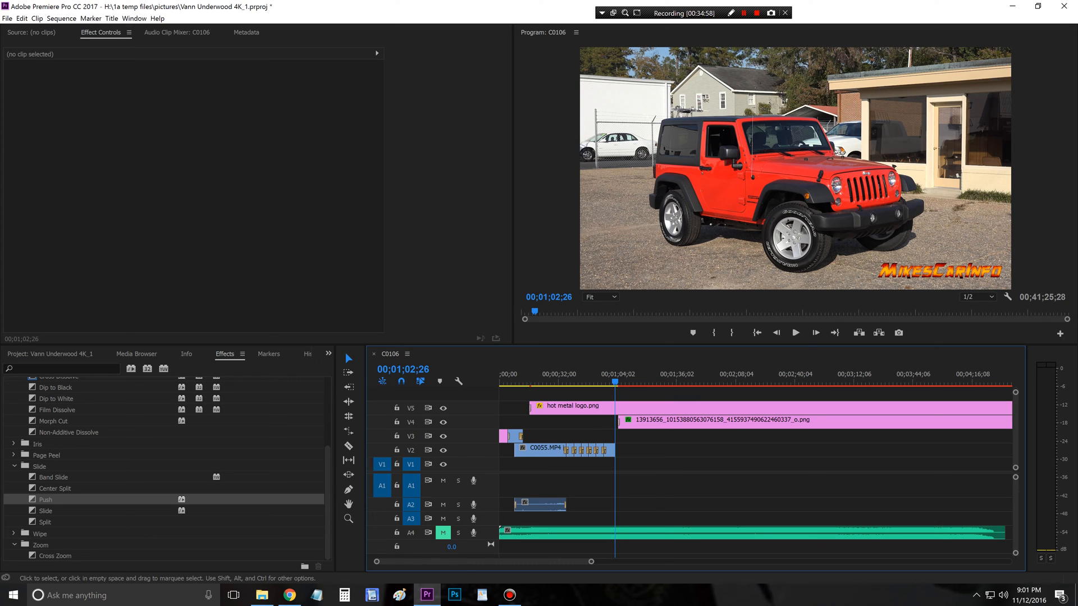
Step: Play the B-roll from 00;00;30;03 and set the audio gain of the C0055.MP4 clip to -1 dB
left_click(555, 383)
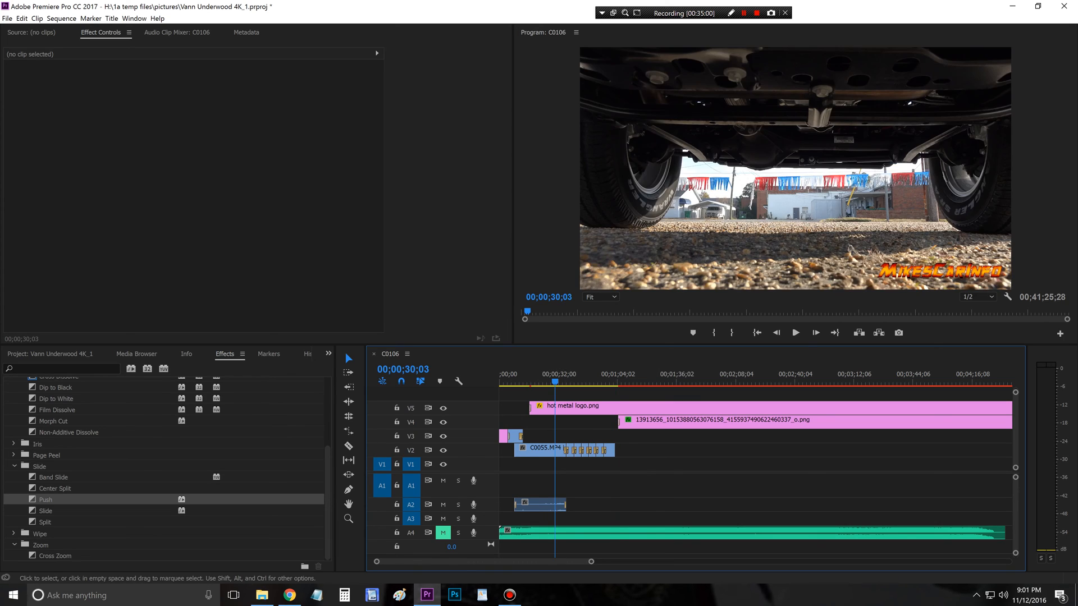
left_click(795, 333)
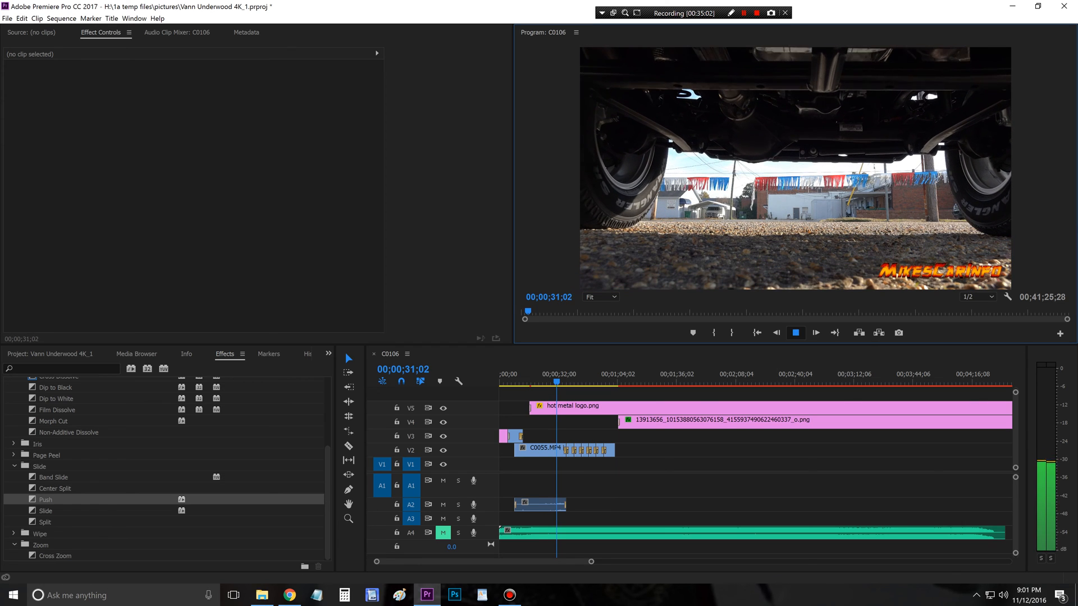
key("space")
right_click(547, 449)
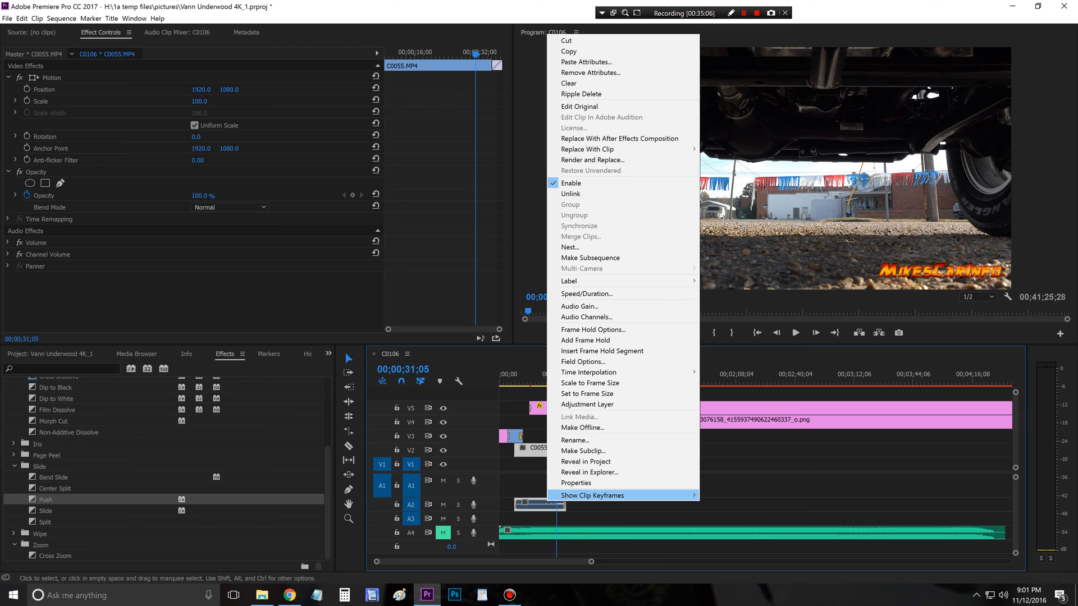
left_click(580, 306)
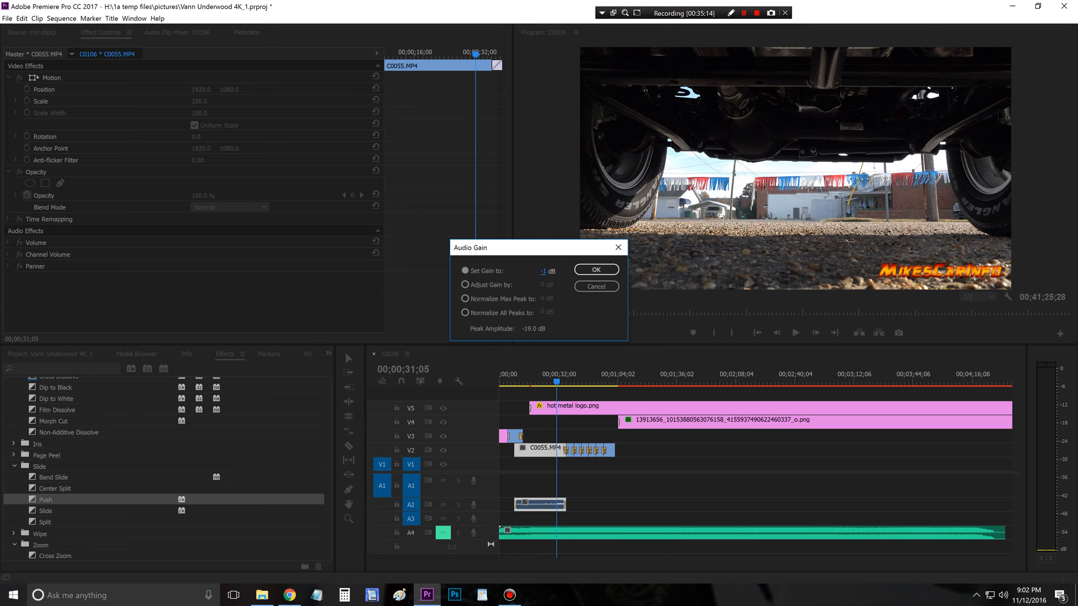
key("Return")
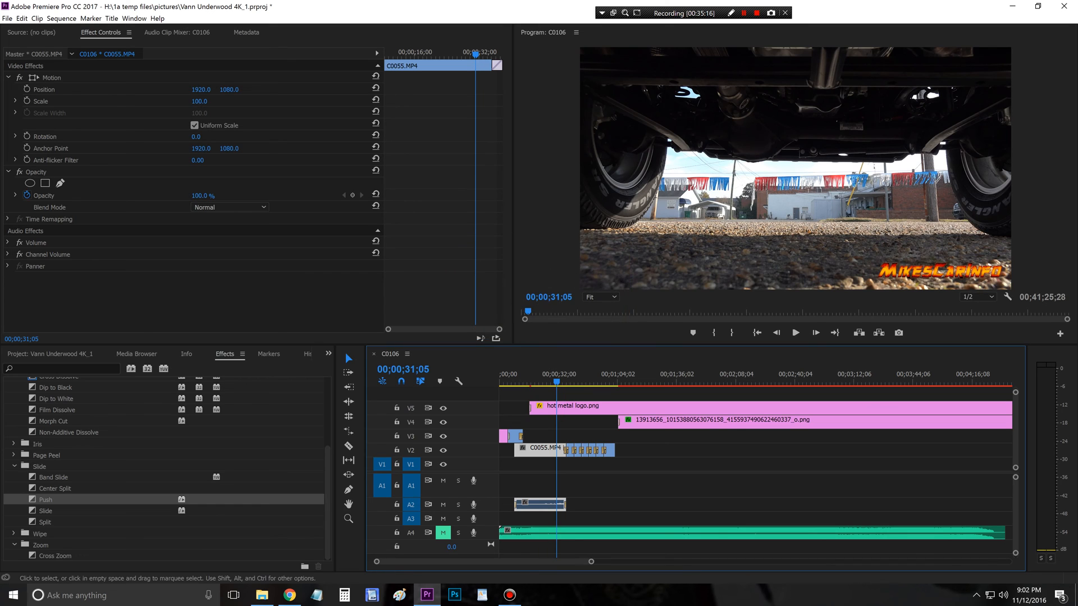
Step: Unmute the music track A4 and play the undercarriage B-roll with its music through to the engine shot
left_click(795, 332)
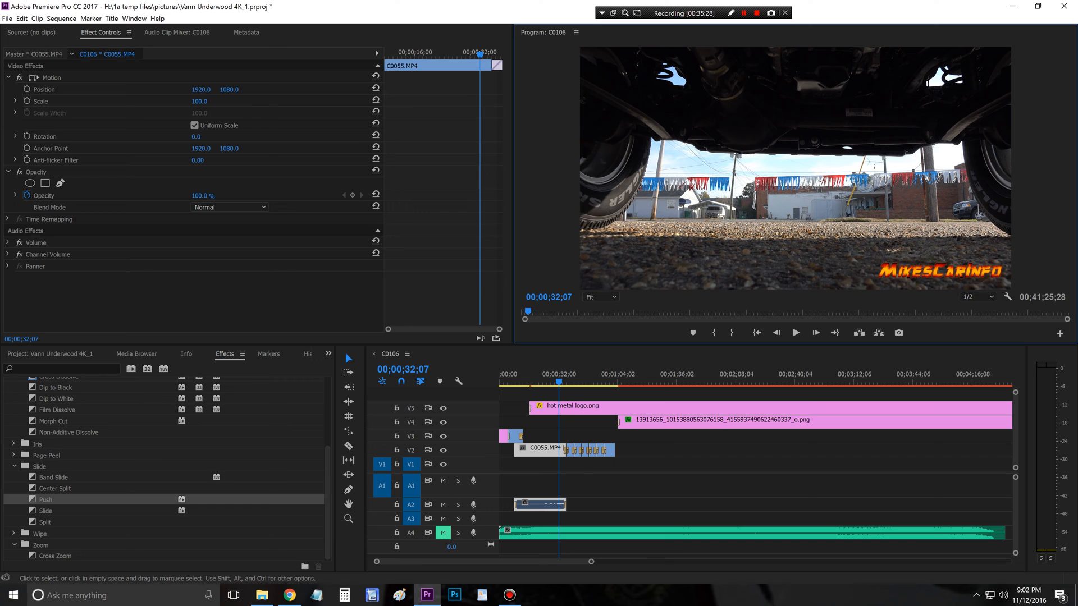
left_click(443, 533)
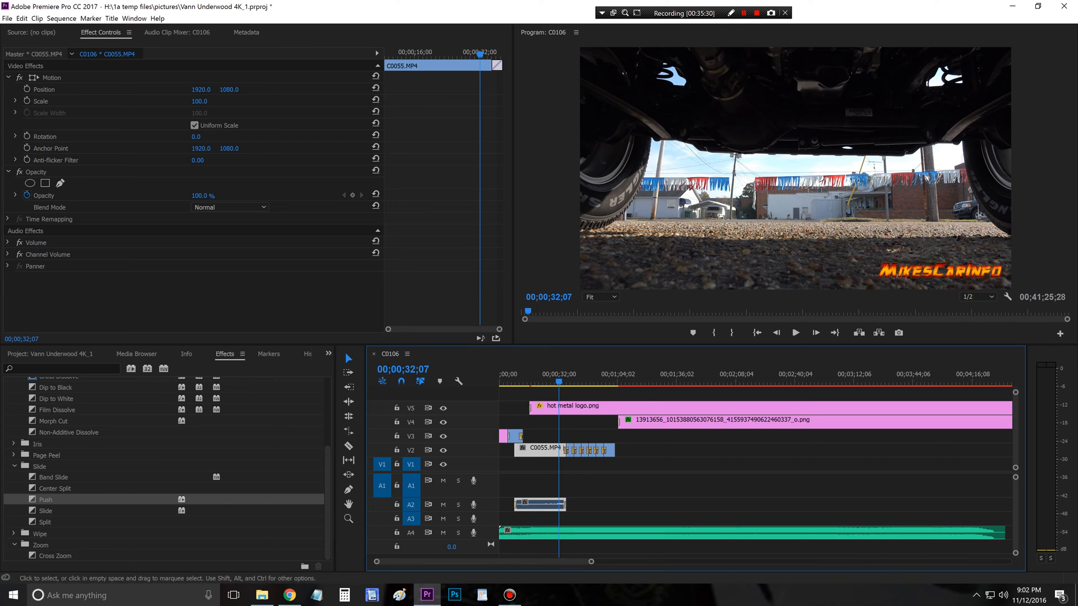
left_click(796, 332)
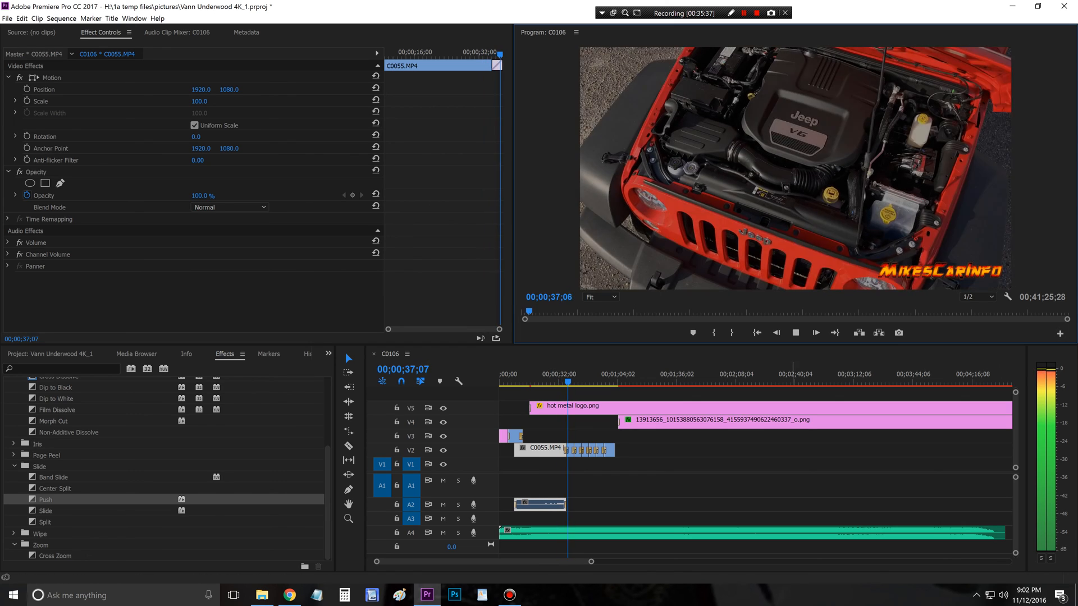
left_click(796, 332)
Step: Set the audio gain of the music clip on A4 to -11.5 dB and play back the new level
right_click(598, 533)
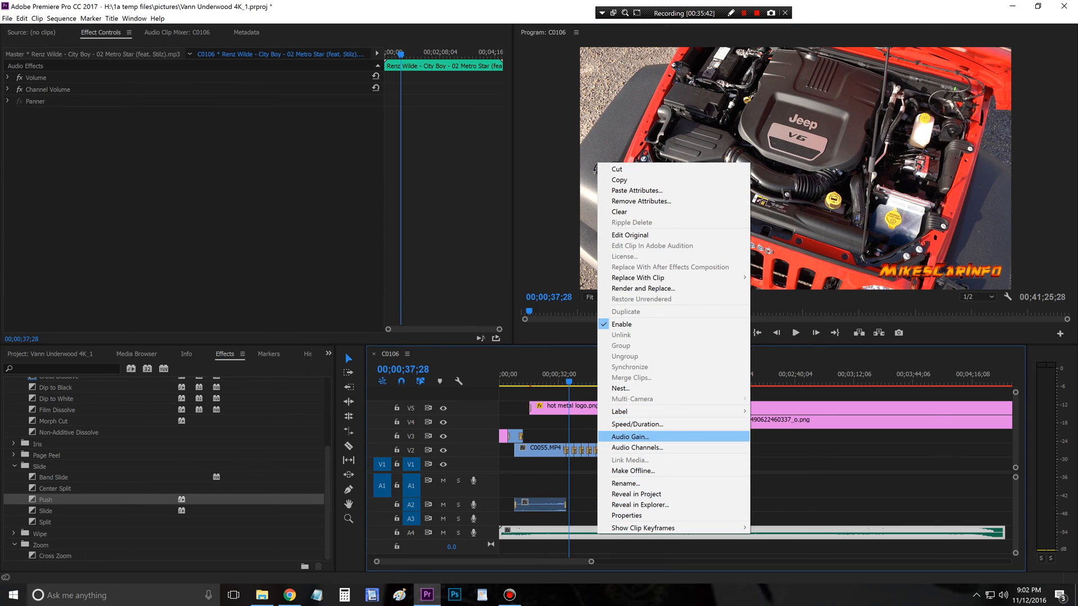
left_click(630, 436)
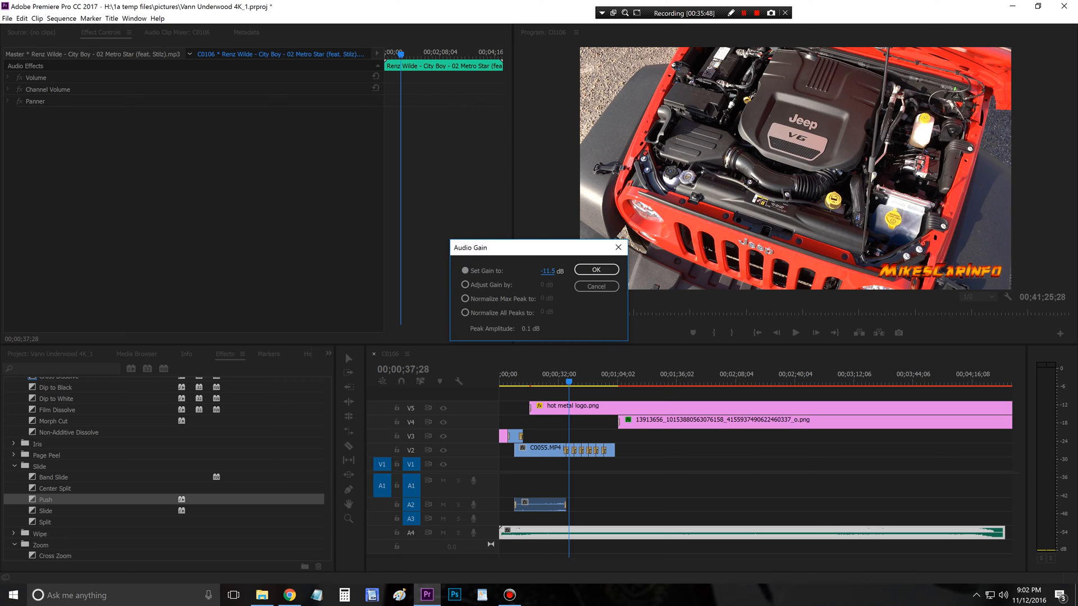
key("Return")
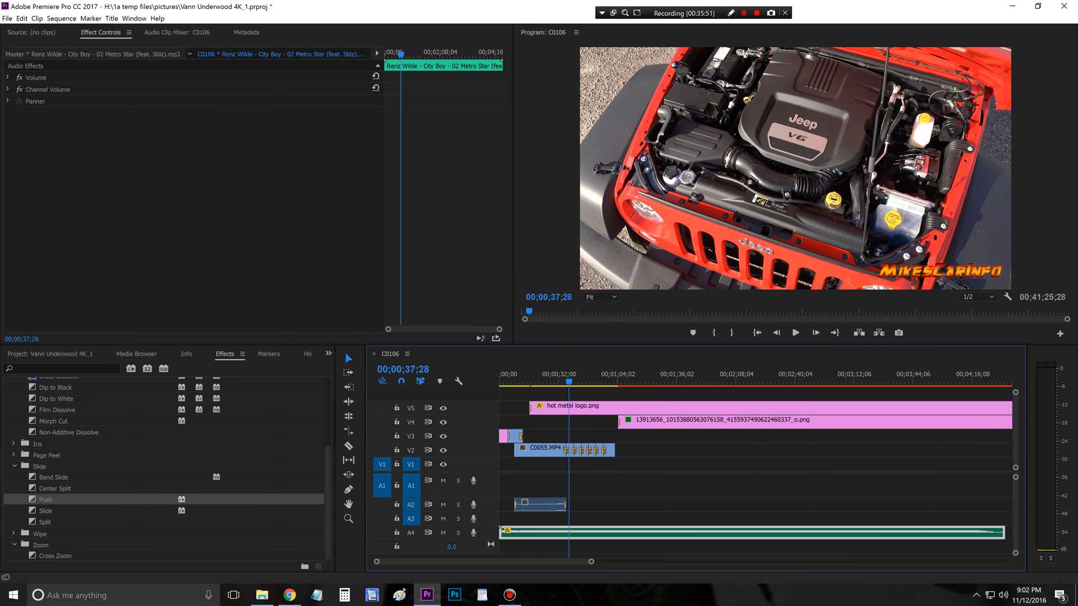
key("space")
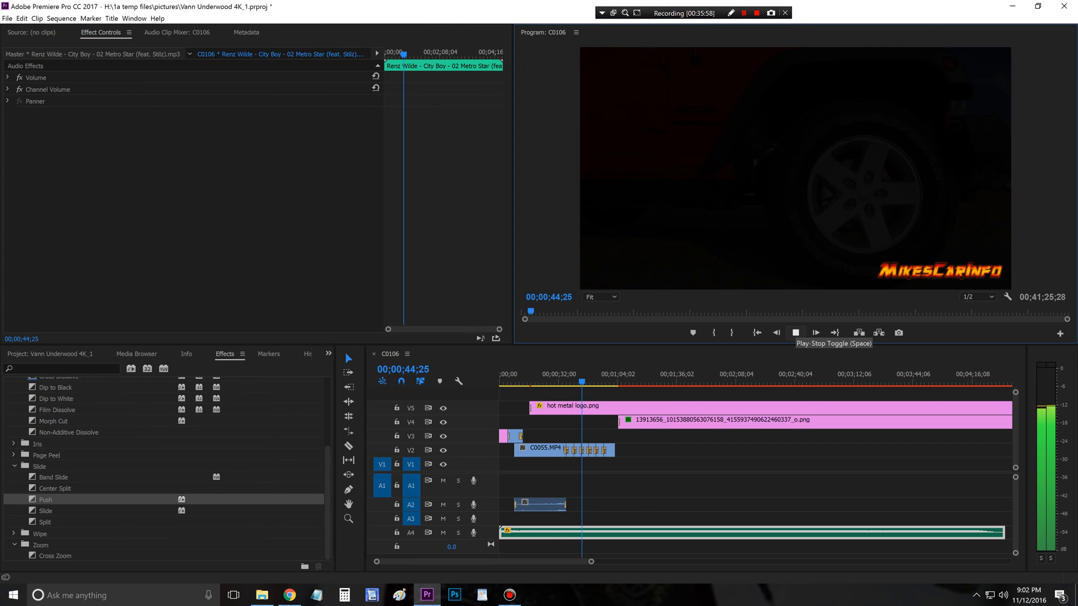
left_click(794, 333)
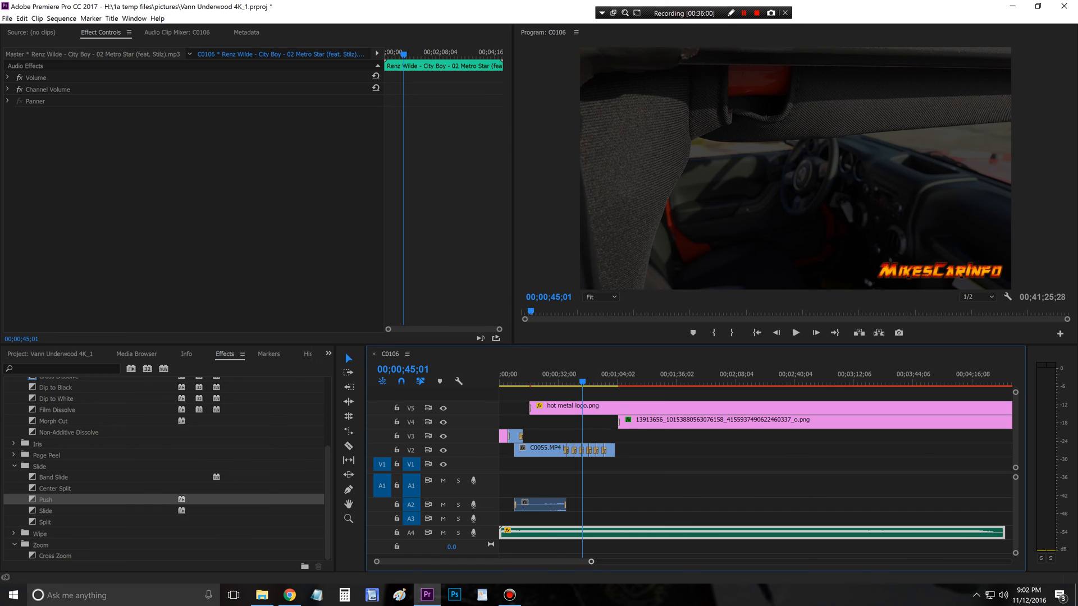
Step: Move the C0059.MP4 clip on V1 and A1 forward to about 00;01;50;06 and delete the empty gap after it
left_click_drag(591, 562, 980, 561)
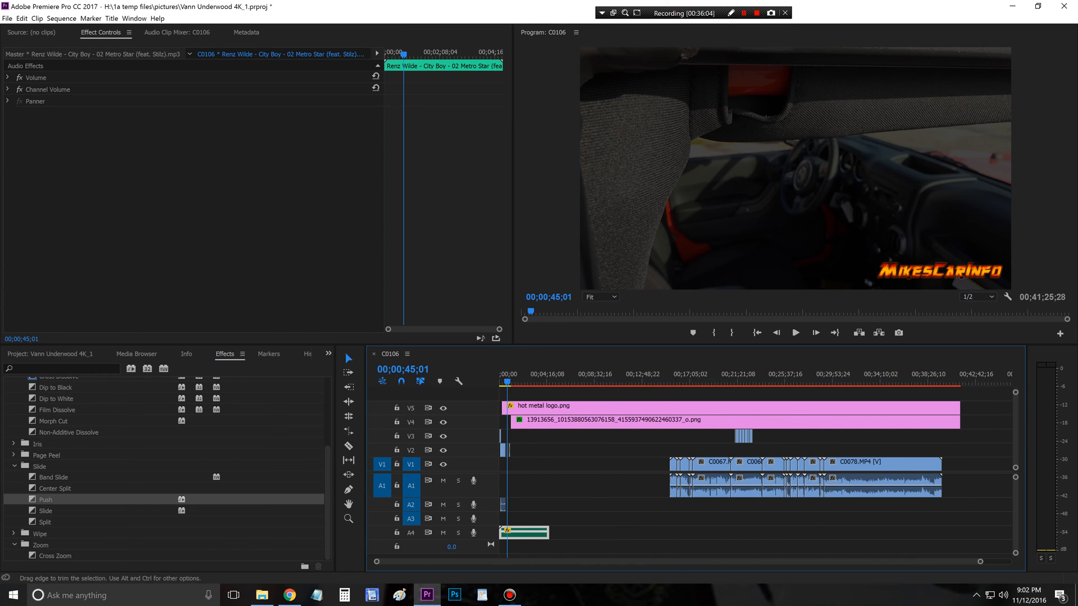
left_click_drag(672, 484, 522, 484)
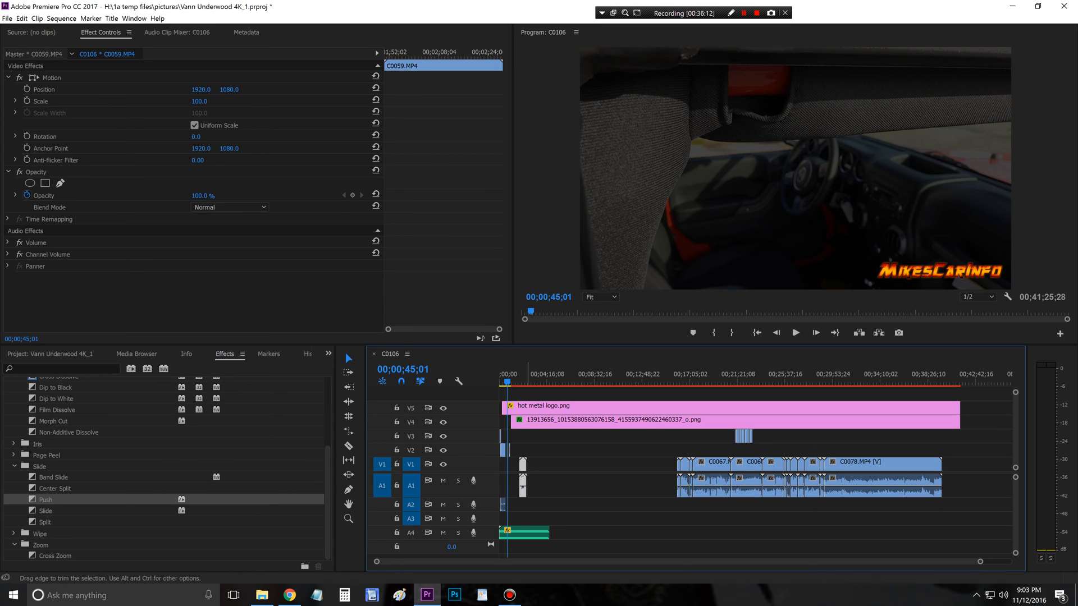
left_click(570, 463)
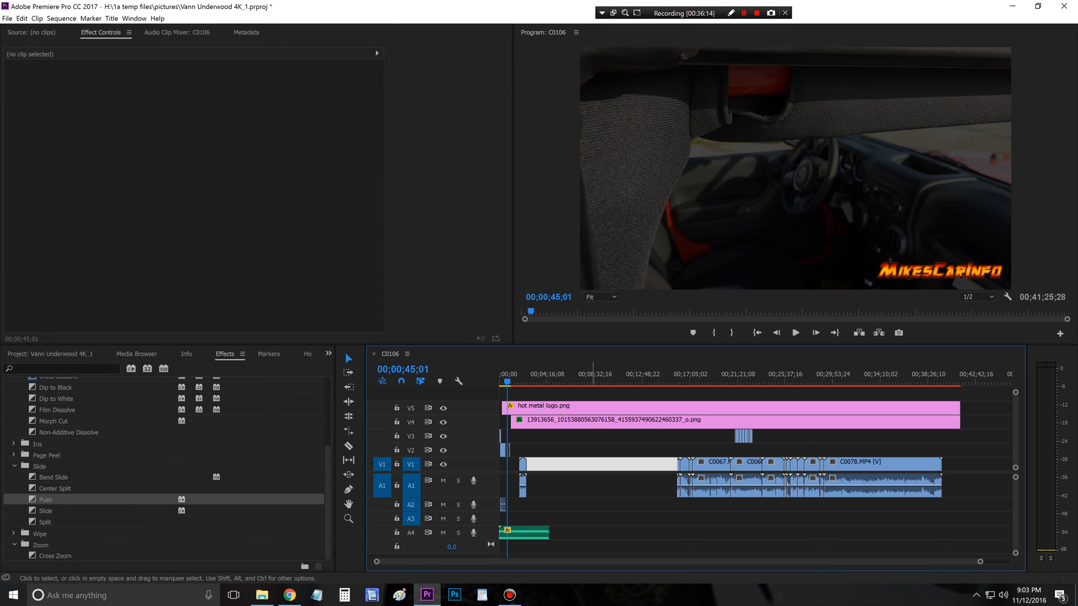
key("Delete")
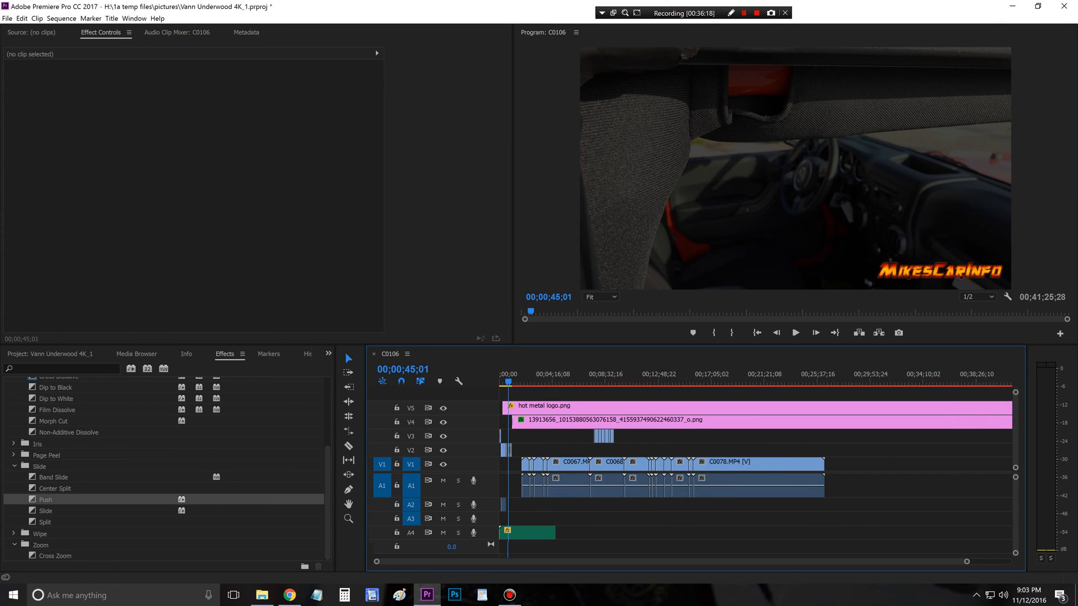
Step: Mute the music track A4 and play the first V1 clip from its start at 00;01;50;06
key("equal")
key("equal")
key("equal")
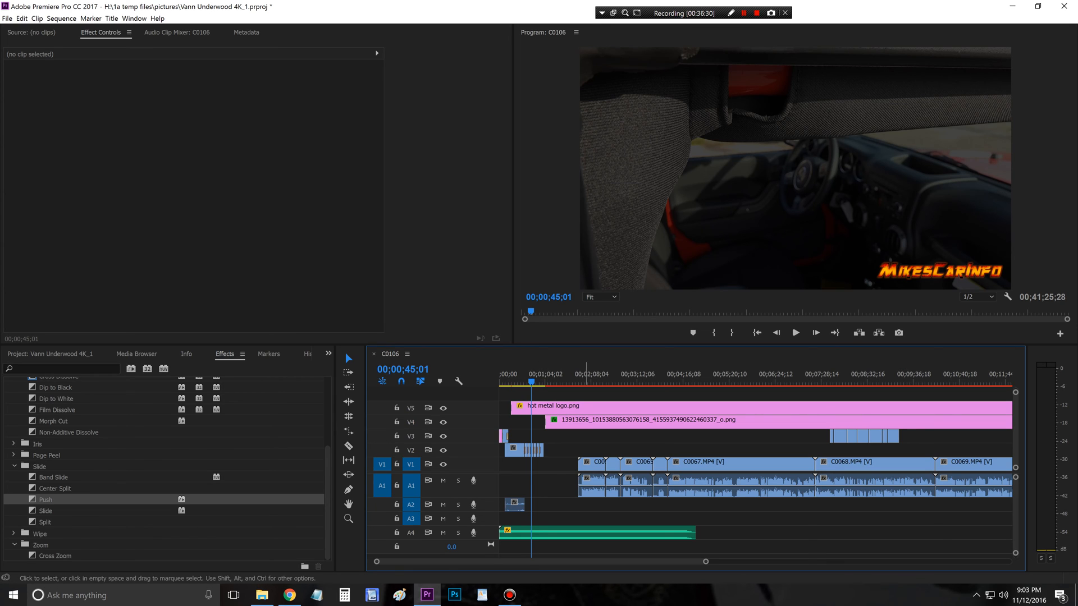
key("Down")
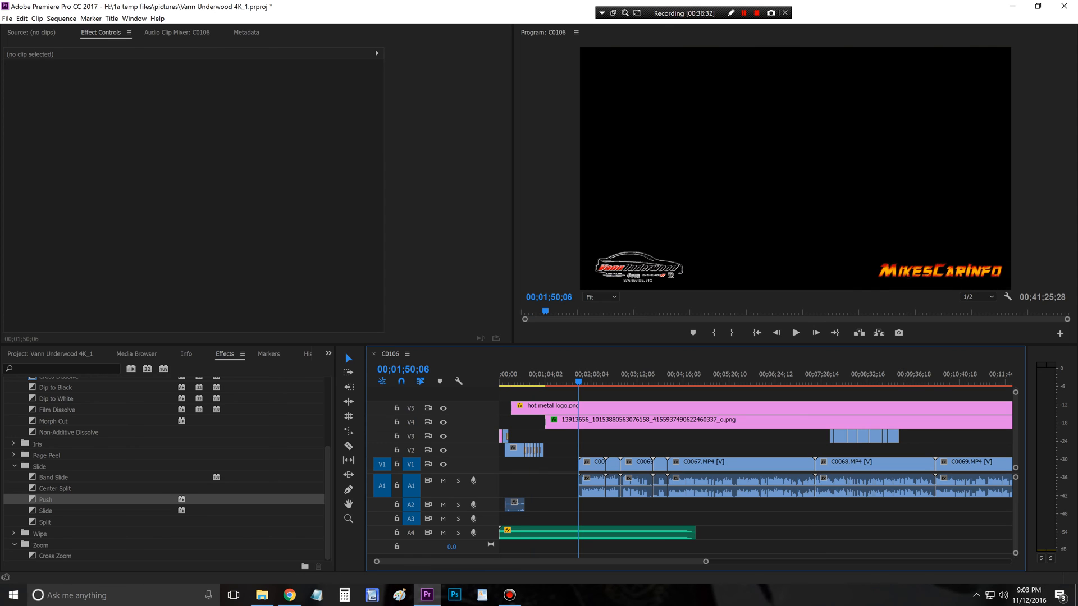
key("space")
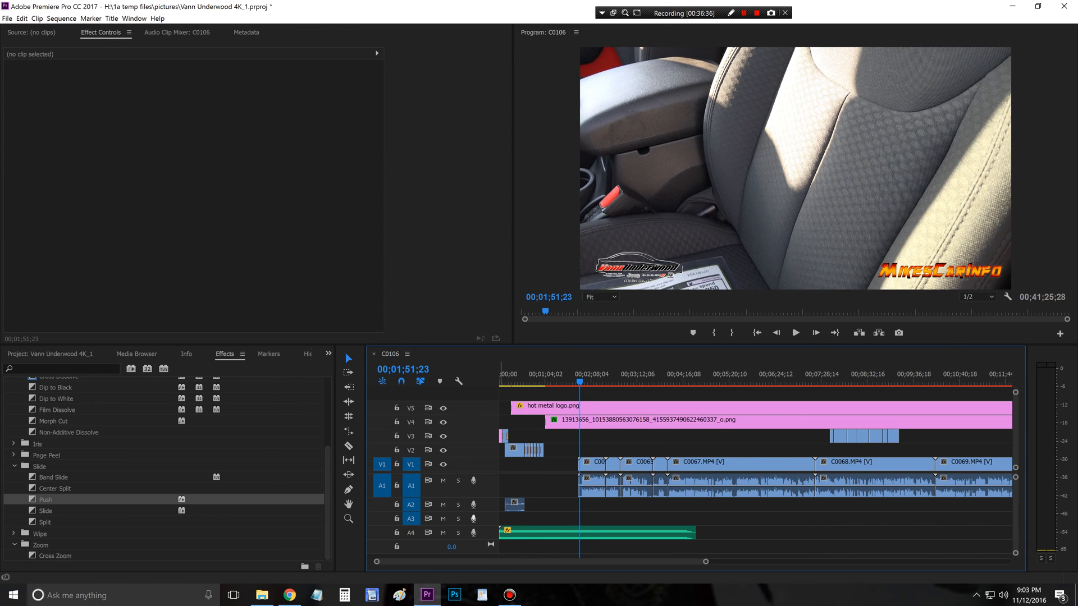
left_click(443, 532)
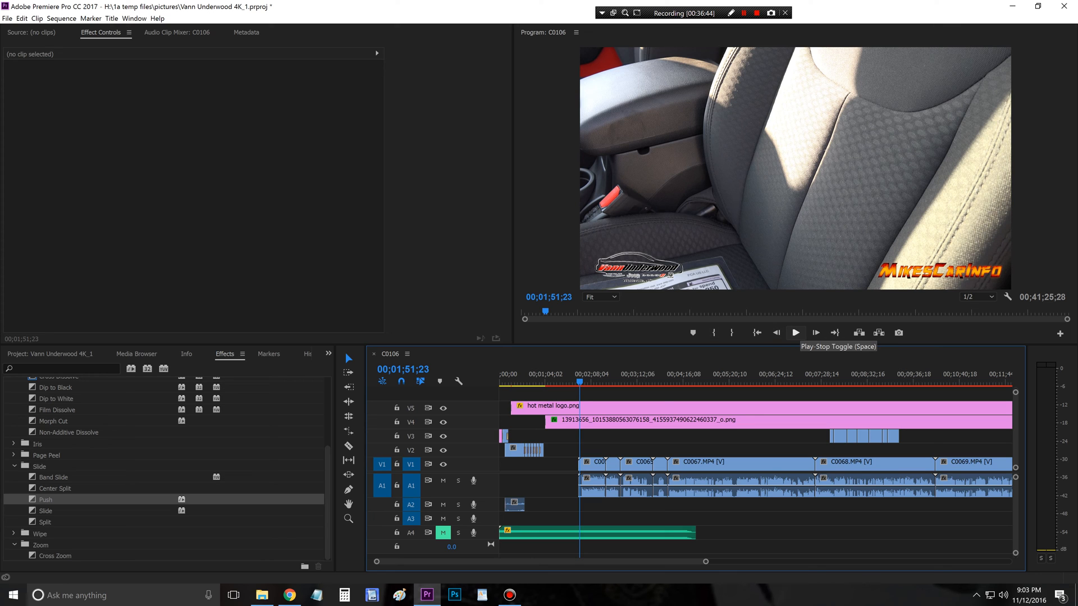
left_click(796, 332)
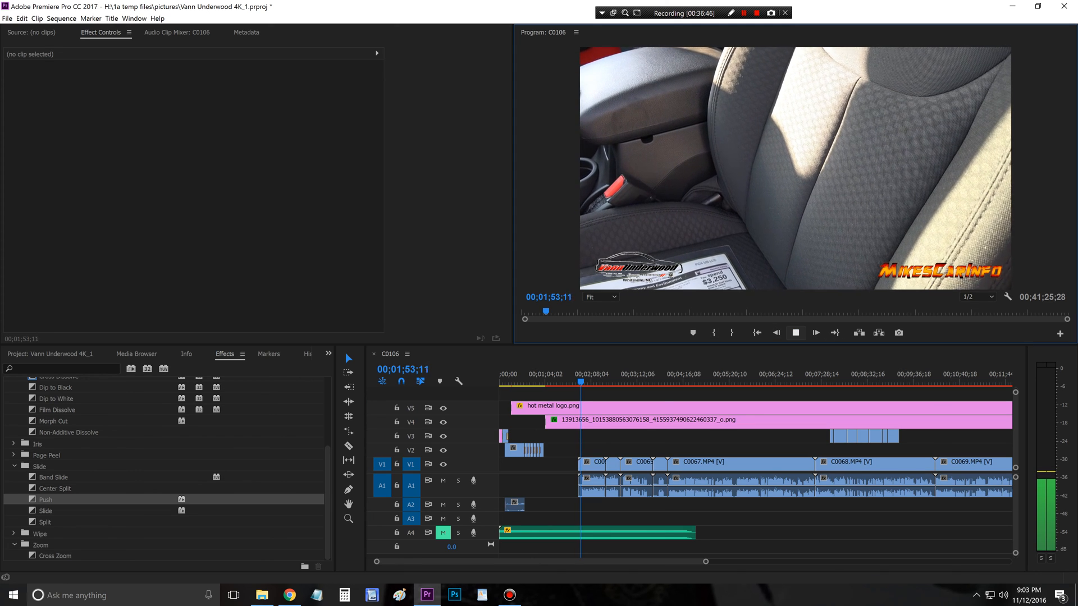
Step: Trim a few seconds off the start of the C0059.MP4 clip on V1 and A1 and play the clip to about 00;02;04;24
key("space")
left_click_drag(580, 465, 582, 465)
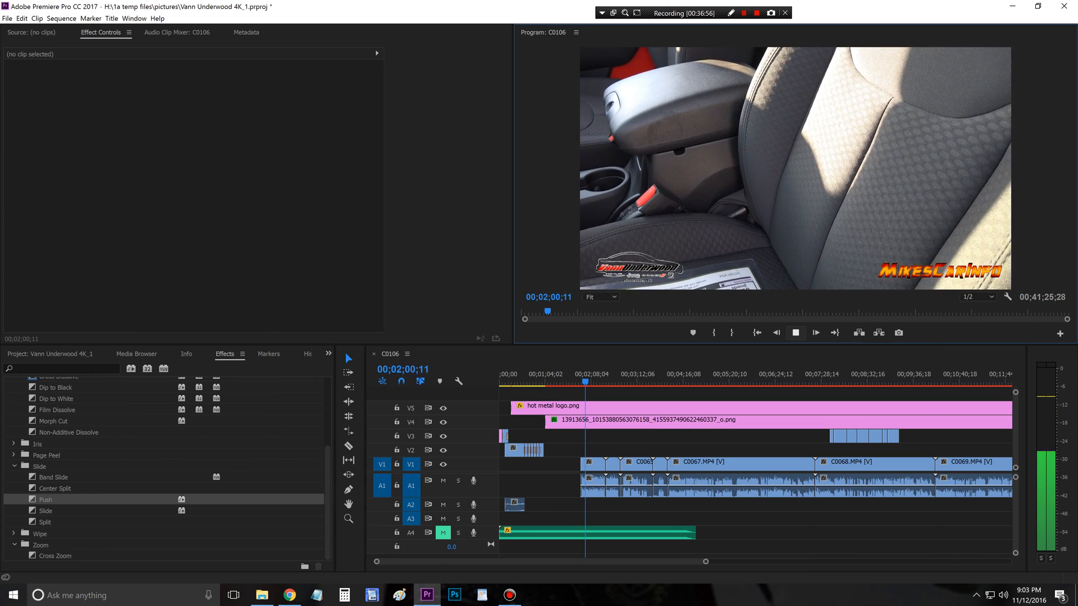
key("space")
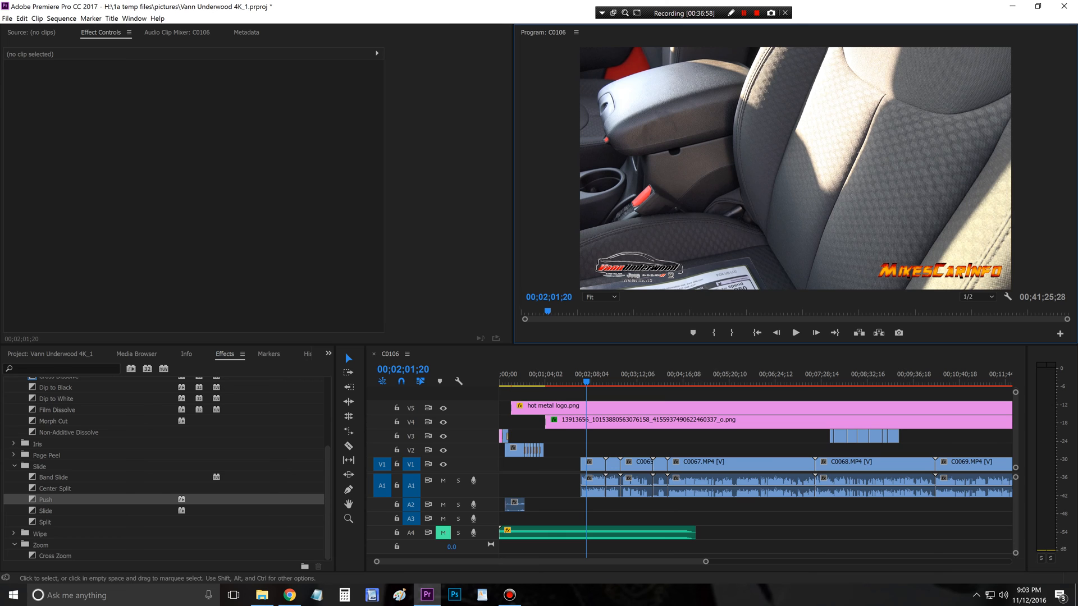
left_click_drag(705, 562, 690, 562)
left_click(796, 332)
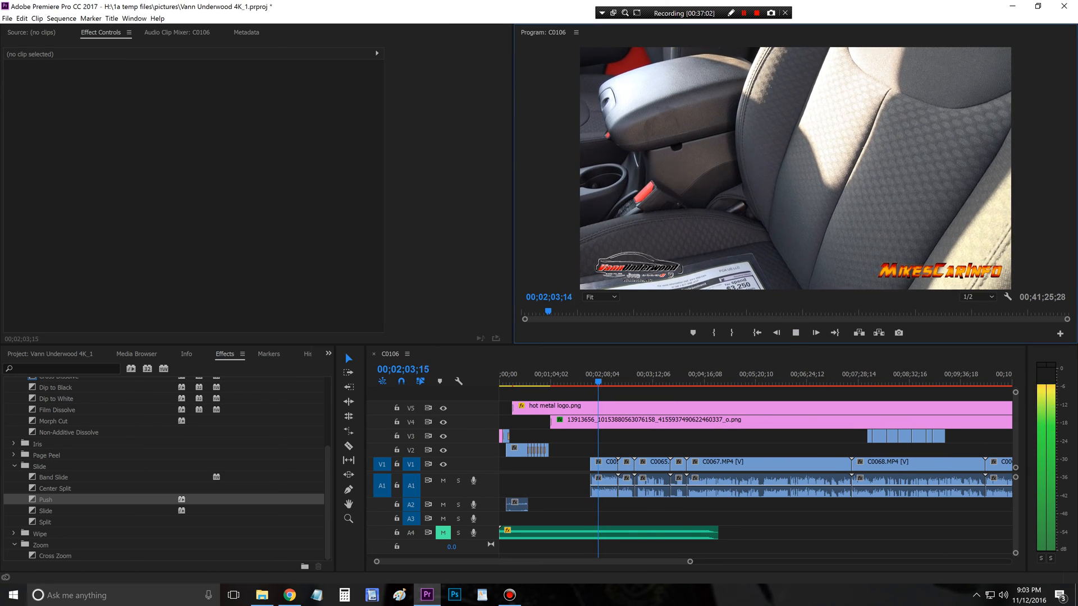
key("space")
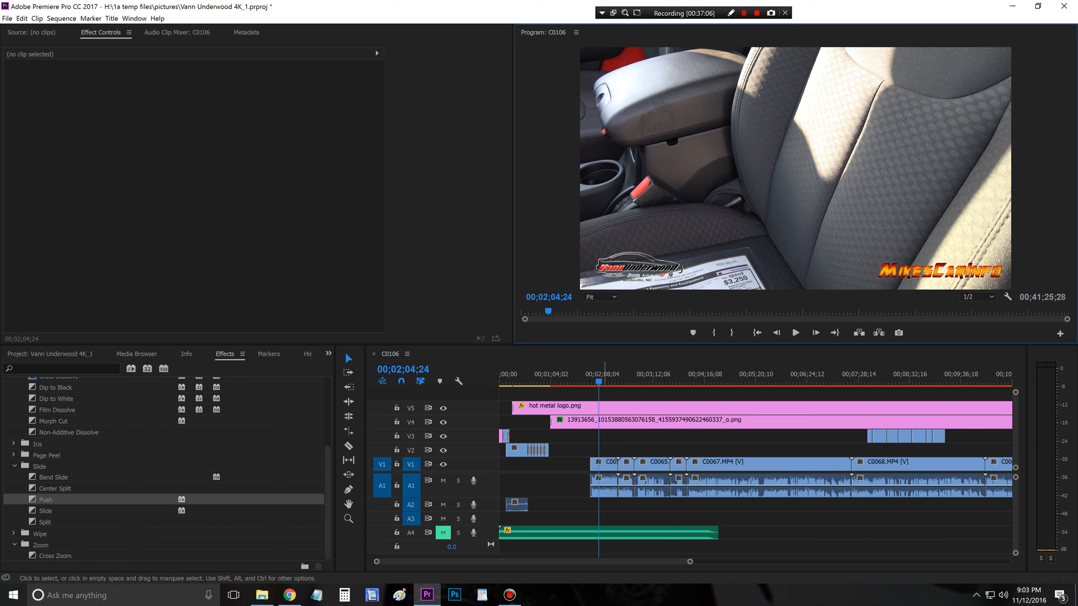
Step: Move the C0059.MP4 clip beneath the B-roll to start at about 00;00;43, unmute music track A4, and play the overlapping section
left_click_drag(601, 478, 544, 478)
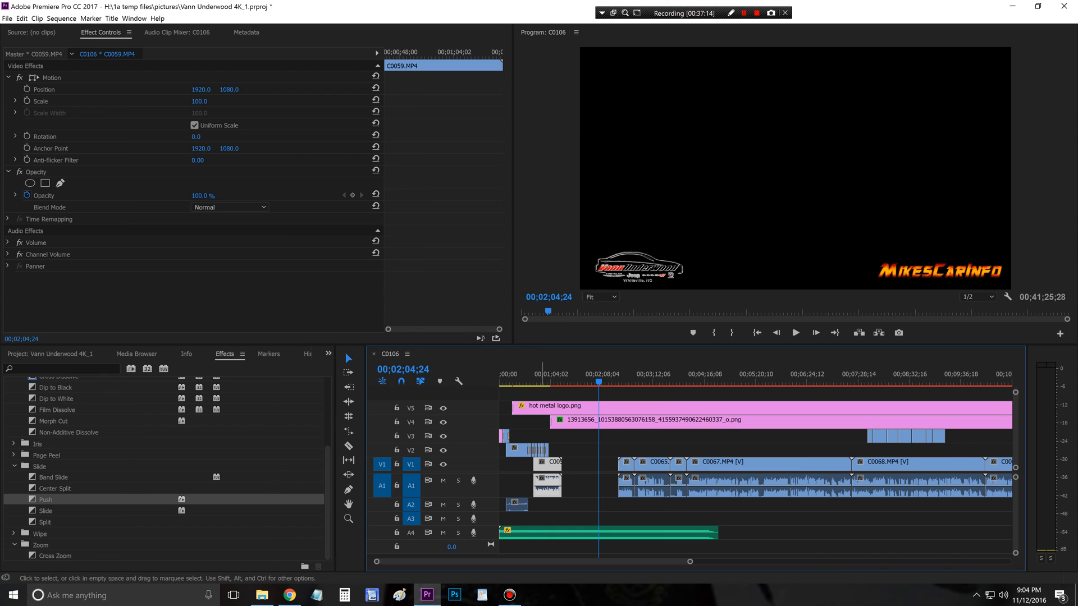
left_click(539, 376)
left_click(795, 333)
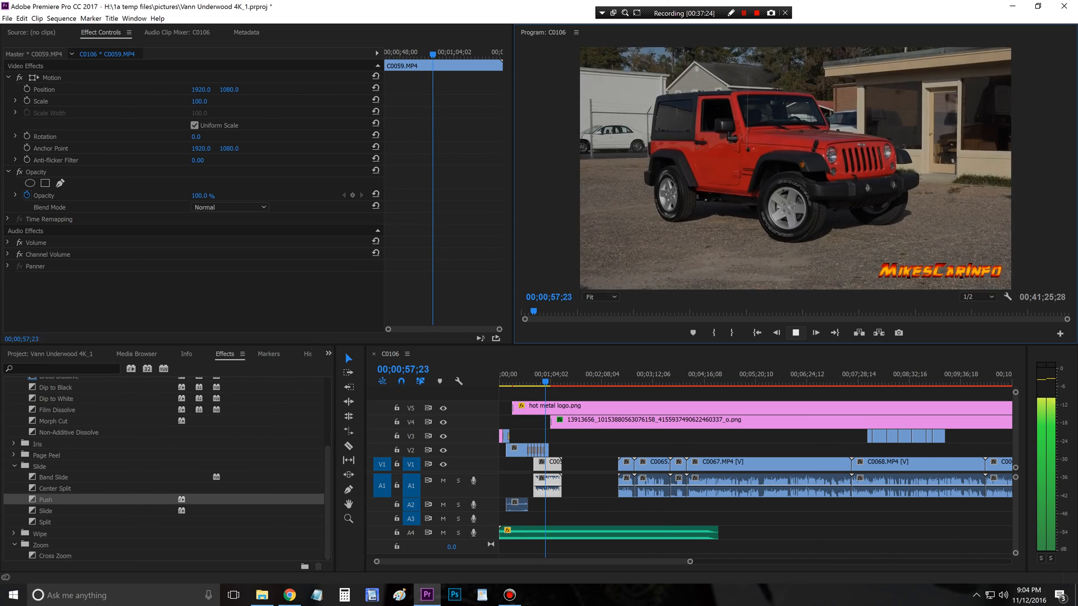
key("space")
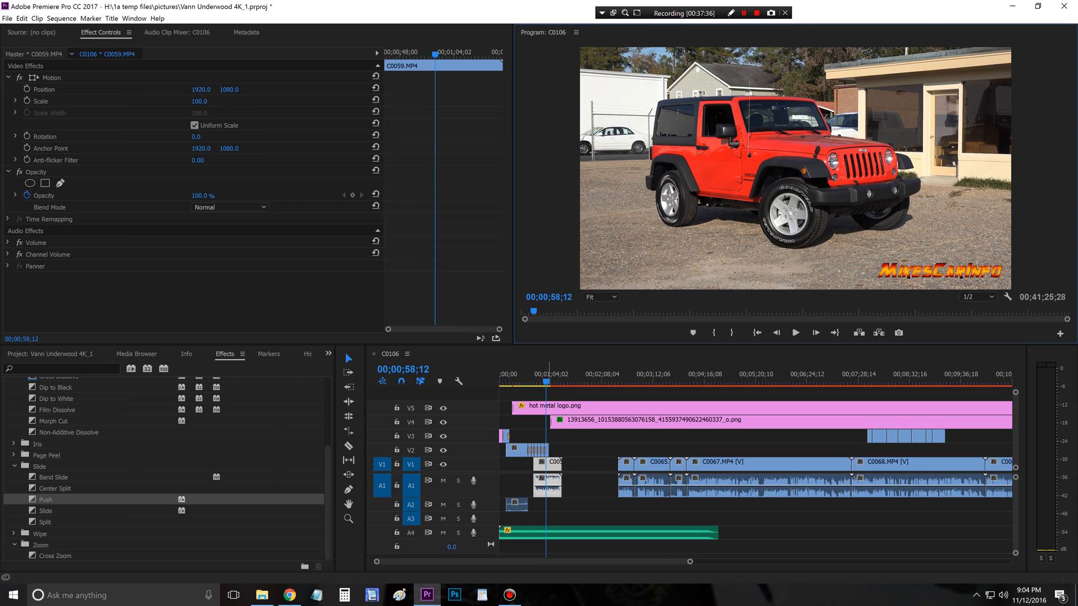
left_click_drag(549, 381, 534, 382)
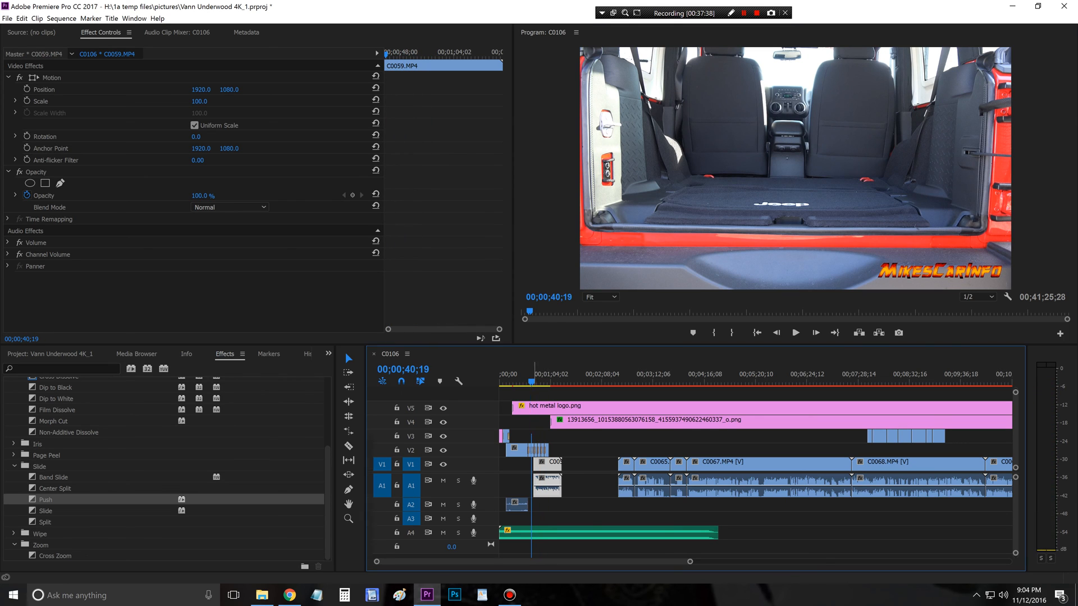
key("space")
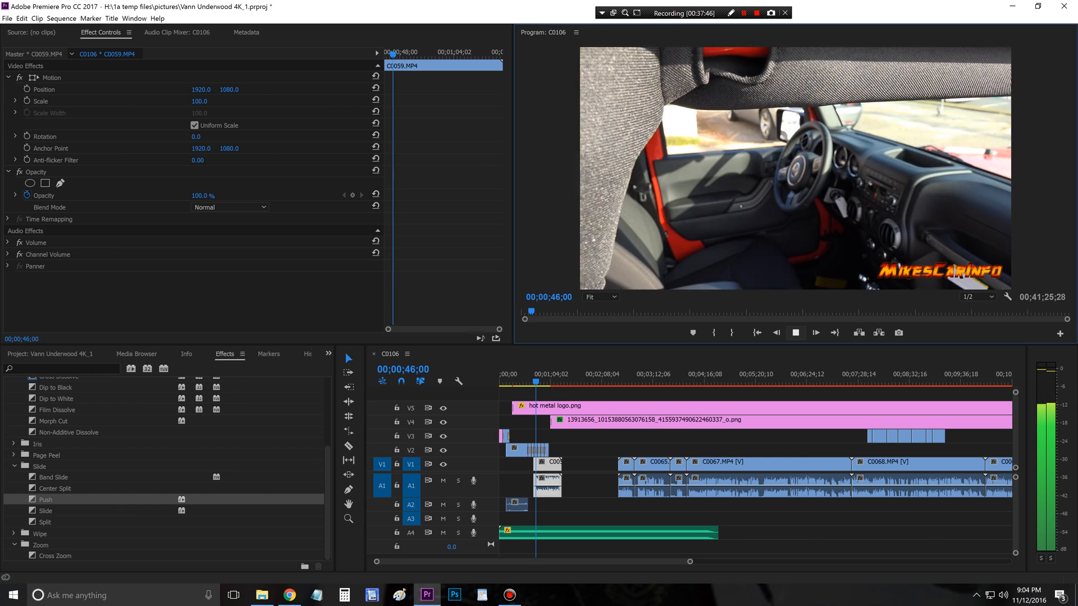
key("space")
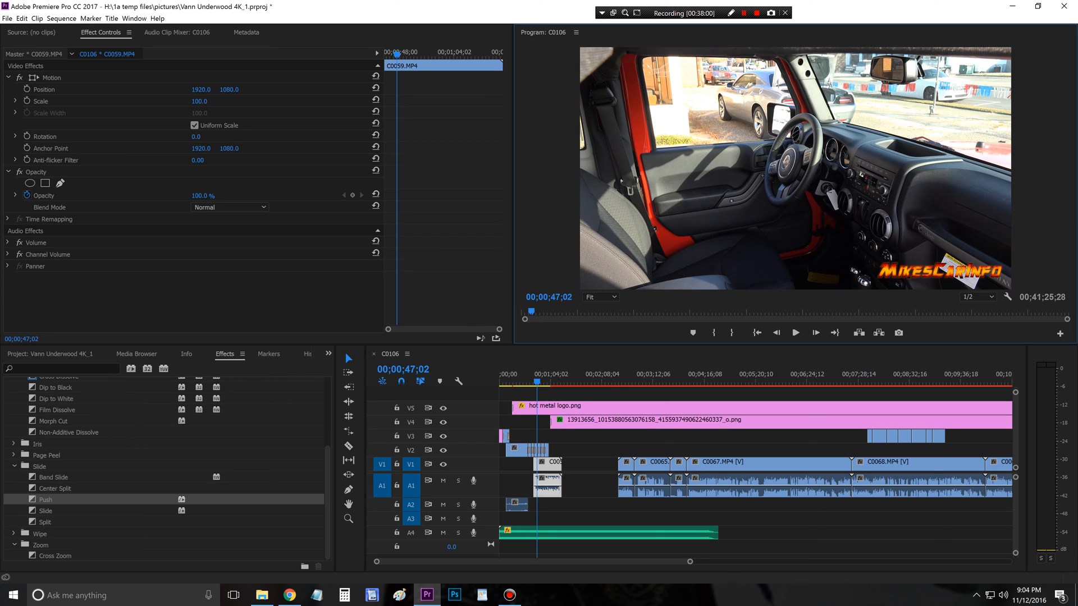
Step: Shorten the end of the C0059.MP4 clip slightly and slide the clip earlier beneath the B-roll, ending at 00;01;02;03
left_click_drag(690, 562, 517, 561)
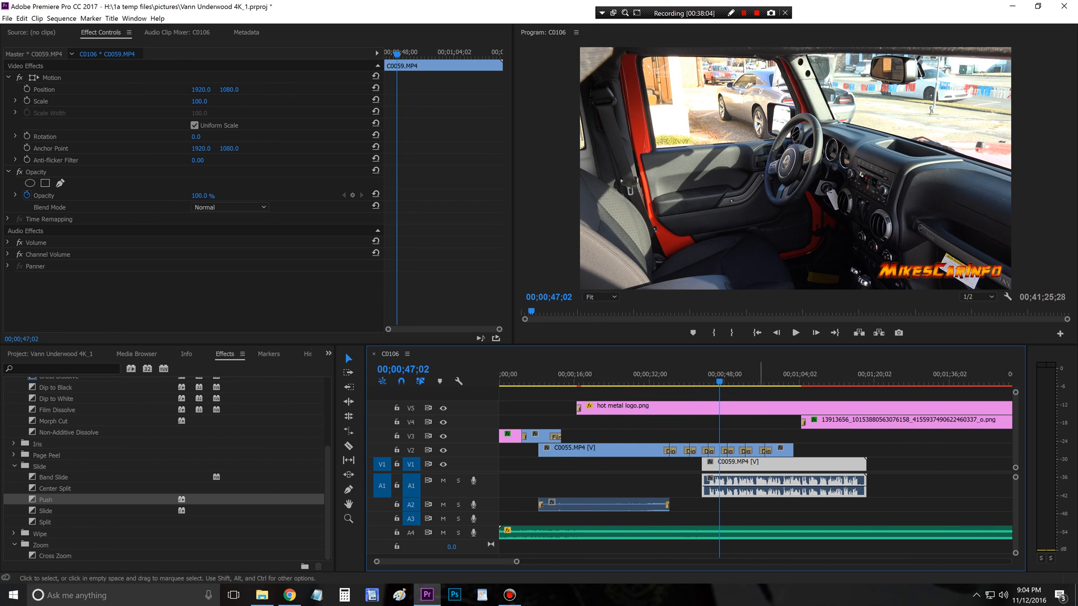
left_click_drag(761, 465, 680, 465)
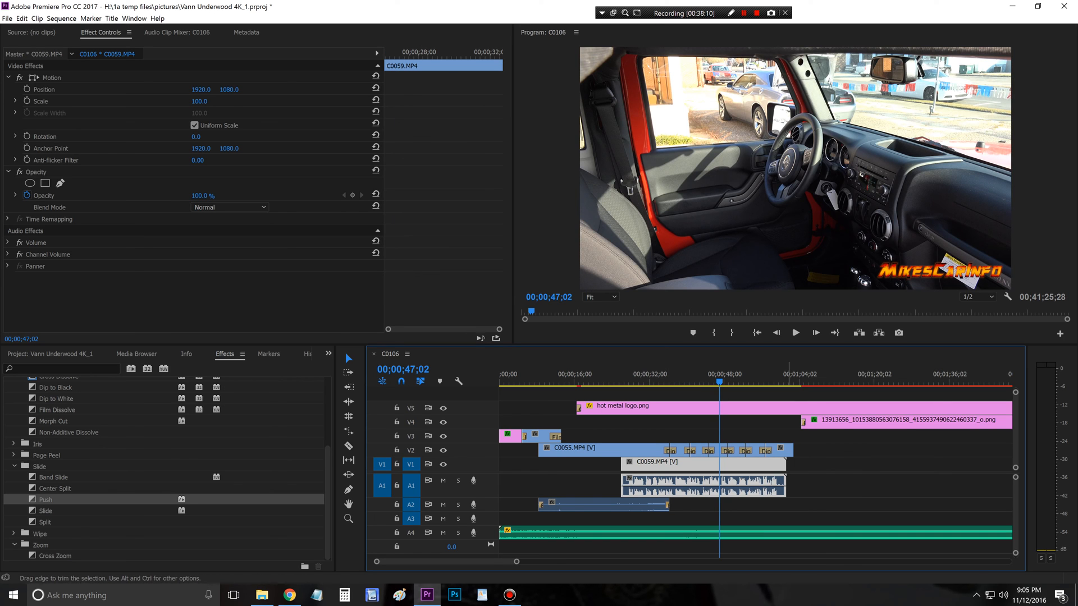
left_click_drag(789, 487, 747, 462)
left_click(791, 375)
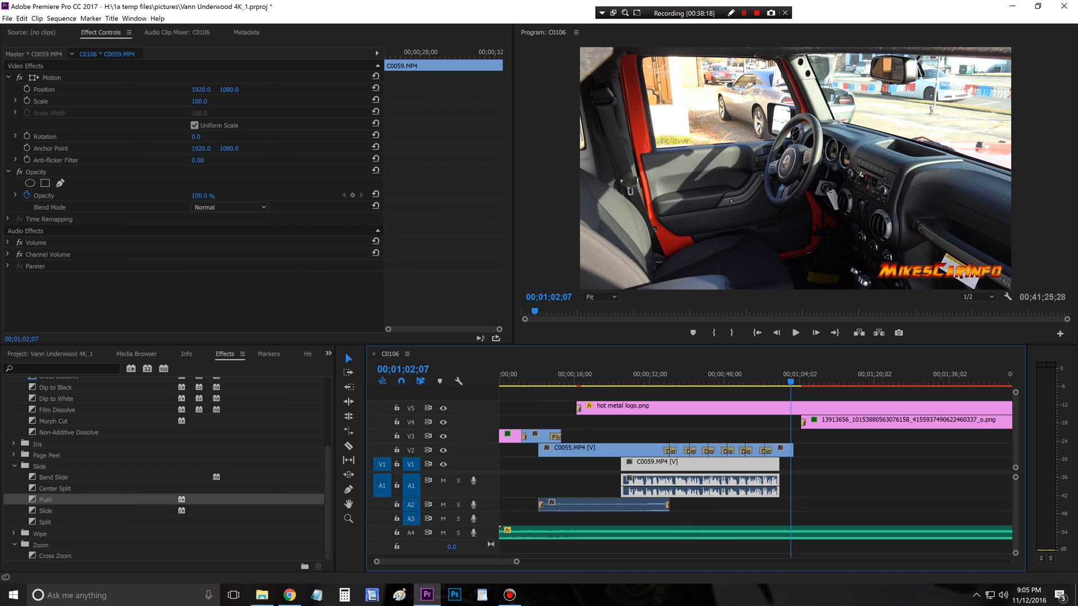
left_click_drag(790, 375, 789, 375)
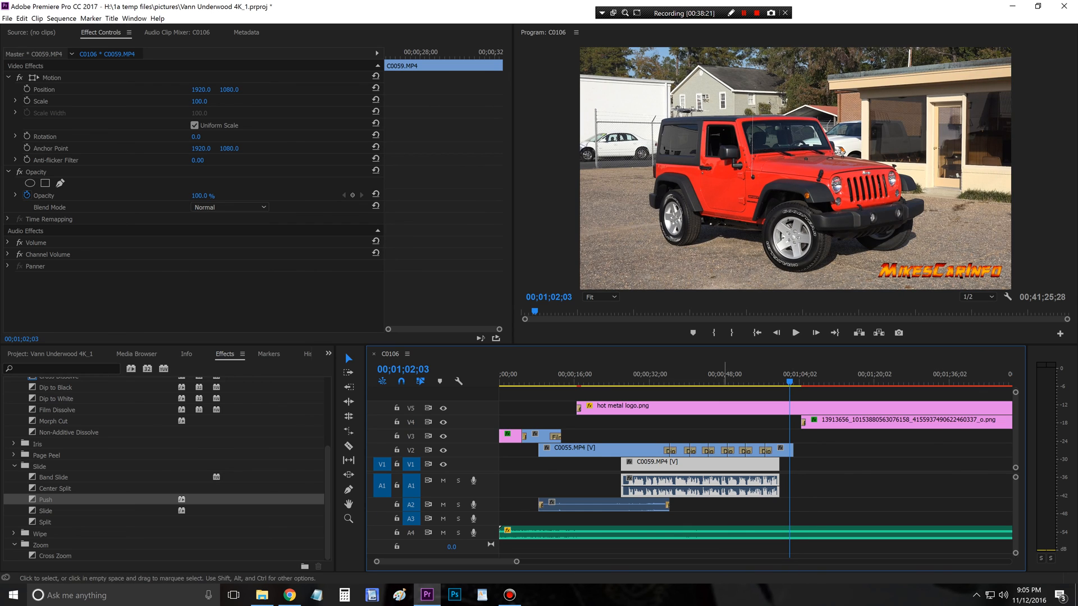
left_click_drag(724, 468, 734, 469)
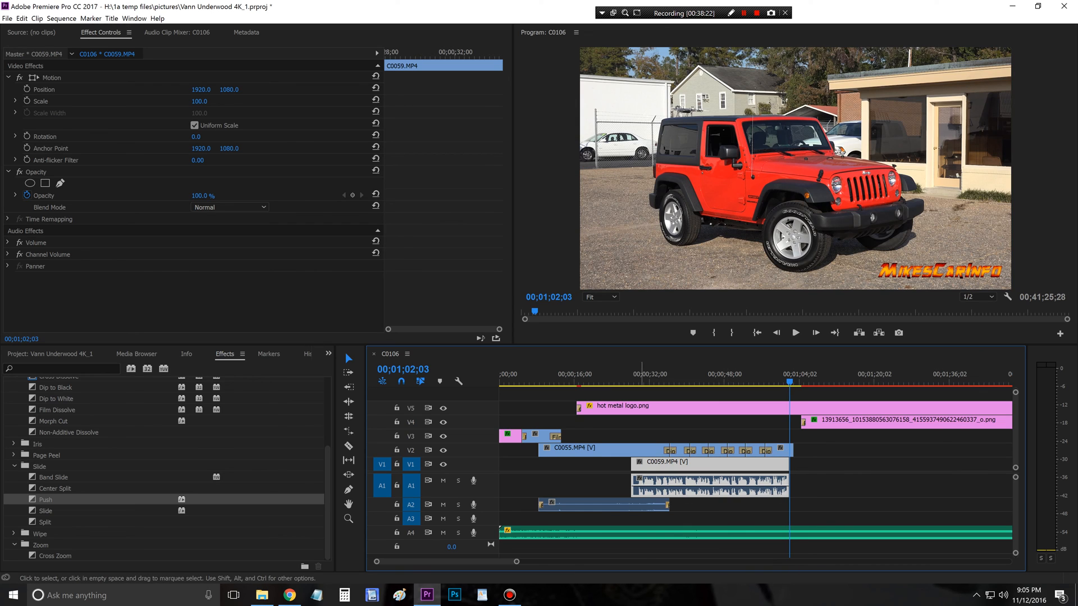
Step: Play the opening of the C0059.MP4 clip and trim its start to 00;00;29;14
left_click_drag(630, 375, 635, 375)
key("space")
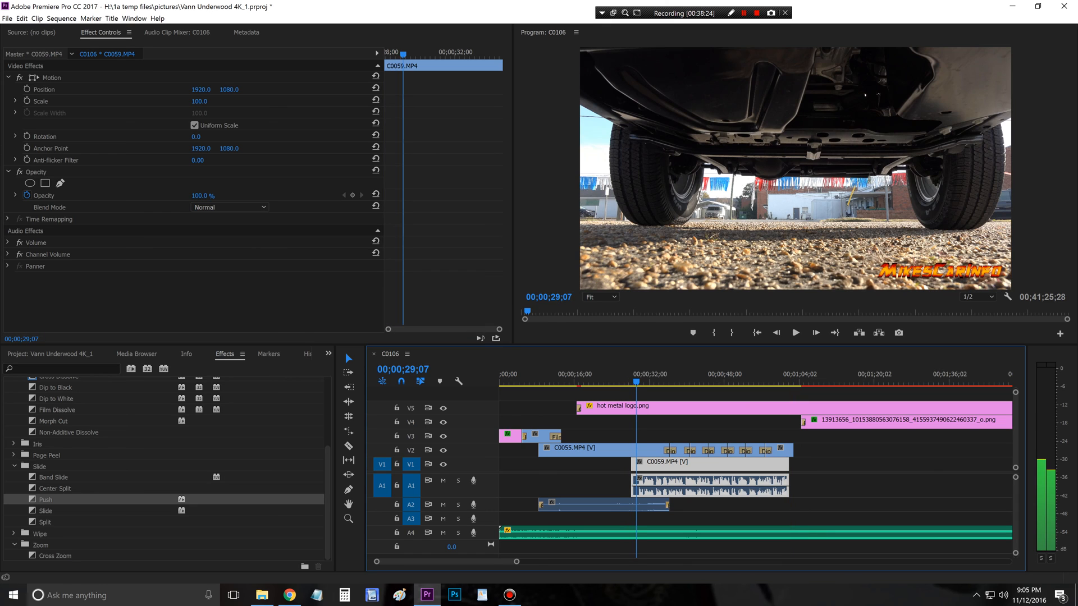
key("space")
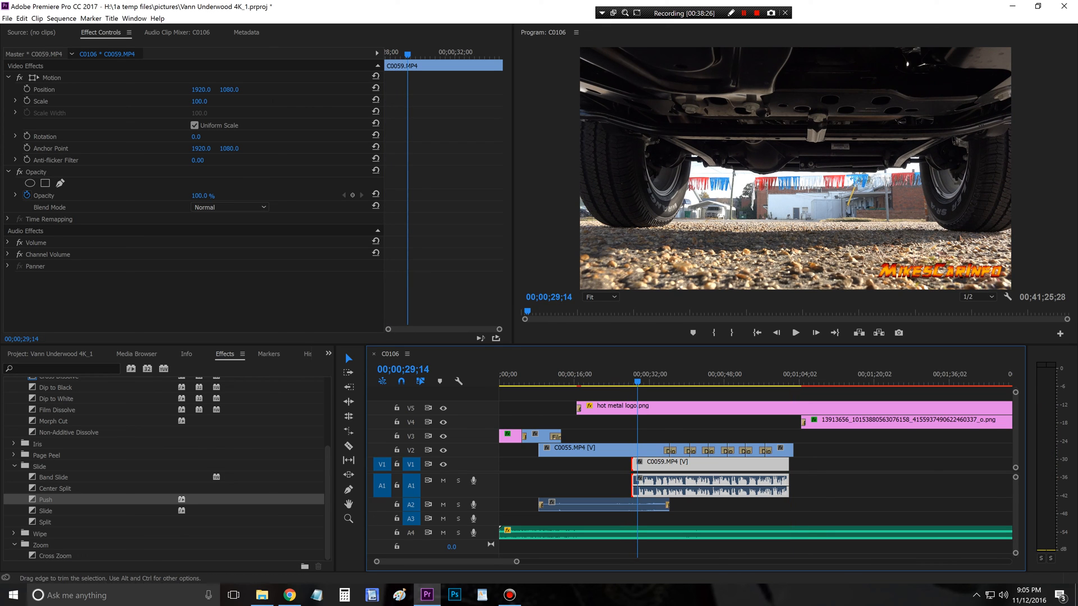
left_click_drag(632, 483, 638, 482)
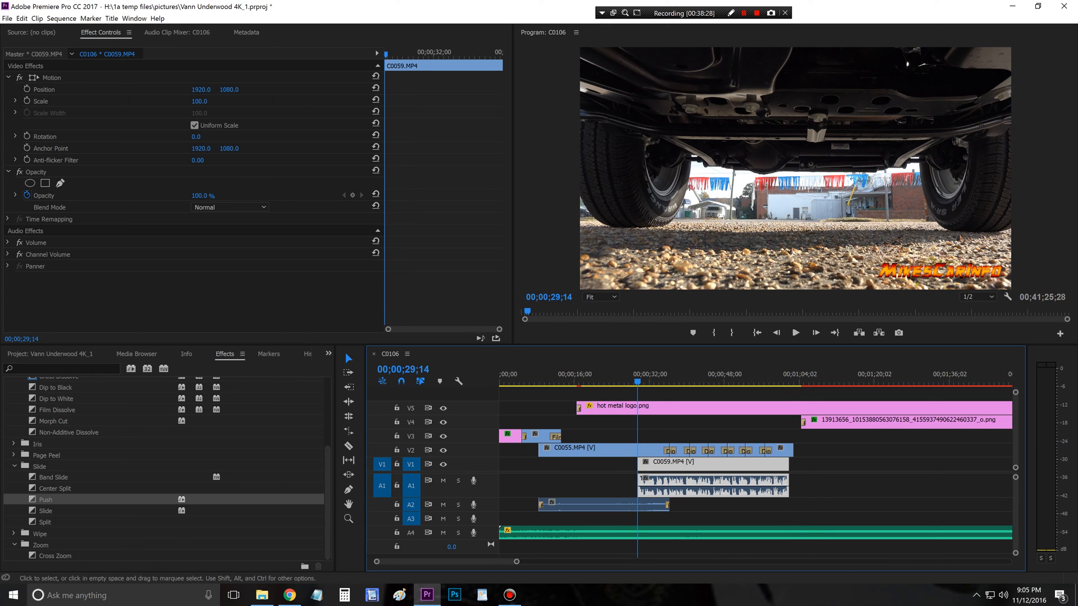
Step: Split the music clip on A4 at 00;00;32;03 with the Razor tool, just after the narration begins
key("space")
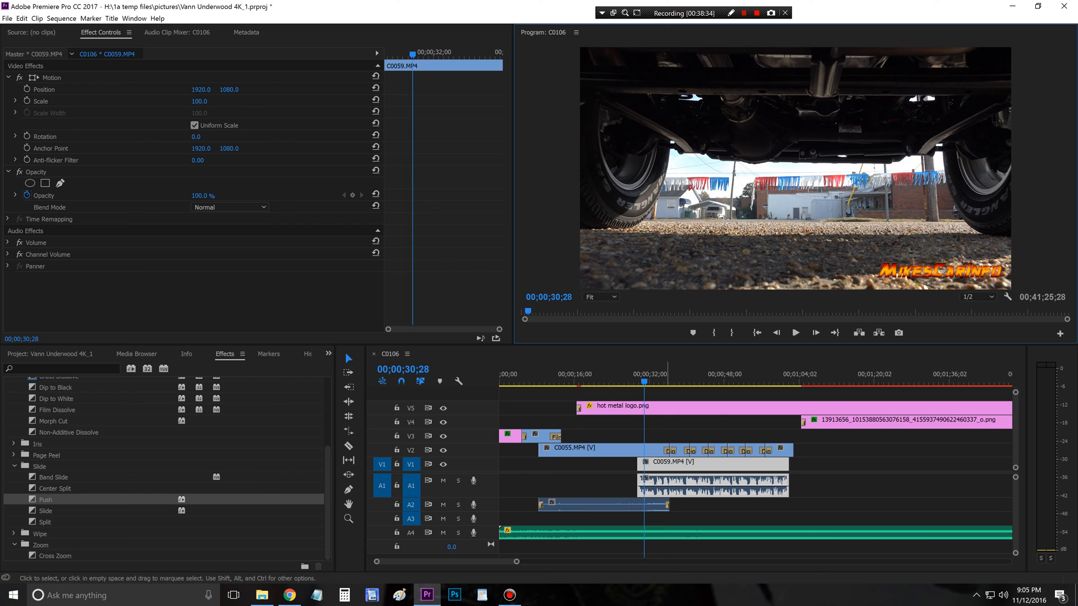
left_click_drag(644, 382, 650, 382)
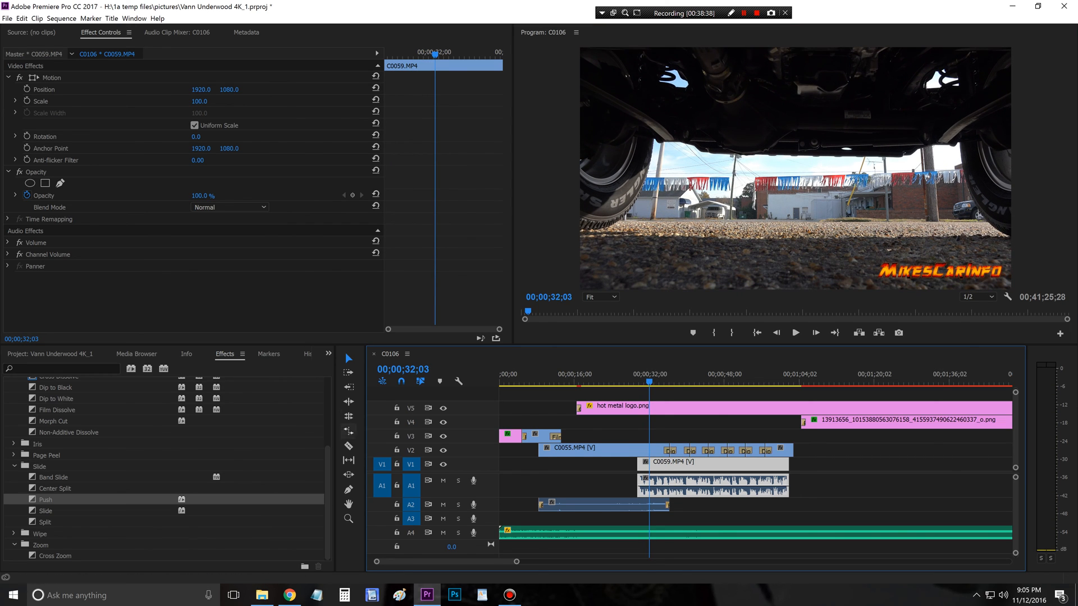
left_click(349, 446)
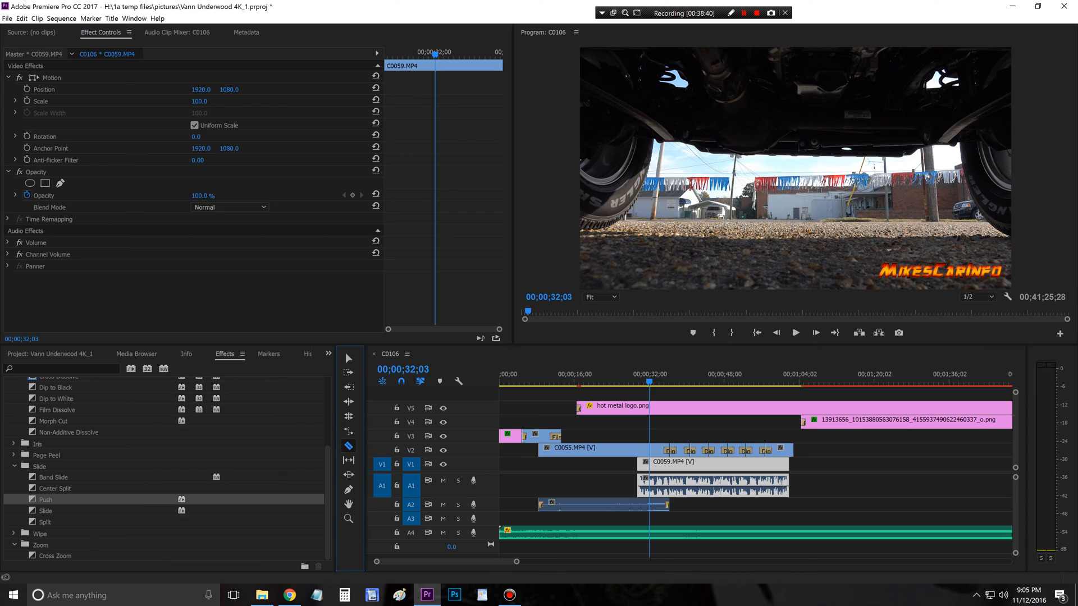
left_click(650, 531)
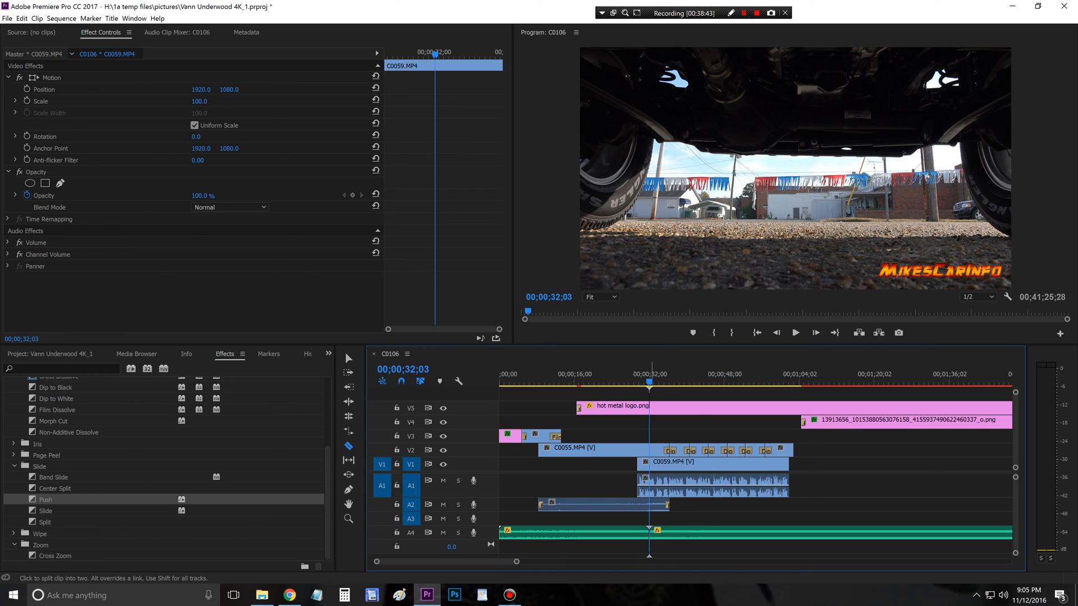
left_click(349, 358)
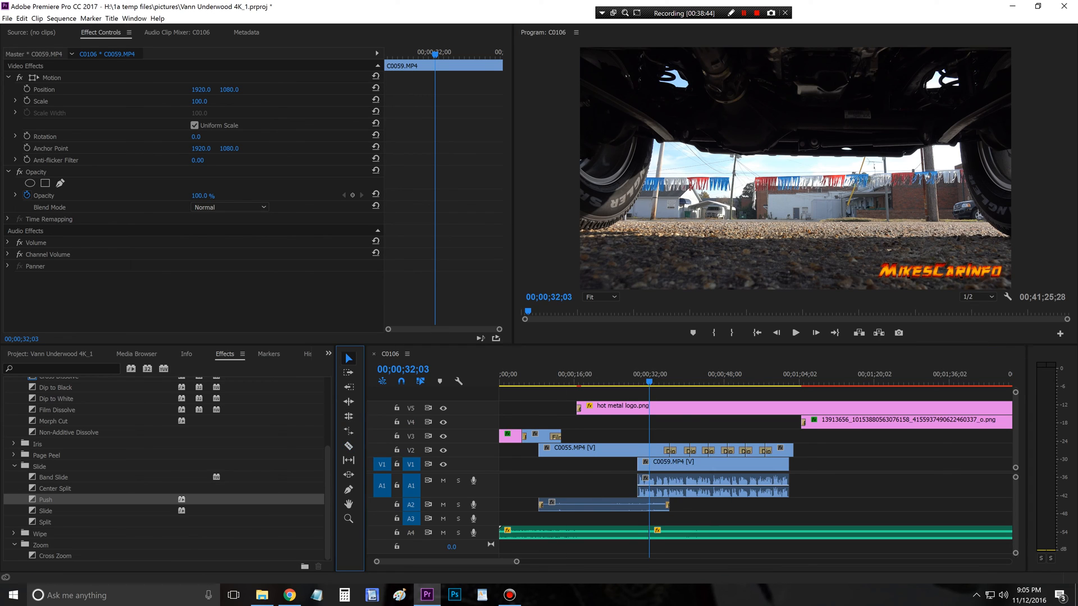
Step: Apply a Constant Gain crossfade to the cut in the A4 music at 00;00;32;03
scroll(168, 466, "up", 5)
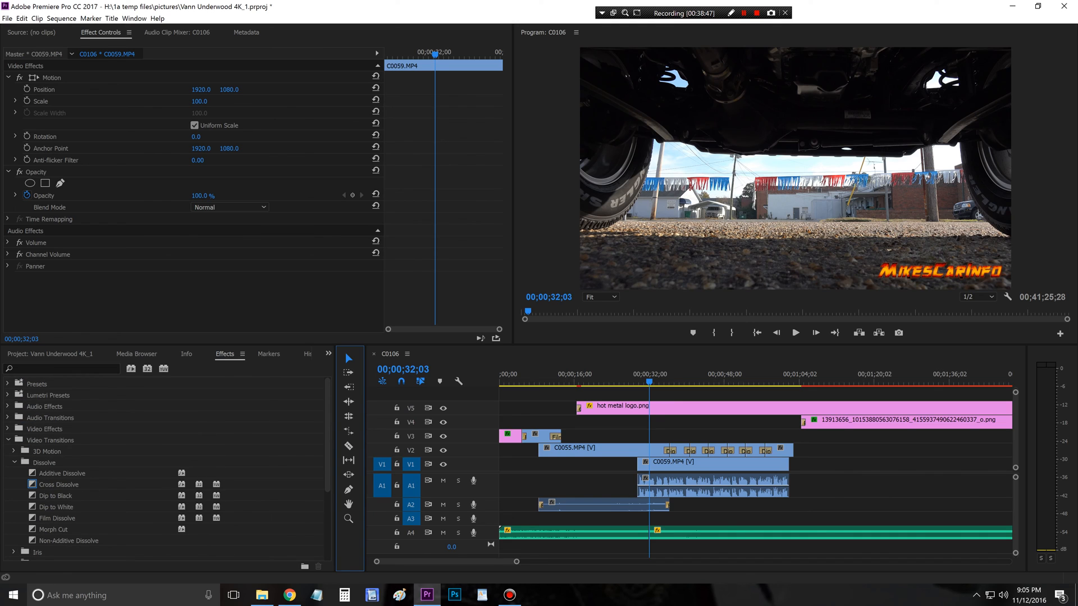
left_click(8, 418)
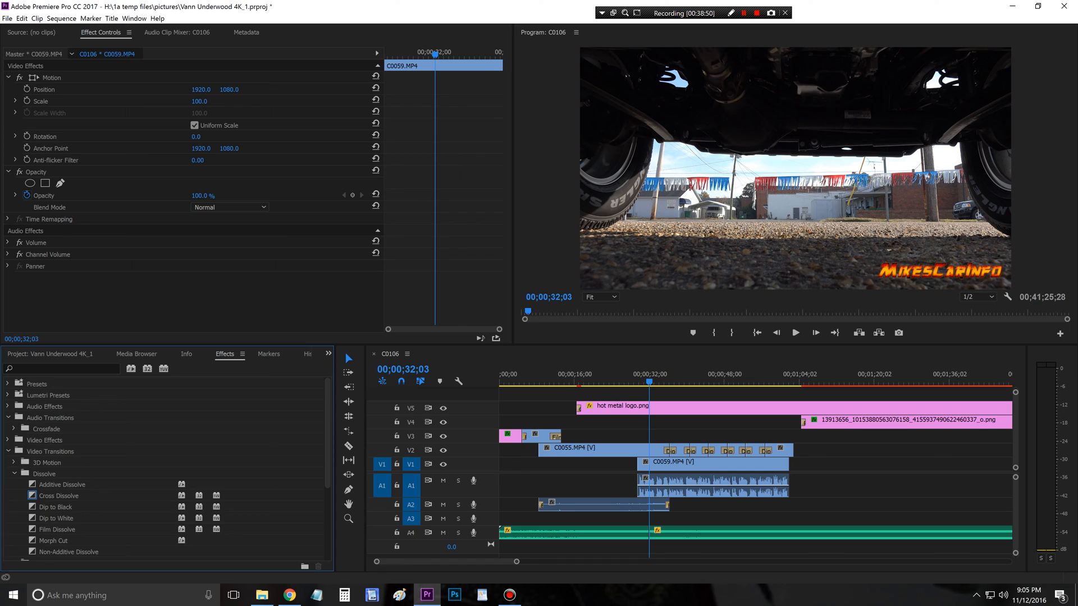
left_click(14, 429)
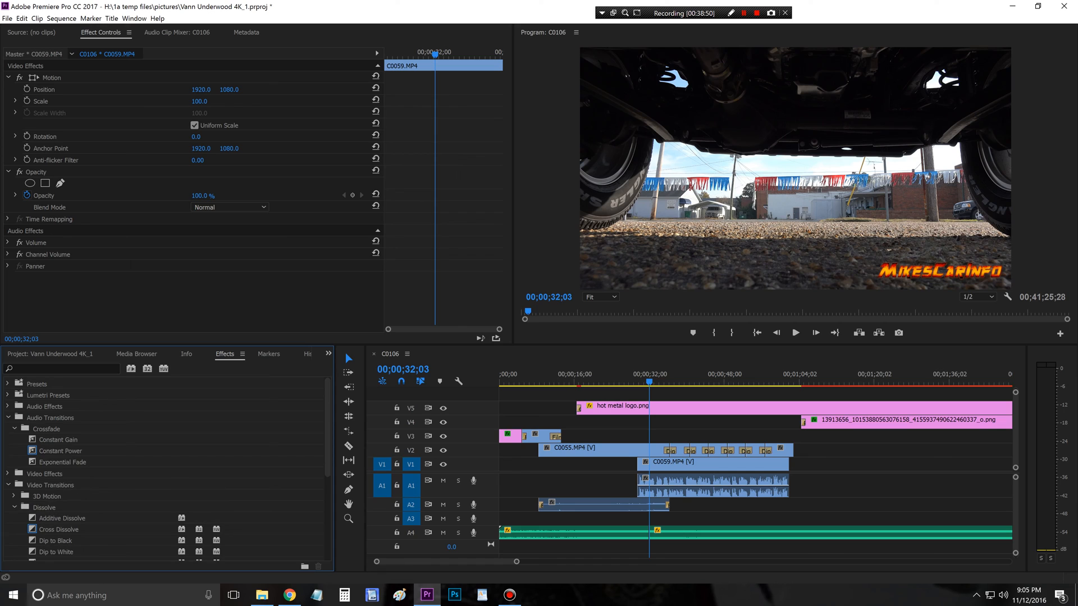
left_click(58, 440)
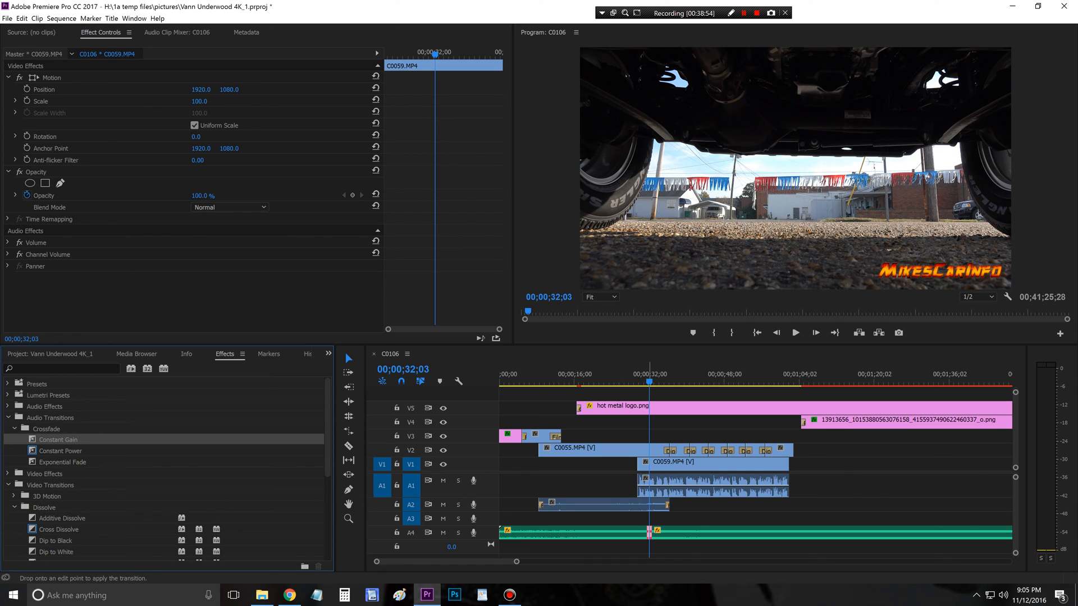
left_click_drag(650, 533, 649, 532)
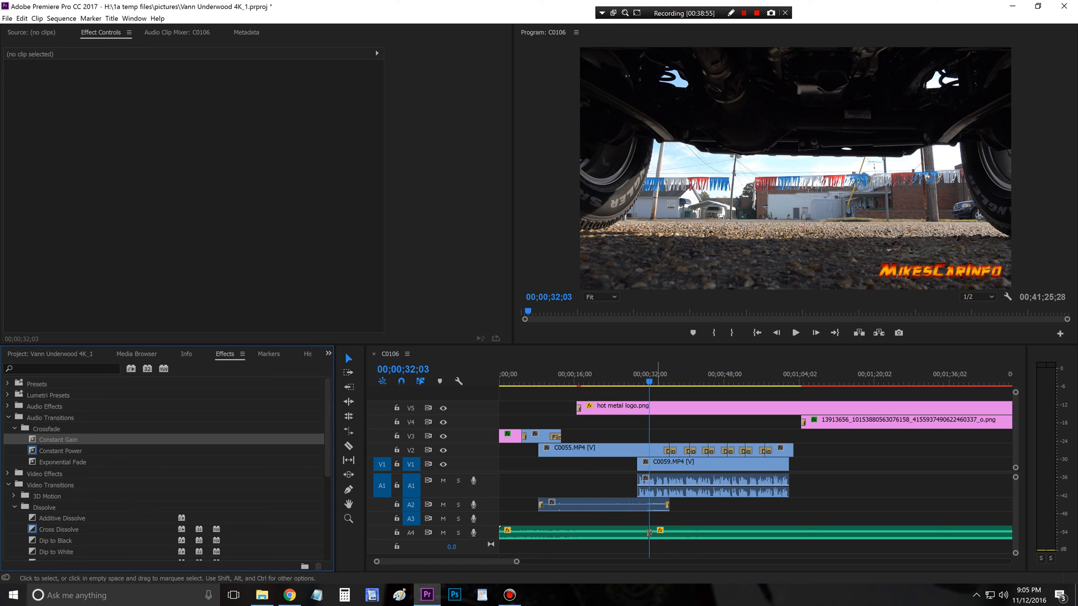
Step: Set the audio gain of the A4 music segment after the cut to -18 dB
right_click(687, 533)
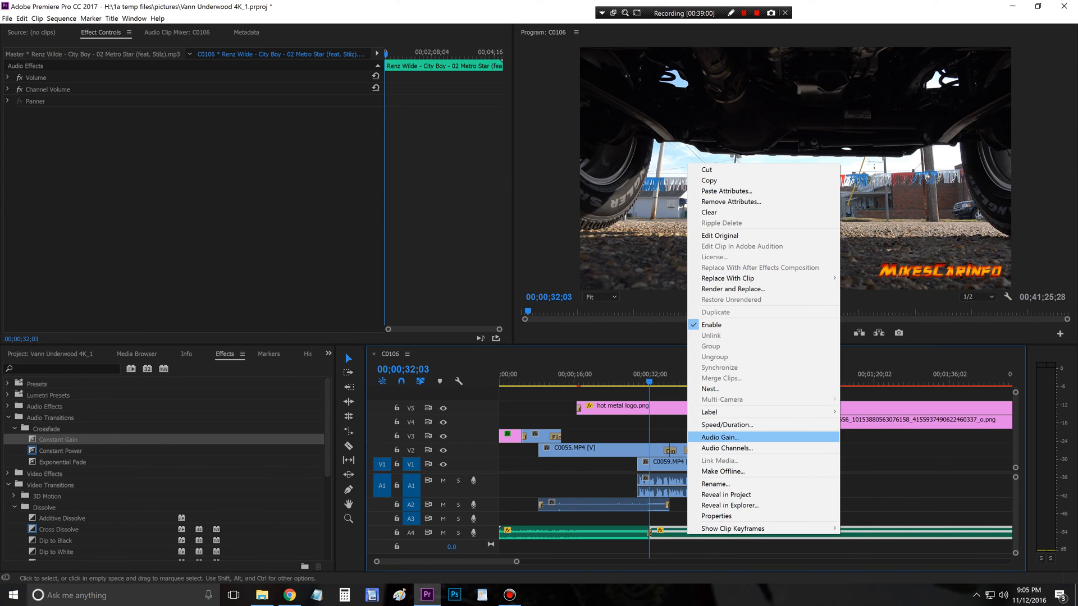
left_click(720, 438)
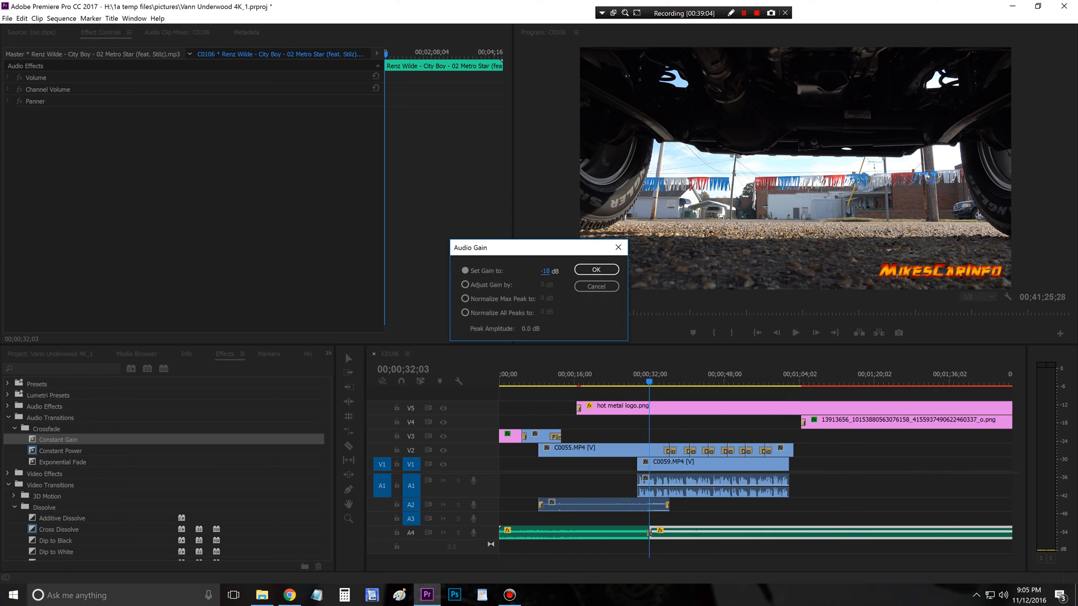
key("Return")
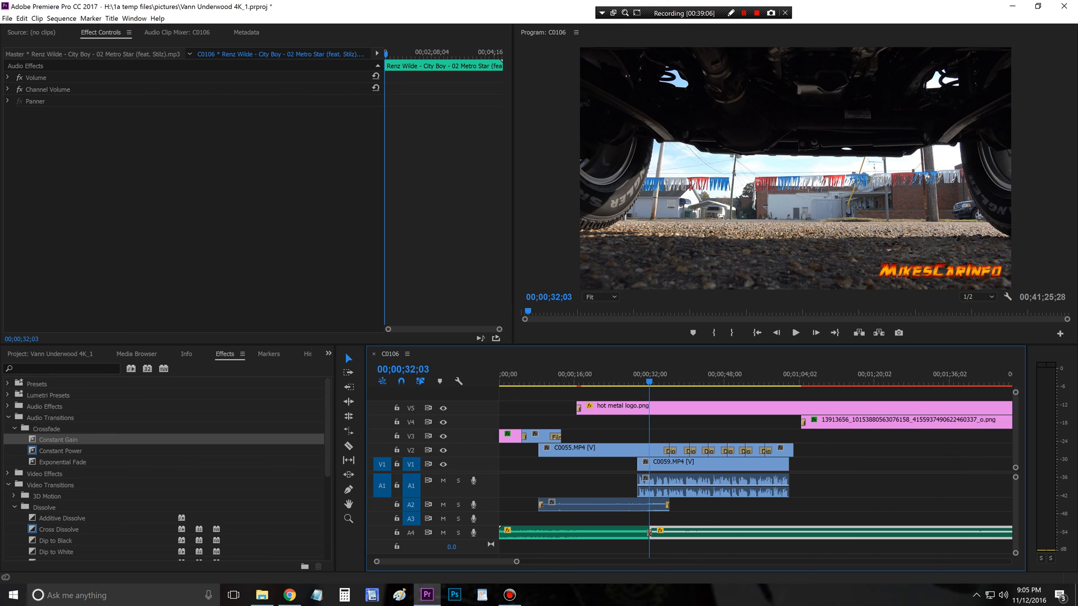
Step: Play the narration over the lowered music from 00;00;29;18 through the end of the B-roll at about 00;01;03;23
key("shift+Left")
key("shift+Left")
key("shift+Left")
key("shift+Left")
key("shift+Left")
key("shift+Left")
key("shift+Left")
key("shift+Left")
key("shift+Left")
key("shift+Left")
key("shift+Left")
key("shift+Left")
key("shift+Left")
key("shift+Left")
key("shift+Left")
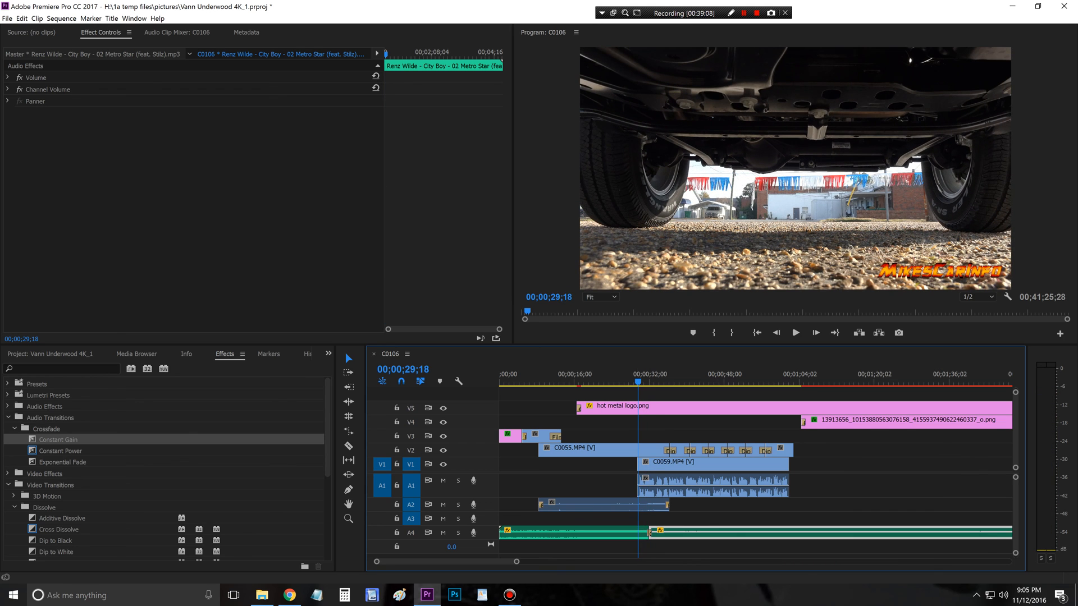
key("space")
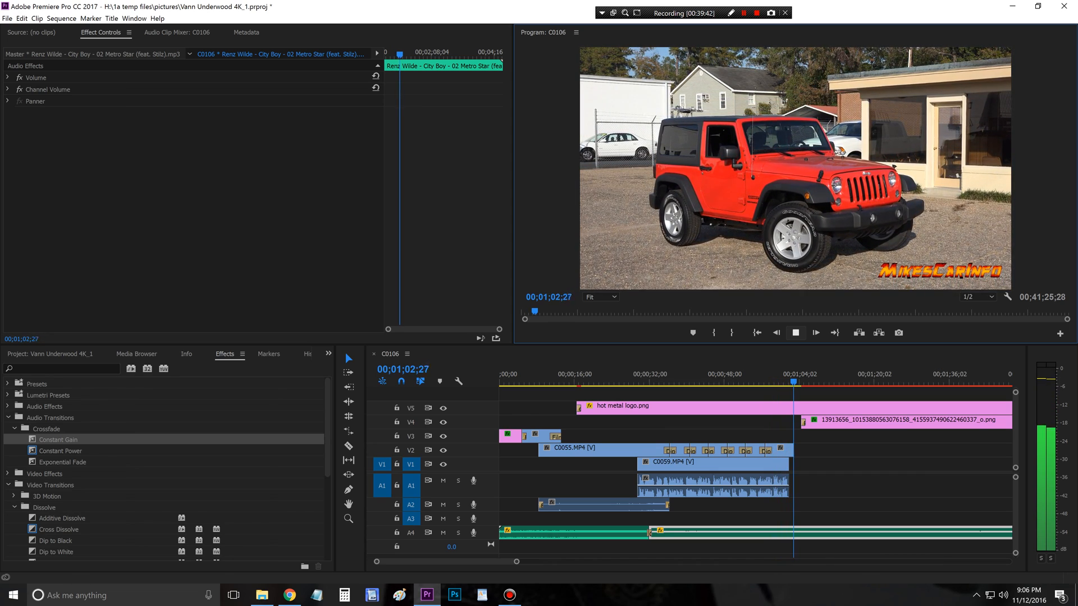
key("space")
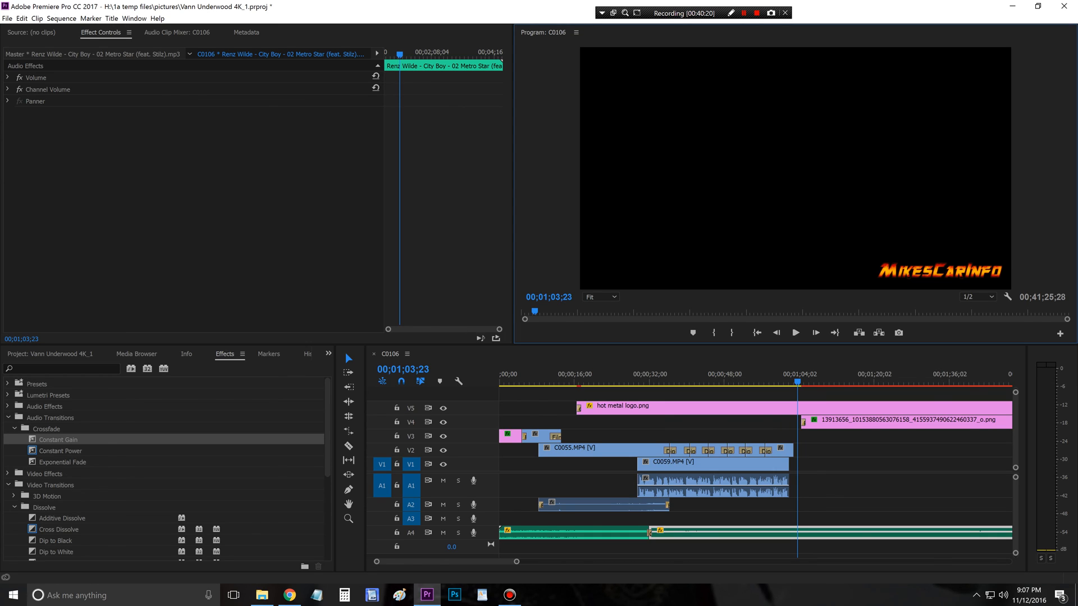
left_click_drag(516, 561, 742, 561)
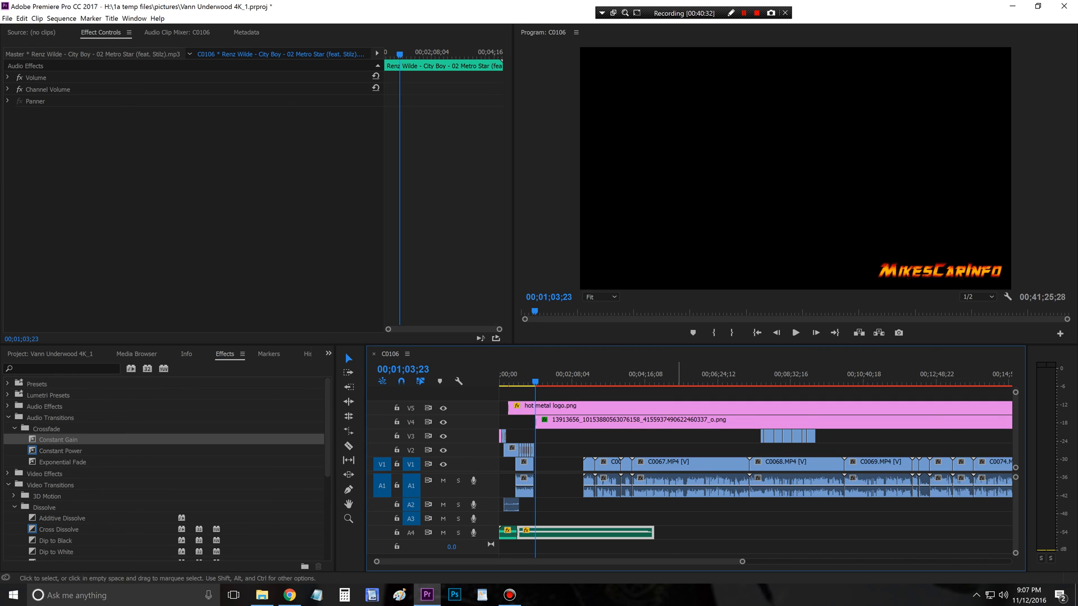
left_click_drag(742, 562, 1000, 562)
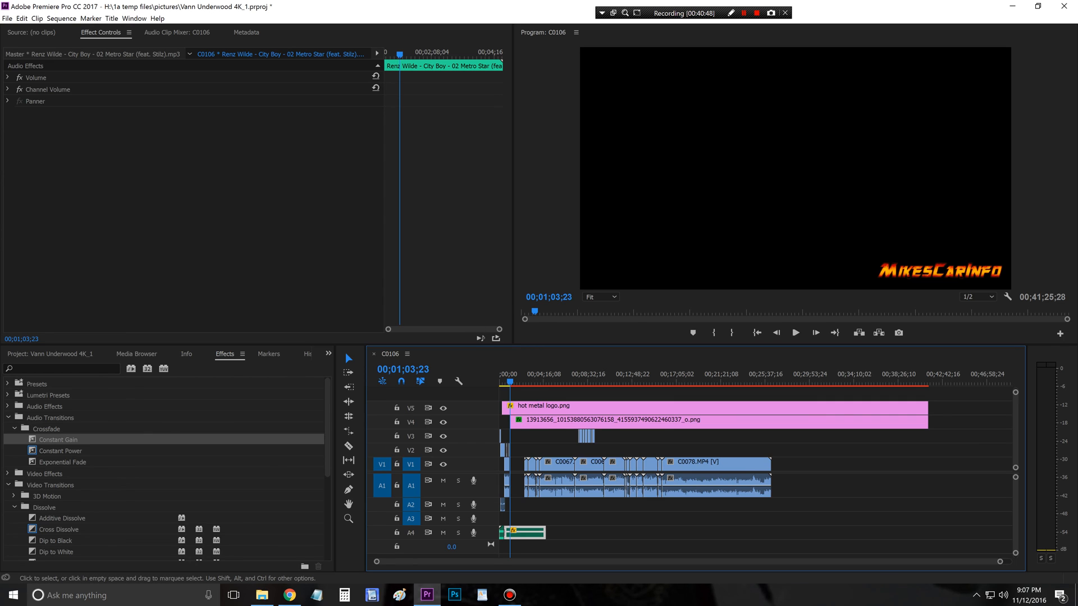
left_click(557, 484)
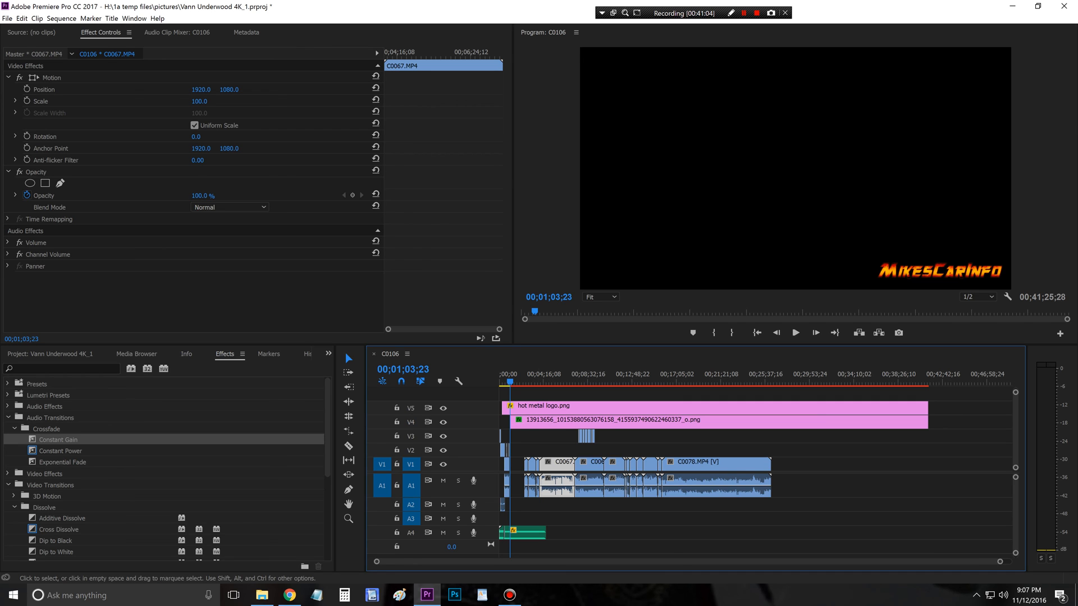
left_click_drag(1000, 562, 536, 562)
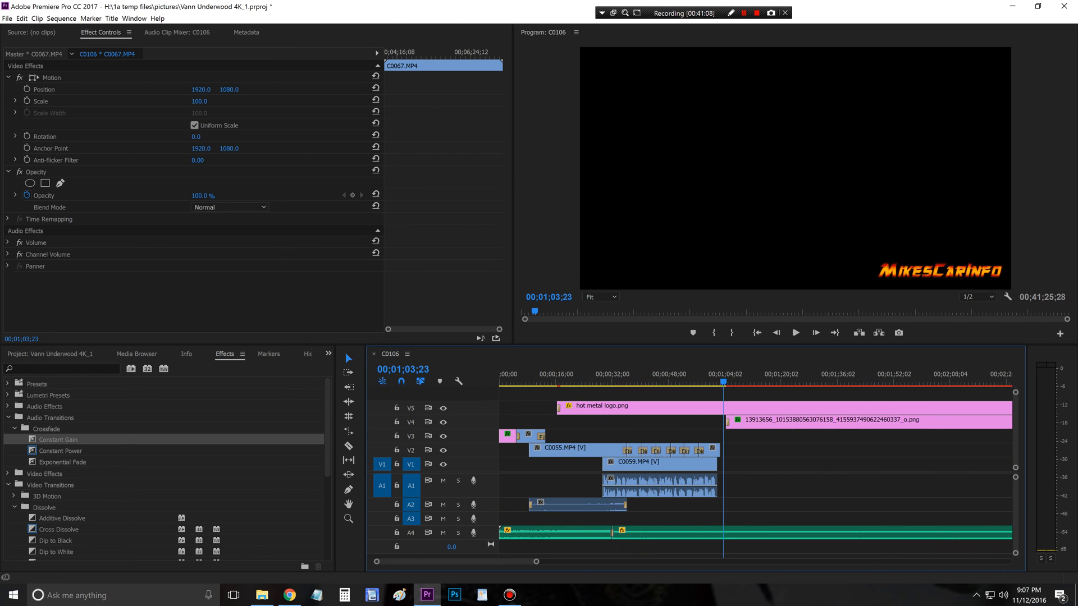